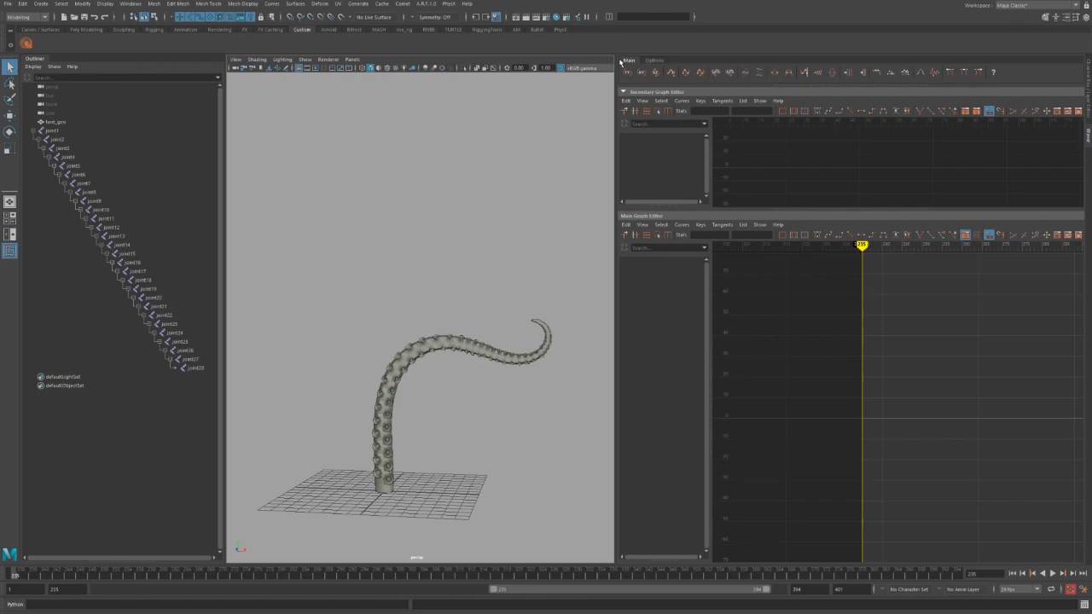
Select joint1 through joint27 in the Outliner.
left_click(83, 132)
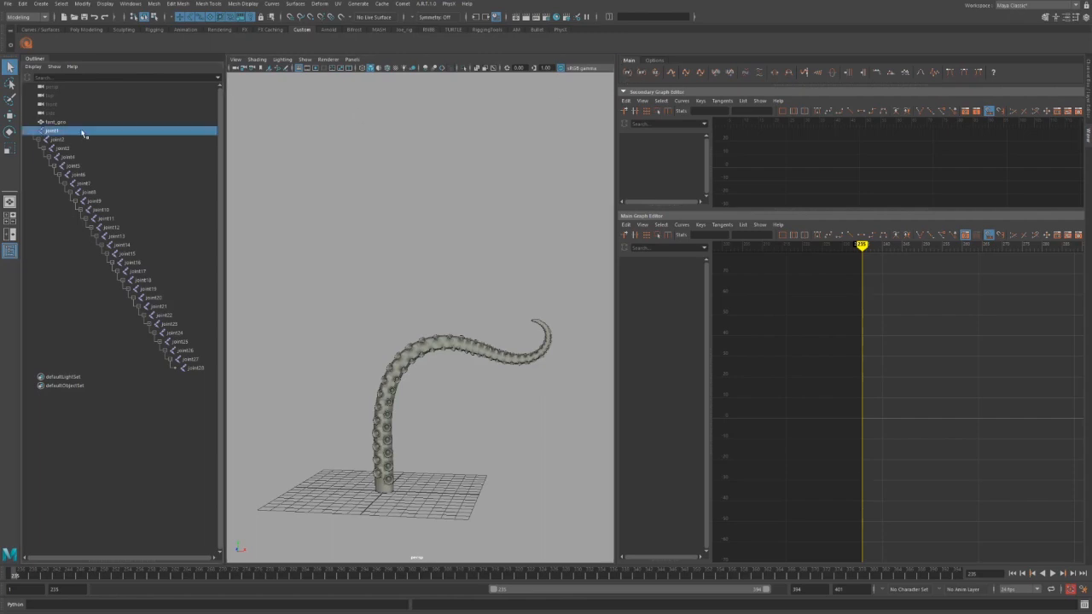
left_click_drag(83, 132, 189, 362)
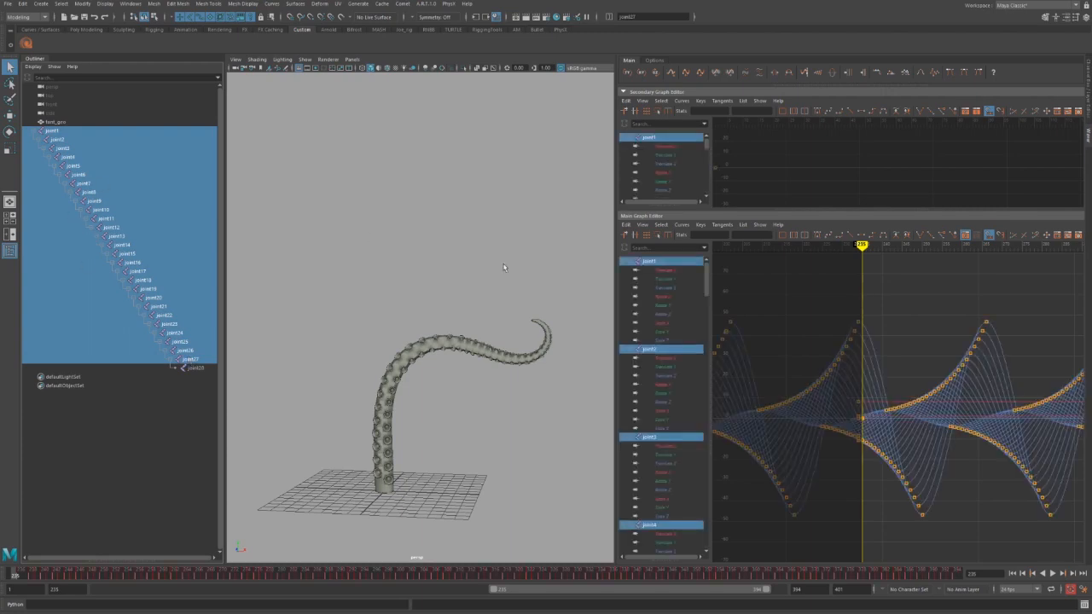
Fit all keys in the graph and cycle every joint through its individual Translate channels.
key("a")
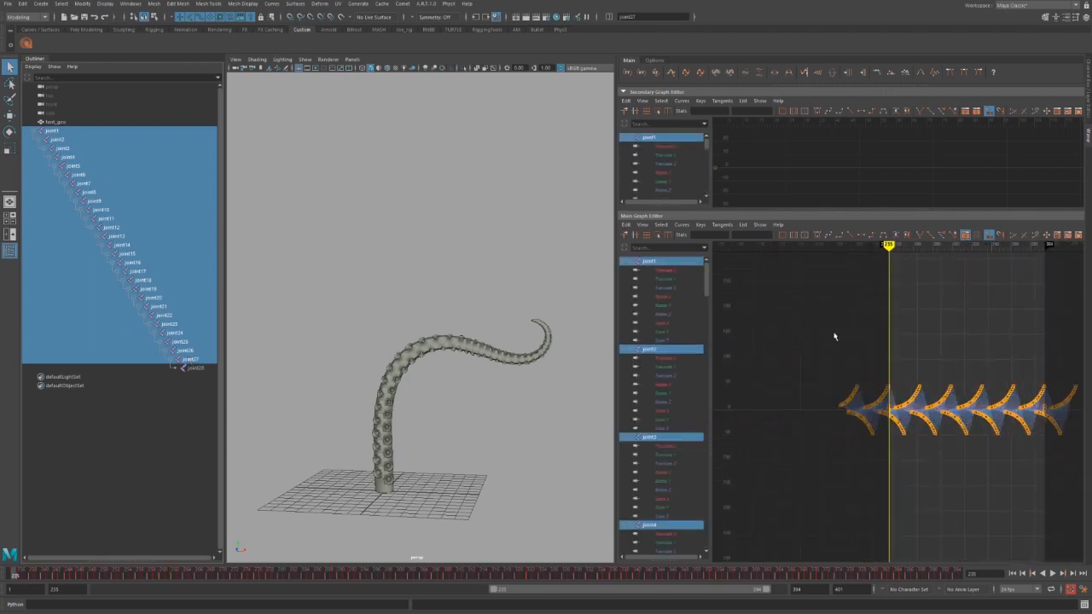
left_click(628, 73)
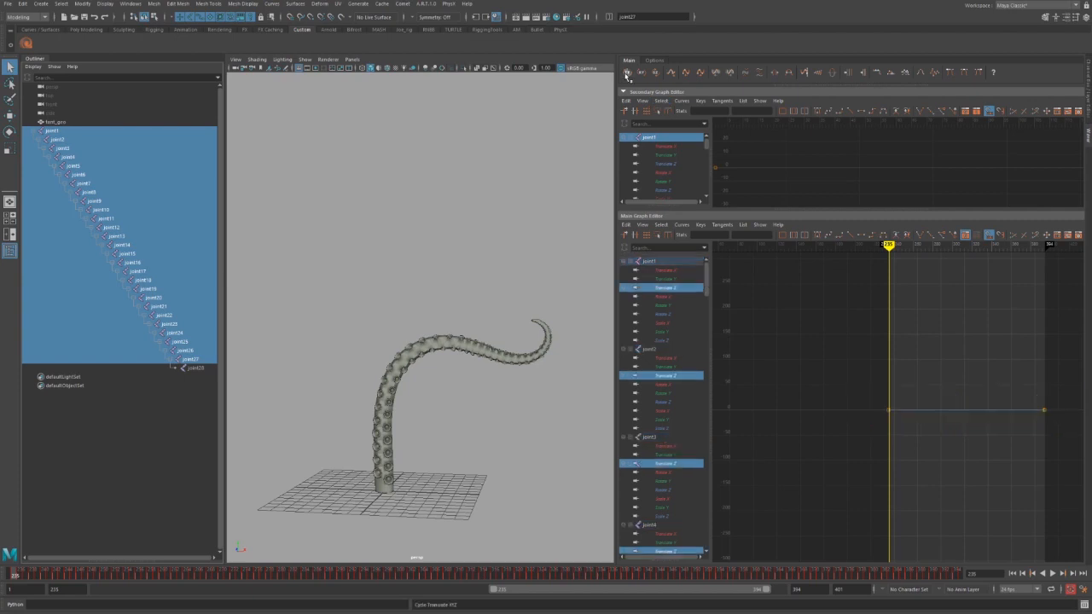
left_click(628, 74)
left_click(628, 74)
left_click(627, 75)
left_click(627, 75)
left_click(627, 75)
left_click(627, 75)
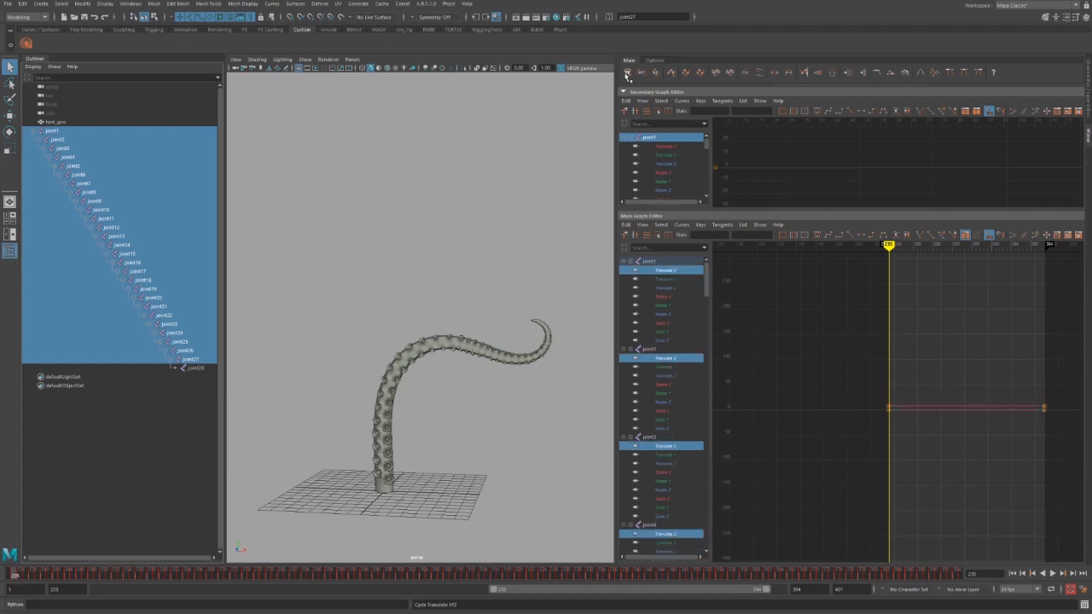
Show Translate X, Y and Z together for every joint.
left_click(628, 74)
left_click(628, 74)
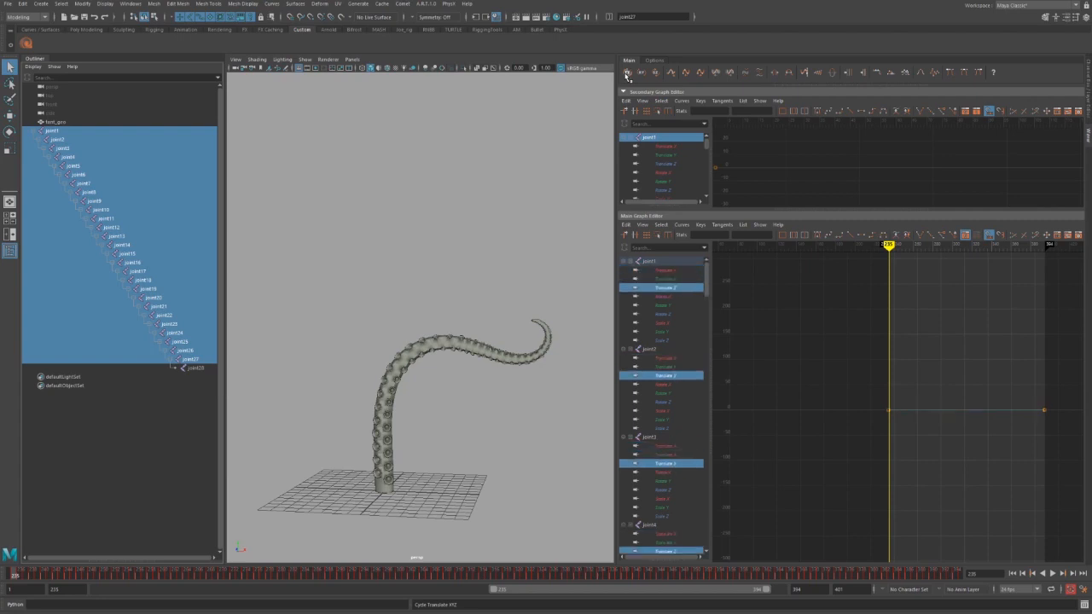
left_click(628, 74)
left_click(628, 74)
left_click(628, 74)
left_click(628, 75)
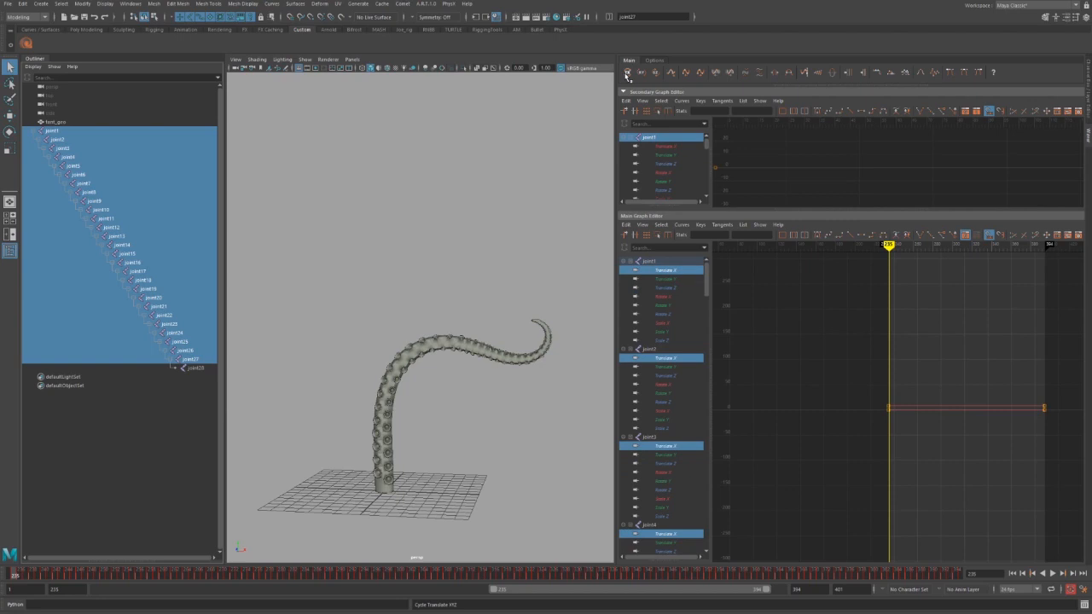
left_click(628, 74)
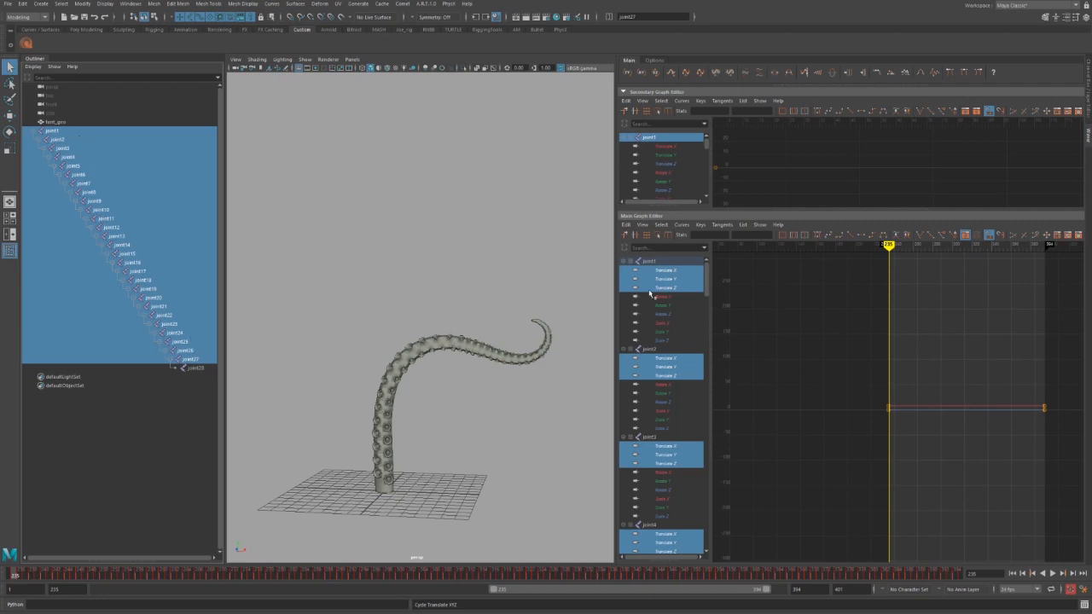
Select the Translate X curves of joint1 through joint9 one by one.
left_click(675, 271)
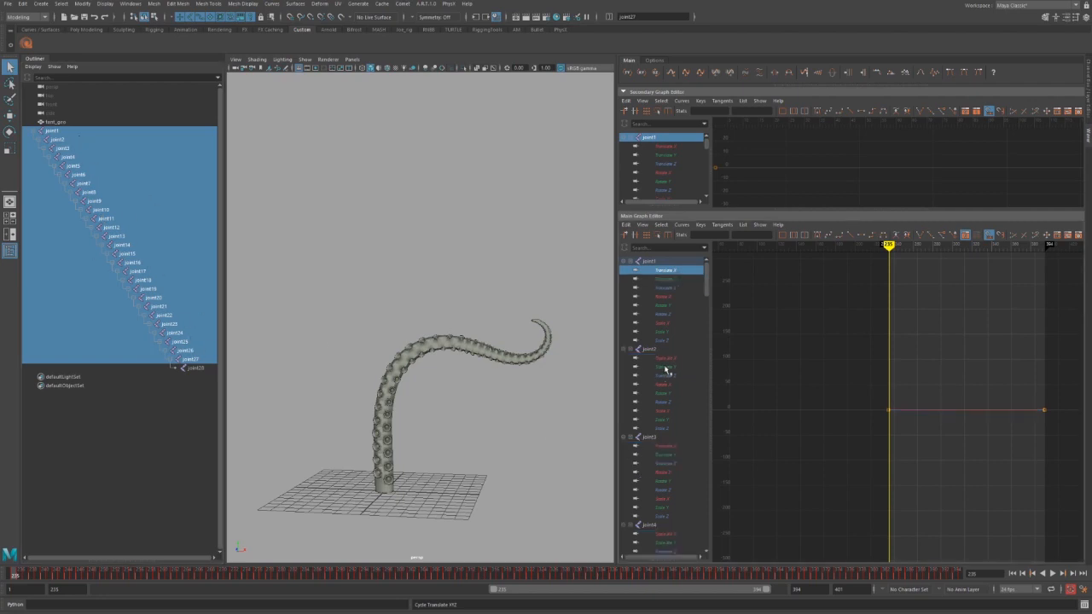
left_click(668, 358, "ctrl")
left_click(674, 447, "ctrl")
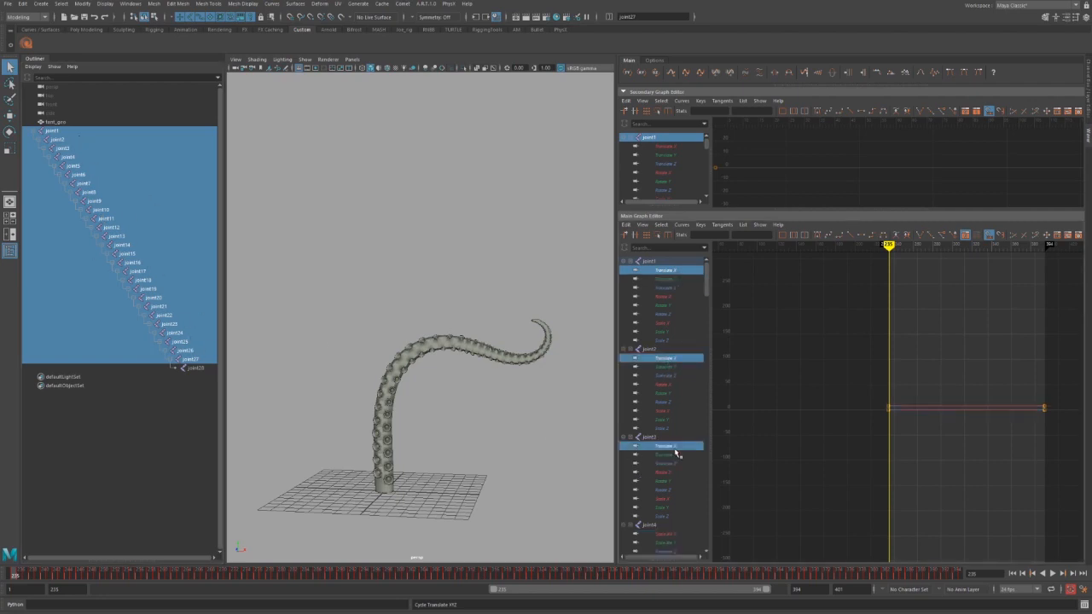
left_click(669, 533, "ctrl")
scroll(663, 449, "down", 5)
scroll(666, 448, "up", 3)
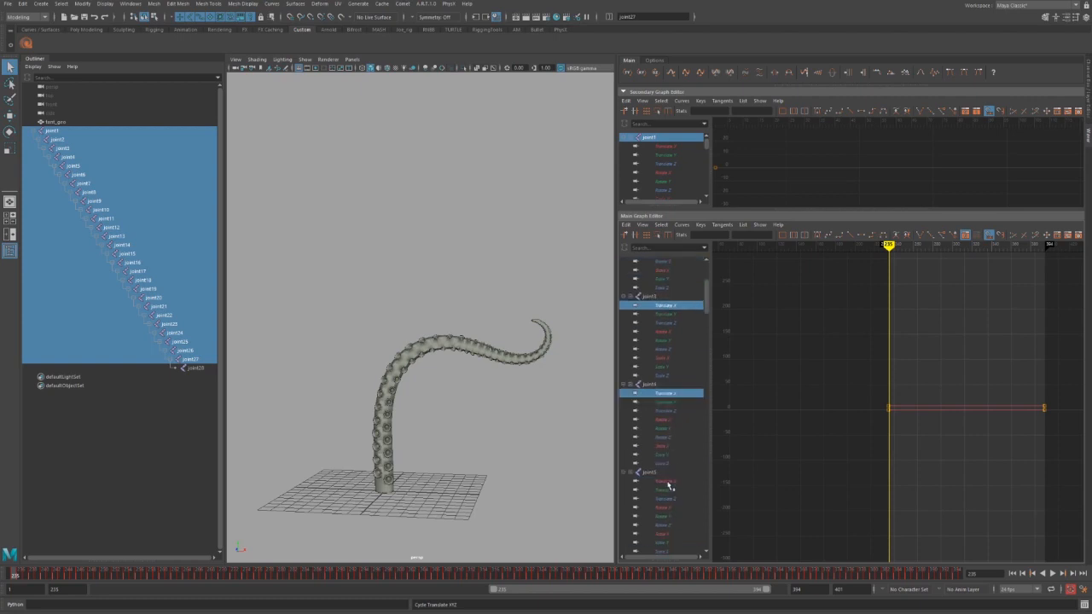
left_click(668, 482, "ctrl")
scroll(670, 453, "down", 5)
left_click(669, 429, "ctrl")
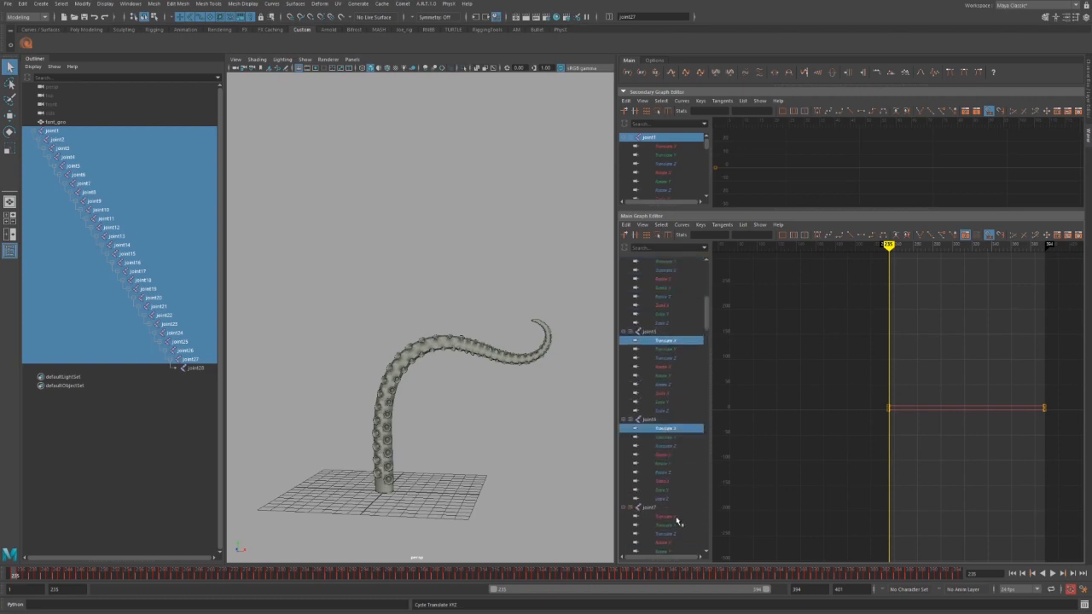
left_click(677, 518, "ctrl")
scroll(671, 463, "down", 5)
left_click(664, 464, "ctrl")
scroll(664, 465, "down", 4)
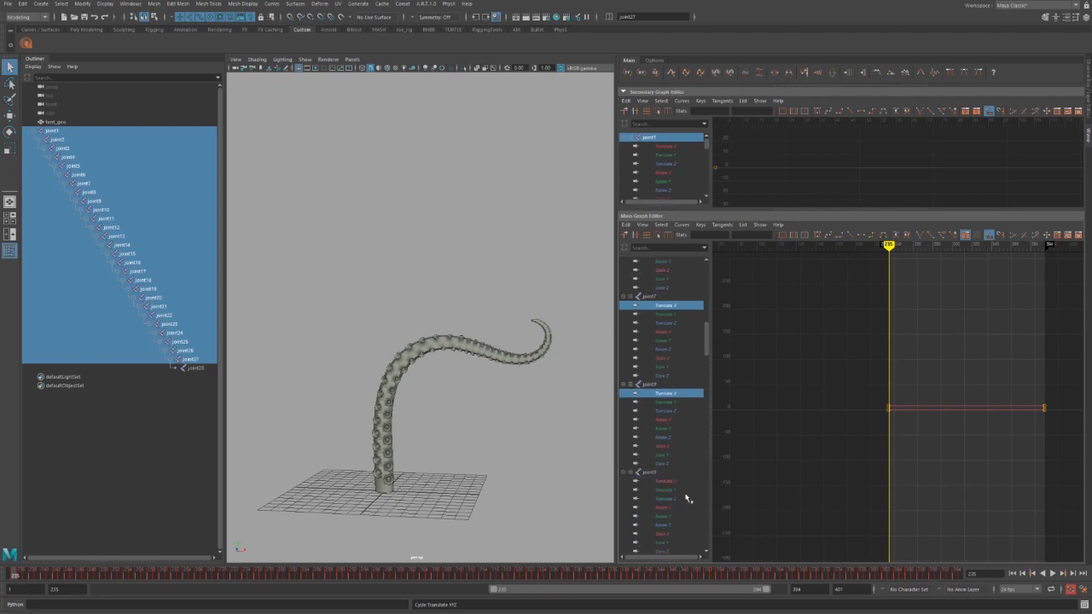
left_click(665, 481, "ctrl")
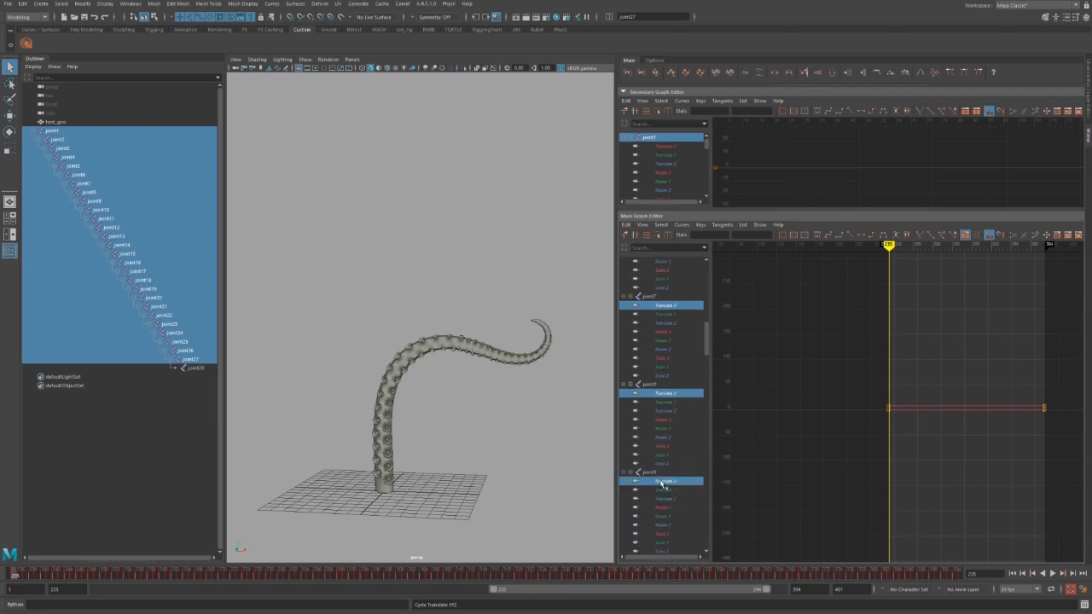
Switch the graph from Translate to every joint's Rotate Y curve.
left_click(629, 75)
left_click(629, 75)
left_click(629, 75)
scroll(662, 350, "down", 5)
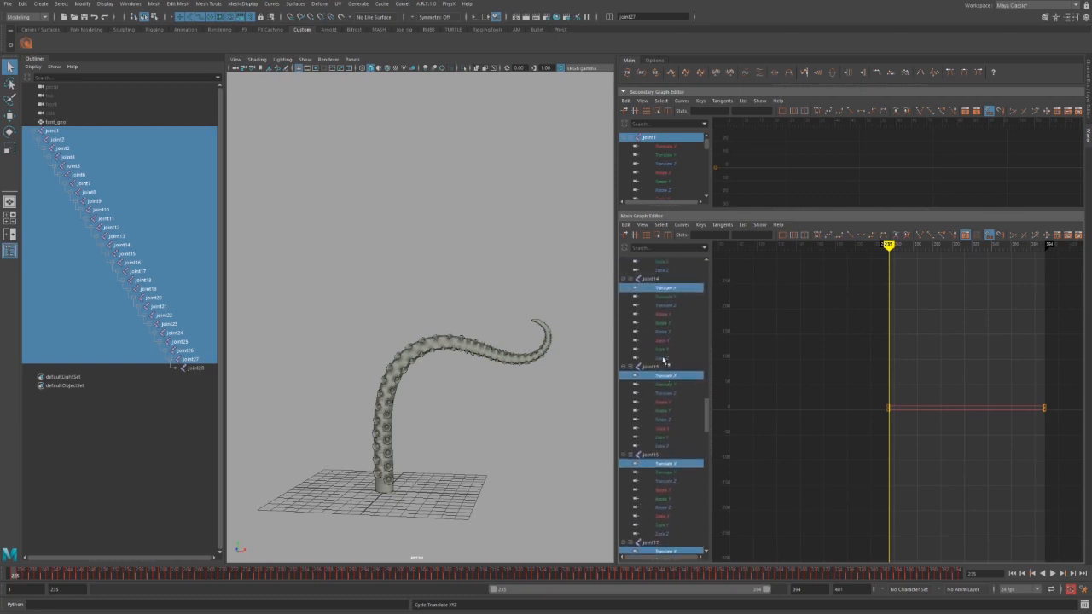
left_click(642, 75)
left_click(641, 75)
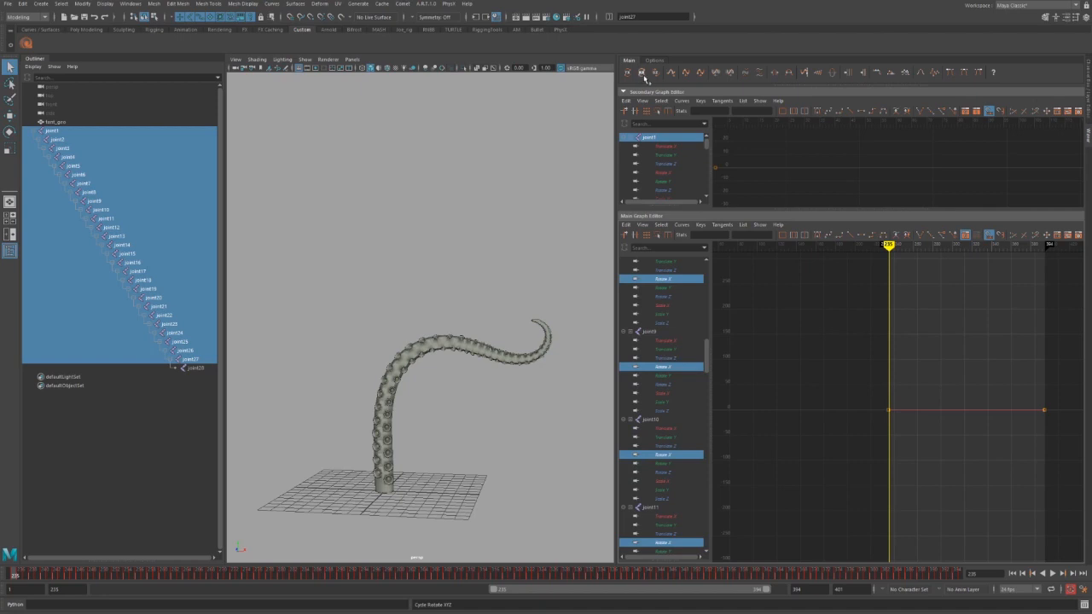
left_click(641, 75)
left_click(642, 75)
left_click(641, 75)
left_click(641, 75)
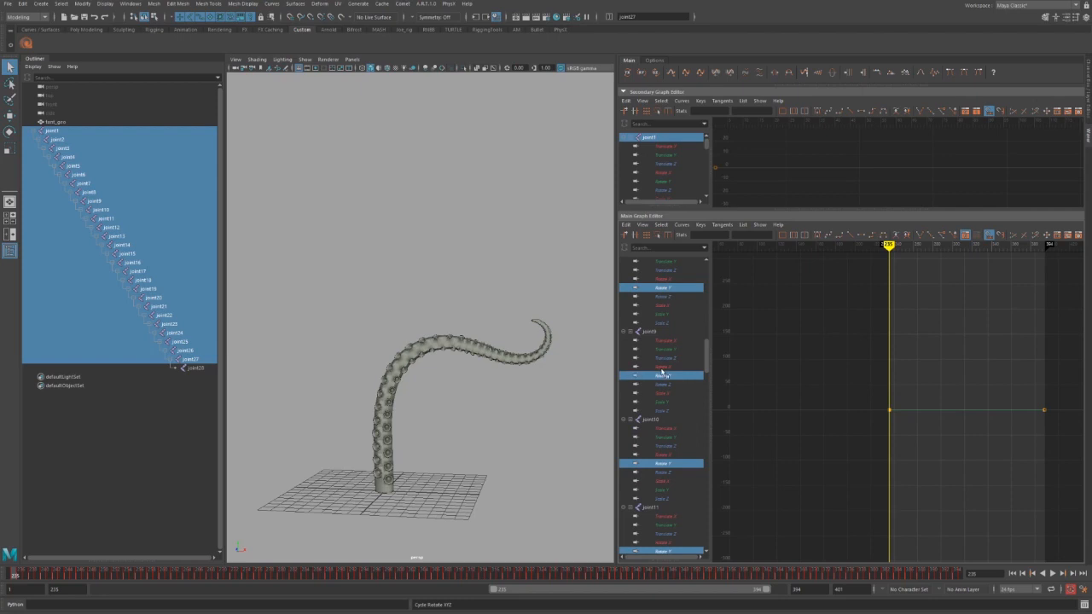
scroll(649, 365, "up", 5)
Nudge the joints' Rotate Y keys at frame 235 upward so the tentacle tip curls down.
left_click_drag(930, 382, 873, 435)
key("f")
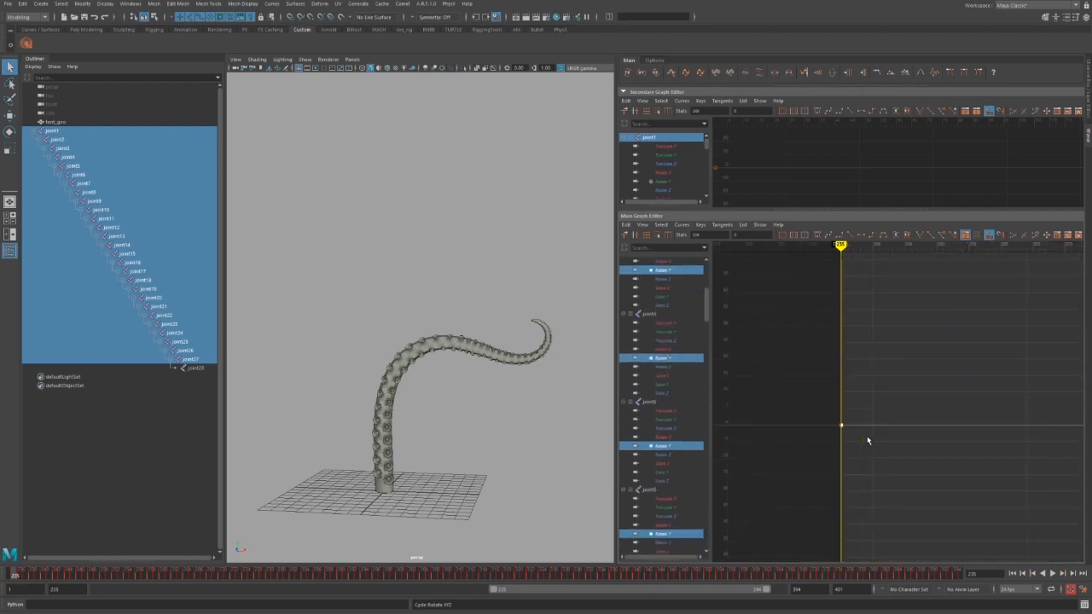
middle_click_drag(842, 436, 842, 425)
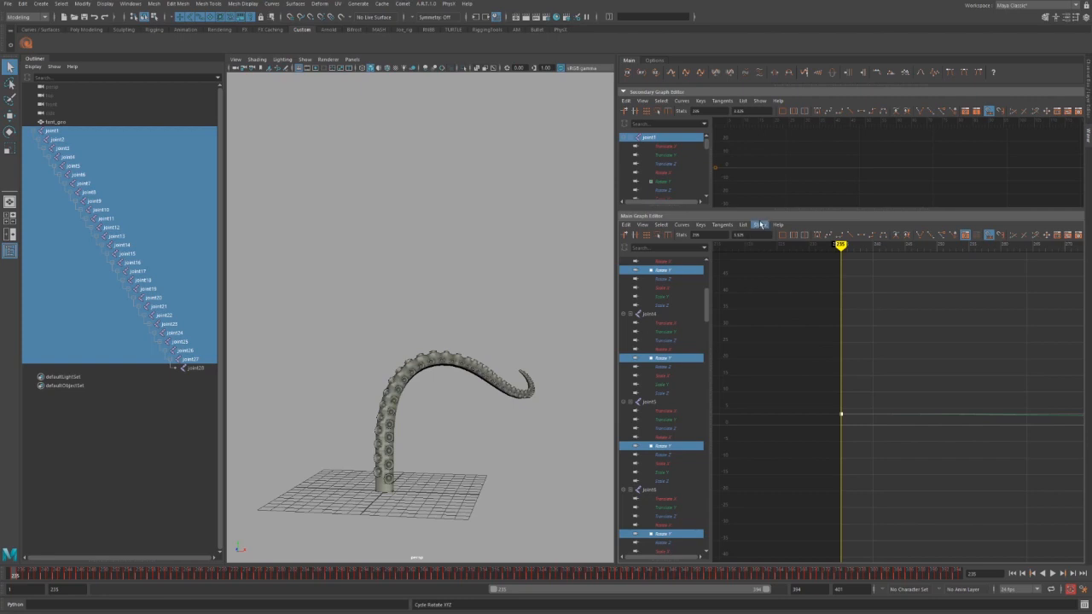
Show every joint's Scale X, Y and Z curves together, then open the Cycle Translate button's options.
left_click(657, 74)
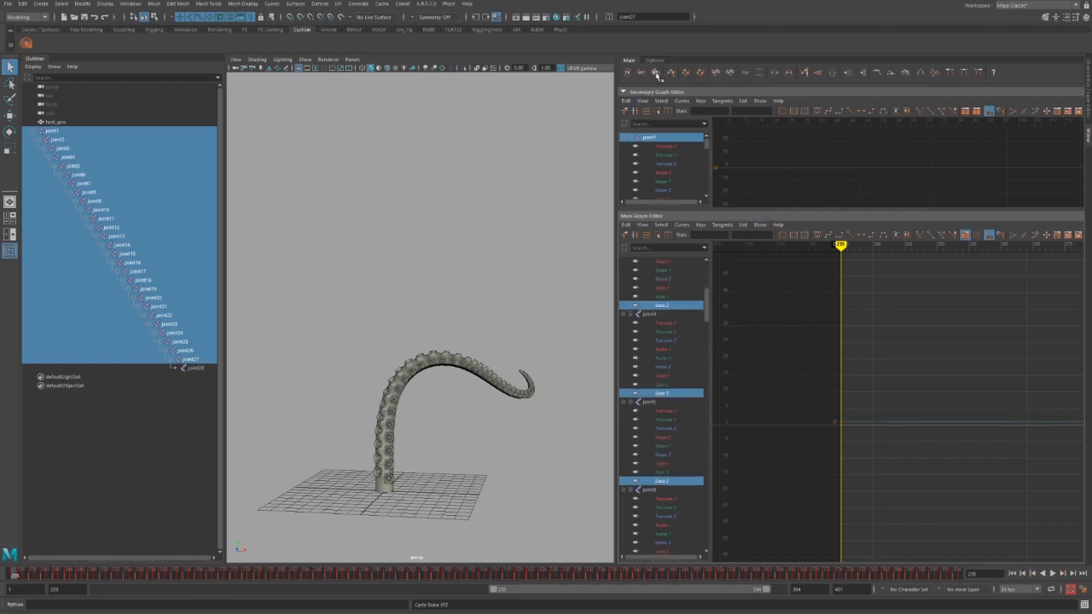
left_click(657, 75)
left_click(657, 74)
left_click(657, 74)
left_click(657, 74)
left_click(657, 74)
left_click(657, 74)
left_click(657, 74)
left_click(657, 75)
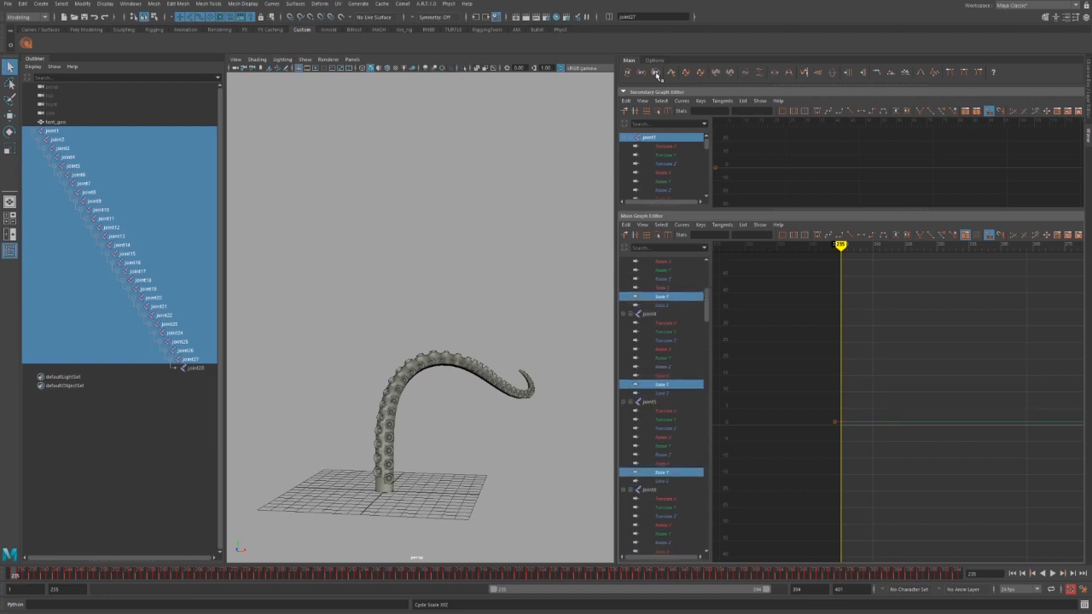
left_click(657, 75)
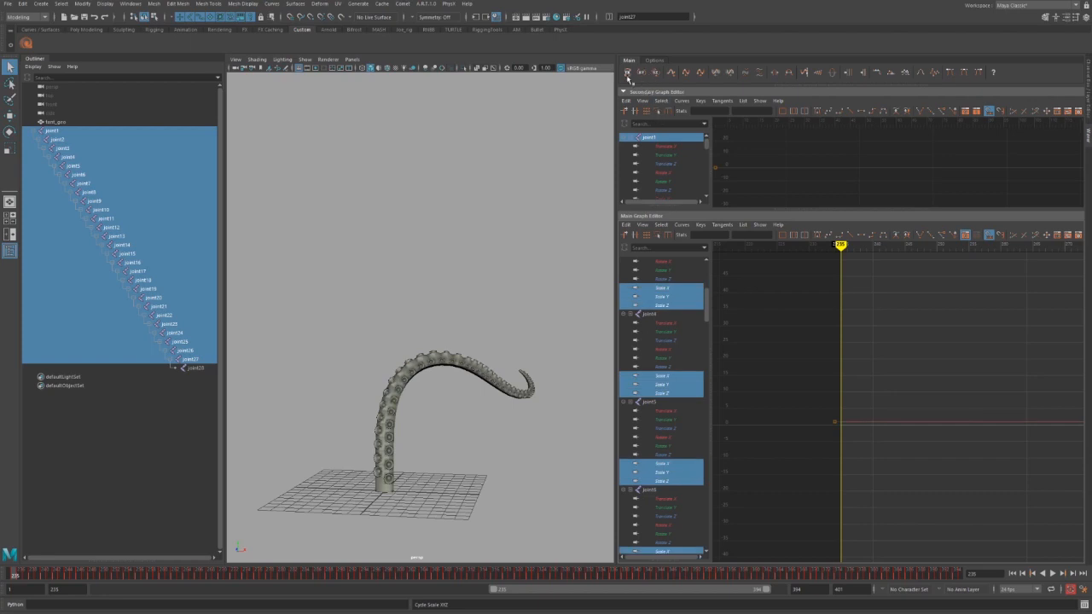
right_click(628, 75)
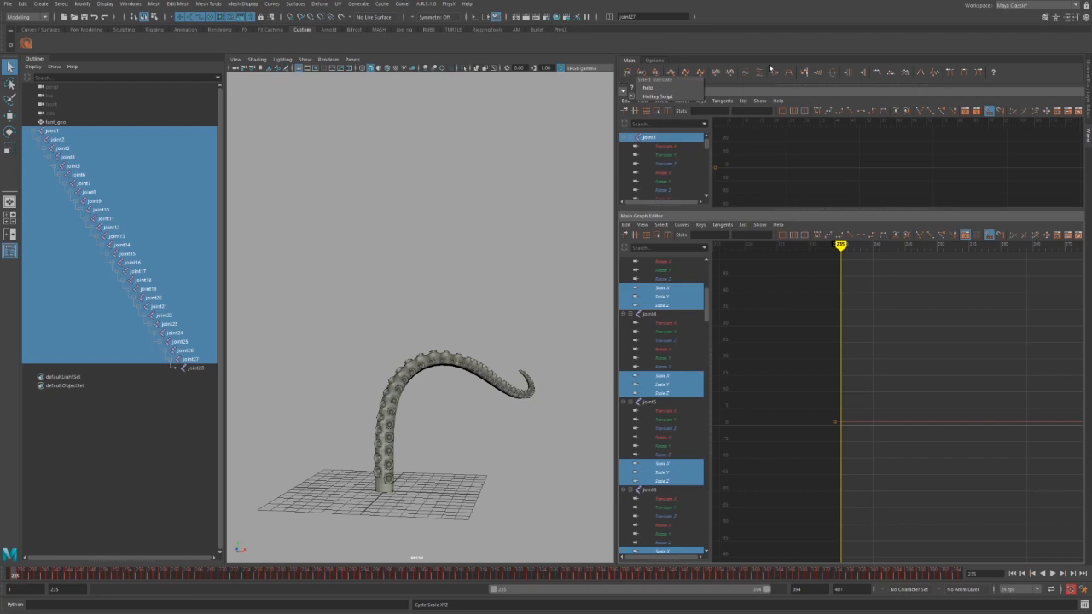
View the Cycle Translate tool's Python hotkey script, review it, and close the window.
left_click(652, 88)
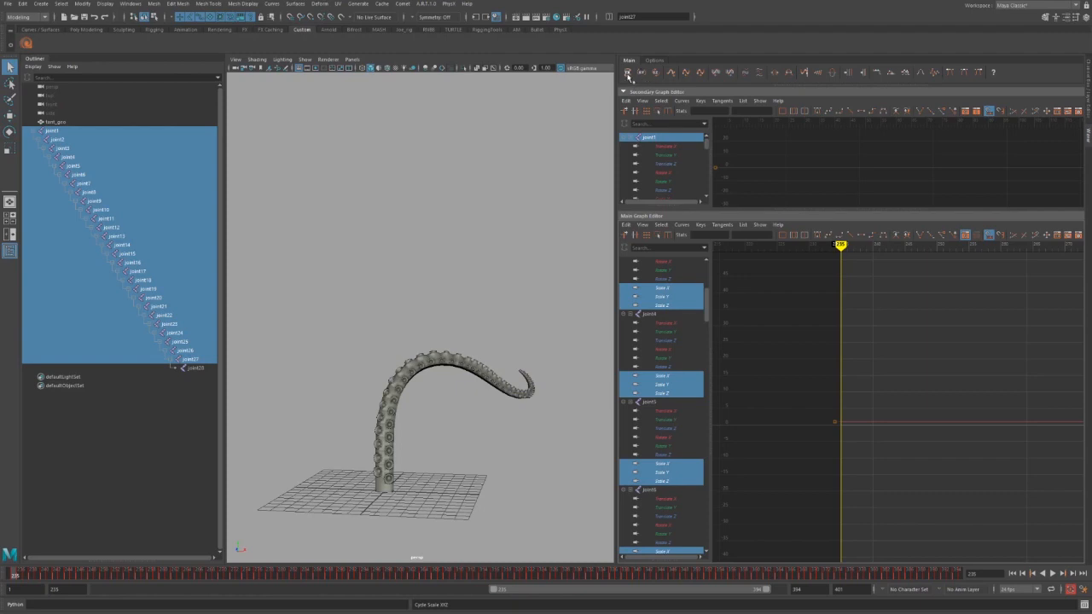
right_click(633, 76)
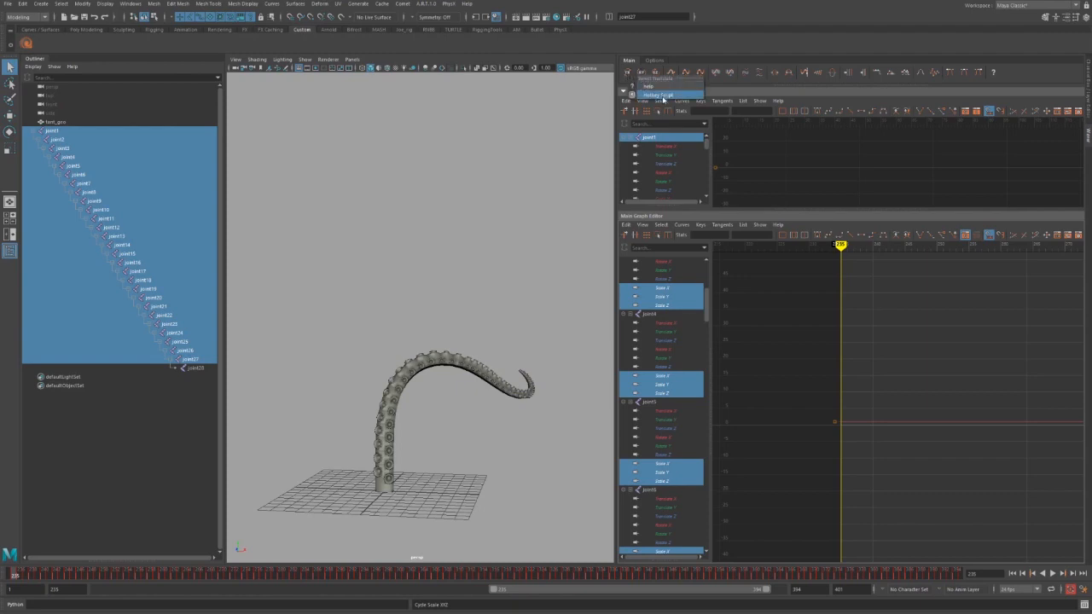
left_click(664, 97)
left_click_drag(374, 127, 575, 143)
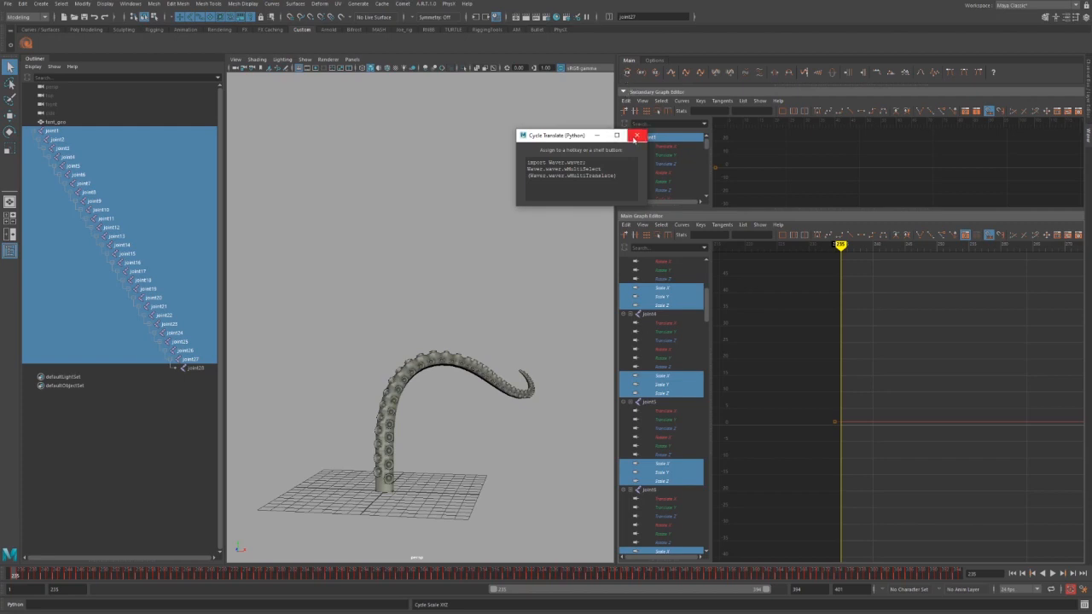
left_click(635, 136)
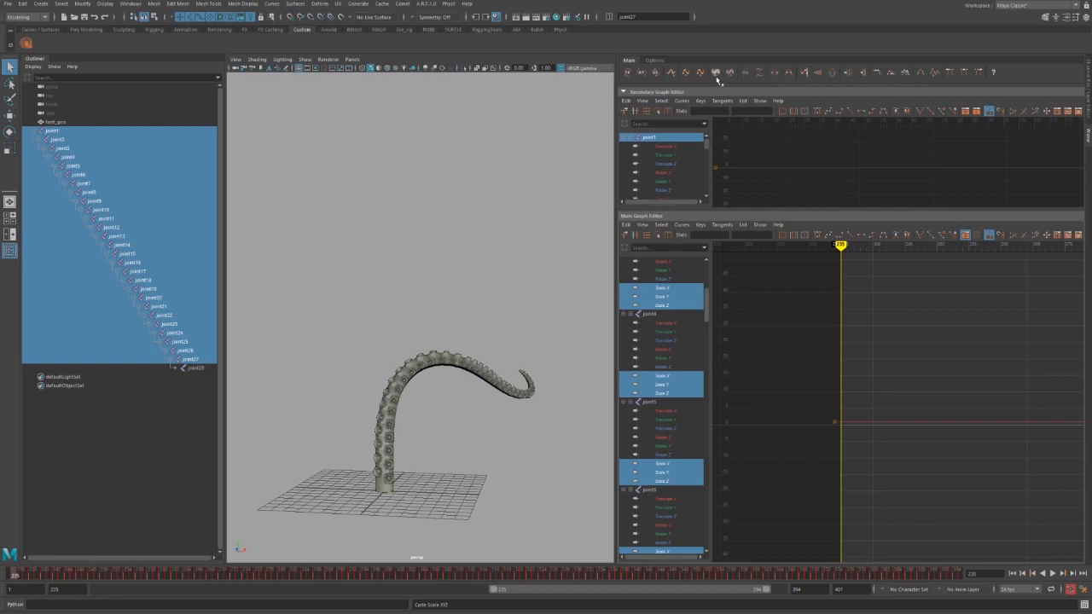
Open the options of another cycling shelf button.
right_click(853, 77)
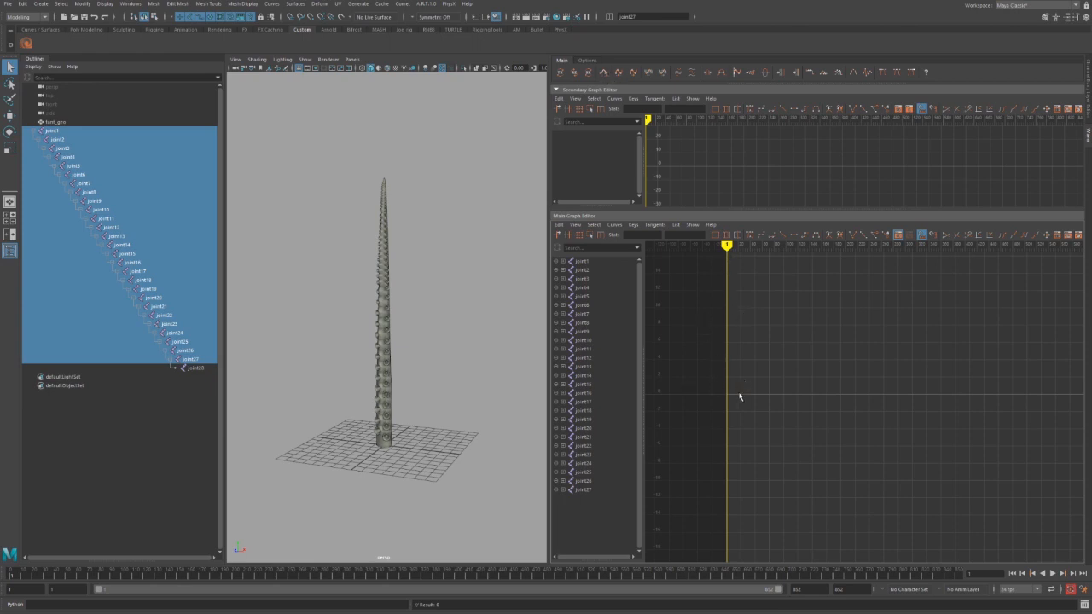
Isolate every joint's Rotate Y channel and box-select their keys at frame 1.
middle_click_drag(727, 419, 762, 410, "alt")
scroll(770, 414, "up", 4)
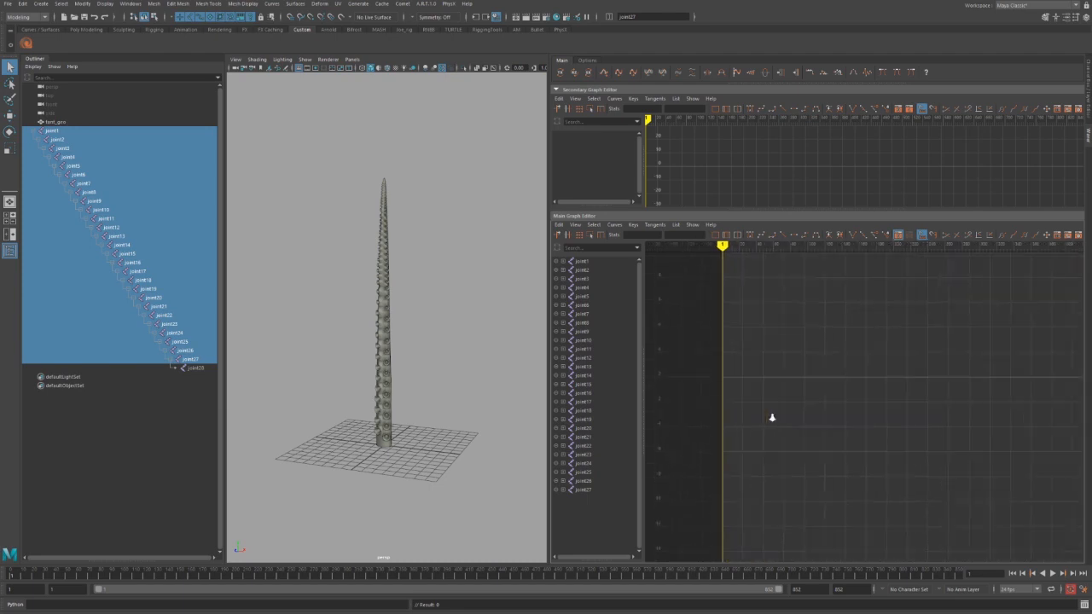
key("shift+e")
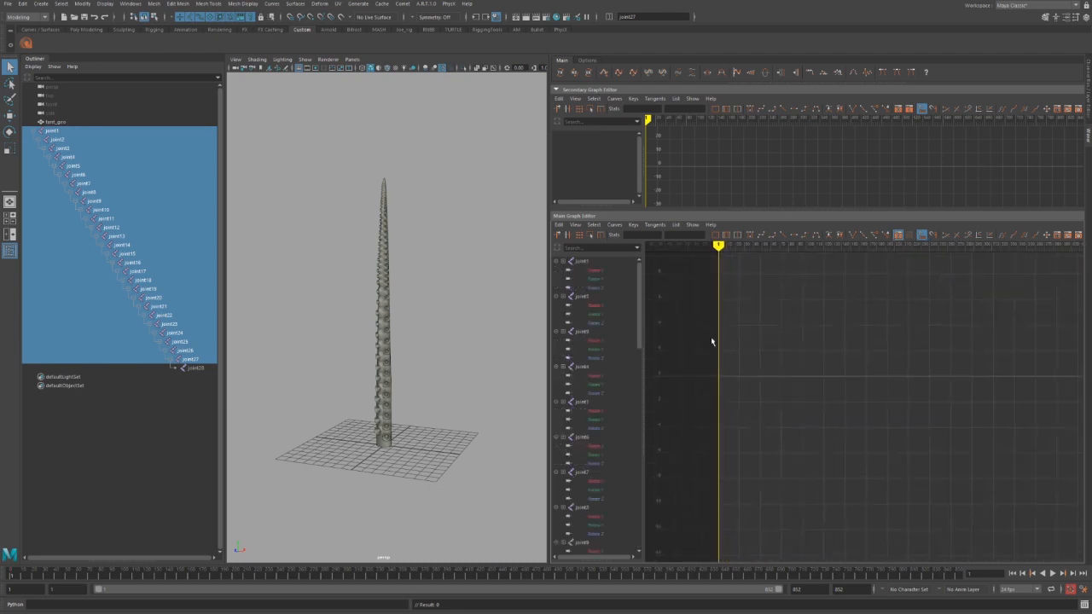
left_click(575, 73)
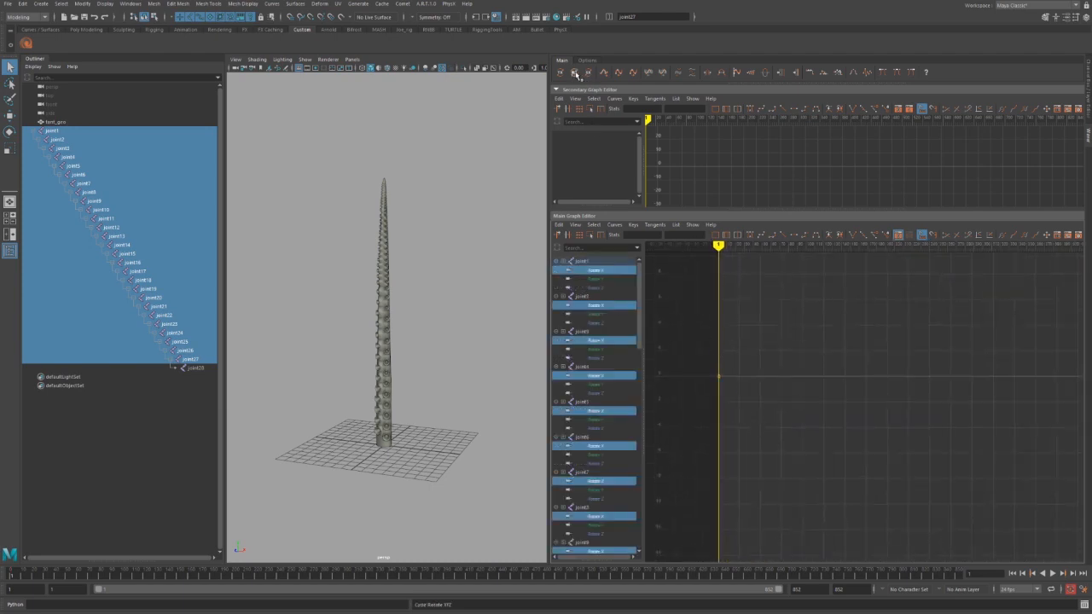
left_click_drag(721, 386, 705, 399)
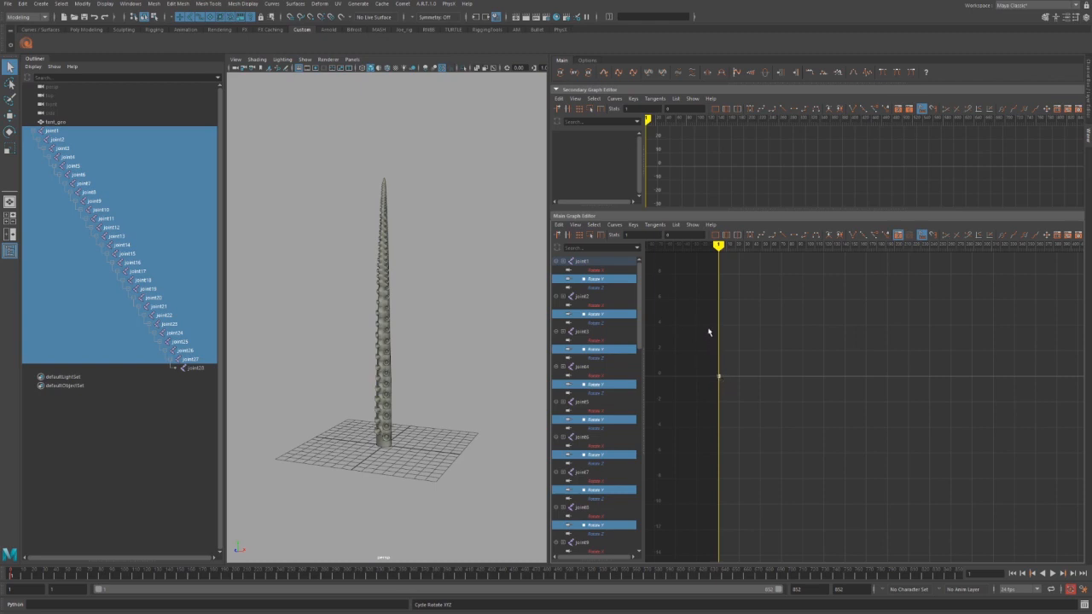
Generate a zigzag wave on the frame-1 Rotate Y keys and frame the curve.
left_click(605, 73)
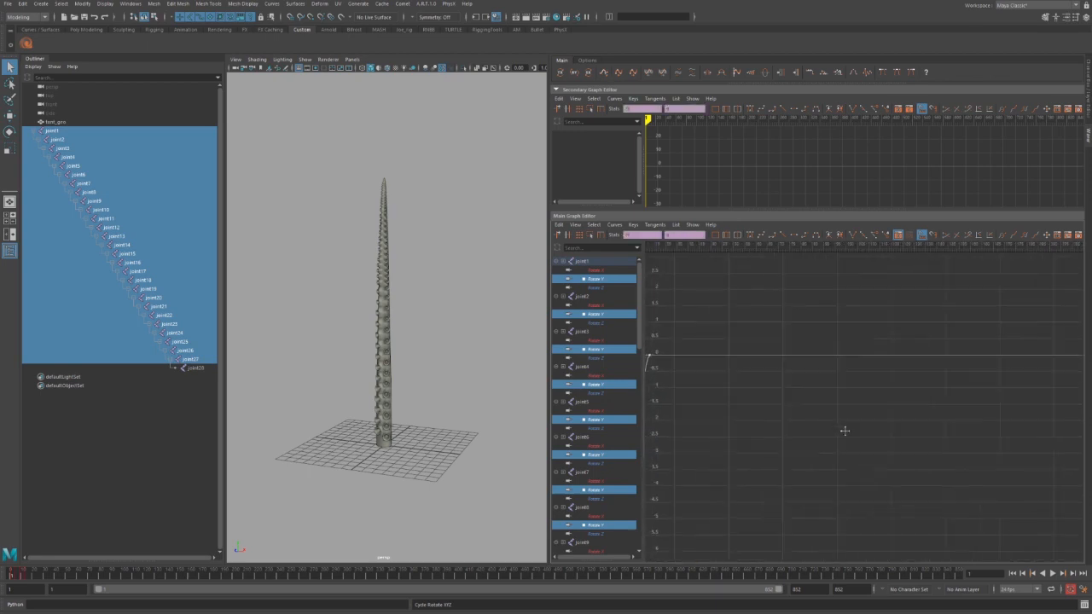
key("f")
middle_click_drag(730, 449, 783, 461, "alt")
scroll(786, 465, "up", 4)
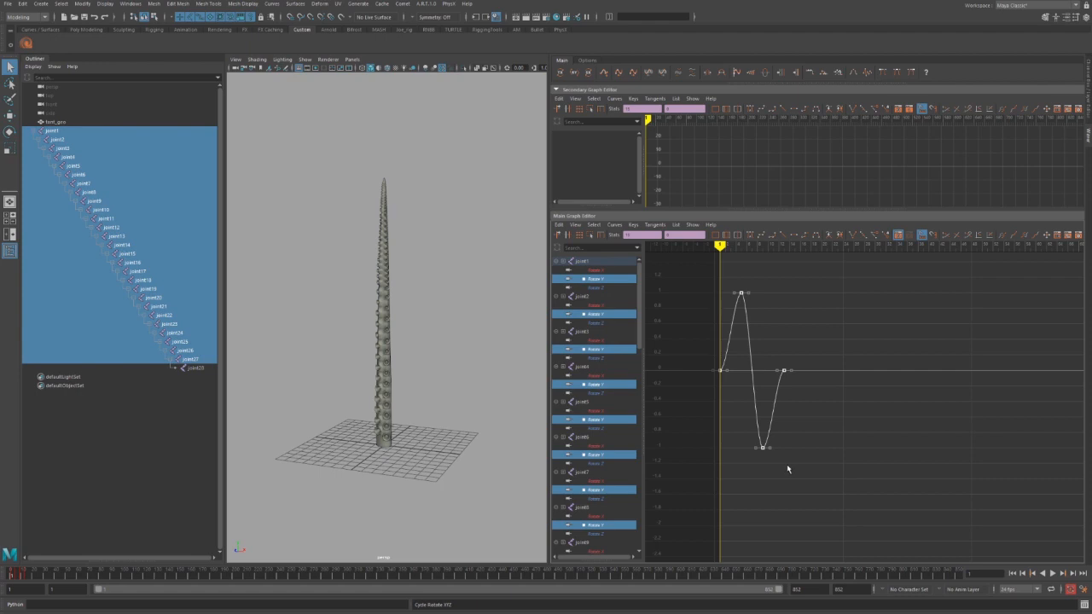
scroll(787, 465, "down", 8)
middle_click_drag(726, 458, 701, 462, "alt")
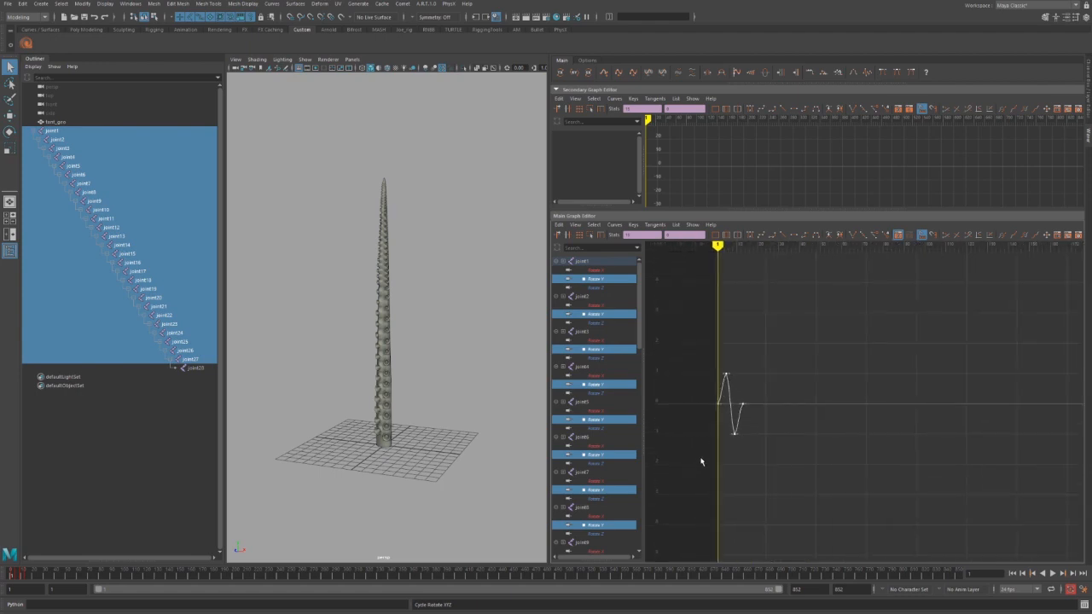
Double the wave repeatedly to sixteen cycles and beyond.
left_click(604, 74)
left_click(605, 75)
left_click(605, 74)
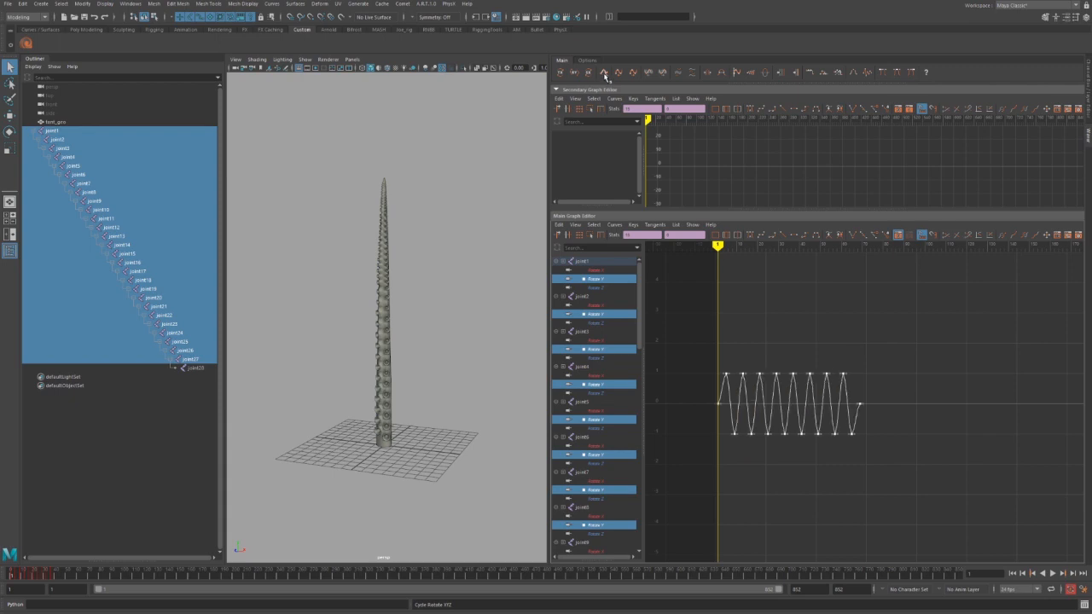
left_click(605, 74)
left_click(605, 75)
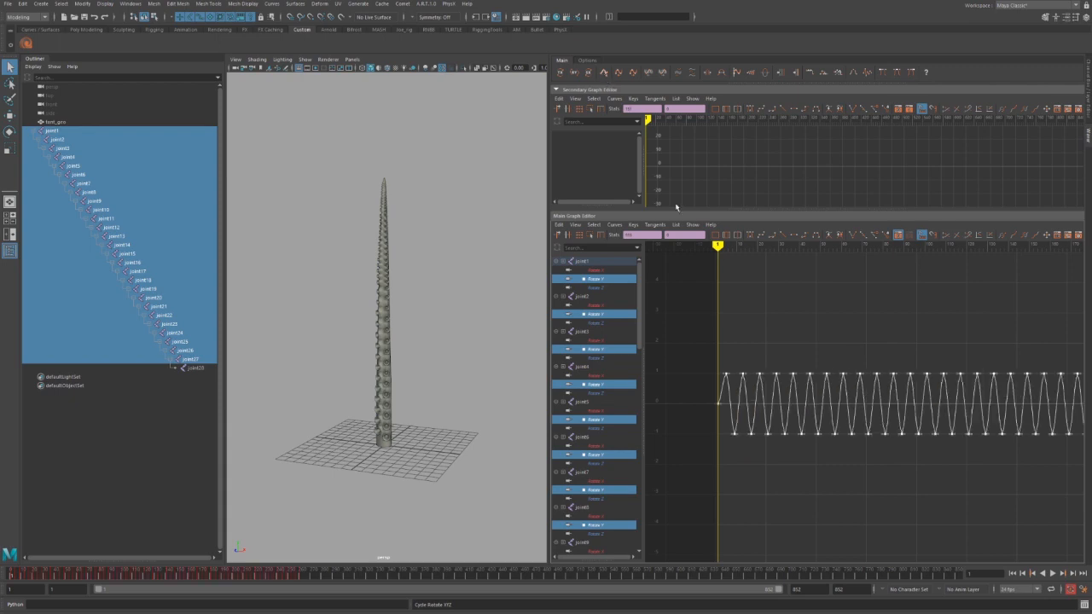
right_click_drag(823, 404, 765, 361, "alt")
middle_click_drag(766, 361, 704, 370, "alt")
right_click_drag(705, 370, 714, 381, "alt")
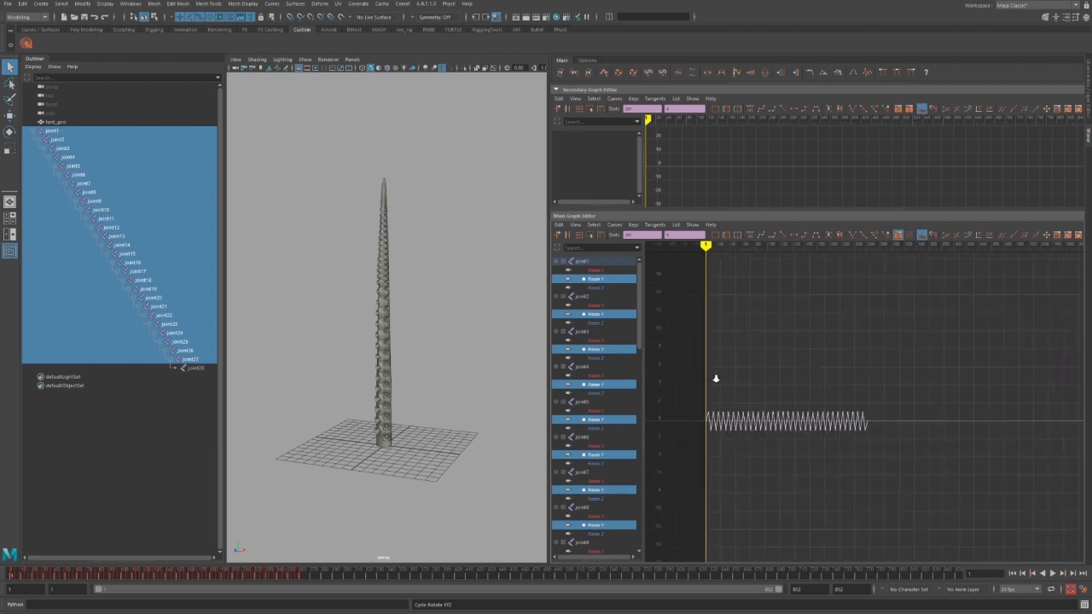
middle_click_drag(714, 380, 660, 378, "alt")
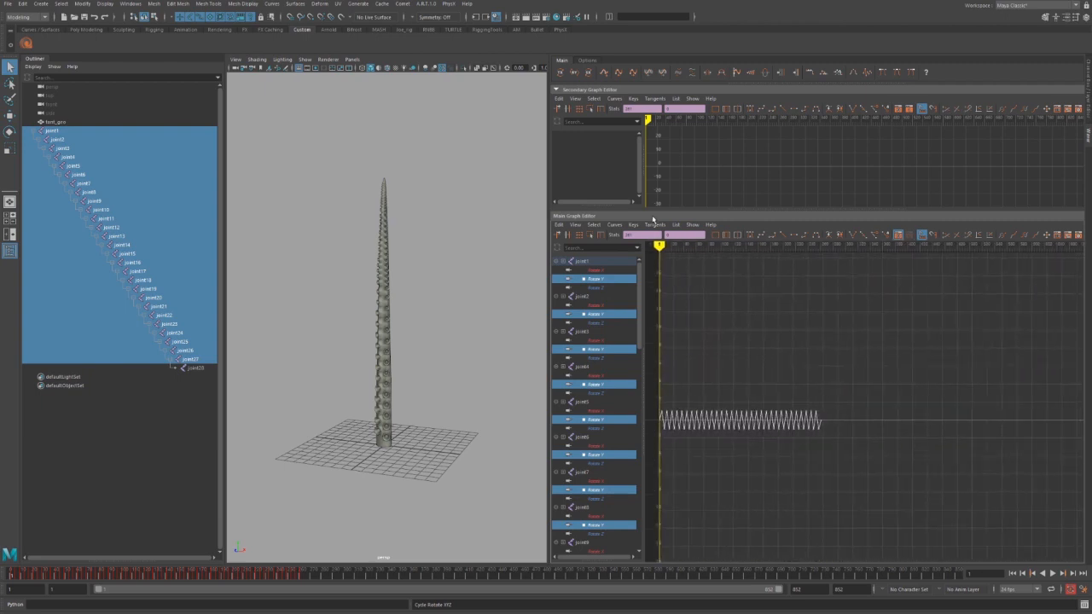
Double the wave twice more and zoom out to check its length.
left_click(605, 74)
left_click(604, 74)
mouse_move(826, 344)
right_mouse_down("alt")
mouse_move(799, 344)
mouse_move(850, 358)
mouse_move(807, 353)
mouse_move(838, 353)
right_mouse_up("alt")
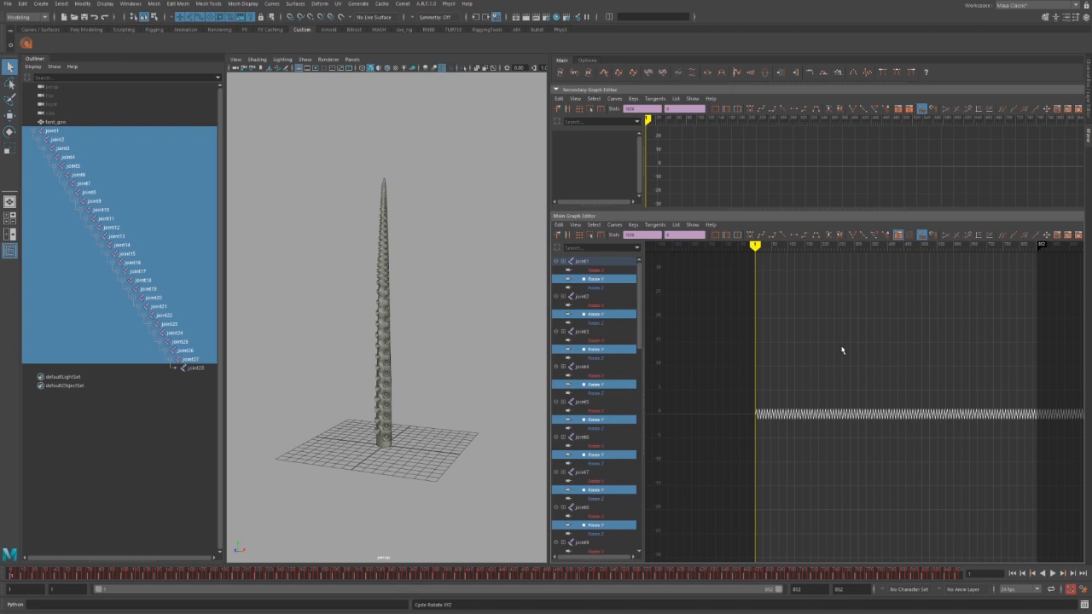
mouse_move(918, 352)
middle_mouse_down("alt")
mouse_move(846, 344)
mouse_move(864, 354)
middle_mouse_up("alt")
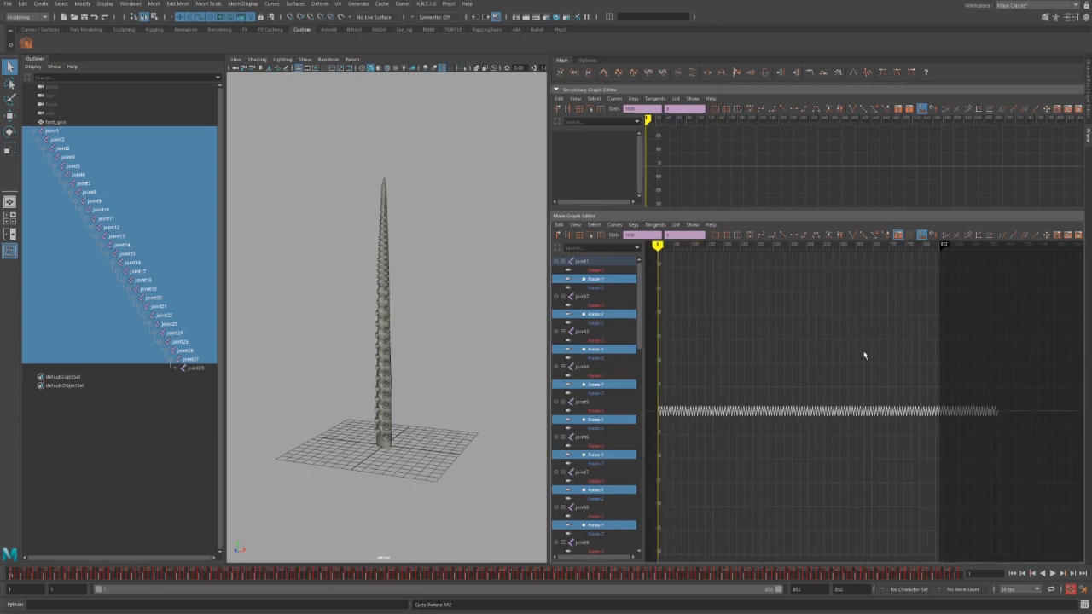
Undo the doubling, reselect the frame-1 keys and generate a fresh wave.
key("ctrl+z")
key("ctrl+z")
left_click(864, 443)
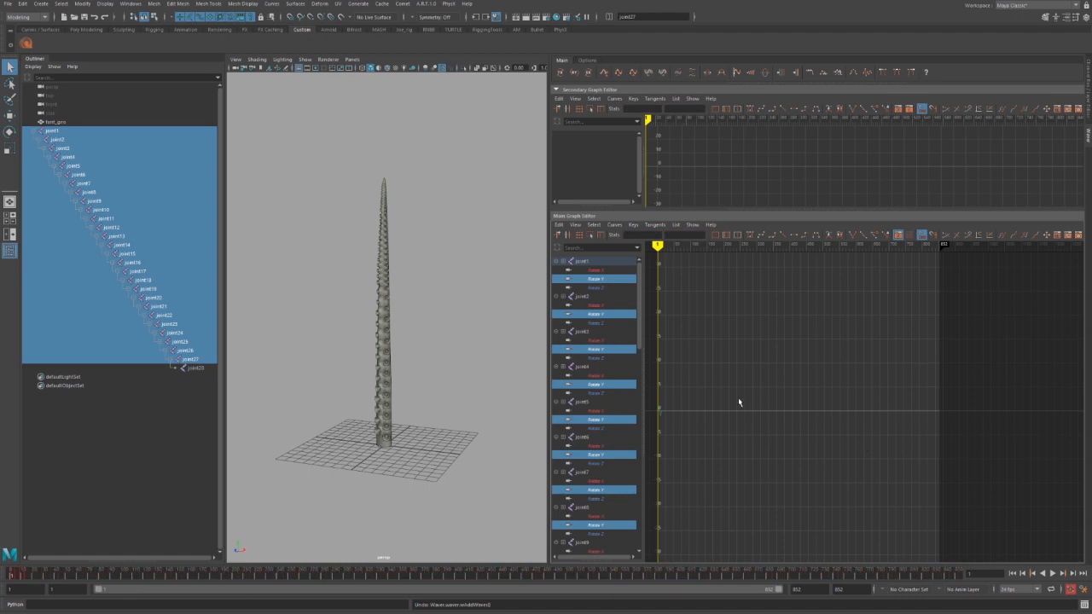
left_click_drag(722, 401, 645, 431)
left_click(604, 73)
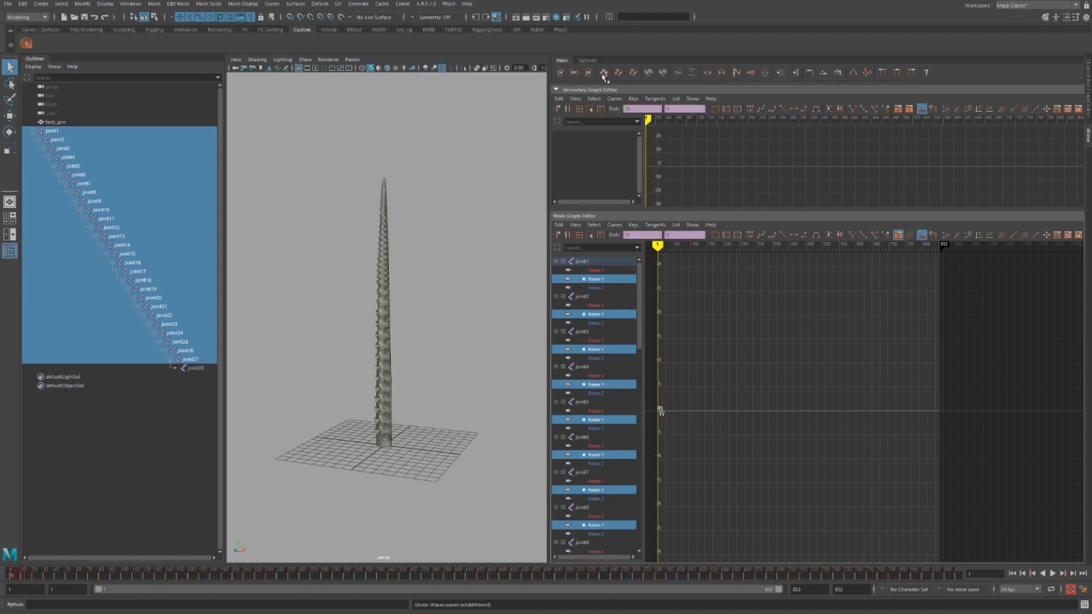
key("f")
middle_click_drag(816, 437, 713, 405, "alt")
scroll(780, 430, "down", 3)
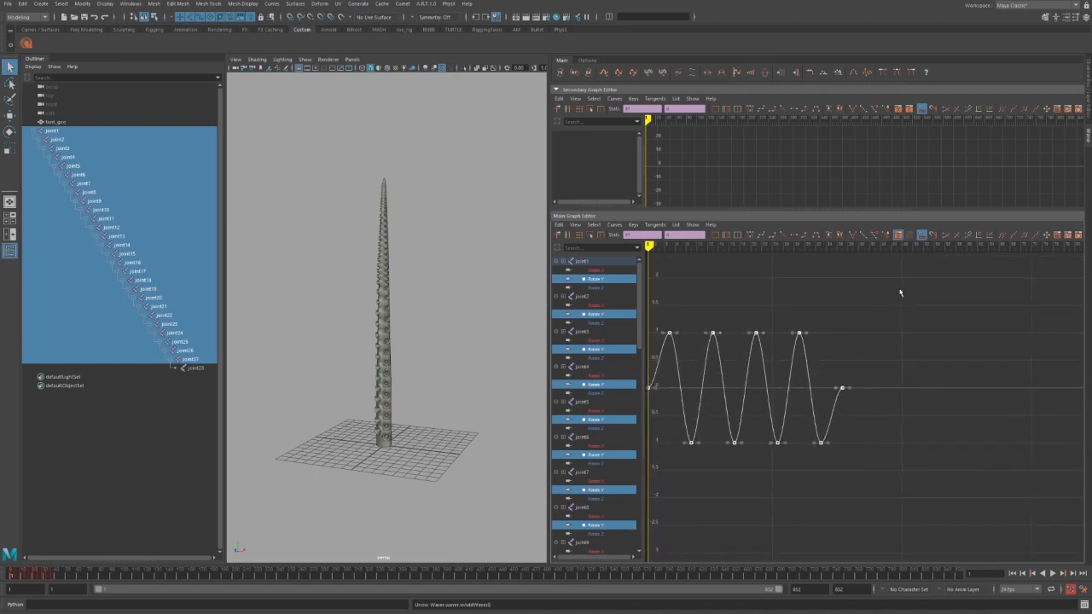
Append three more cycles from the curve's final keys.
left_click_drag(900, 277, 767, 479)
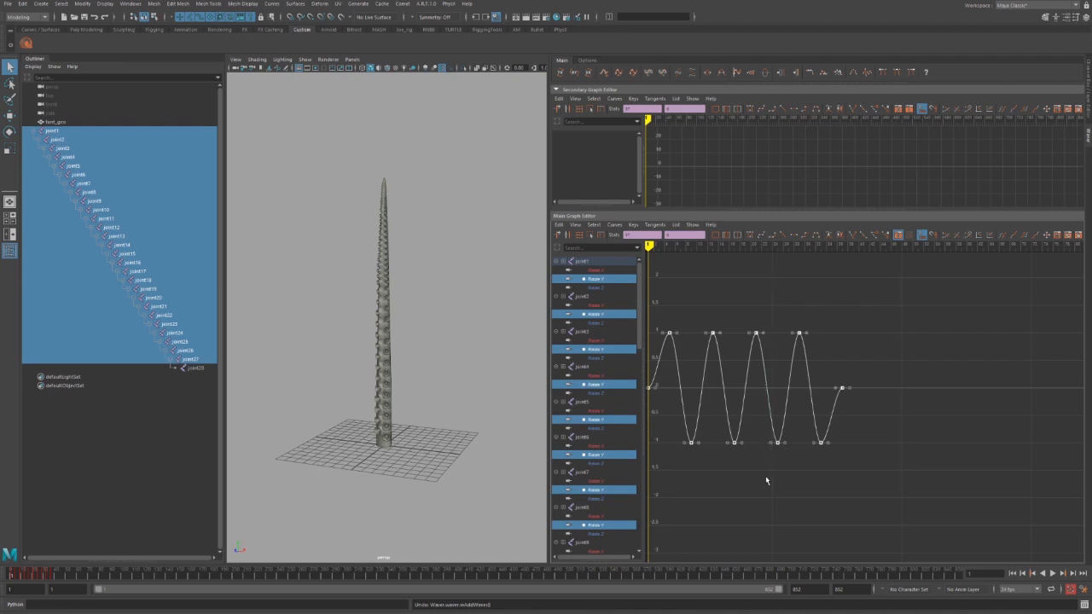
left_click(605, 72)
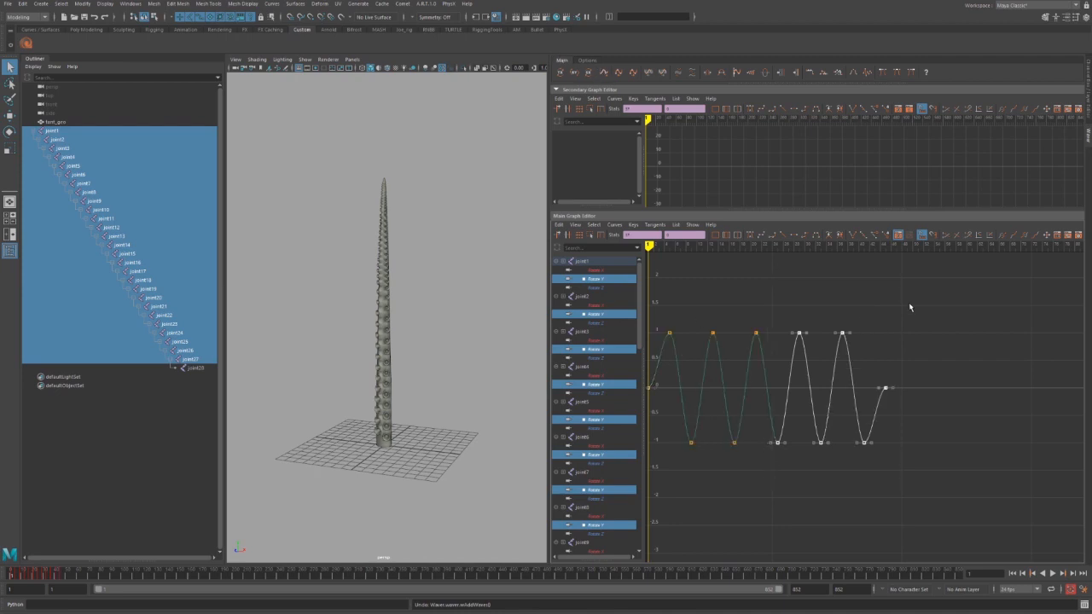
left_click_drag(916, 303, 744, 475)
left_click(602, 74)
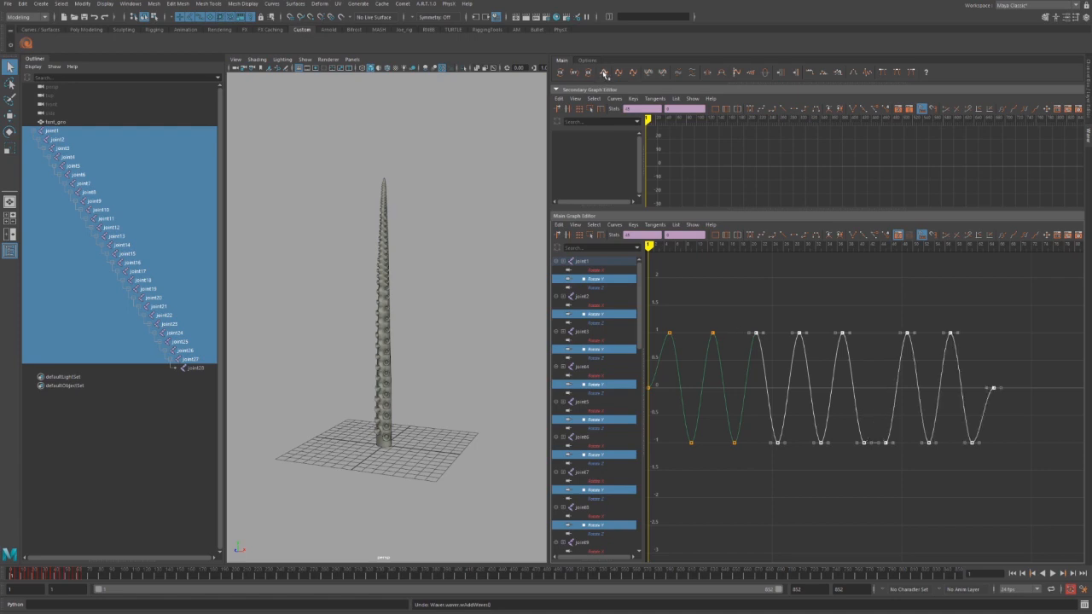
middle_click_drag(845, 329, 751, 315, "alt")
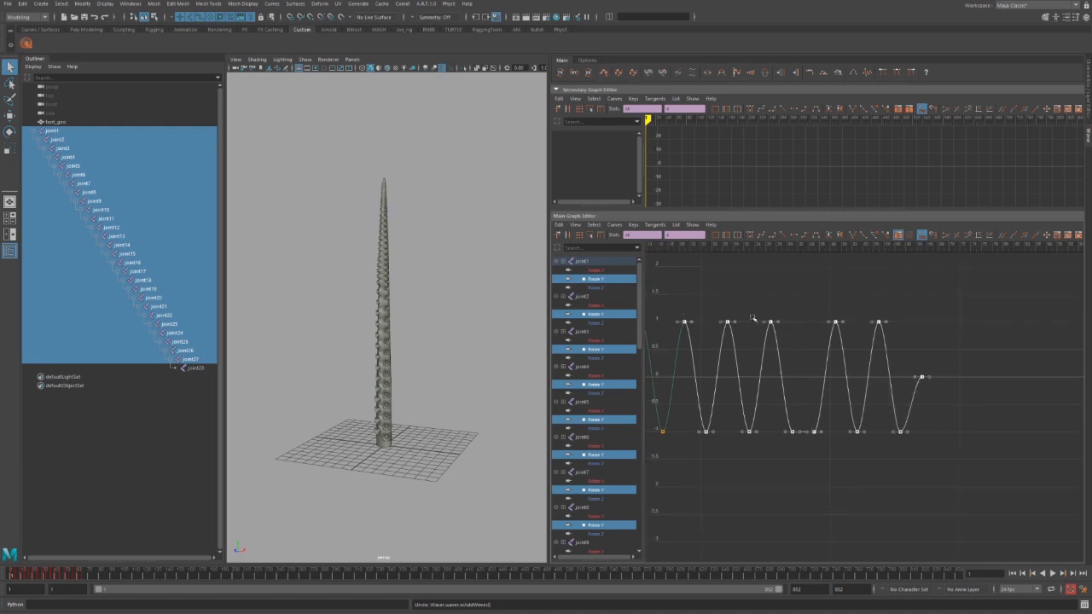
Add more cycles from a single bottom key, reaching about eight cycles, and frame the curve.
left_click(807, 442)
left_click_drag(782, 422, 824, 447)
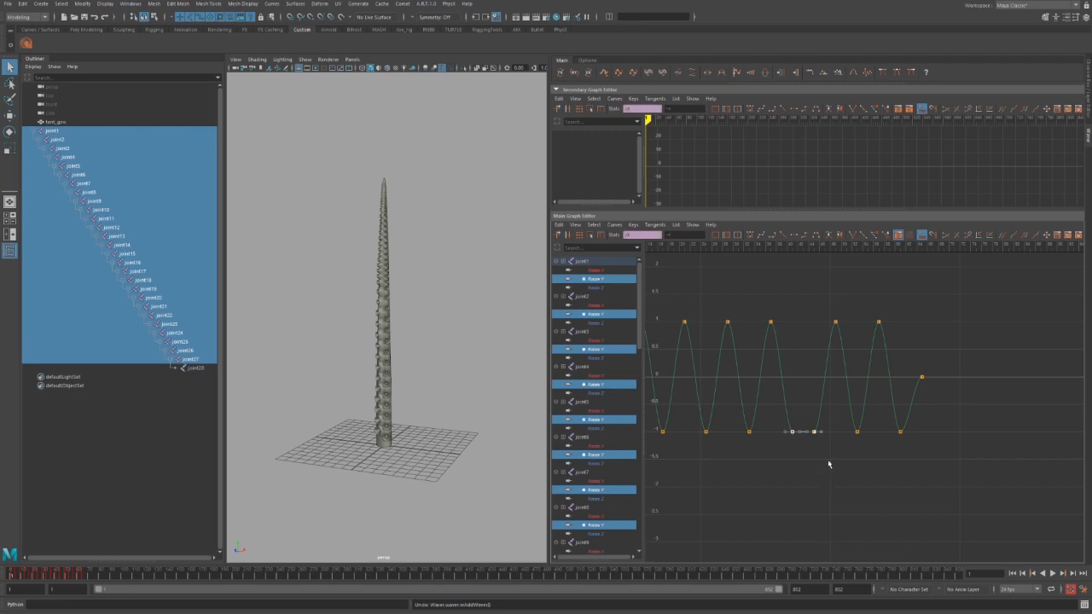
key("ctrl+z")
key("ctrl+z")
key("ctrl+z")
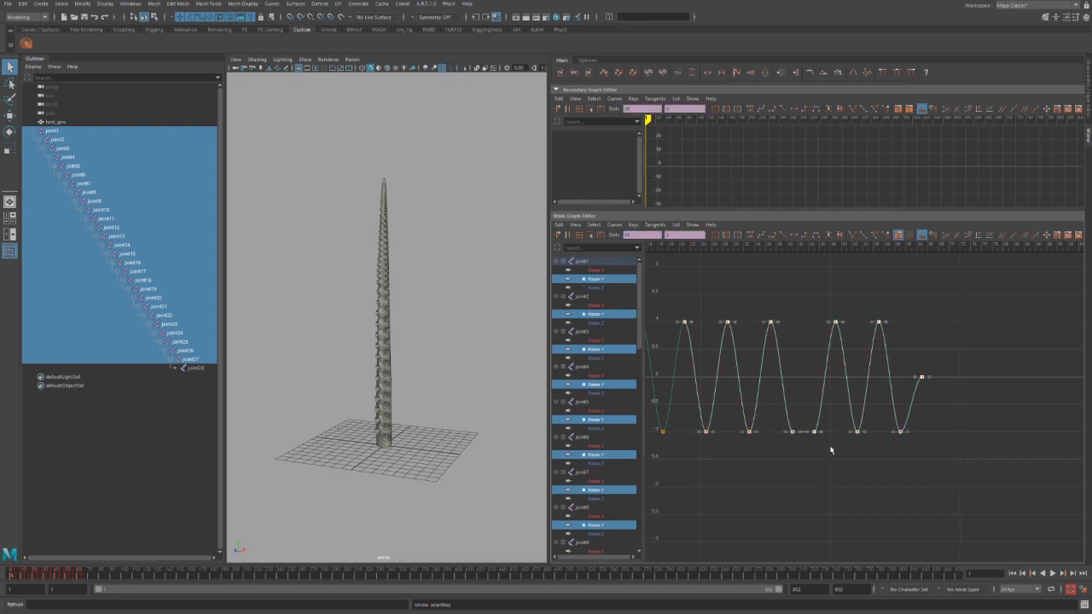
key("shift+z")
left_click_drag(713, 422, 739, 446)
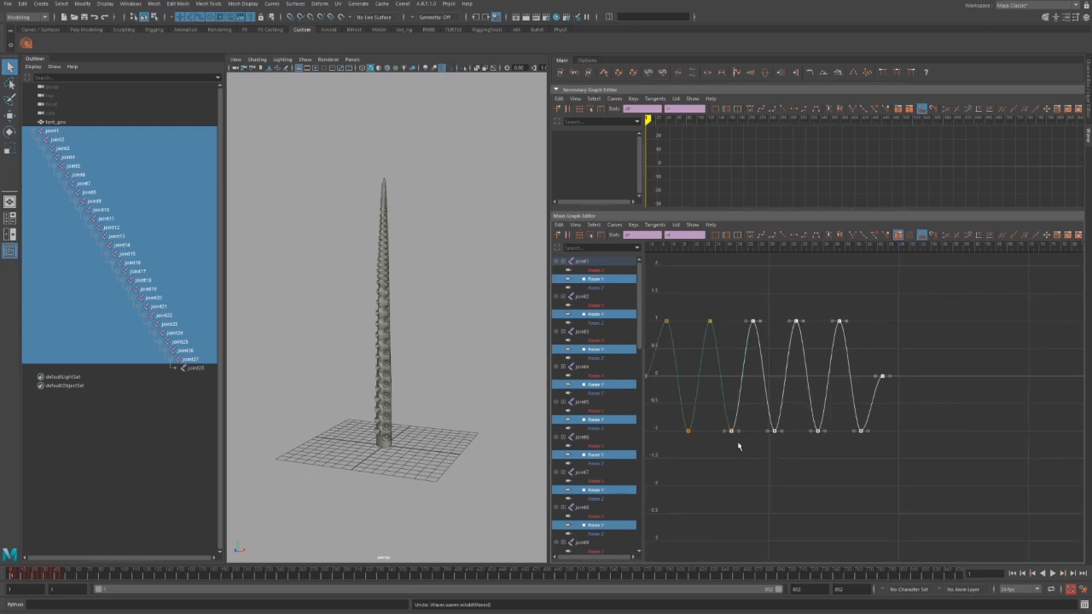
left_click(605, 73)
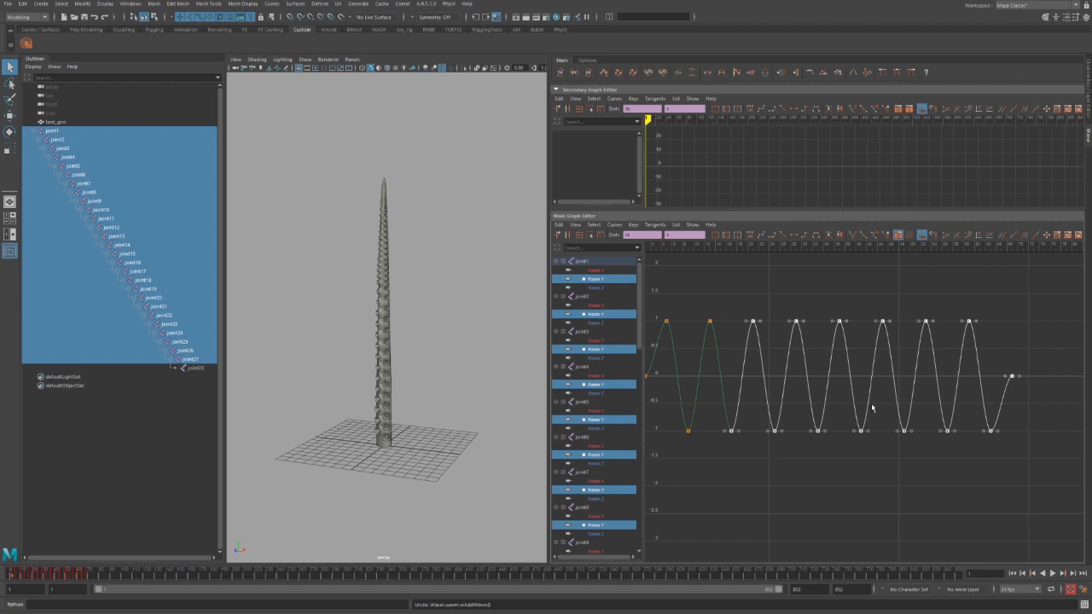
key("a")
scroll(879, 422, "up", 1)
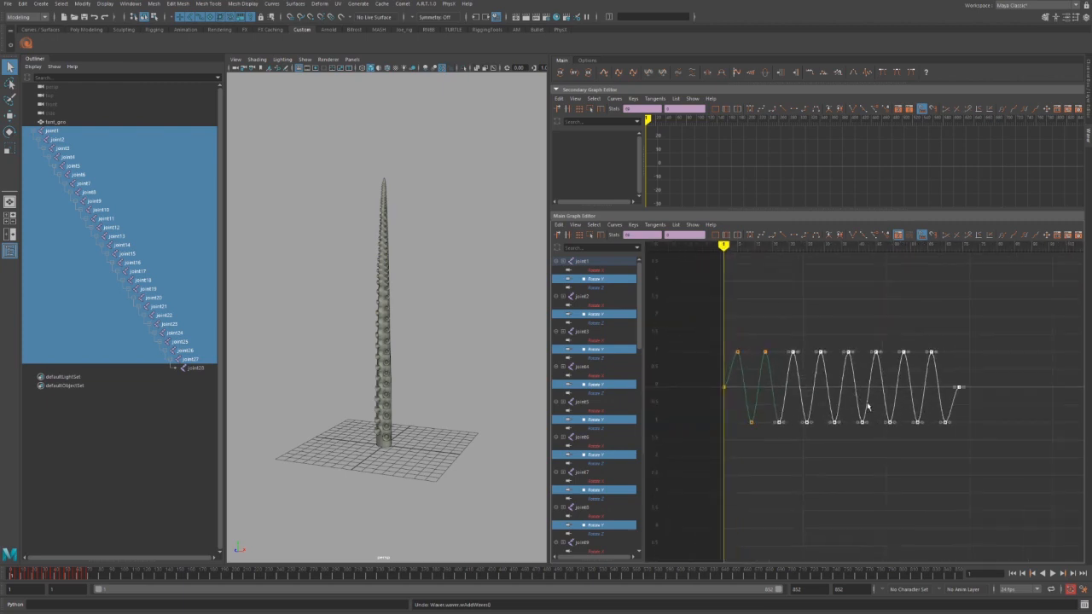
Undo the extra wave cycles and frame the Rotate Y curve.
left_click(608, 73)
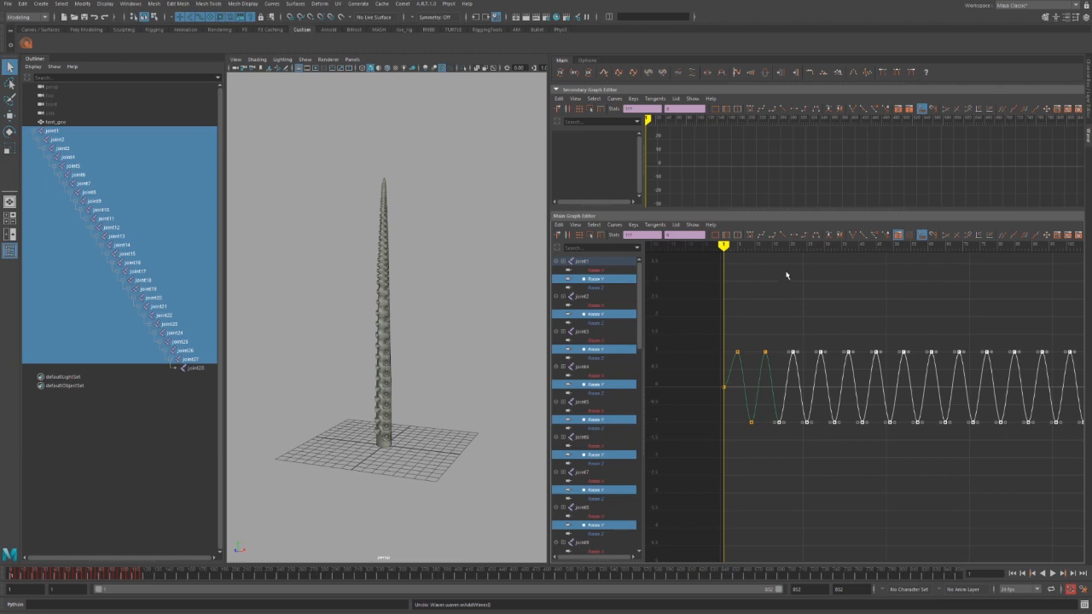
key("ctrl+z")
key("ctrl+z")
key("ctrl+z")
left_click(911, 473)
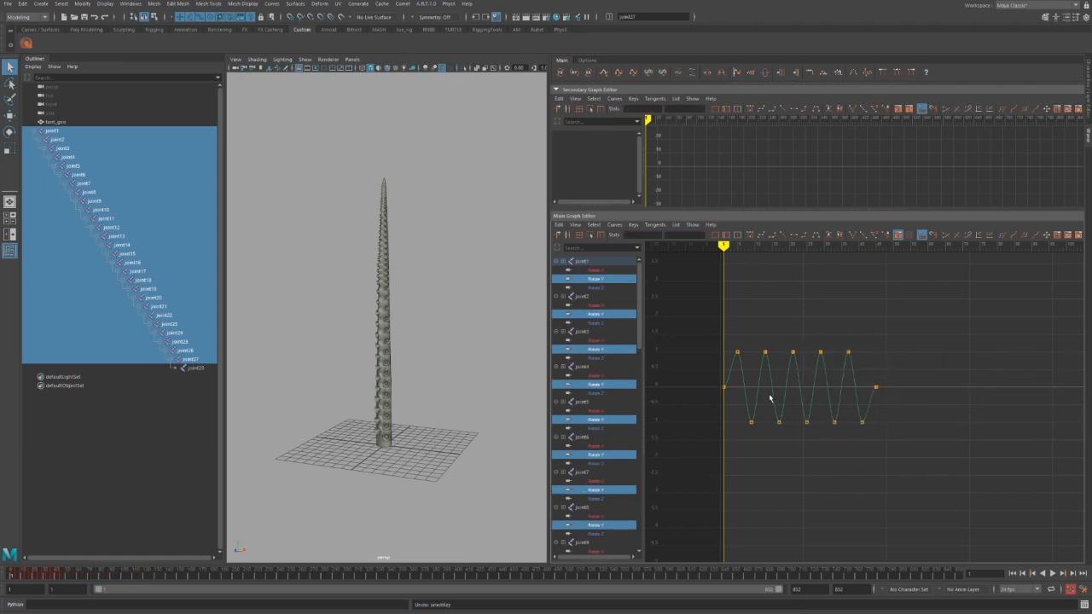
key("a")
Raise the middle peak keys and pull the middle trough keys far down, then select all keys.
left_click_drag(721, 283, 740, 321)
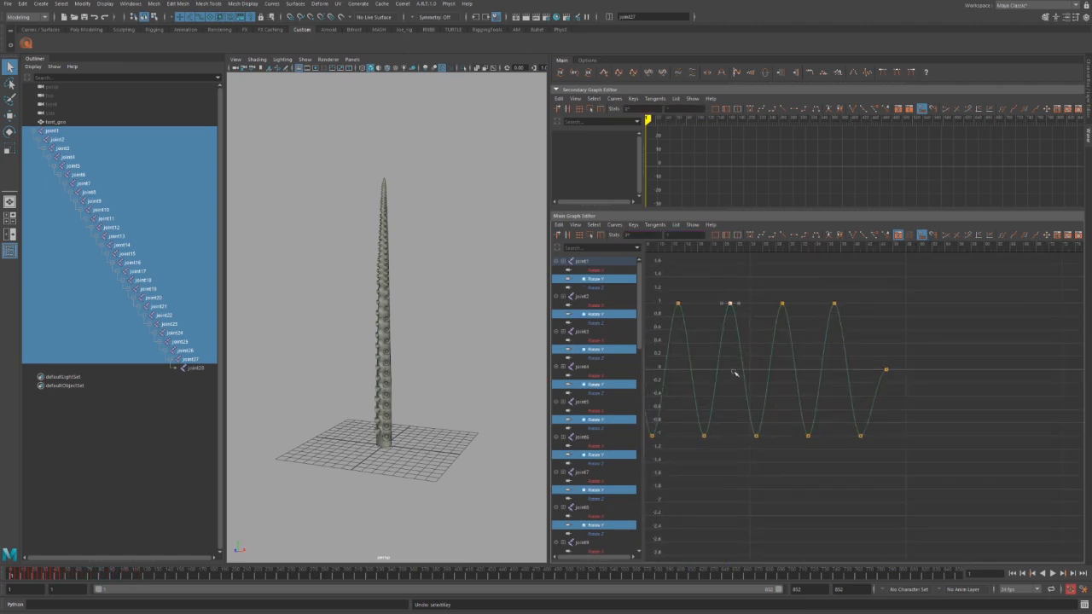
key("w")
middle_click_drag(734, 374, 731, 298, "shift")
scroll(761, 423, "down", 5)
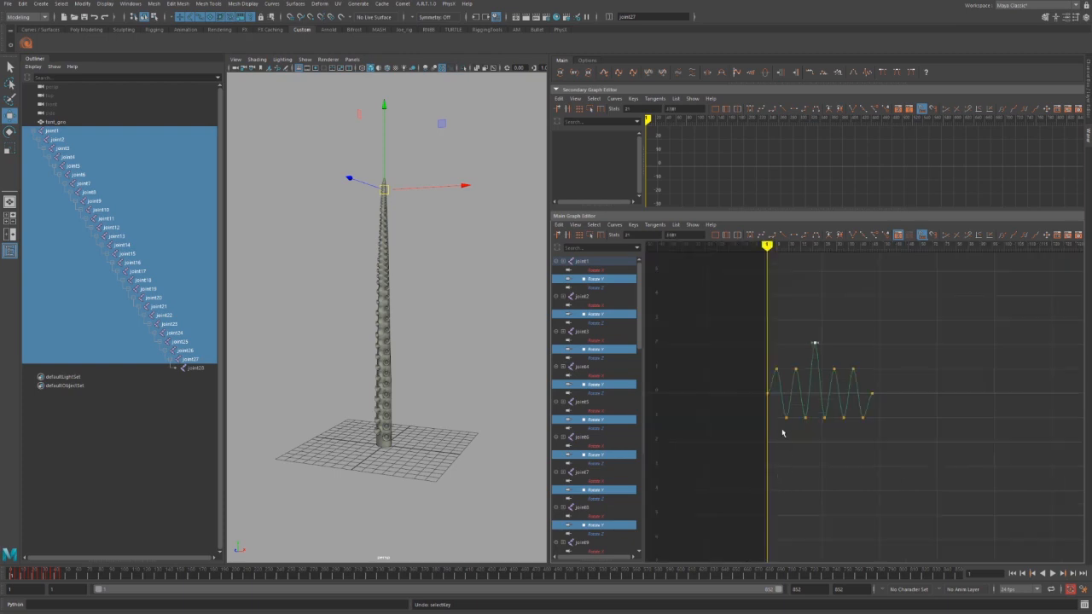
left_click_drag(800, 398, 833, 439)
middle_click_drag(815, 471, 826, 475, "shift")
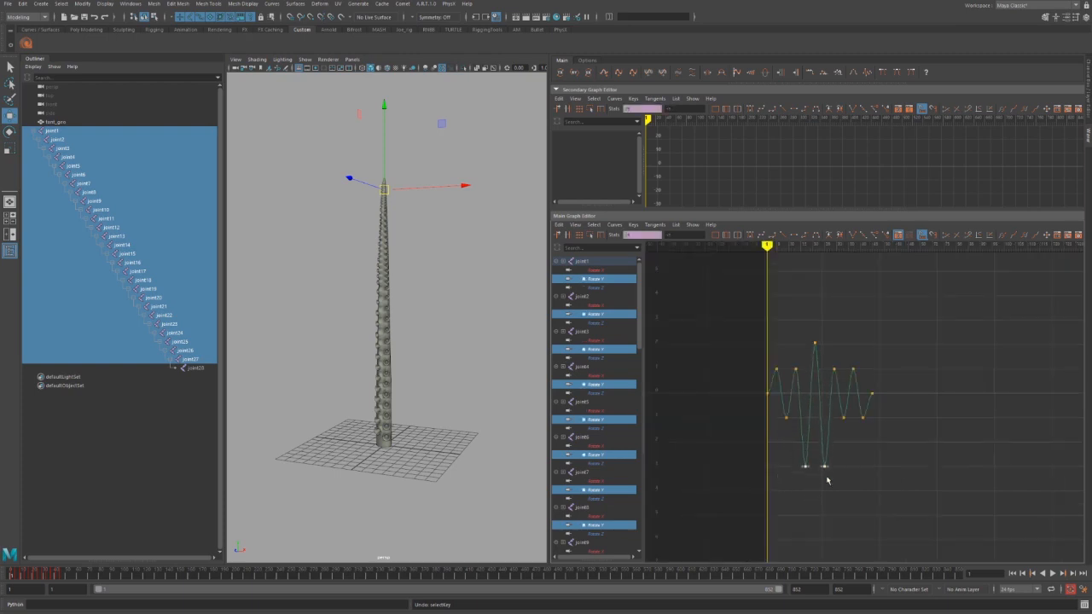
left_click_drag(823, 348, 846, 379)
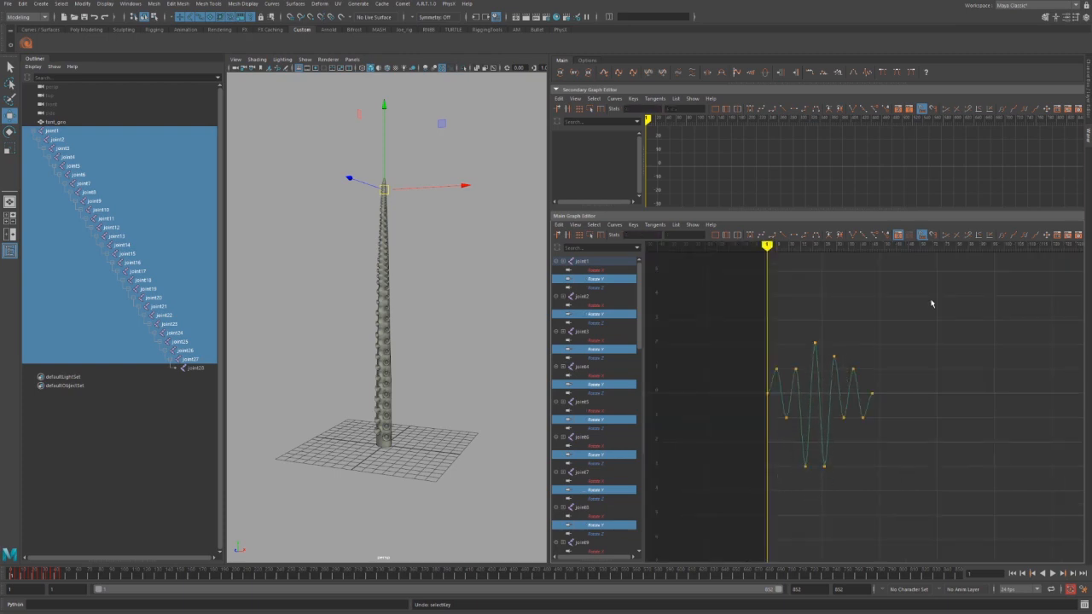
left_click_drag(931, 302, 759, 486)
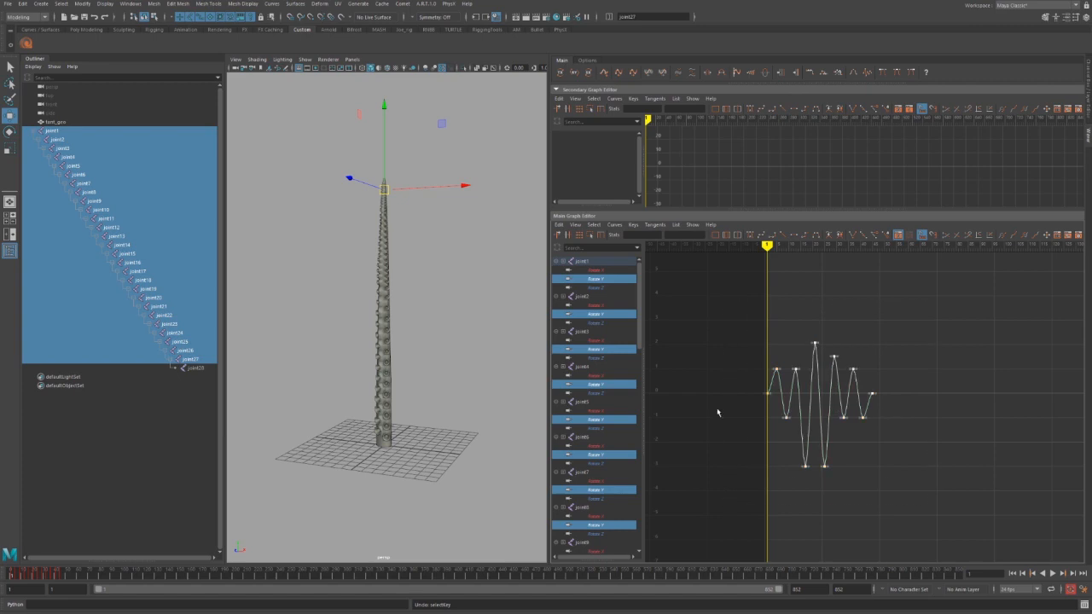
Duplicate the wave to double its length and raise three peak keys near frames 60–75 by one unit.
left_click(605, 74)
middle_click_drag(916, 443, 803, 455, "alt")
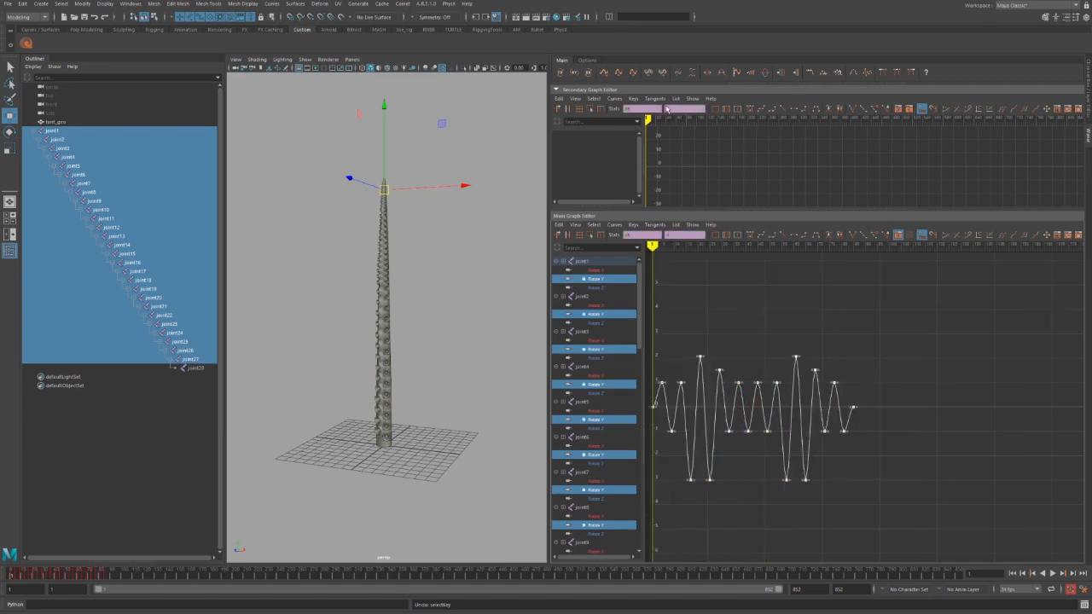
left_click(786, 336)
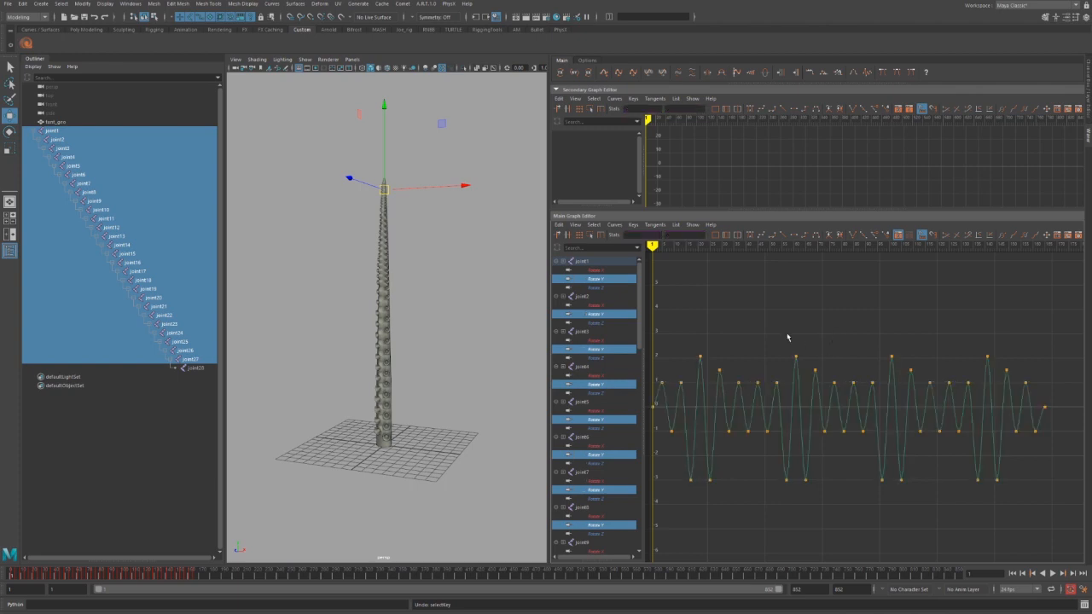
left_click_drag(786, 334, 843, 394)
middle_click_drag(810, 399, 810, 390, "shift")
left_click(864, 535)
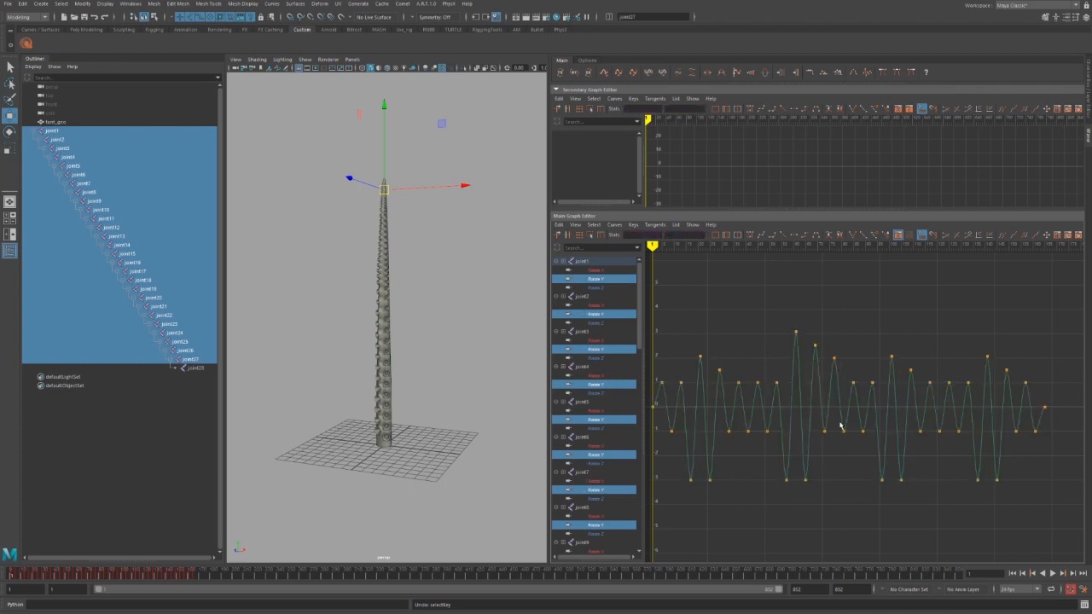
Lower the keys near frames 81 and 45 to -2 and raise two keys near frames 45–50 to about 1.5.
left_click_drag(839, 422, 852, 454)
middle_click_drag(849, 488, 849, 512, "shift")
left_click_drag(715, 413, 741, 450)
middle_click_drag(739, 459, 738, 491, "shift")
left_click_drag(753, 372, 781, 399)
middle_click_drag(770, 426, 769, 408, "shift")
left_click(962, 548)
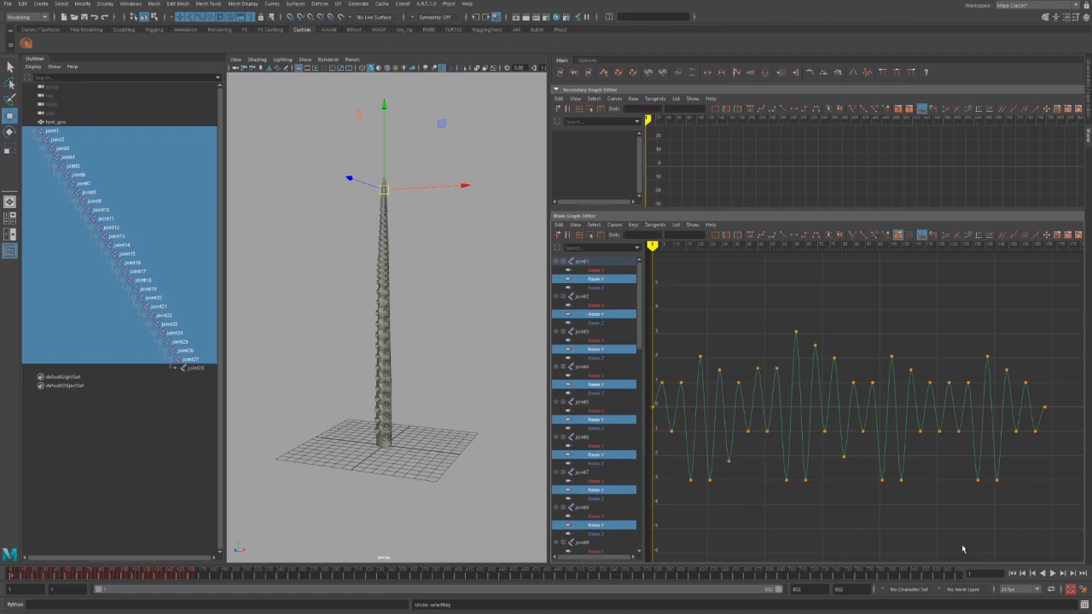
Select all keys and repeat them twice to roughly double the curves' length.
scroll(951, 534, "down", 3)
middle_click_drag(951, 534, 902, 527, "alt")
scroll(905, 524, "down", 3, "alt")
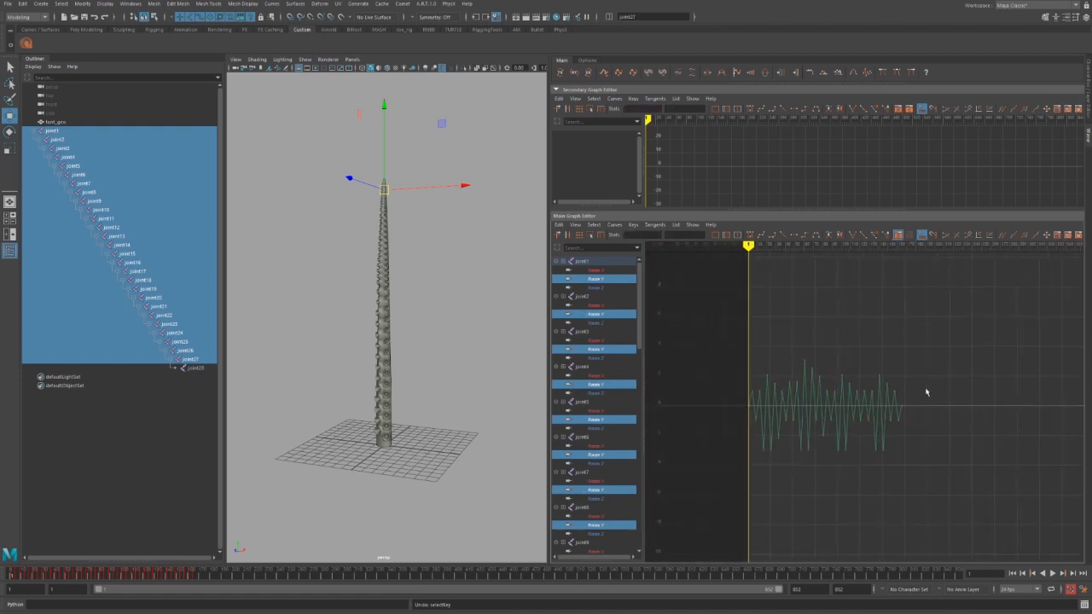
left_click_drag(944, 298, 715, 470)
left_click(604, 74)
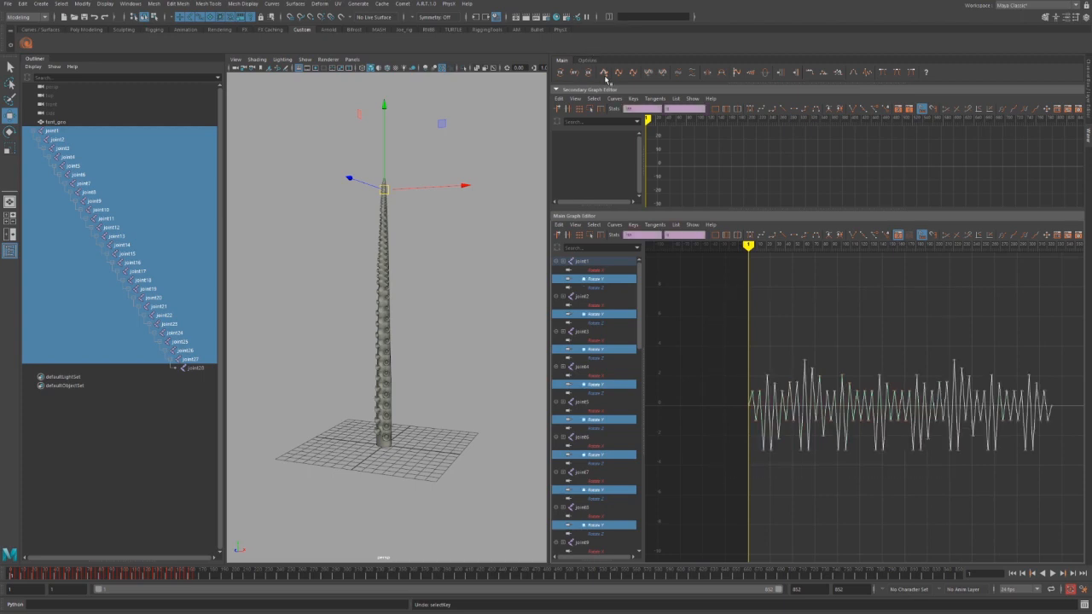
left_click(605, 77)
Bring the curve's end past frame 852 into view and select its last keys.
scroll(906, 455, "down", 5)
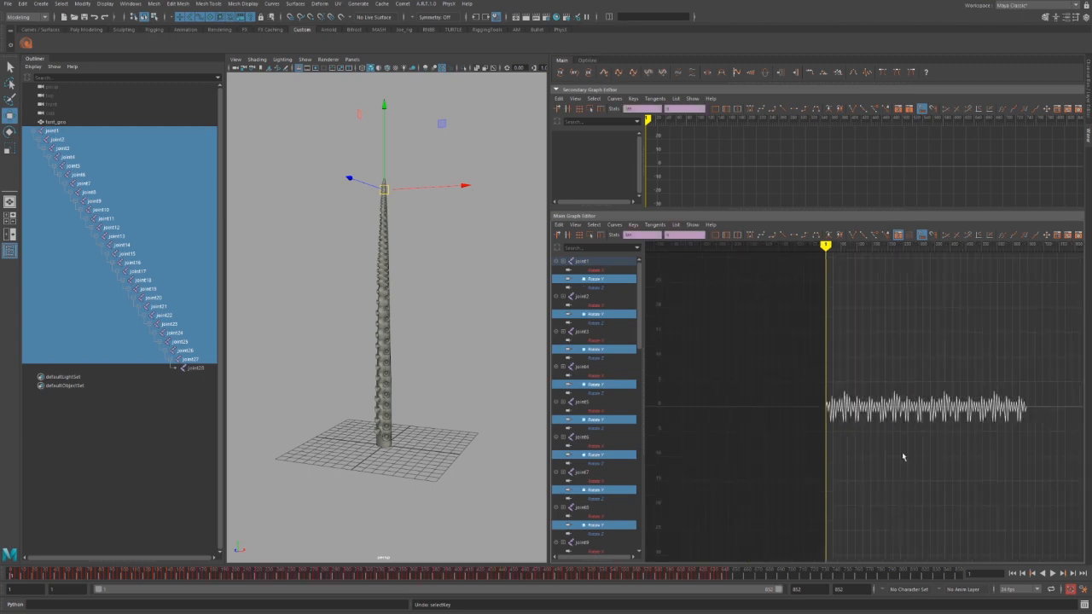
middle_click_drag(898, 453, 804, 450, "alt")
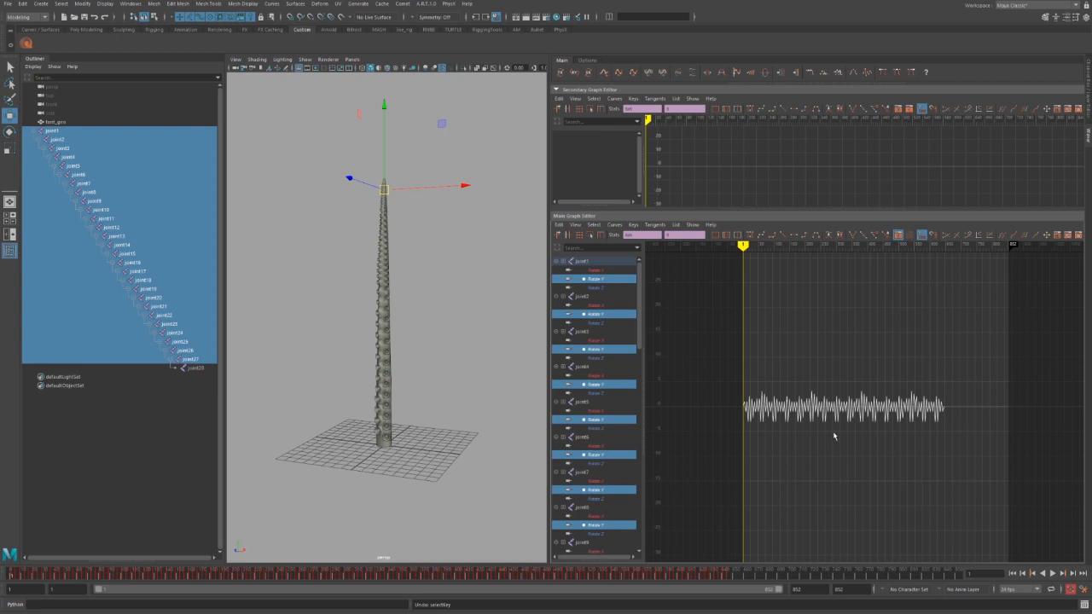
middle_click_drag(898, 437, 836, 438, "alt")
scroll(836, 438, "up", 7)
mouse_move(988, 337)
left_mouse_down()
mouse_move(913, 448)
mouse_move(908, 485)
mouse_move(925, 487)
left_mouse_up()
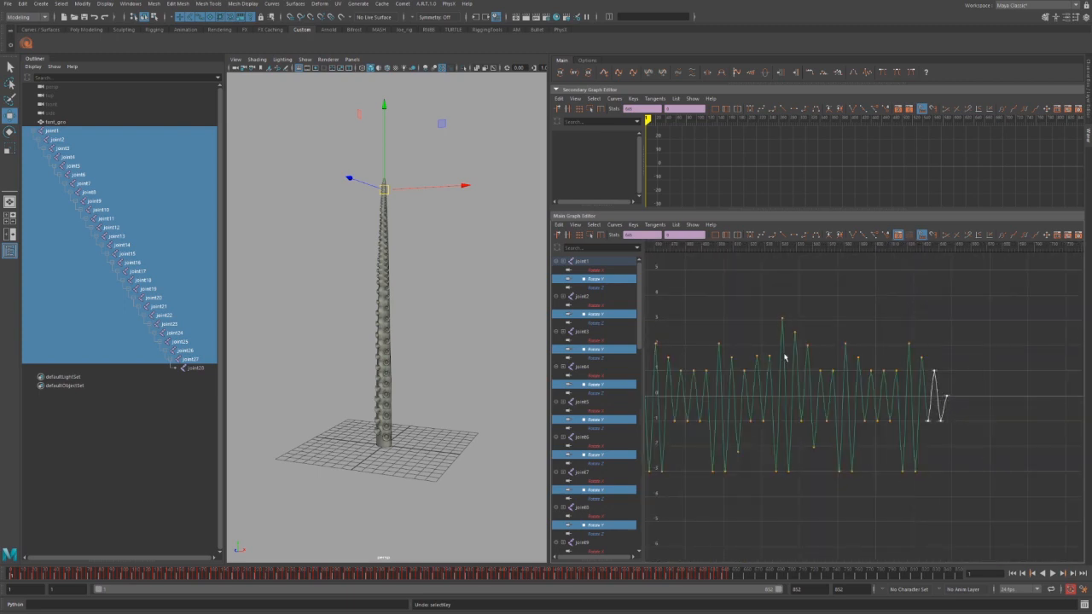
Append four copies of the selected end keys and frame the whole extended curve.
left_click(603, 74)
left_click(603, 73)
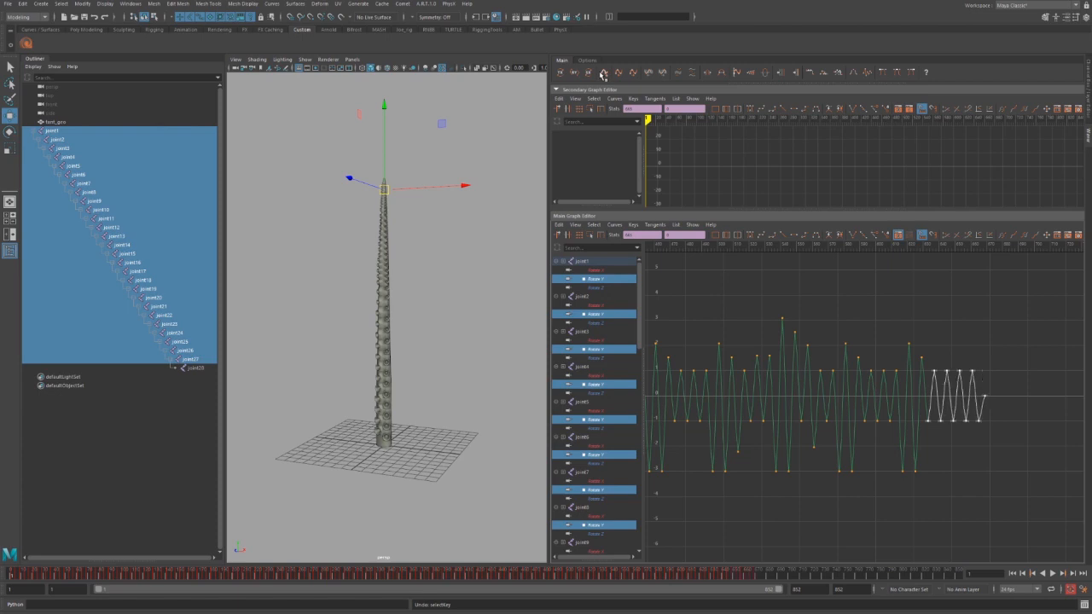
left_click(603, 73)
left_click(604, 74)
key("a")
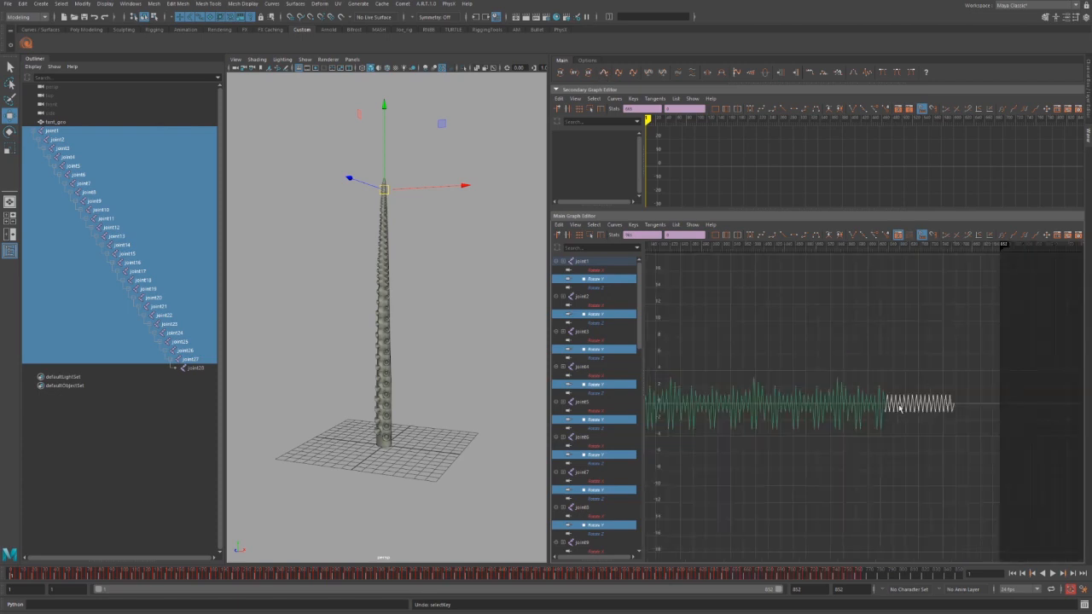
middle_click_drag(775, 441, 833, 439, "alt")
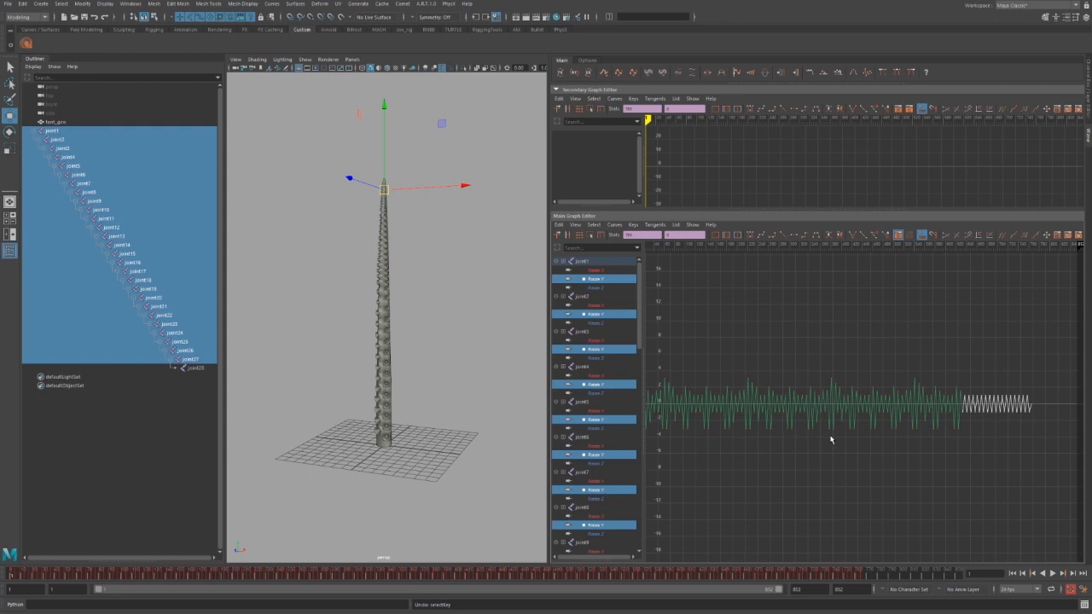
Delete most of the Rotate Y keys on joint2 through joint5.
left_click(609, 281)
left_click(603, 315)
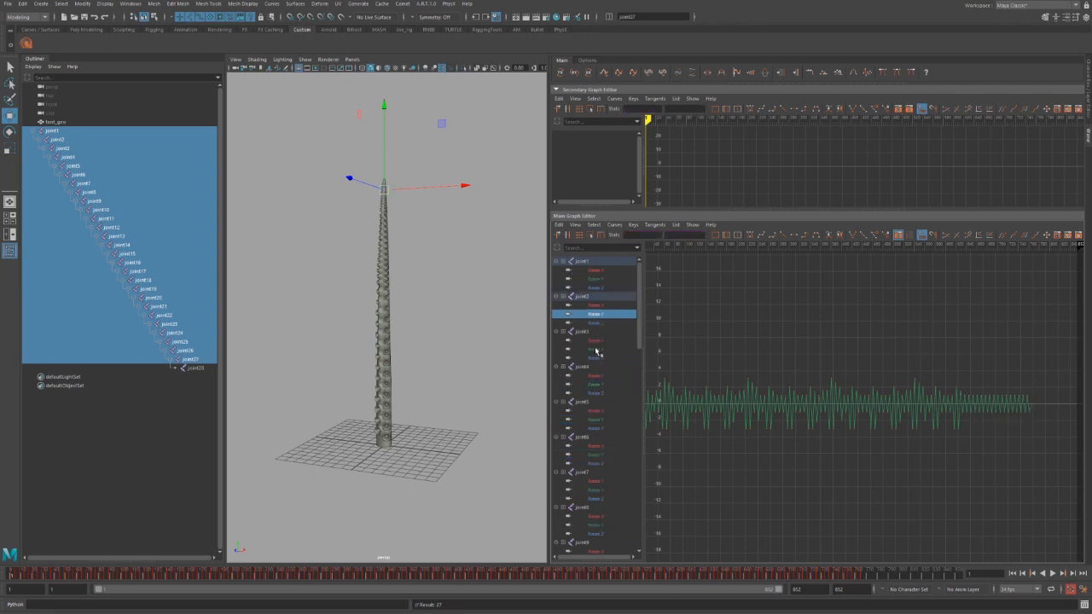
left_click(599, 350, "ctrl")
left_click(602, 384, "ctrl")
left_click(602, 420, "ctrl")
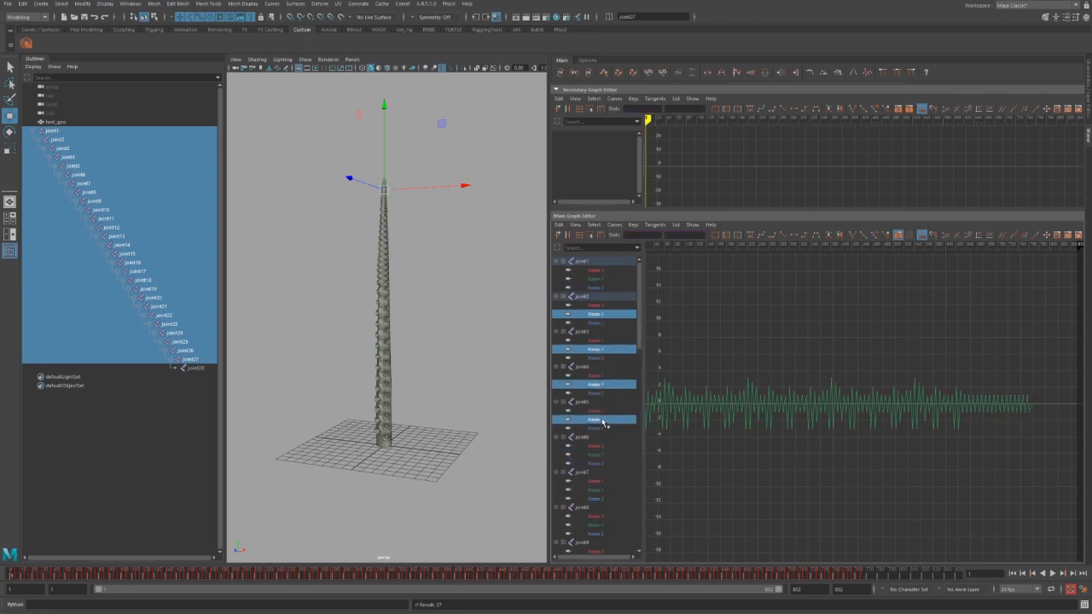
key("f")
left_click_drag(1000, 376, 768, 450)
key("Delete")
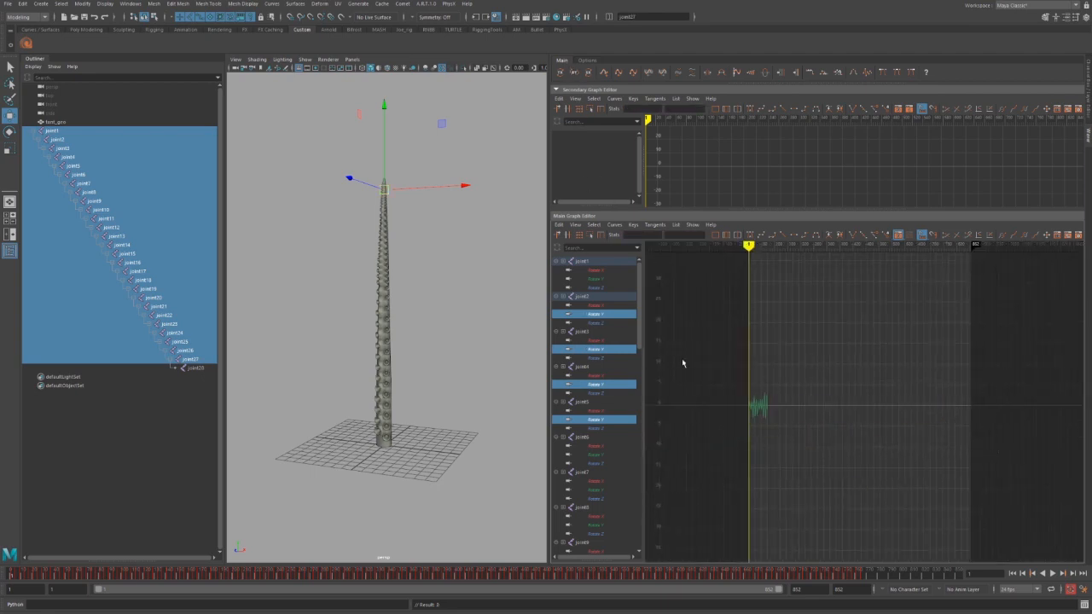
Show every joint's Rotate Y channel, frame it, and select its keys.
left_click(597, 279)
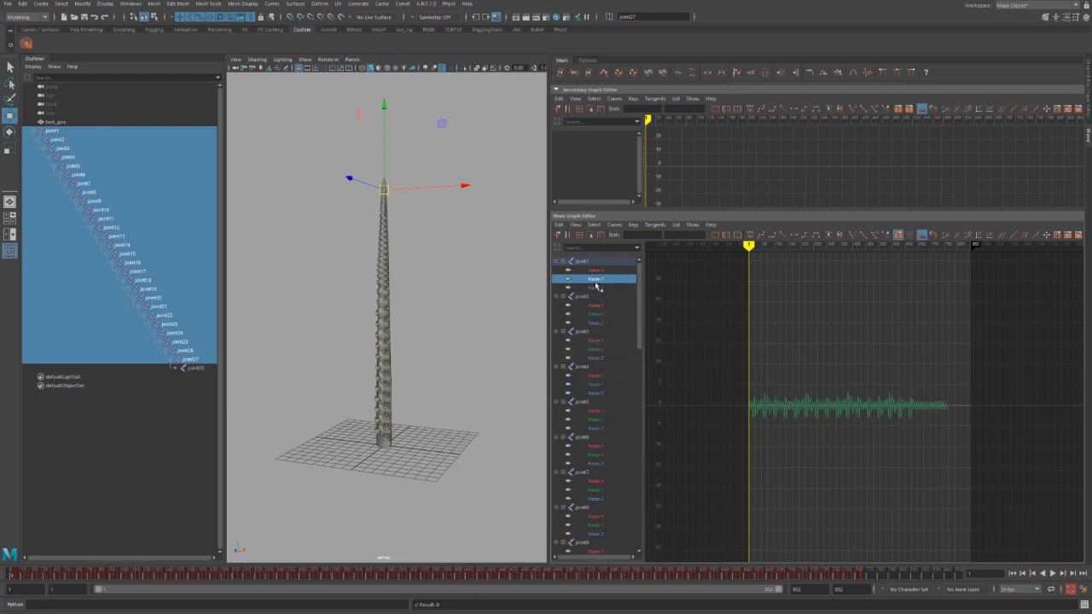
left_click(575, 73)
left_click(575, 73)
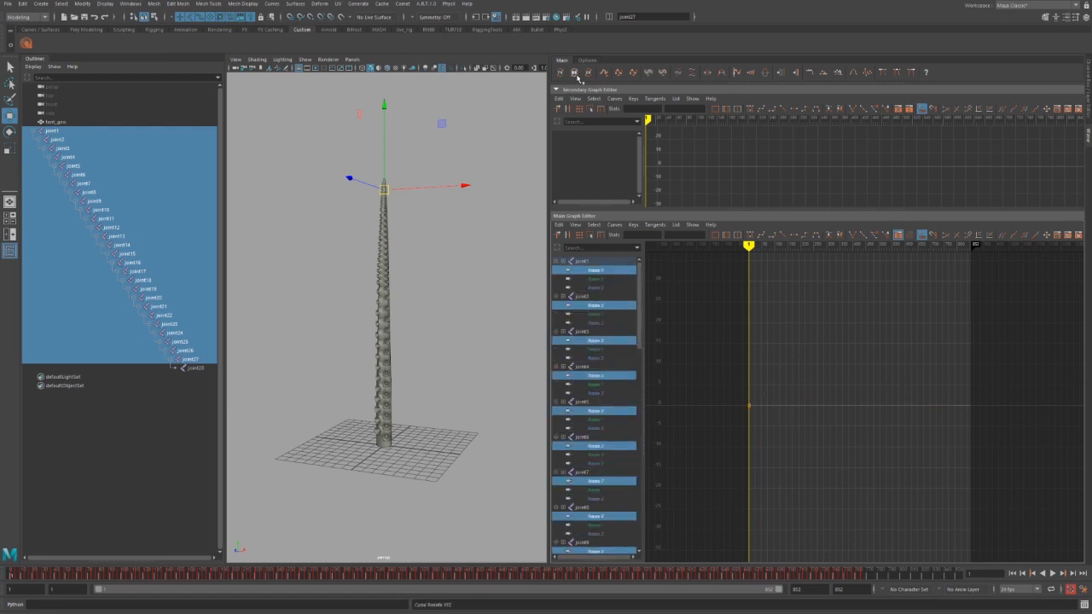
key("f")
scroll(1020, 374, "down", 5)
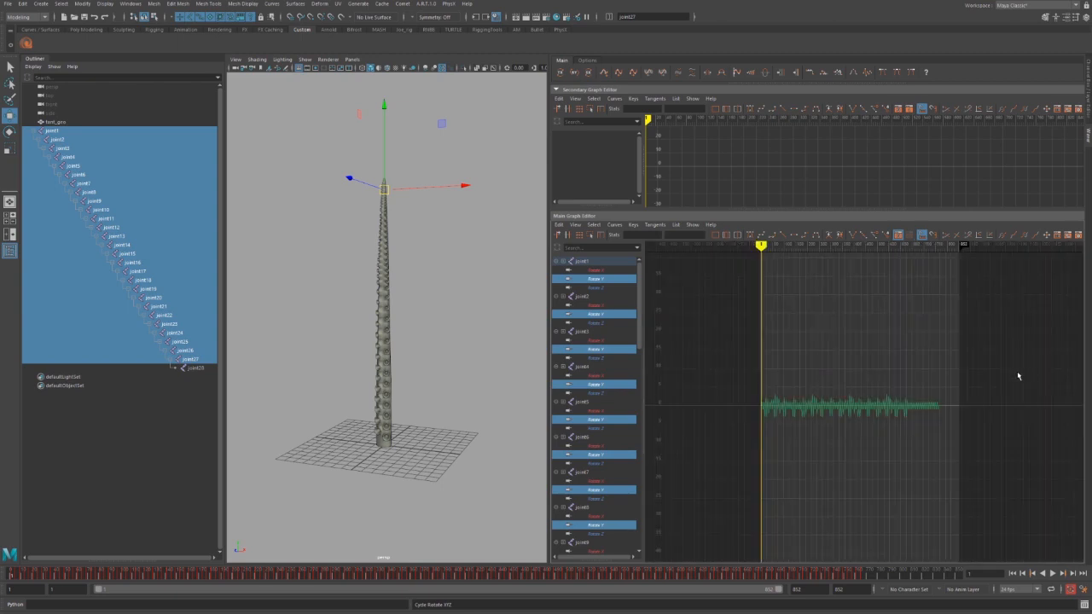
left_click_drag(1007, 357, 780, 458)
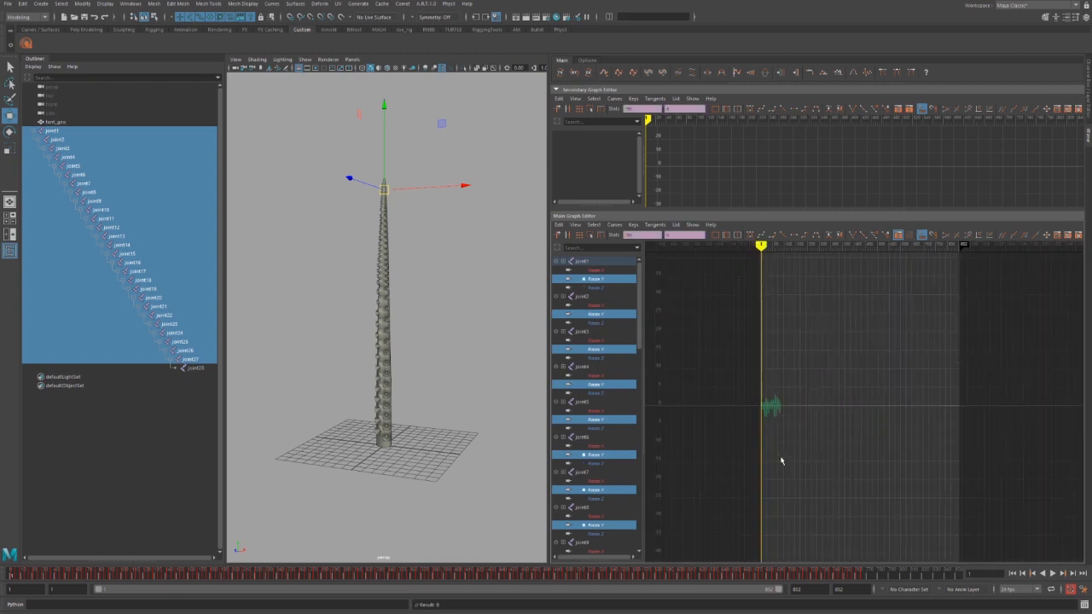
Raise joint1's Rotate Y keys well above zero so the tentacle bends sideways.
left_click(605, 281)
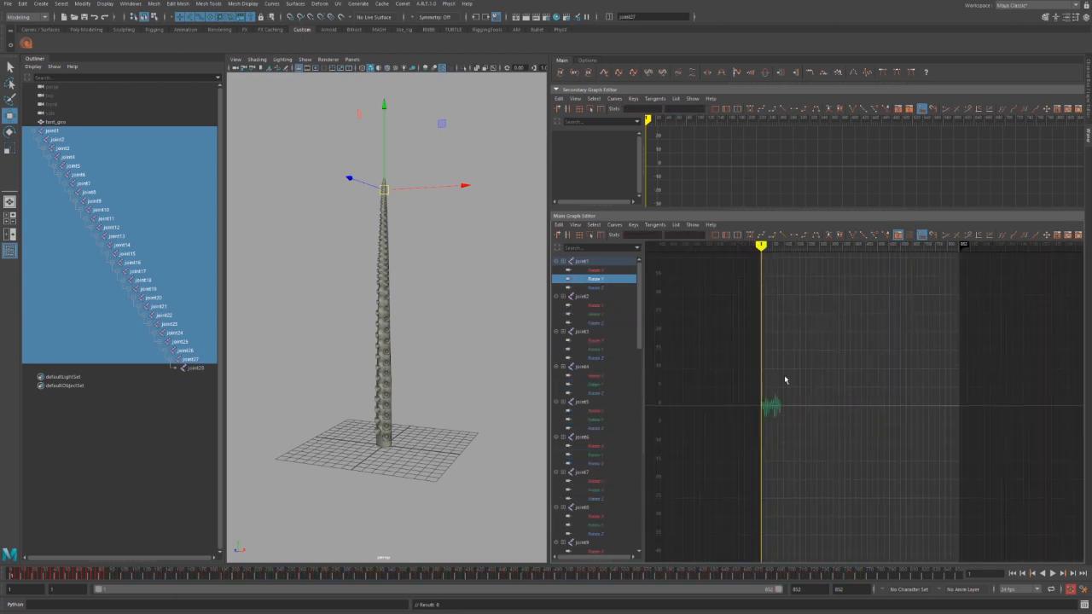
left_click_drag(745, 364, 834, 468)
key("f")
middle_click_drag(808, 503, 799, 324, "shift")
scroll(791, 403, "down", 9)
middle_click_drag(798, 437, 788, 381, "shift")
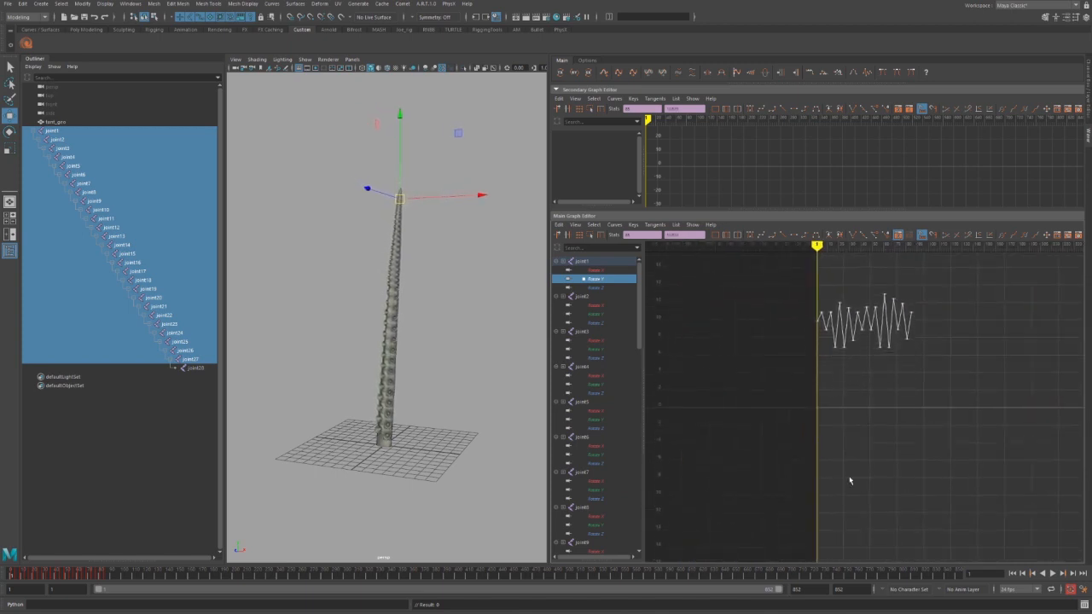
Select all keys on every joint's Rotate Y curves and append a second copy to the right.
left_click(575, 74)
left_click(572, 73)
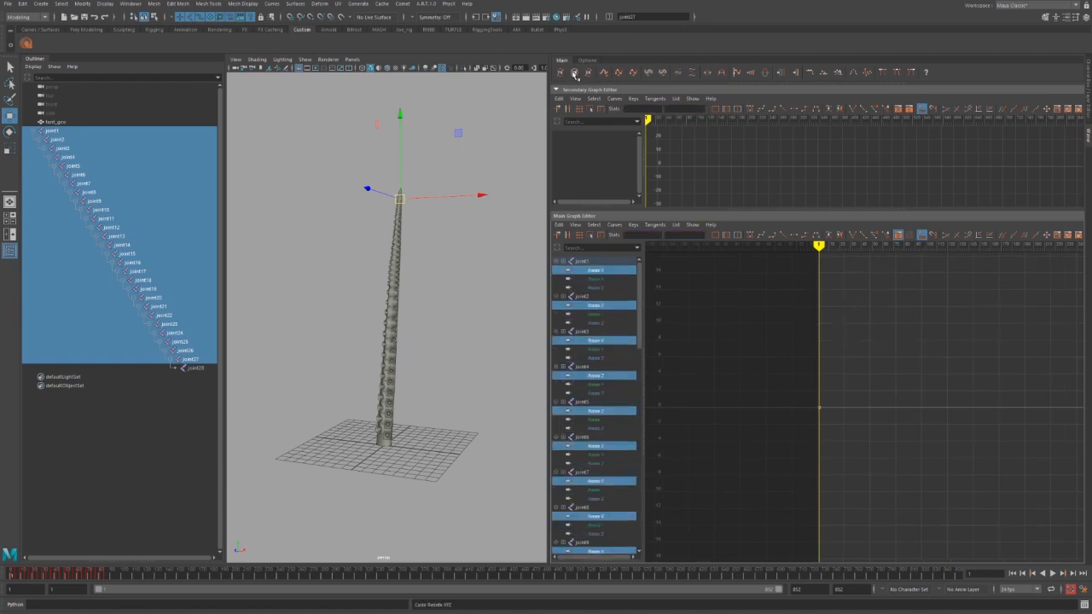
scroll(837, 372, "down", 1)
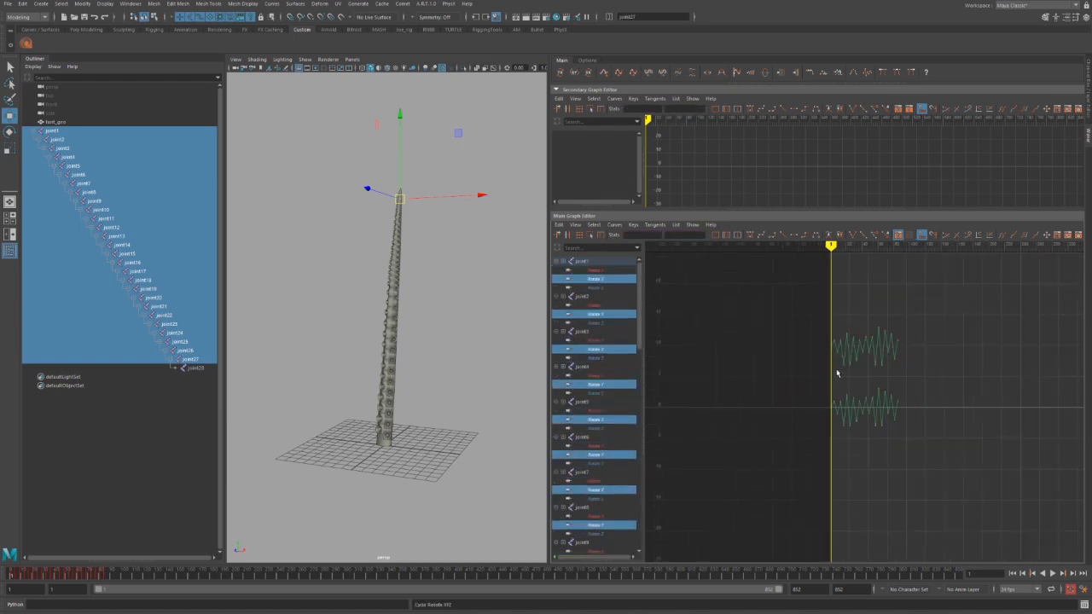
scroll(840, 373, "up", 1)
key("f")
left_click_drag(878, 316, 731, 524)
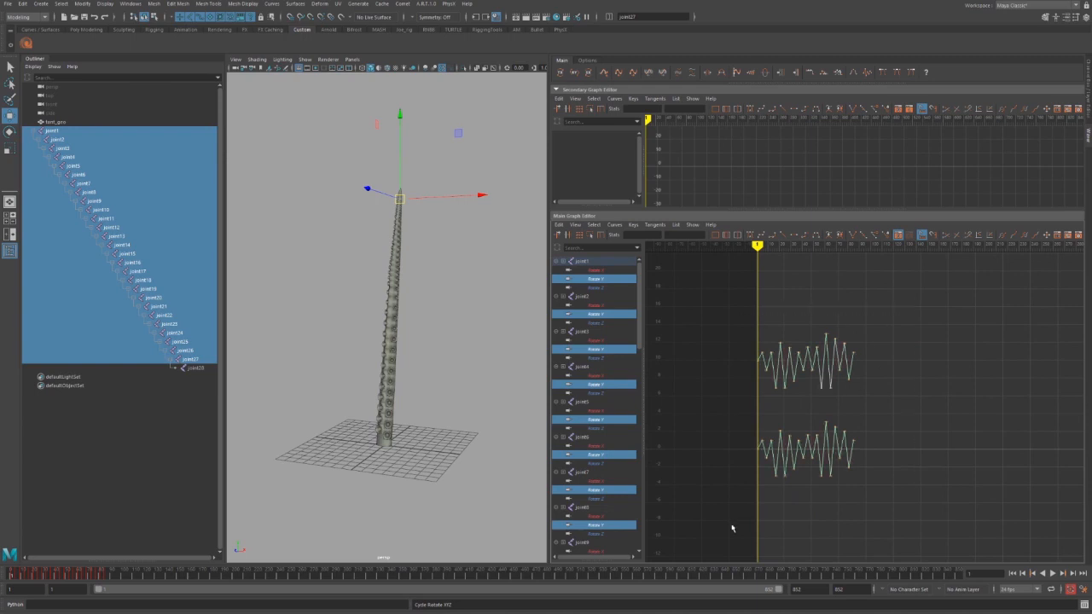
left_click(605, 73)
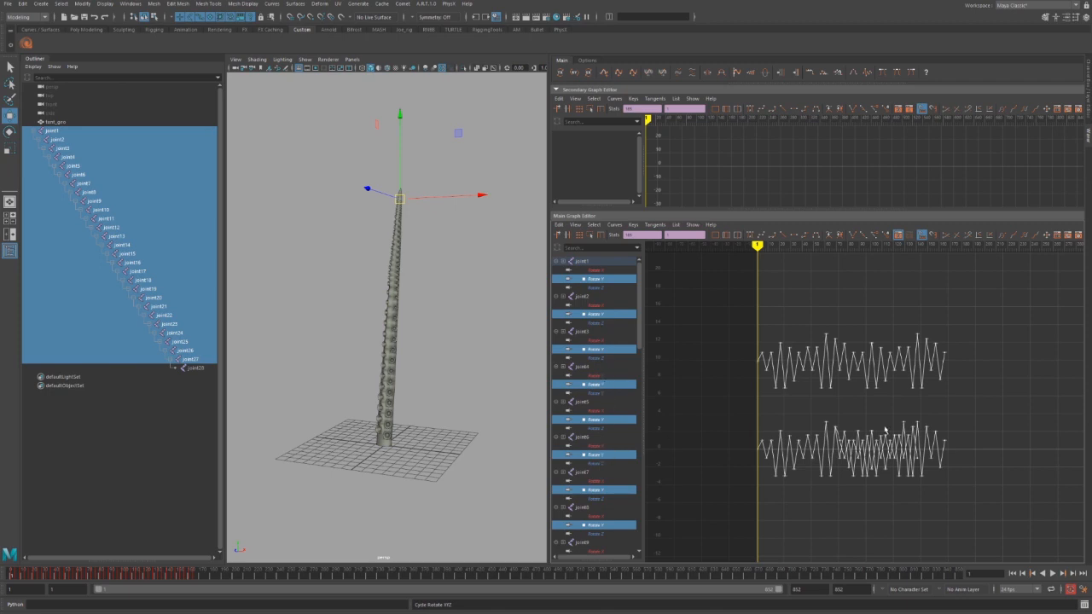
Delete the upper curve's keys and select the keys on the lower curve.
left_click(933, 437)
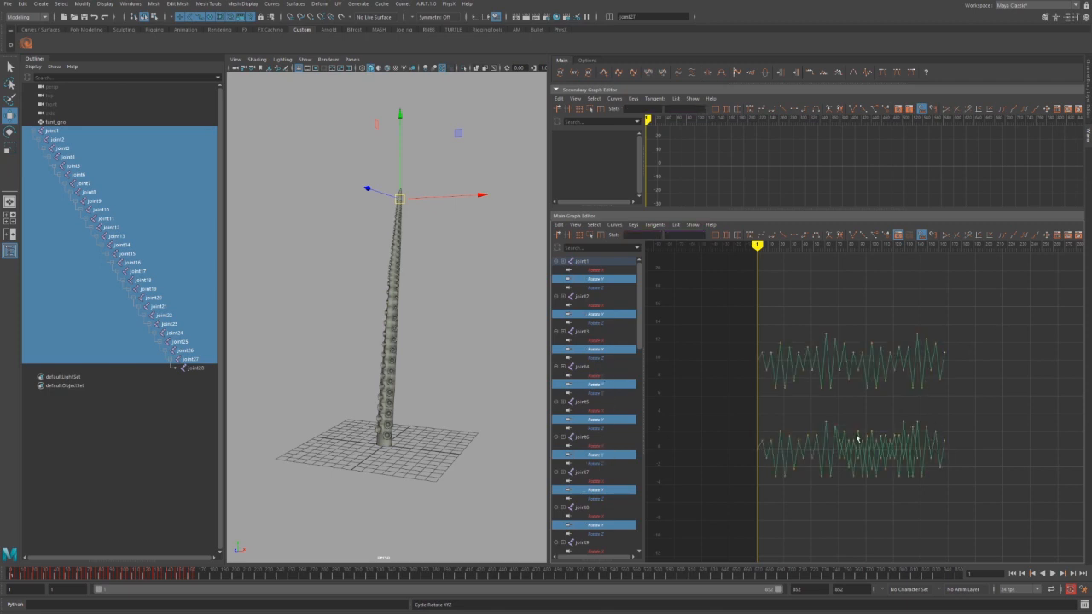
left_click_drag(817, 420, 955, 489)
left_click(919, 499)
left_click_drag(1008, 312, 742, 475)
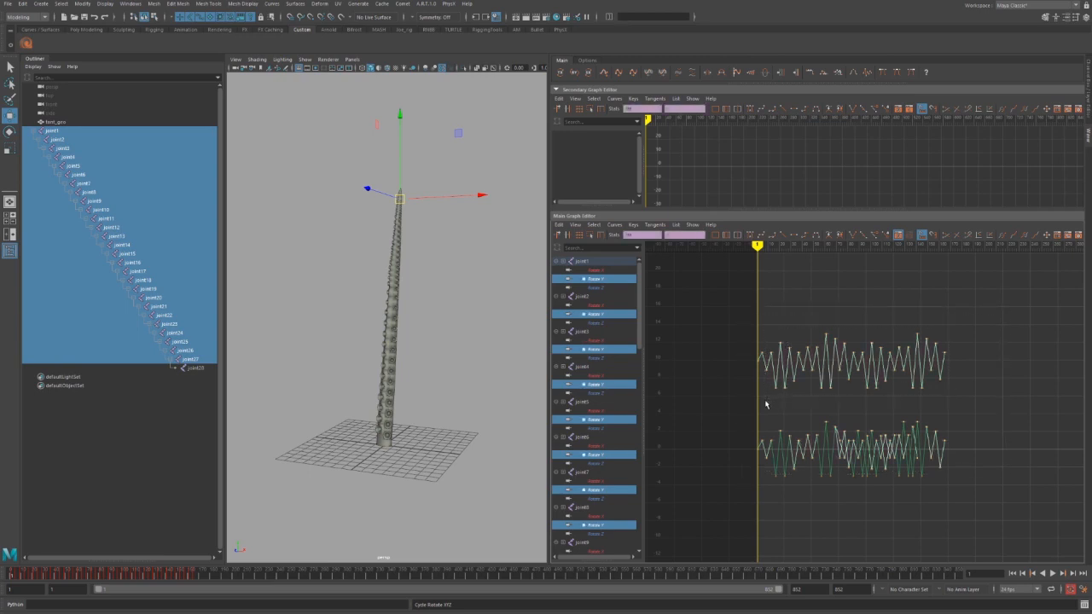
key("Delete")
left_click_drag(981, 411, 770, 481)
Delete the lower curve's keys and the leftover start key, then undo the last deletion.
key("Delete")
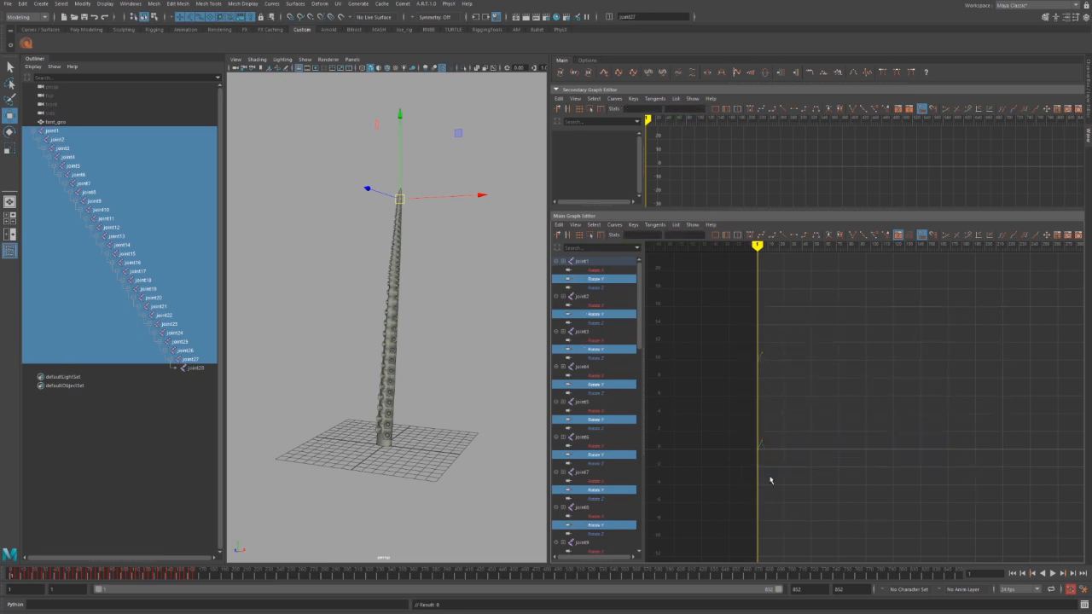
left_click_drag(732, 340, 785, 376)
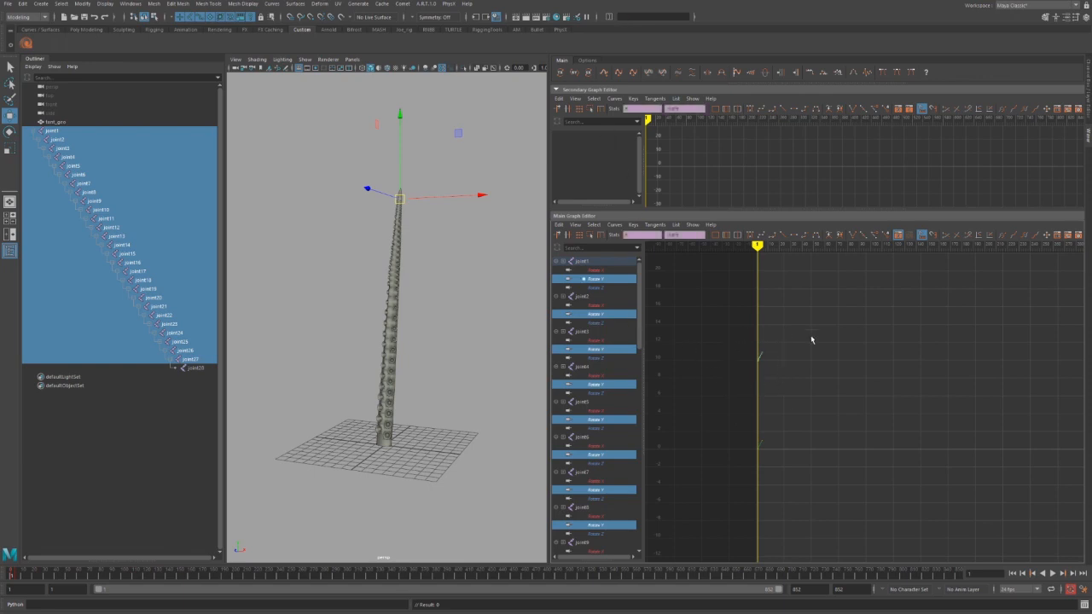
key("Delete")
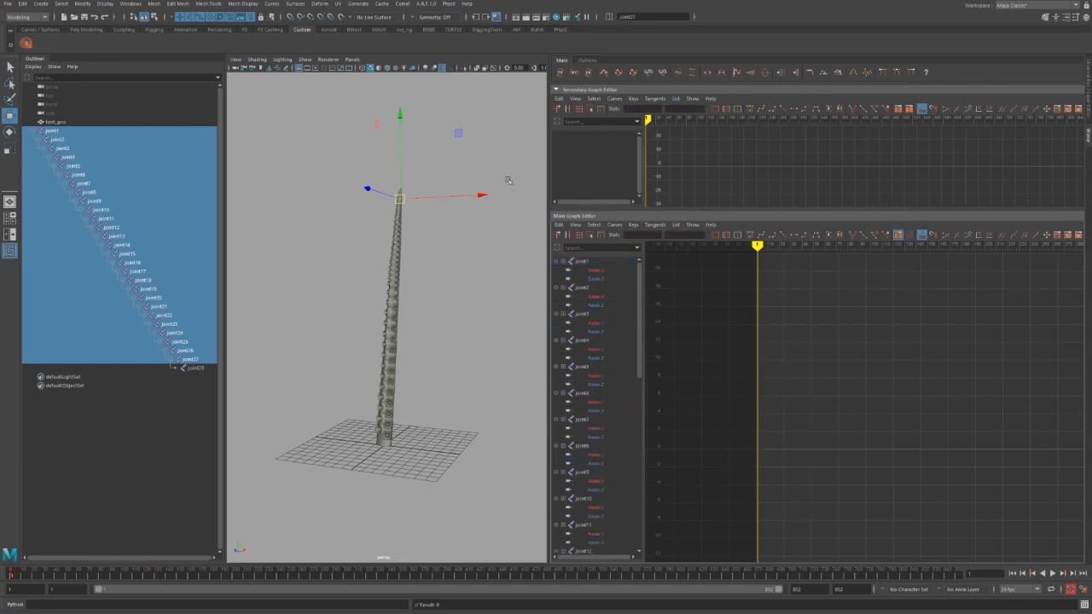
key("ctrl+z")
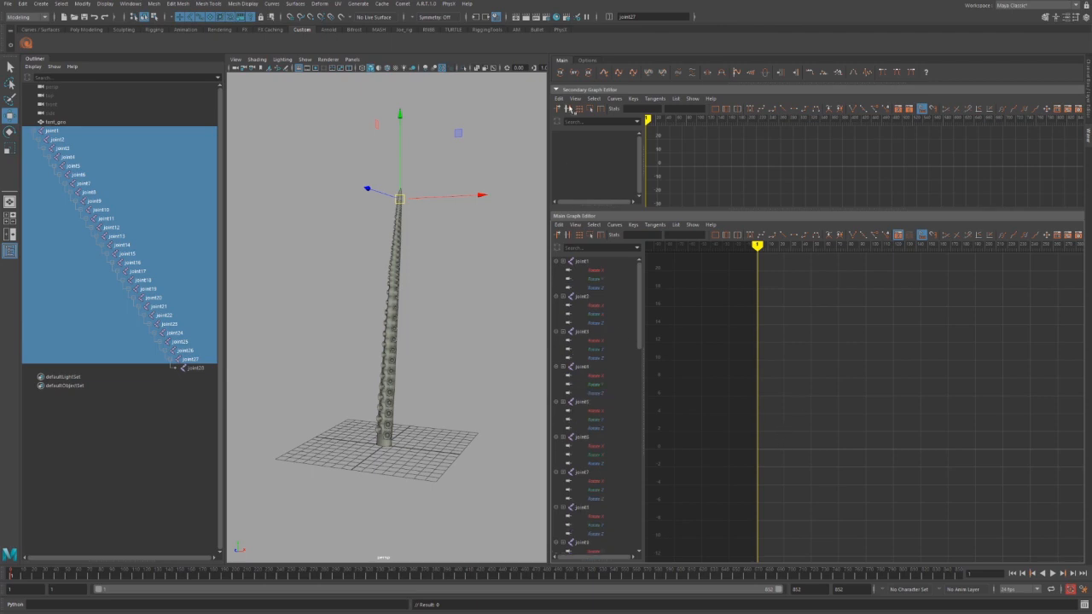
Return to the Rotate Y channels and drag the keys at the current frame to twist the chain.
left_click(575, 74)
left_click(575, 73)
left_click(575, 74)
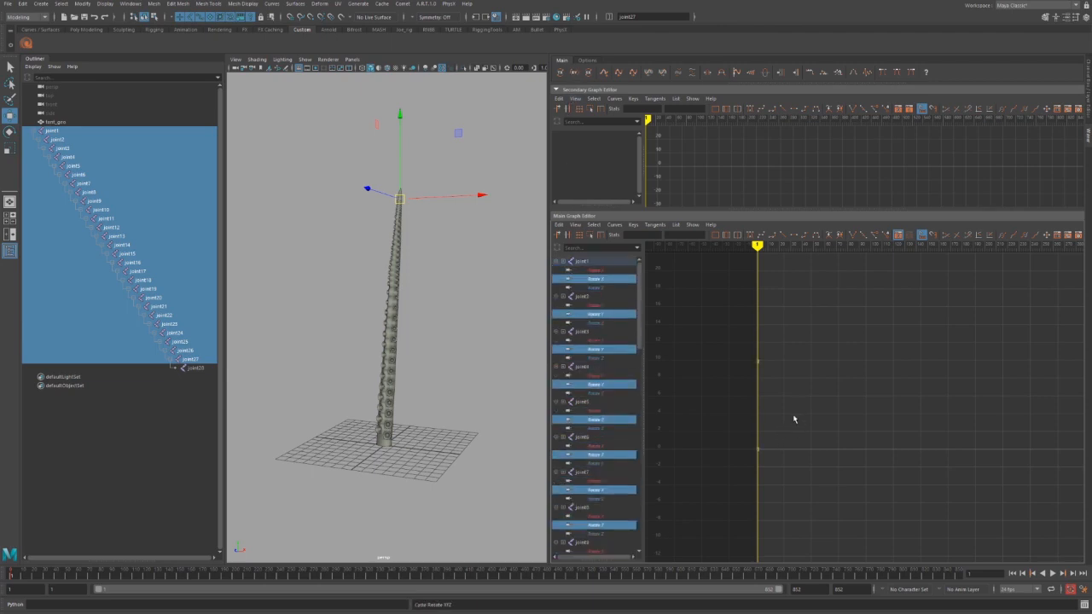
left_click_drag(780, 348, 743, 456)
middle_click_drag(784, 389, 776, 485, "shift")
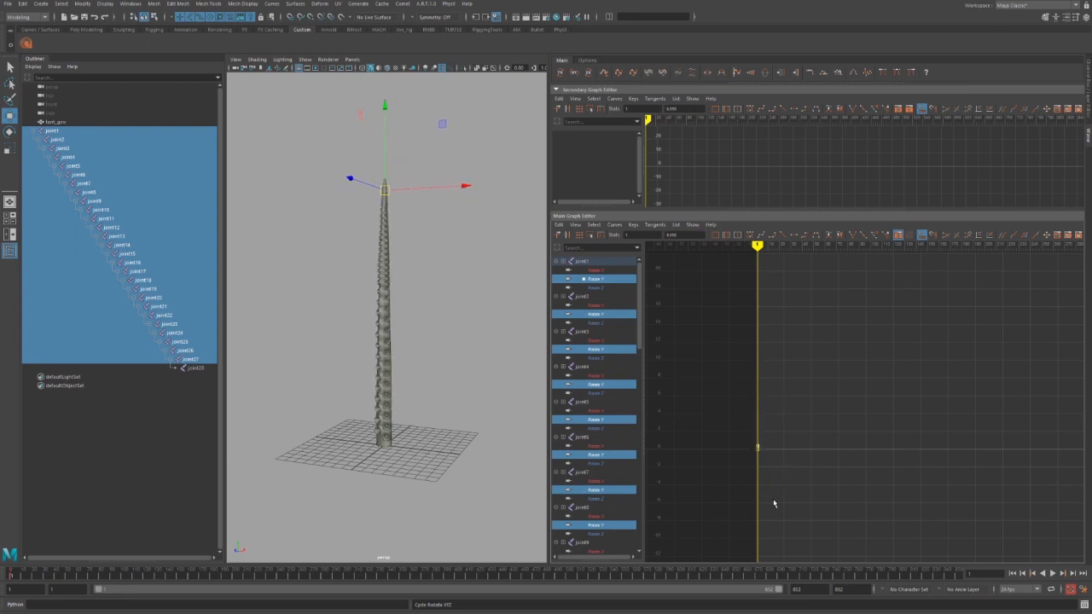
Add the zigzag wave preset at the current frame and zoom in on it.
key("f")
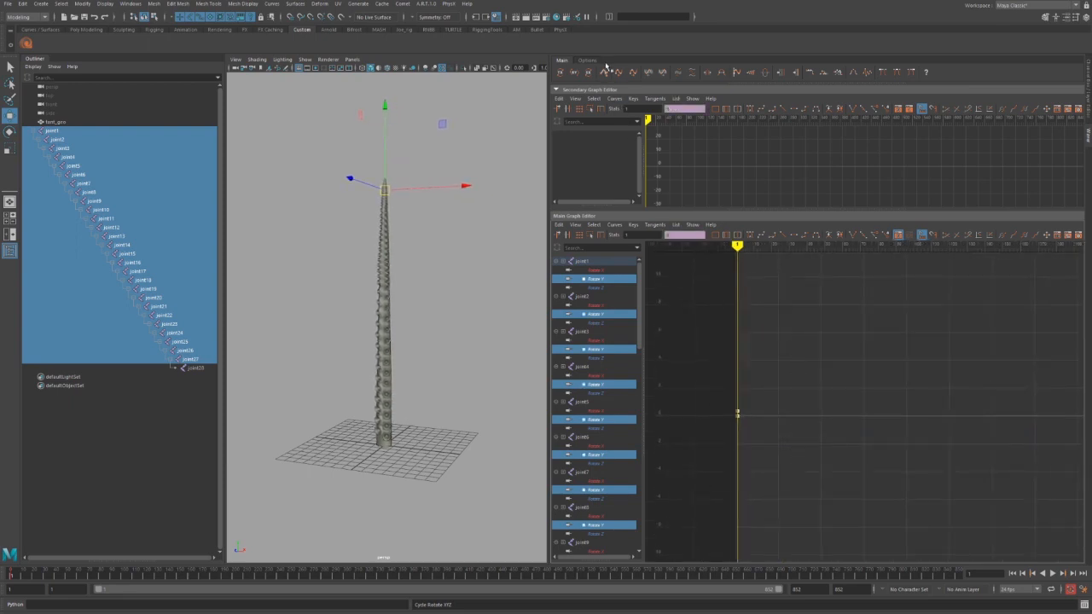
left_click(605, 72)
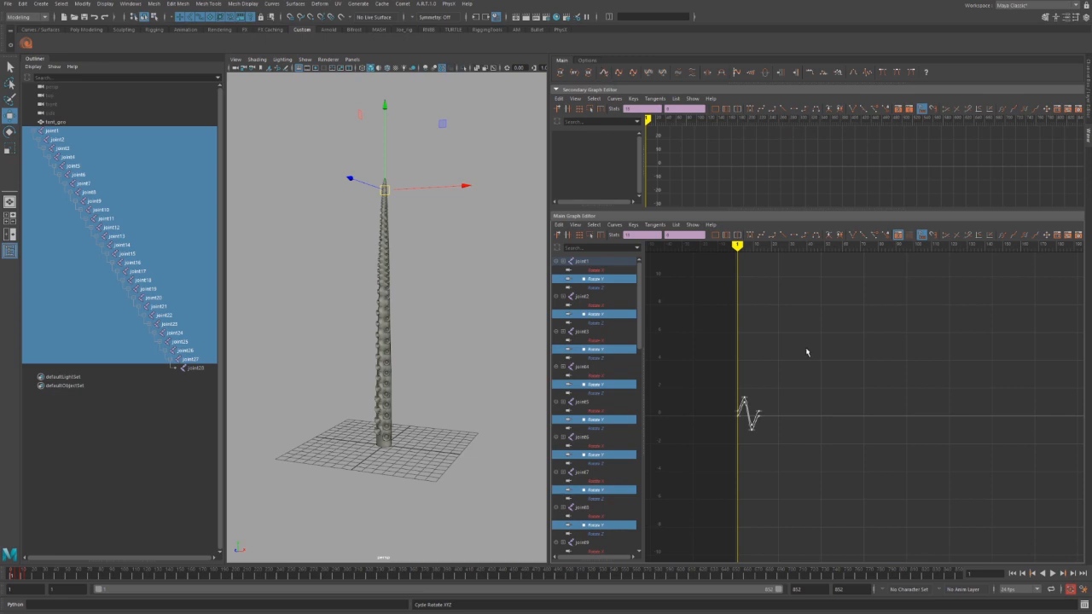
middle_click_drag(815, 413, 867, 387, "alt")
right_click_drag(807, 404, 830, 429, "alt")
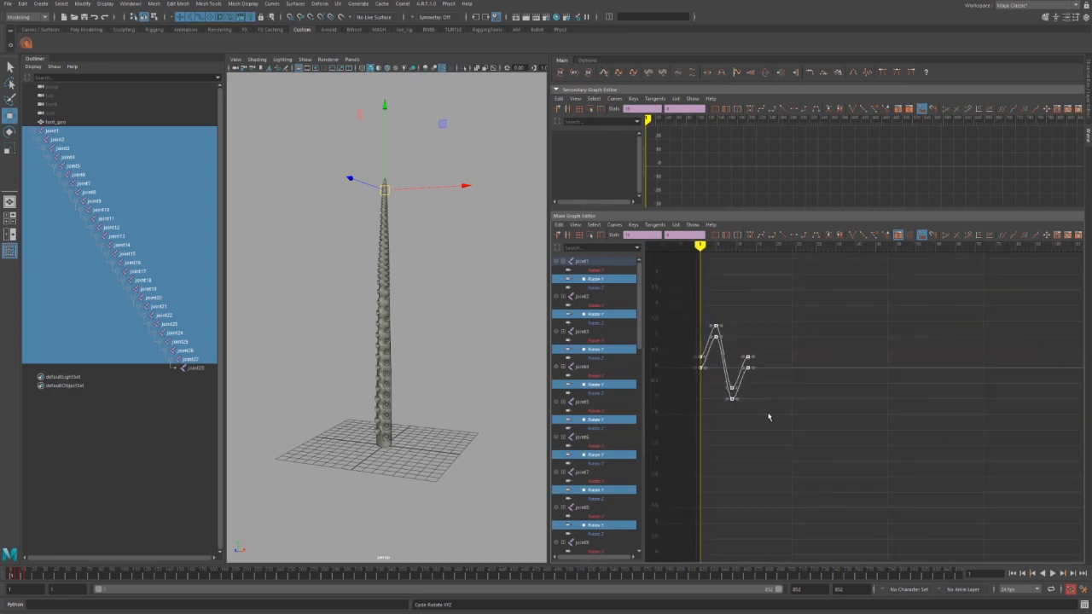
middle_click_drag(770, 415, 837, 438, "alt")
On joint4–6 Rotate Y, lower the bottom keys to about -3.6 and slide the last key later.
left_click(627, 387)
left_click(612, 413, "ctrl")
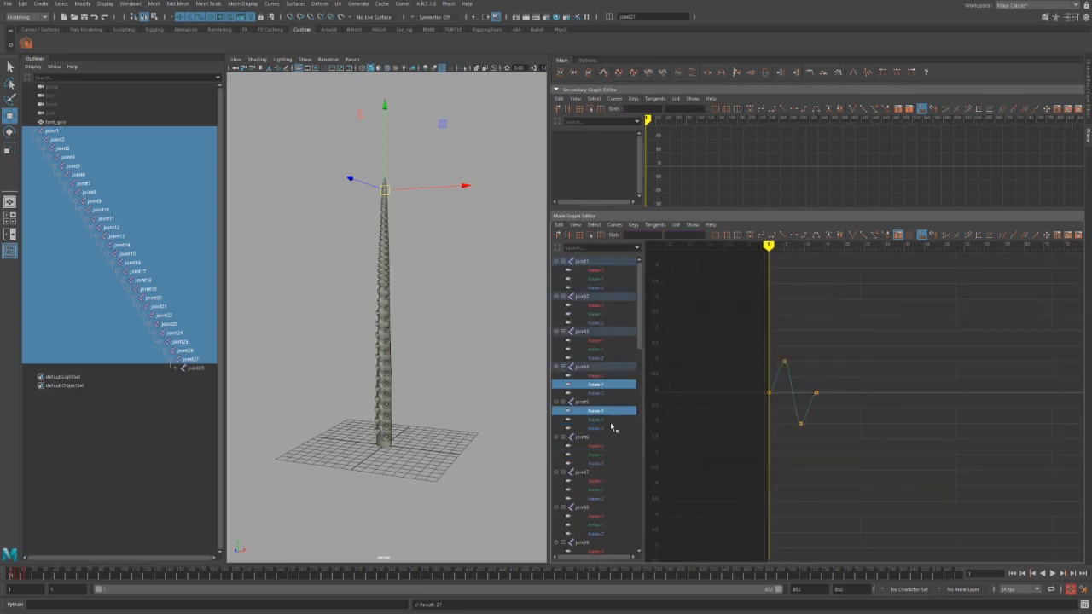
left_click(608, 414, "ctrl")
left_click(607, 419, "ctrl")
left_click(605, 455, "ctrl")
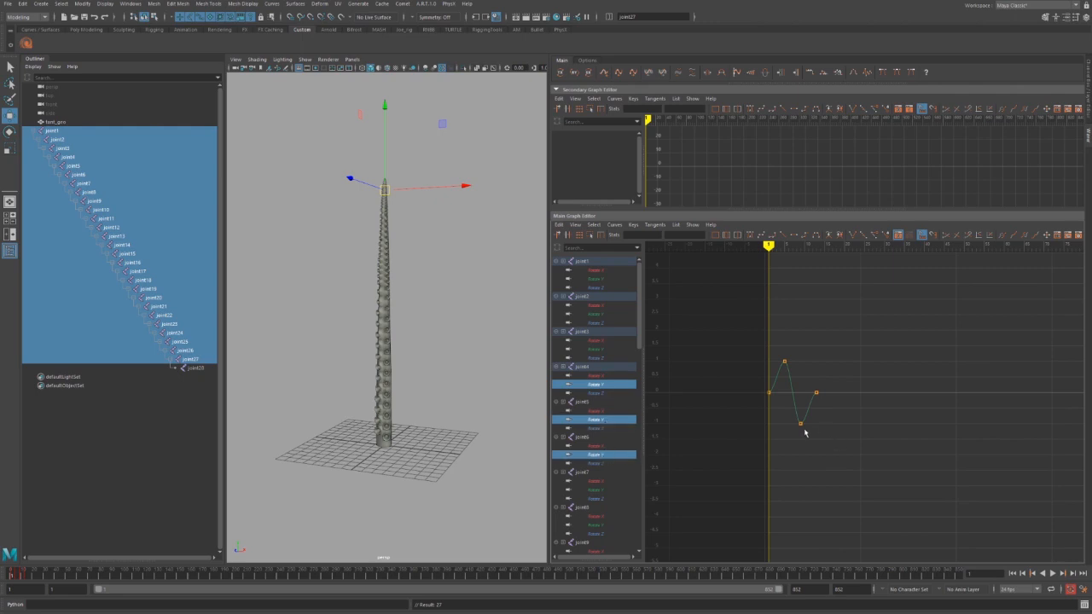
left_click_drag(765, 413, 807, 446)
middle_click_drag(804, 455, 799, 535, "shift")
middle_click_drag(814, 399, 904, 420, "shift")
Retime the wave: move the trough keys later and the top key slightly earlier.
left_click_drag(827, 325, 790, 519)
middle_click_drag(790, 520, 819, 482, "shift")
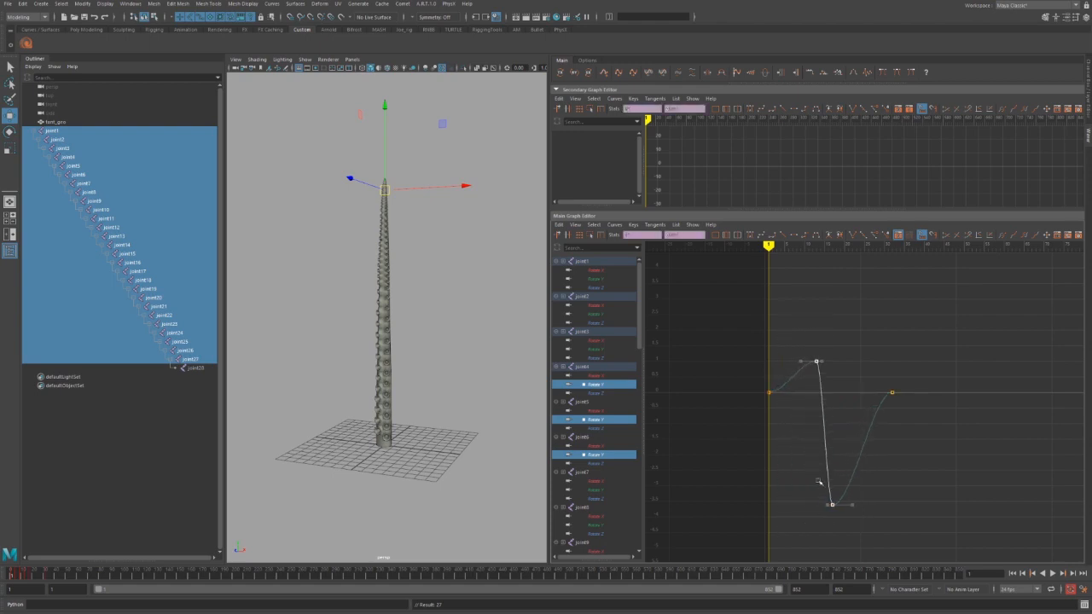
left_click_drag(822, 335, 793, 398)
middle_click_drag(798, 394, 786, 393, "shift")
left_click_drag(790, 486, 841, 523)
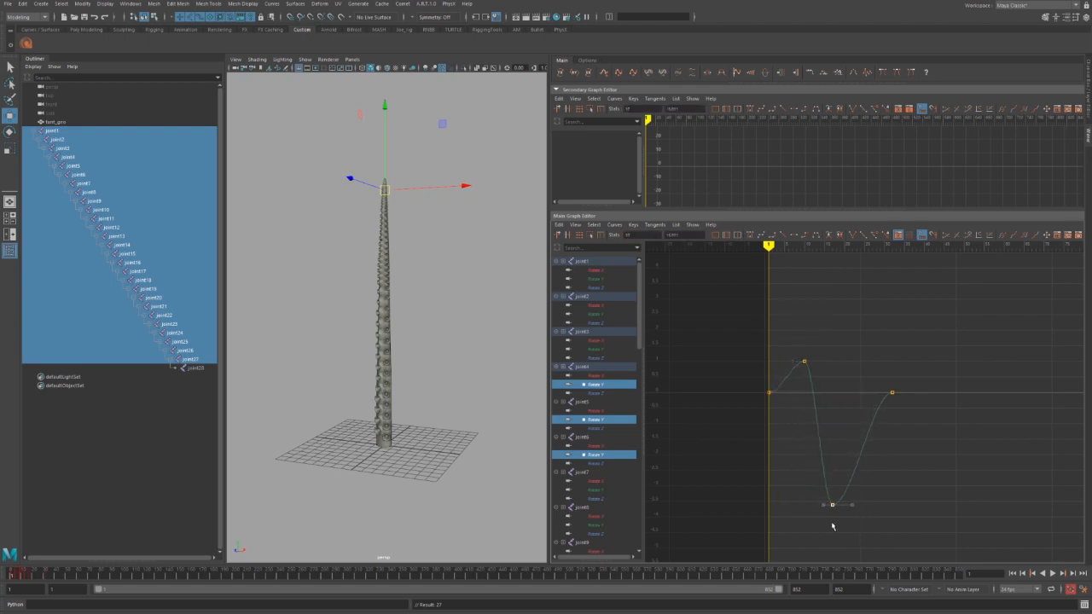
middle_click_drag(839, 523, 854, 523, "shift")
left_click(948, 482)
left_click(575, 73)
left_click(575, 74)
left_click(575, 73)
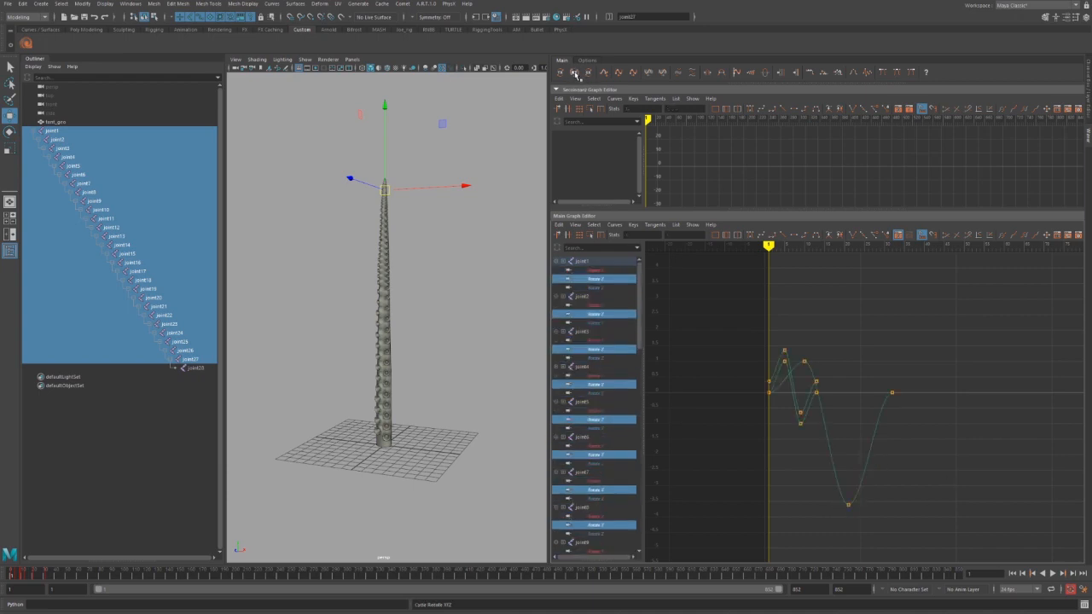
Select every key and apply the offset/repeat shelf tool twice to make staggered waves.
scroll(926, 392, "down", 4)
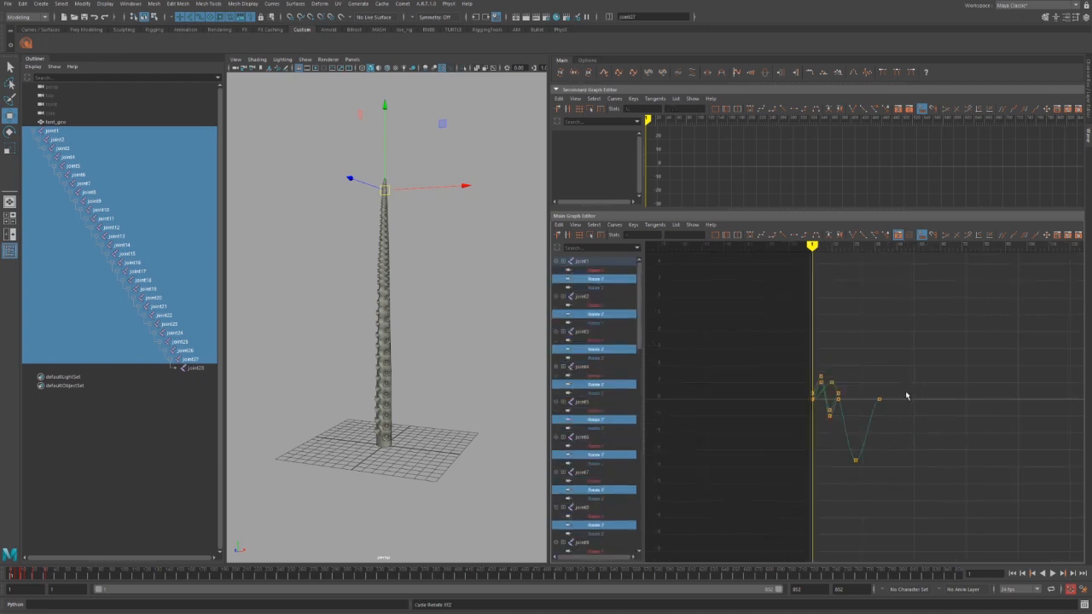
left_click_drag(959, 346, 738, 519)
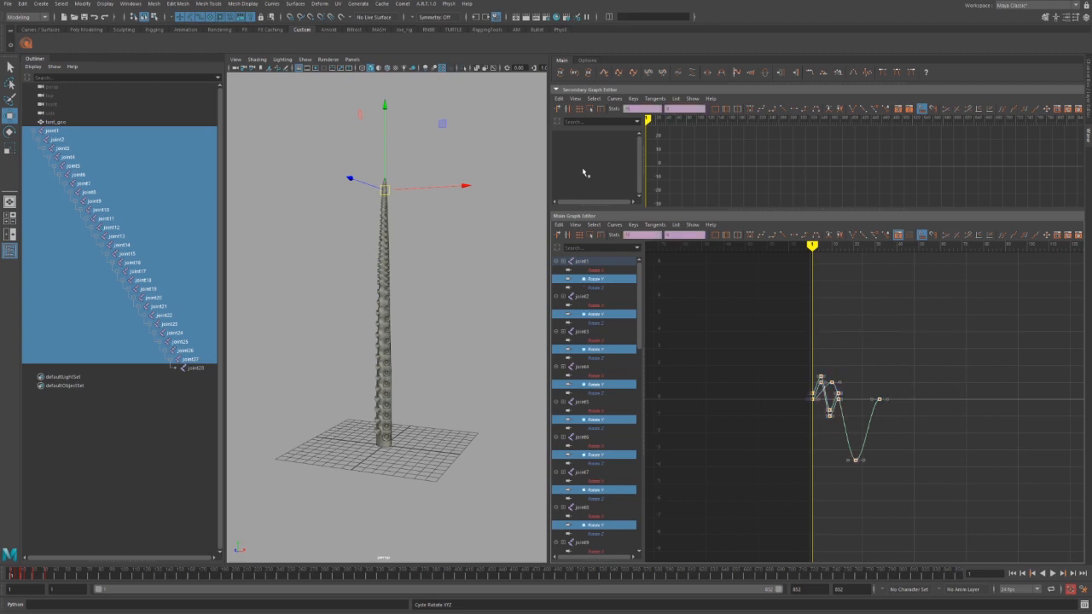
left_click(605, 73)
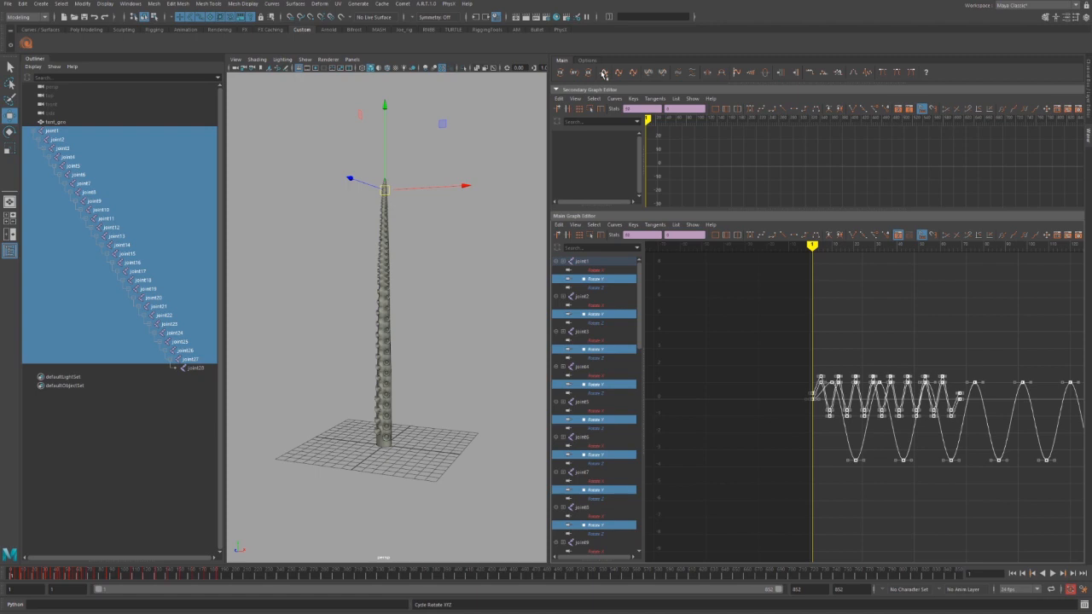
left_click(604, 73)
middle_click_drag(1001, 389, 679, 393, "alt")
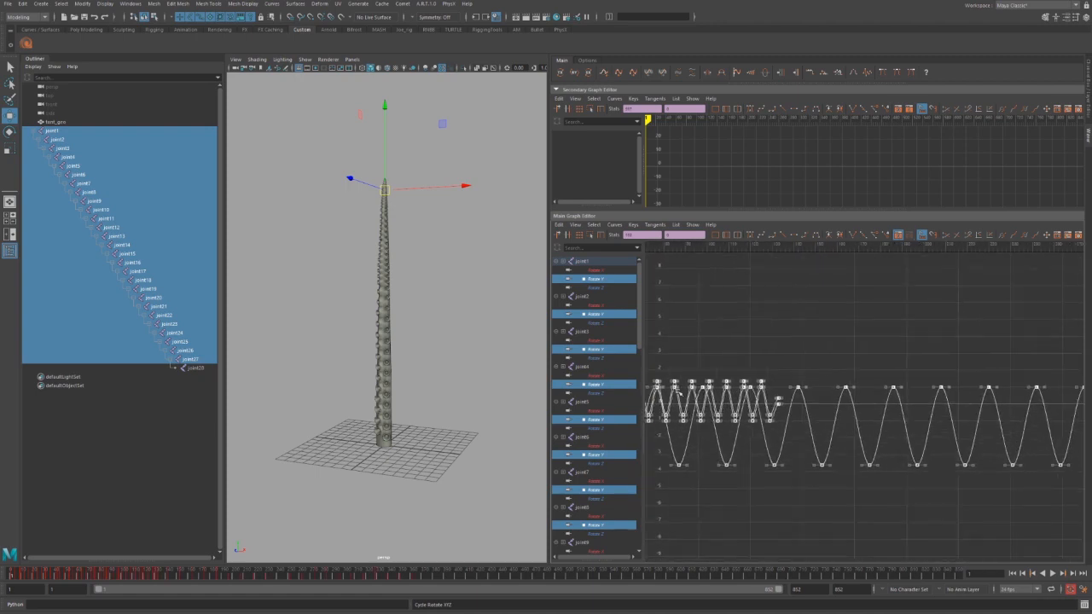
left_click(876, 481)
Zoom out and pan to review the waves from frame 1, then deselect the joints.
middle_click_drag(813, 493, 773, 488, "alt")
right_click_drag(832, 488, 787, 490, "alt+shift")
scroll(773, 482, "up", 6)
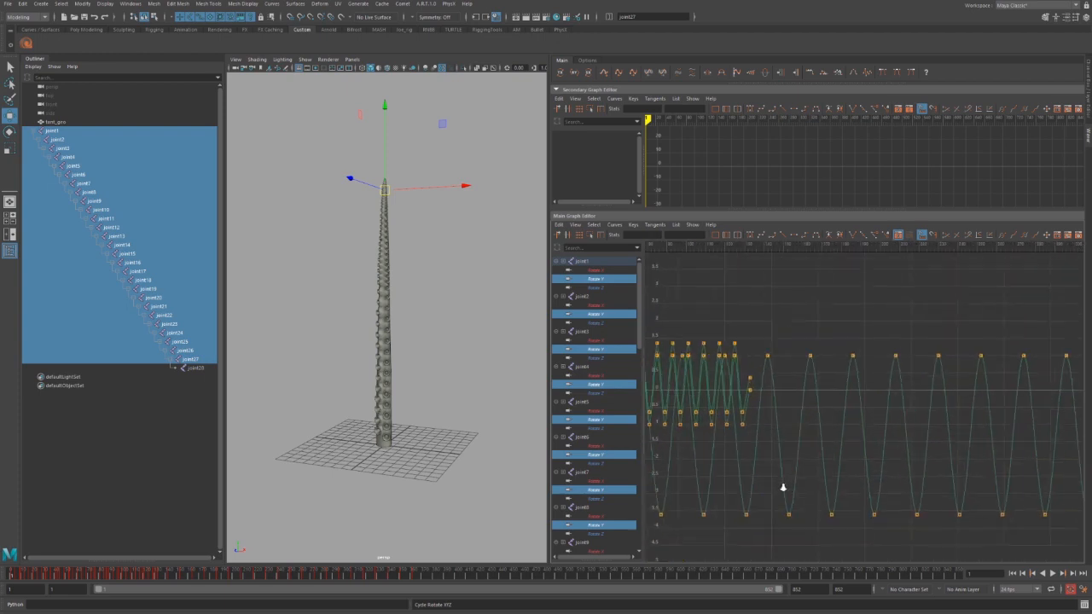
middle_click_drag(725, 453, 824, 476, "alt")
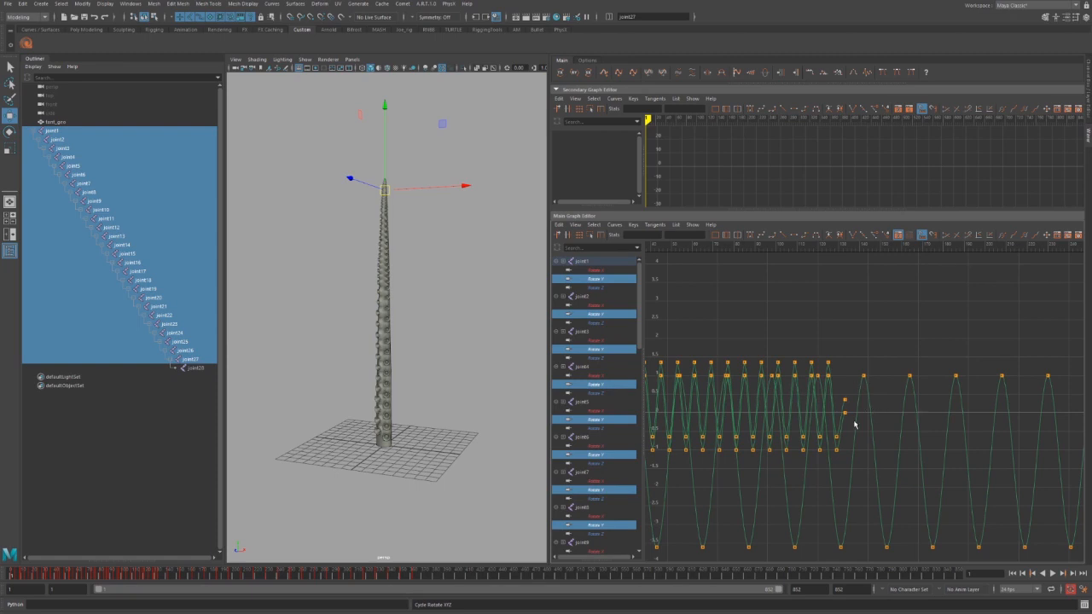
middle_click_drag(937, 490, 699, 466, "alt")
right_click_drag(896, 460, 842, 458, "alt+shift")
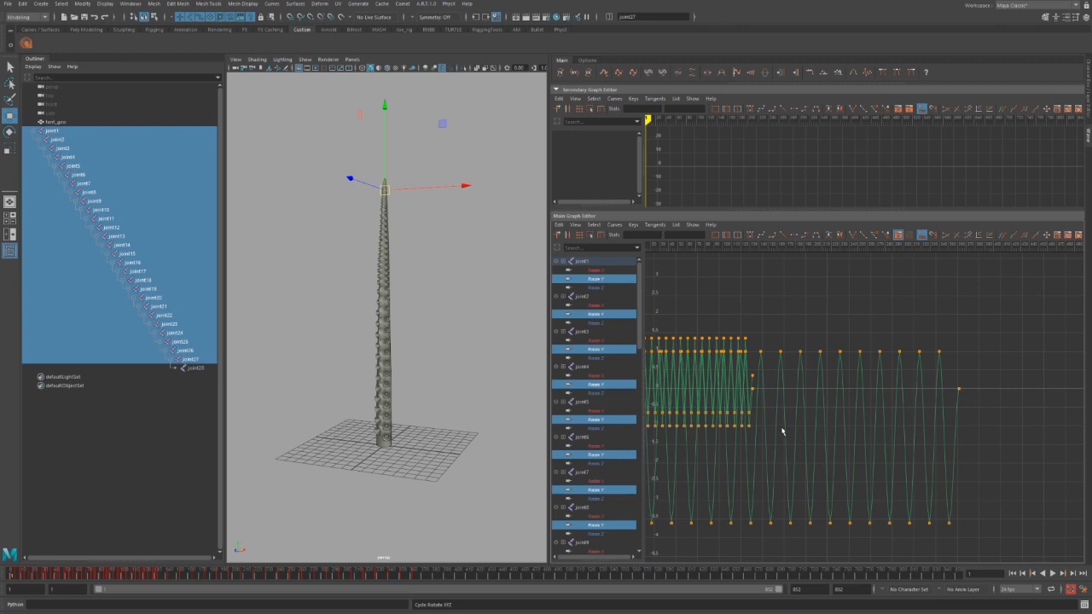
mouse_move(790, 429)
middle_mouse_down("alt")
mouse_move(743, 446)
mouse_move(817, 441)
middle_mouse_up("alt")
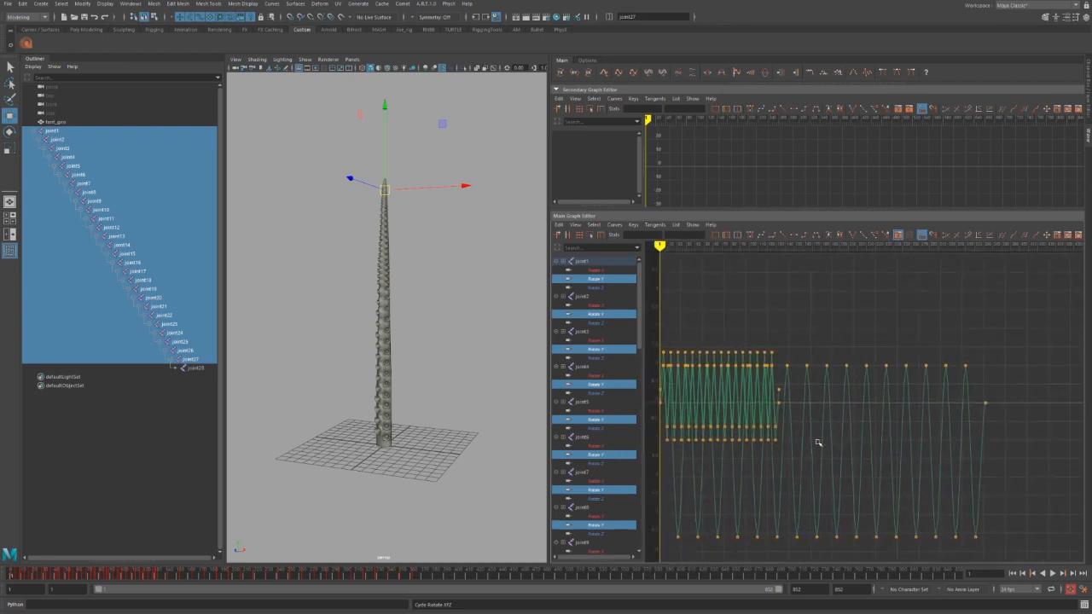
left_click(490, 378)
Reselect joint1–joint27, fit the waves in the graph, and shift their keys with the shelf key-shift tool.
key("ctrl+z")
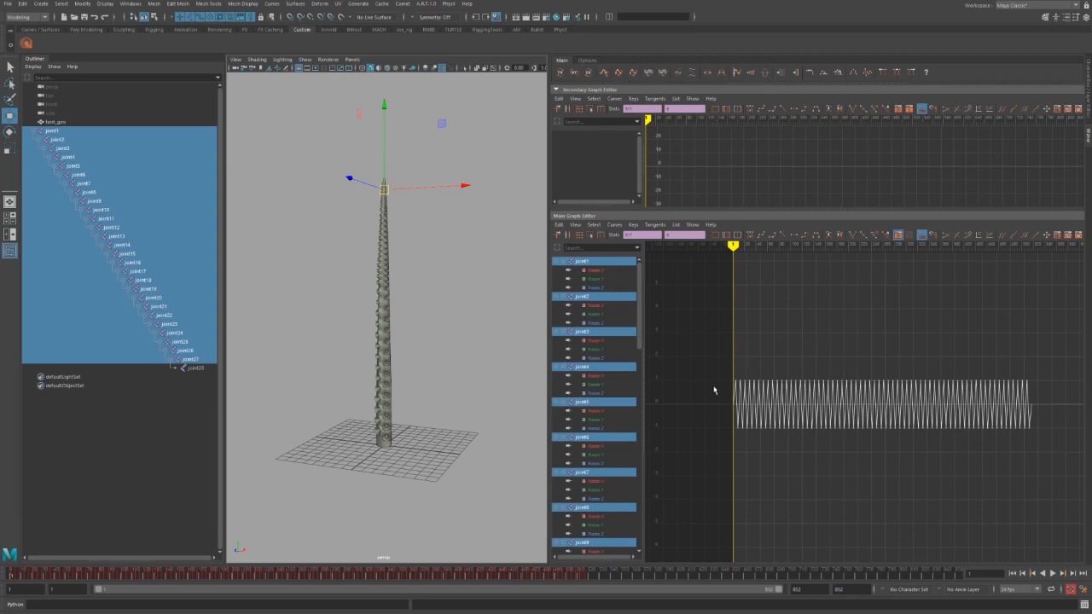
middle_click_drag(715, 383, 708, 327, "alt")
scroll(758, 365, "up", 7)
middle_click_drag(766, 384, 797, 444, "alt")
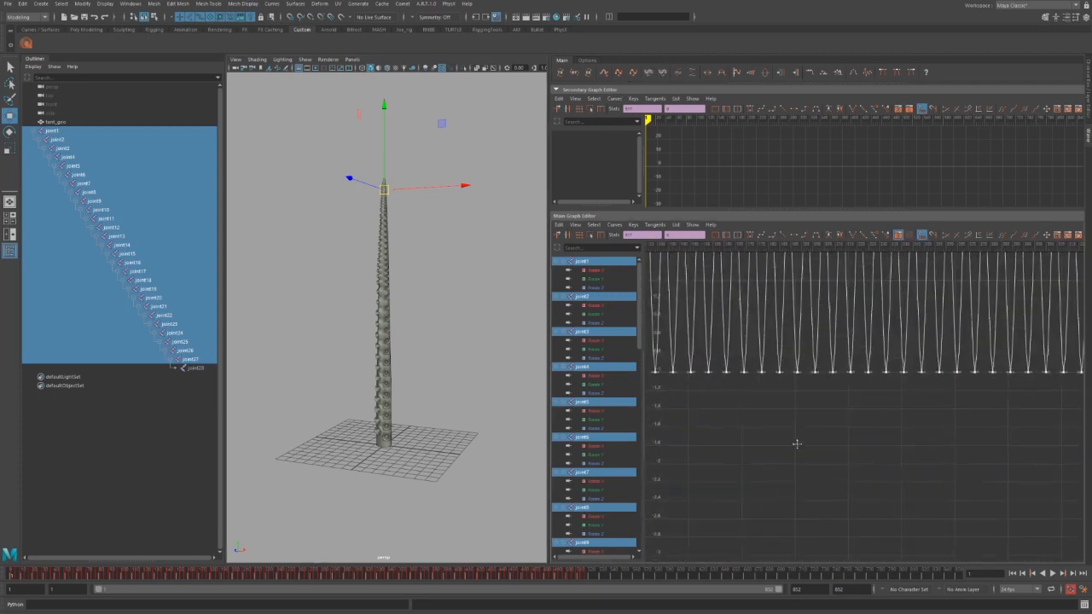
right_click_drag(797, 443, 831, 459, "alt+shift")
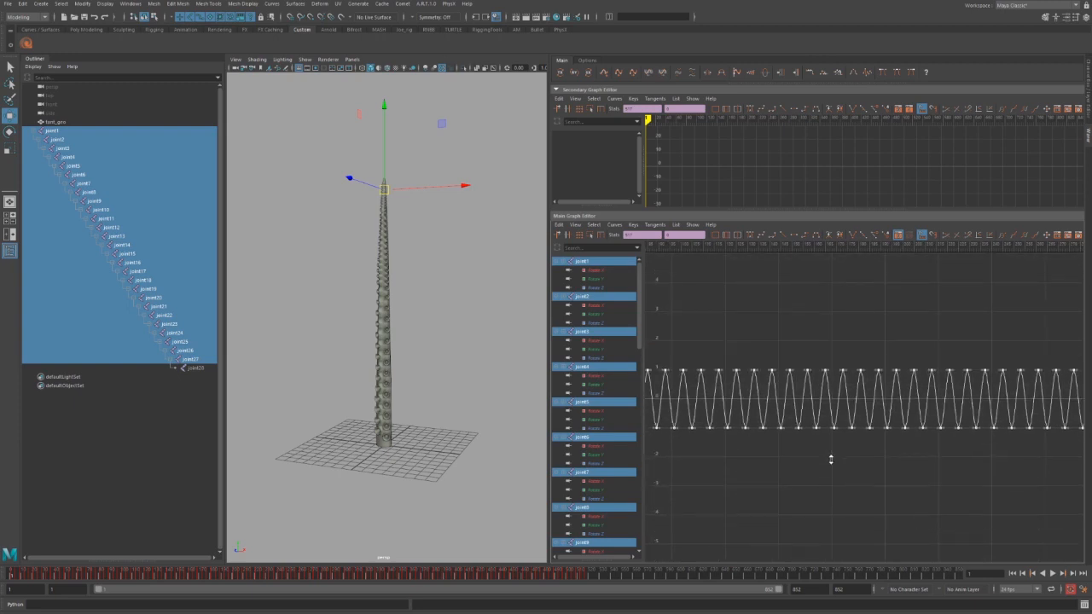
left_click(633, 74)
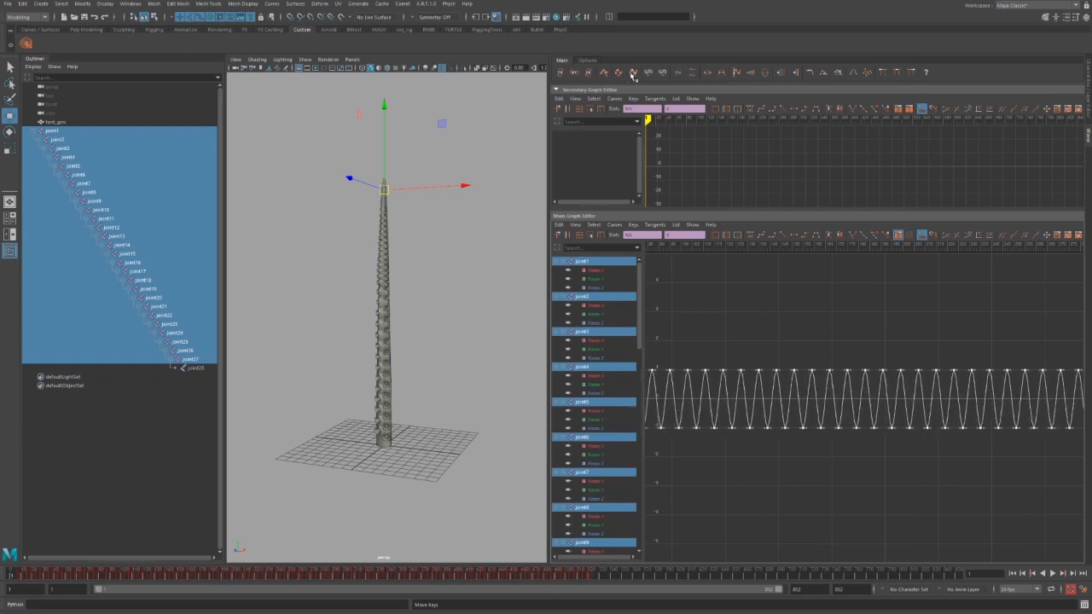
Check the key tool settings, then nudge the wave keys earlier and later in time.
left_click(589, 61)
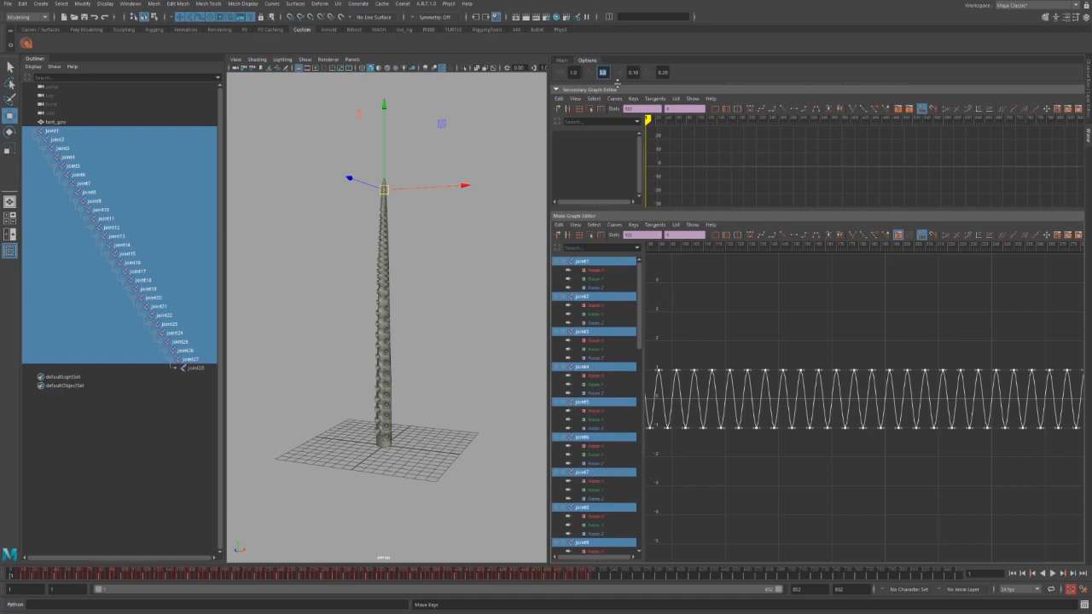
left_click(561, 60)
left_click(636, 74)
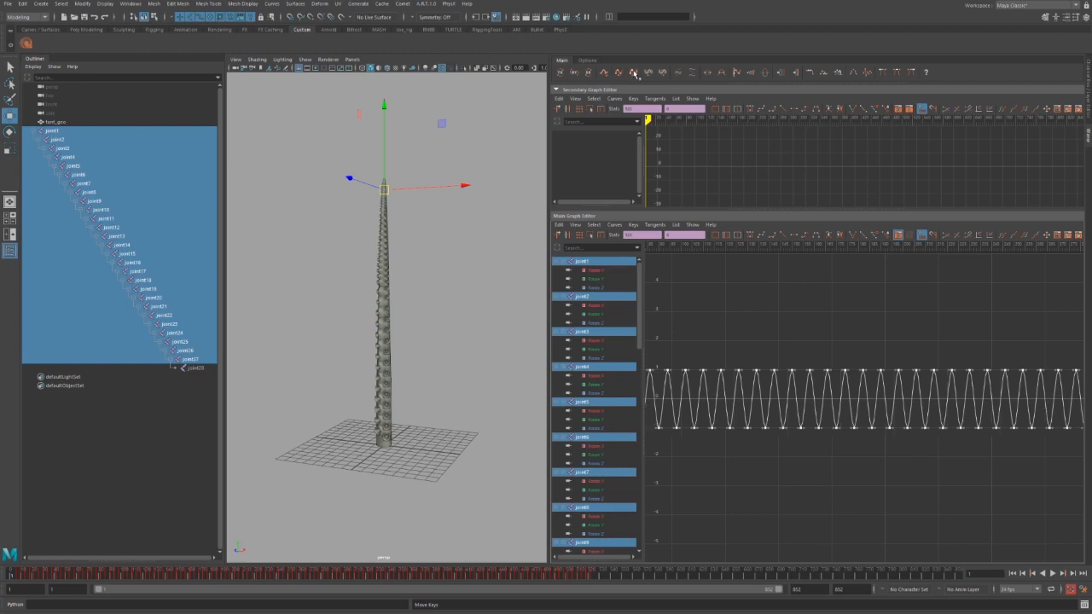
left_click(636, 73)
left_click(633, 74)
left_click(620, 76)
left_click(622, 75)
Review the settings again and nudge the wave keys a few more steps in time.
left_click(587, 61)
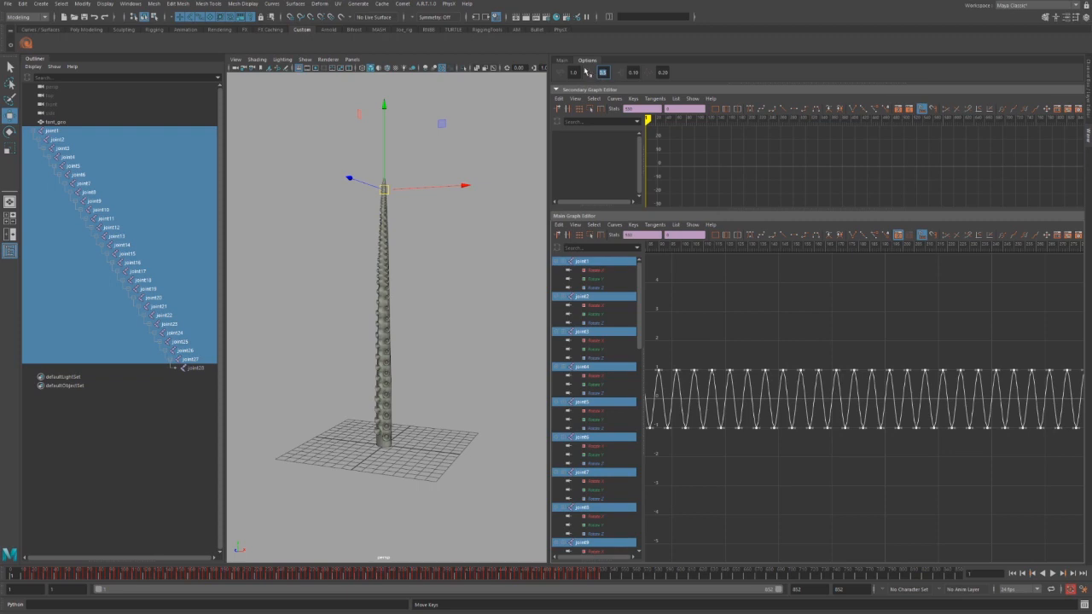
left_click(563, 61)
left_click(624, 75)
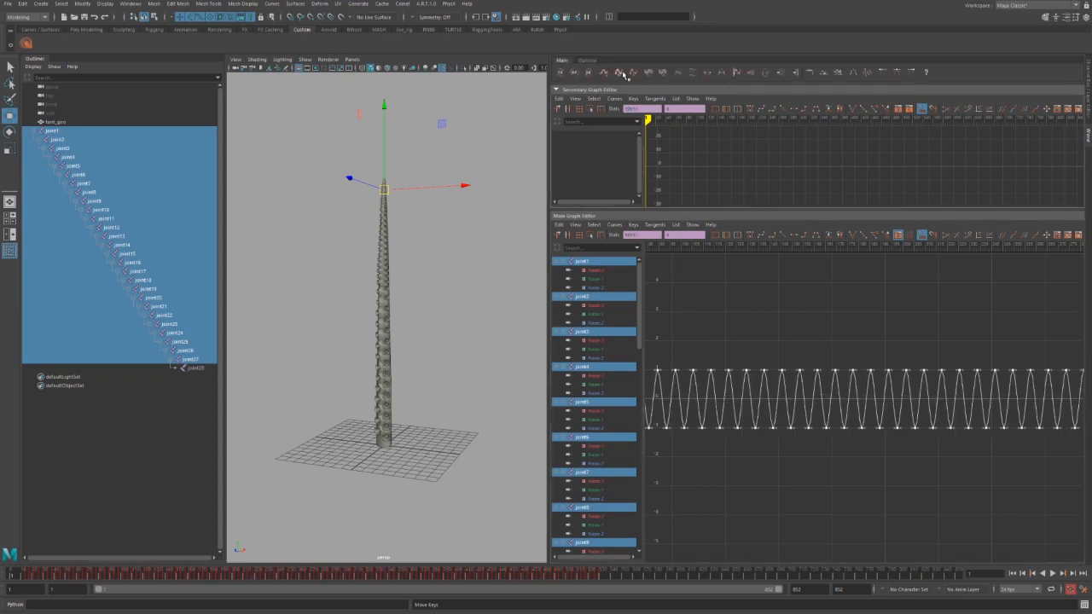
left_click(624, 75)
left_click(623, 75)
left_click(633, 74)
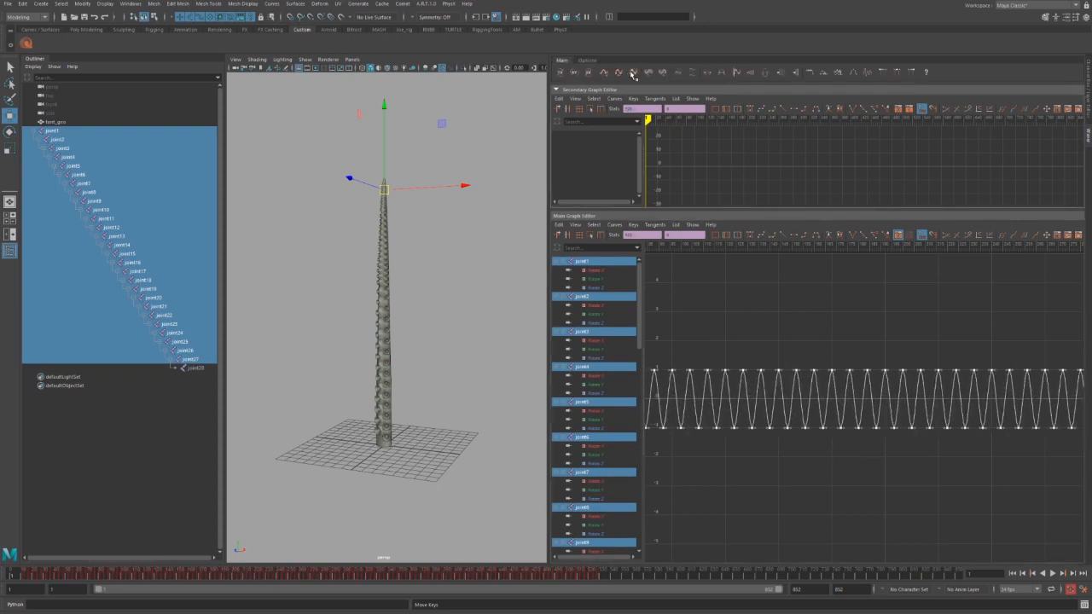
left_click(614, 75)
Change the second key-tool setting from 0.5 to 1.0.
left_click(587, 61)
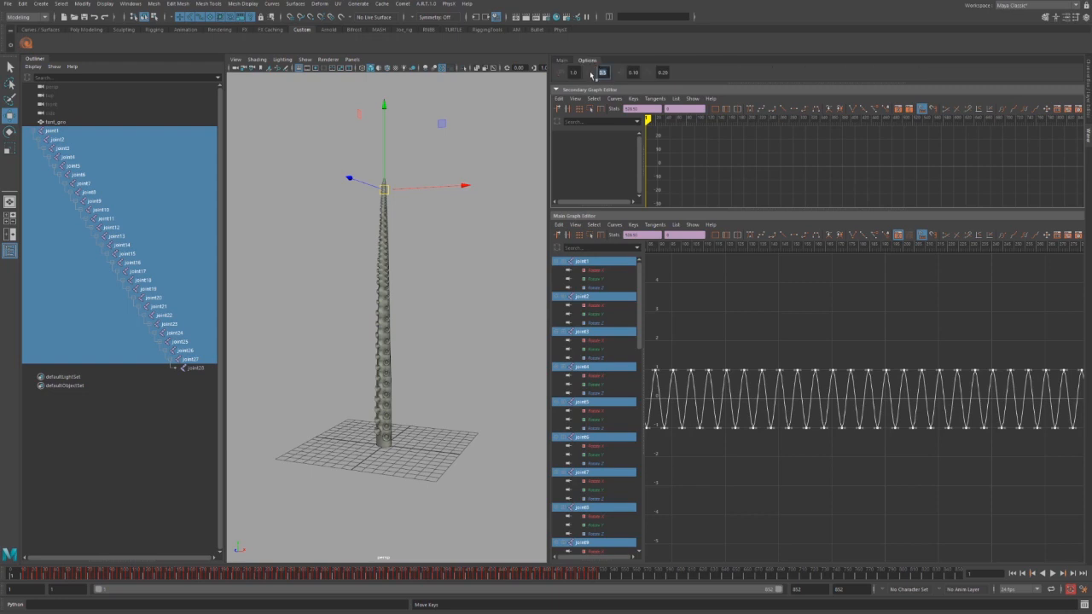
key("BackSpace")
key("Return")
left_click(563, 62)
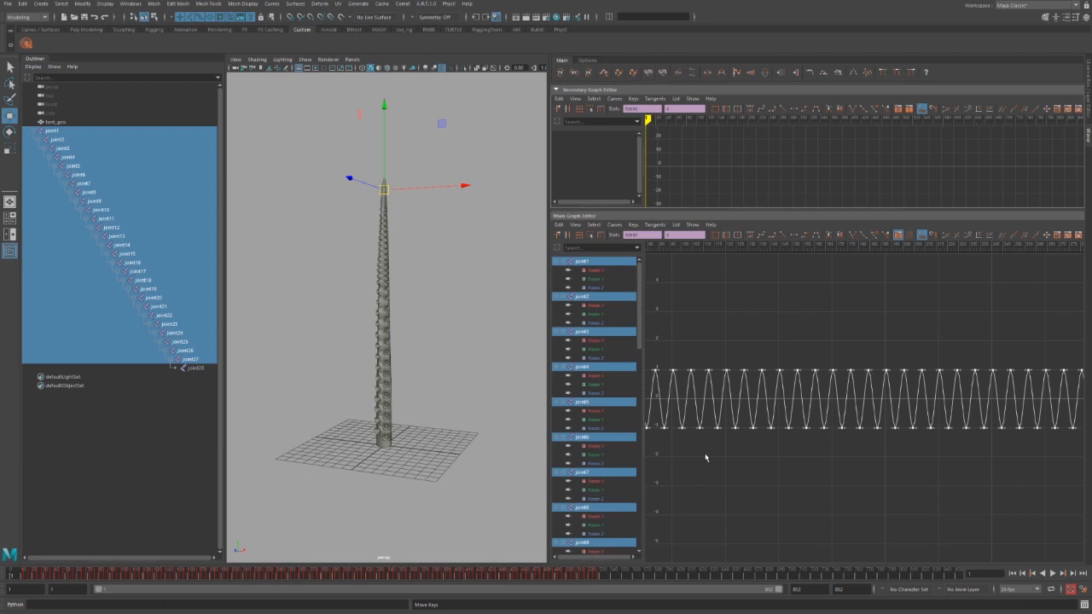
middle_click_drag(715, 455, 826, 453, "alt")
right_click_drag(825, 453, 802, 446, "alt+shift")
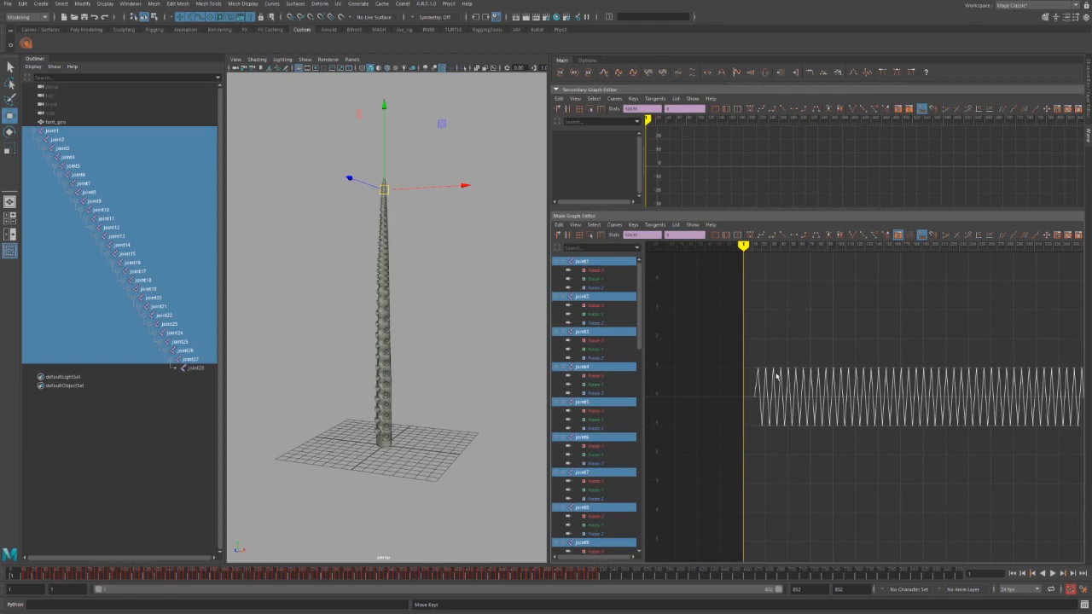
middle_click_drag(776, 376, 720, 321, "alt")
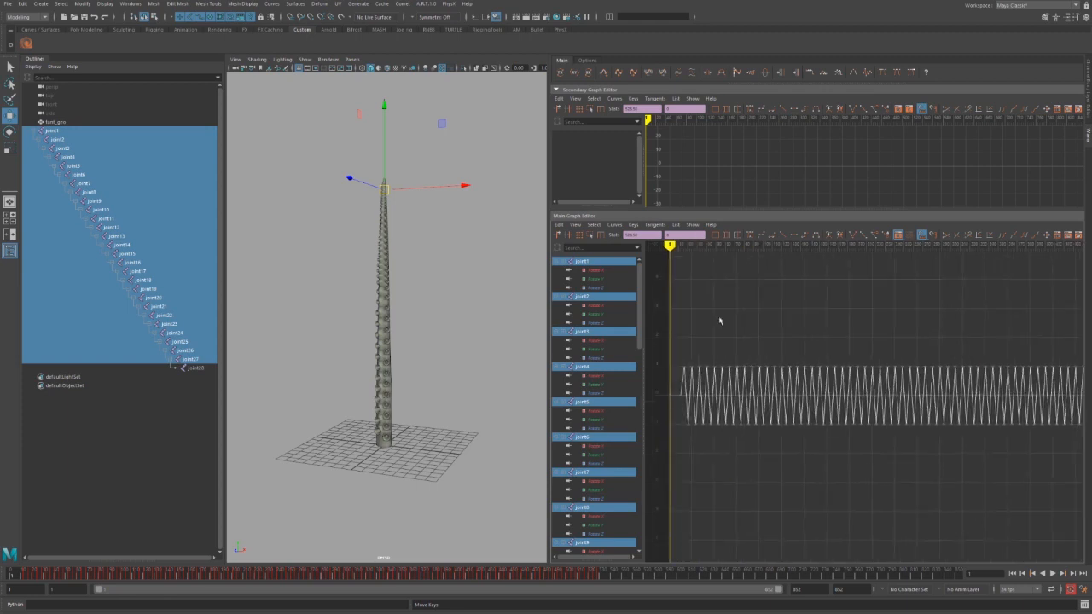
left_click(623, 78)
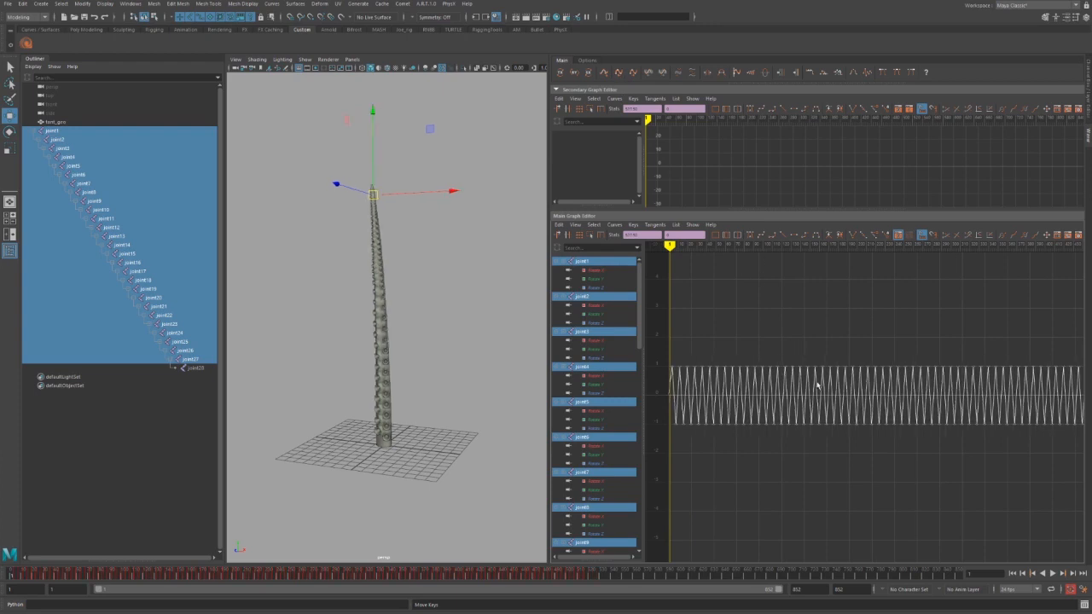
middle_click_drag(773, 420, 789, 406, "alt")
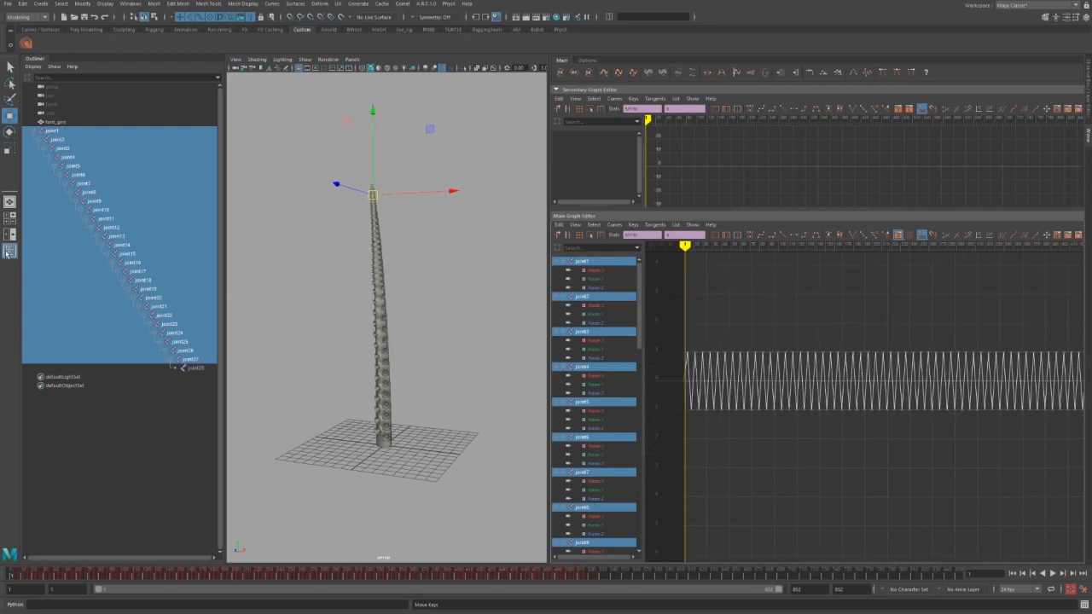
key("alt+v")
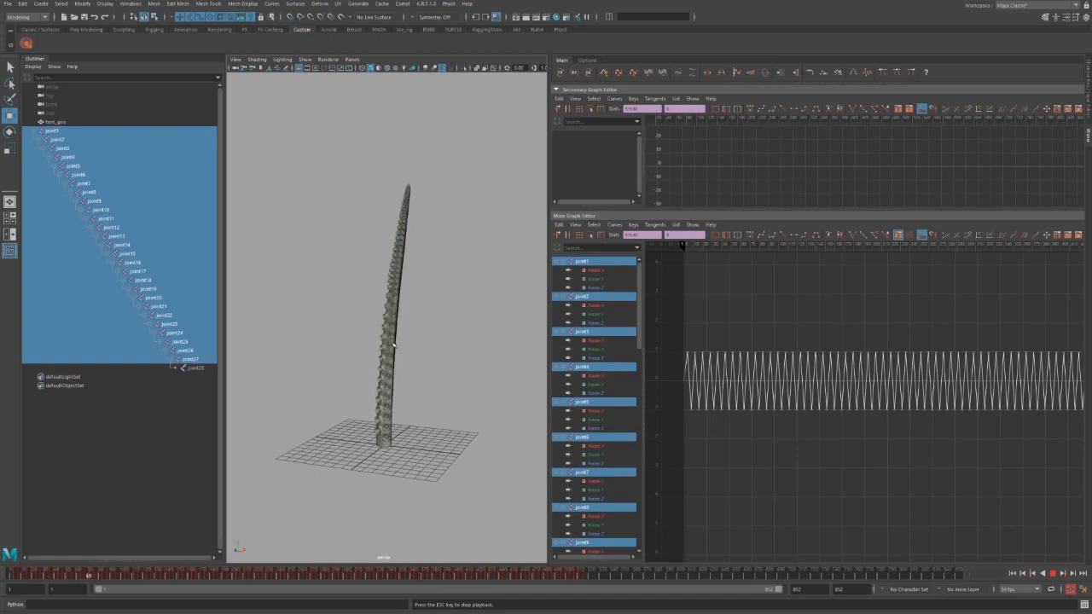
key("Escape")
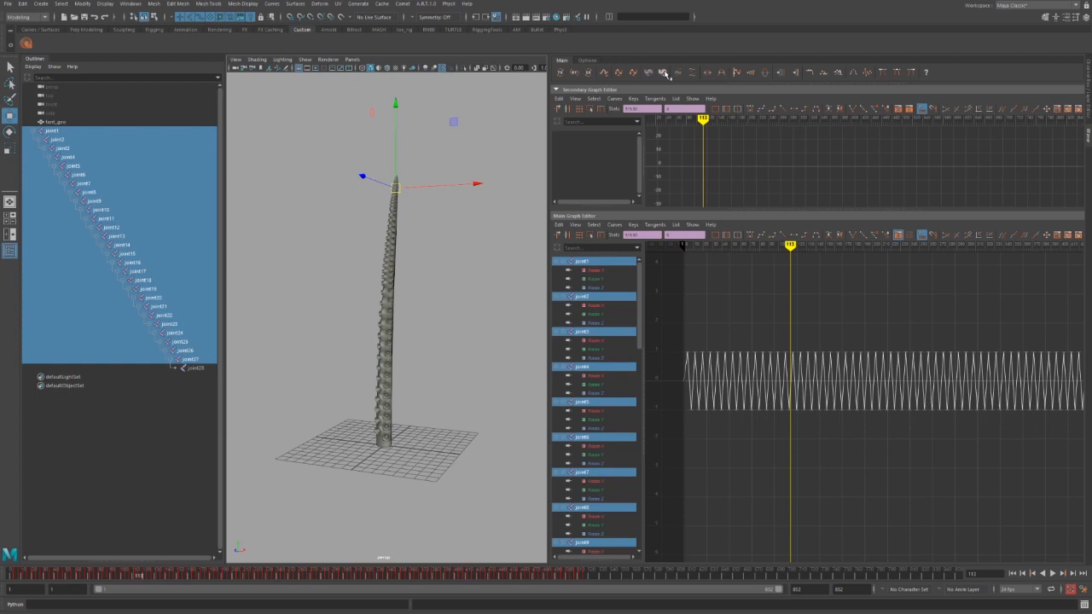
Show only the joints' Rotate Y curves, select all their keys and frame them.
left_click(574, 72)
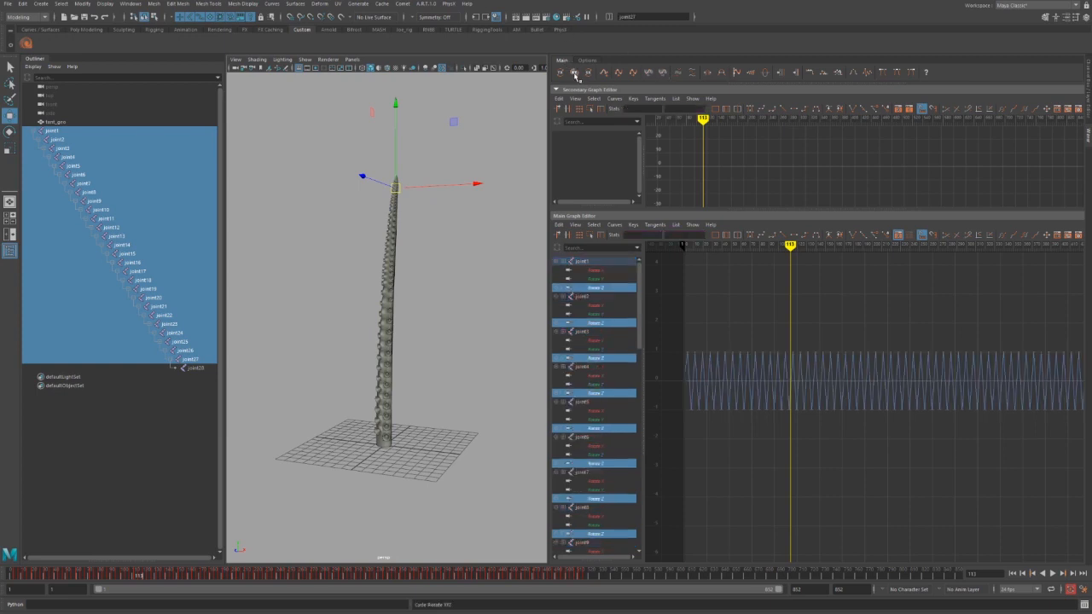
left_click(574, 73)
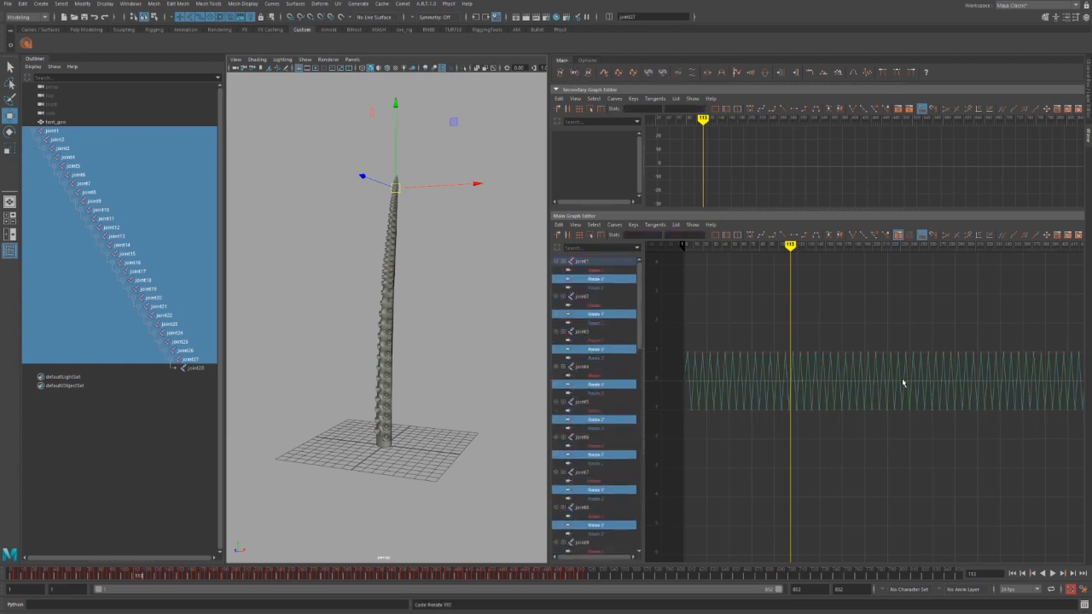
middle_click_drag(837, 407, 759, 400, "alt")
right_click_drag(896, 396, 827, 391, "alt+shift")
left_click_drag(707, 328, 1016, 452)
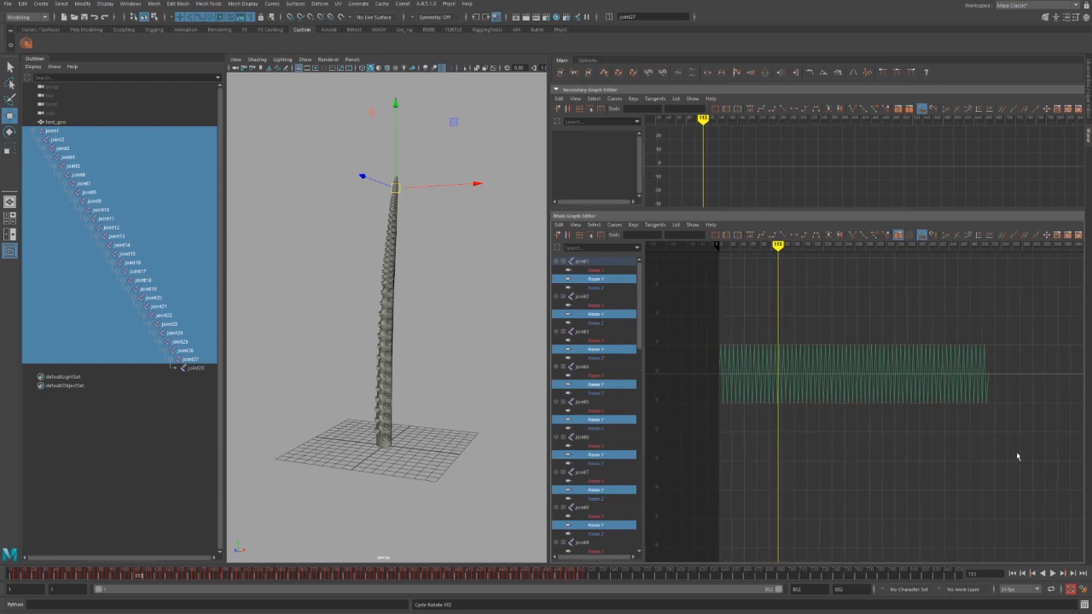
key("f")
middle_click_drag(748, 407, 805, 419, "alt")
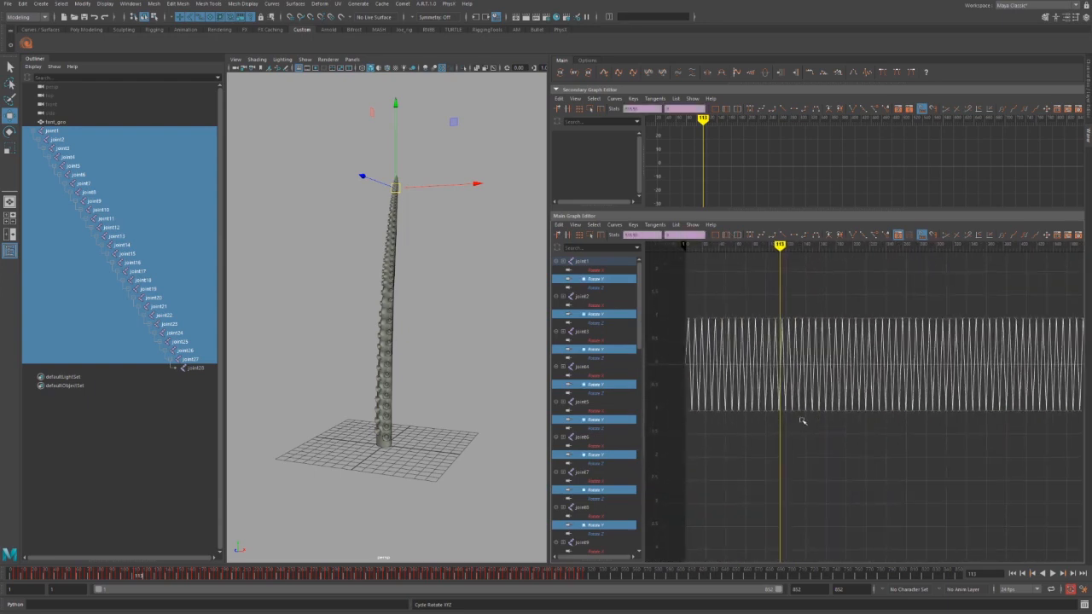
Offset each joint's Rotate Y keys in time and inspect the staggered curves.
left_click(662, 74)
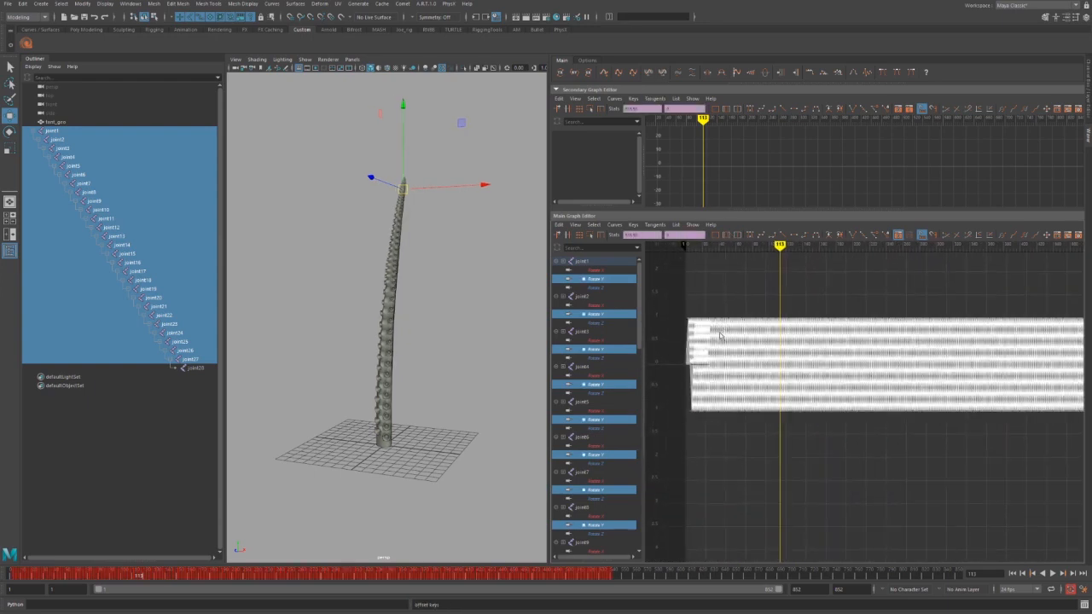
middle_click_drag(717, 335, 805, 360, "alt")
right_click_drag(804, 360, 824, 372, "alt")
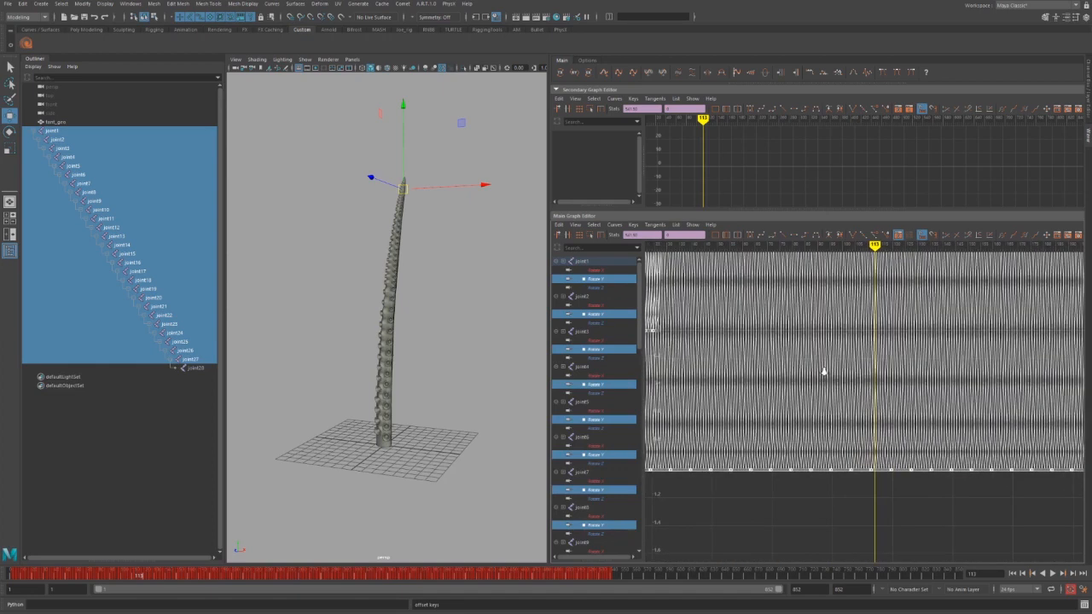
middle_click_drag(729, 328, 776, 394, "alt")
right_click_drag(776, 394, 758, 430, "alt")
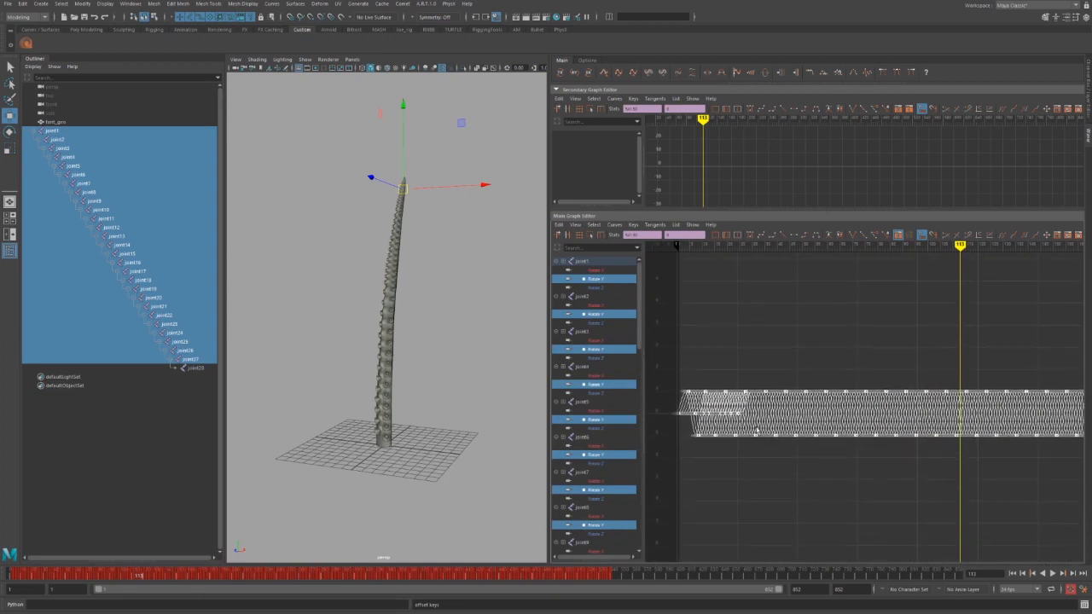
middle_click_drag(710, 447, 777, 445, "alt")
right_click_drag(777, 445, 796, 463, "alt")
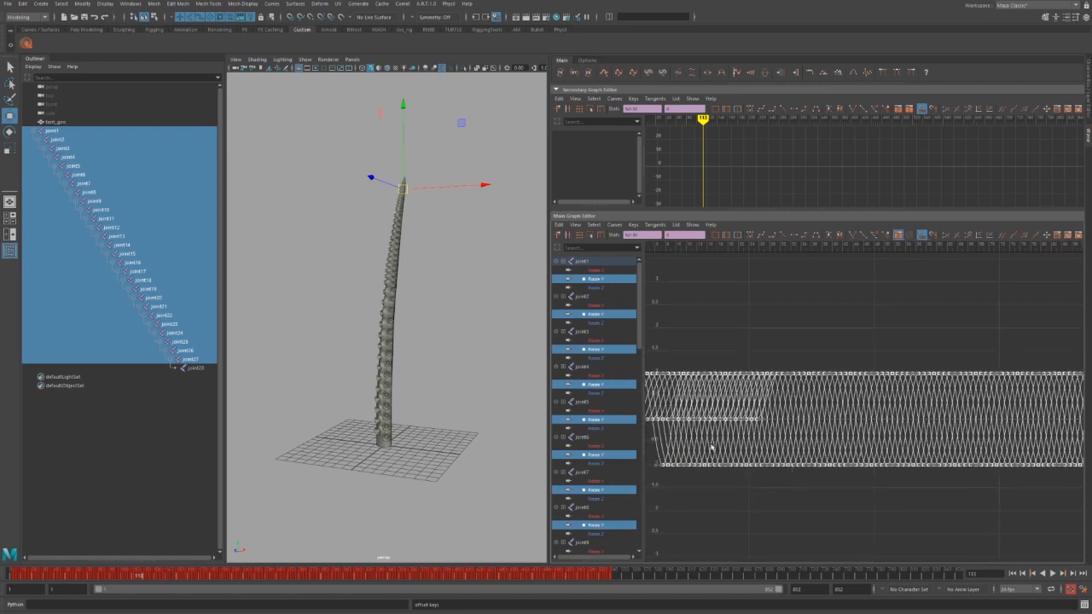
middle_click_drag(712, 446, 812, 427, "alt")
Deselect the keys, check where the waves begin, and play the animation with Alt+V.
left_click(717, 423)
mouse_move(717, 423)
right_mouse_down("alt")
mouse_move(729, 422)
mouse_move(722, 410)
right_mouse_up("alt")
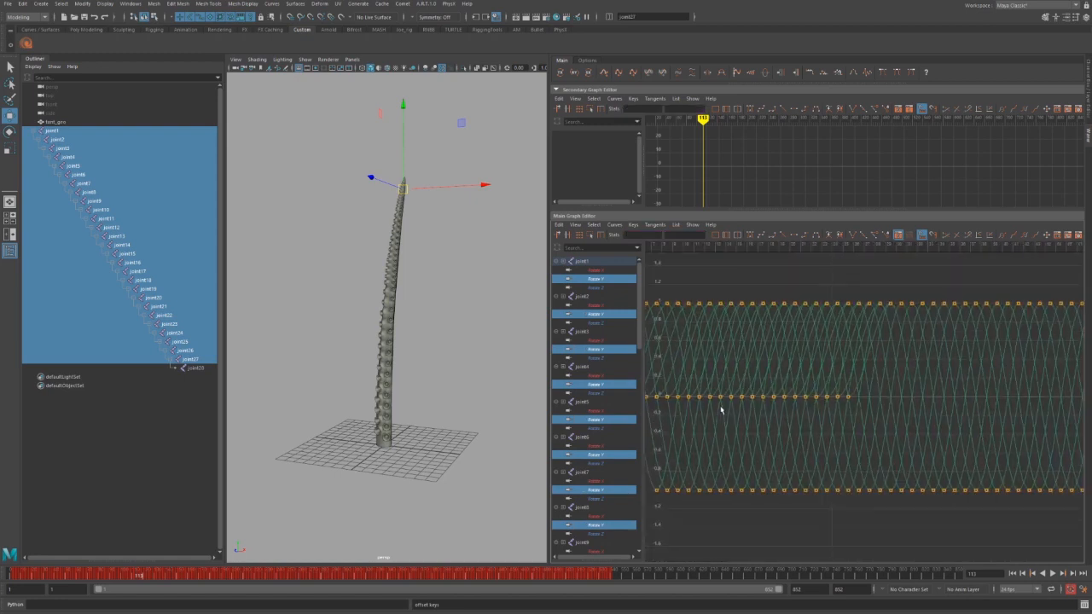
middle_click_drag(722, 410, 828, 428, "alt")
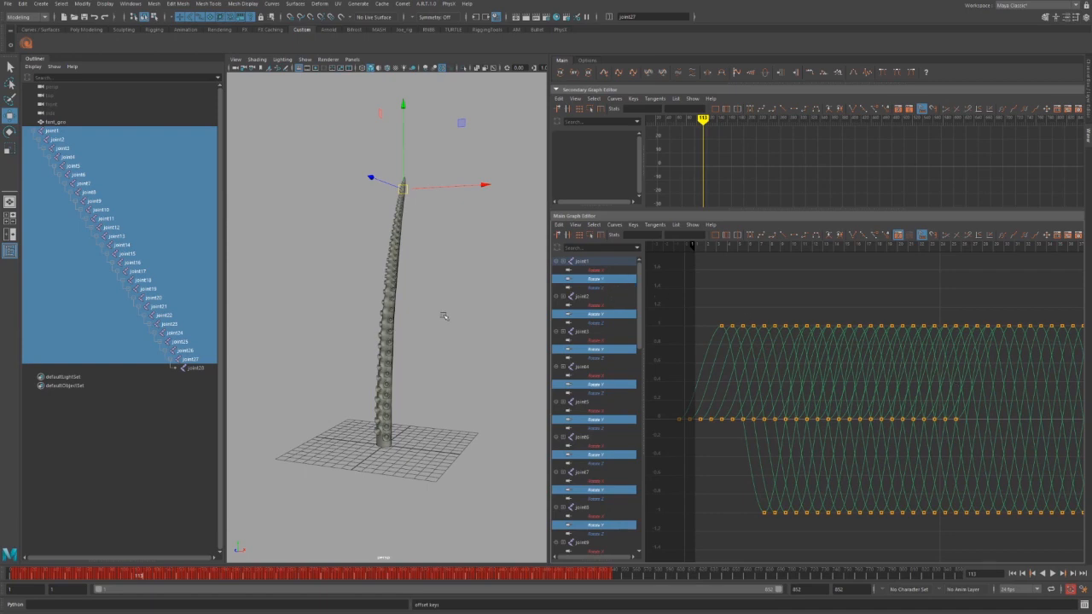
middle_click_drag(442, 315, 421, 339, "alt")
key("alt+v")
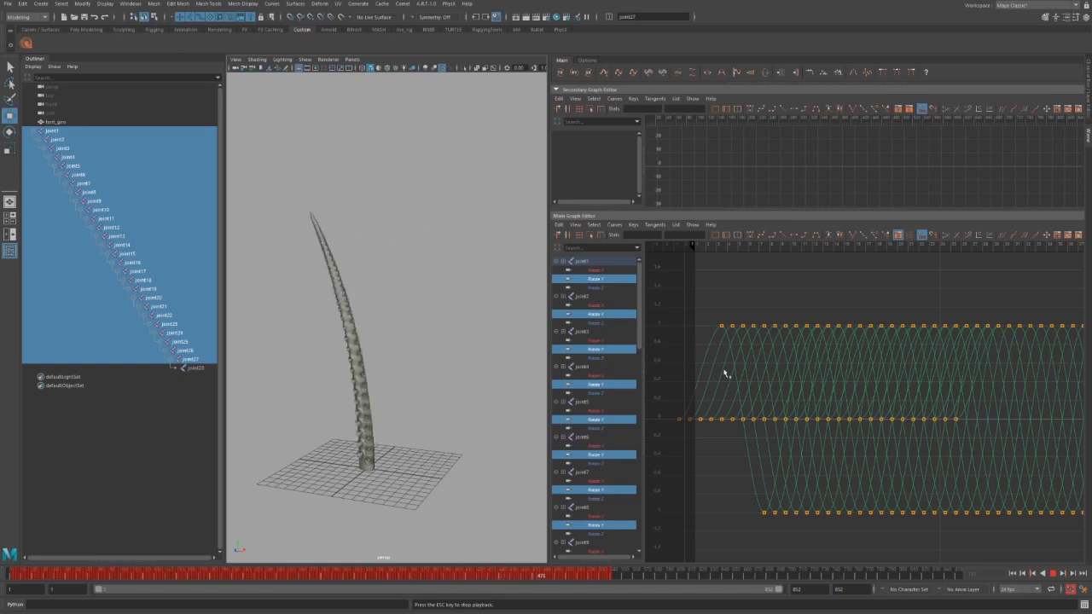
Stop playback, zoom out, and marquee-select the whole band of staggered Rotate Y keys.
key("Escape")
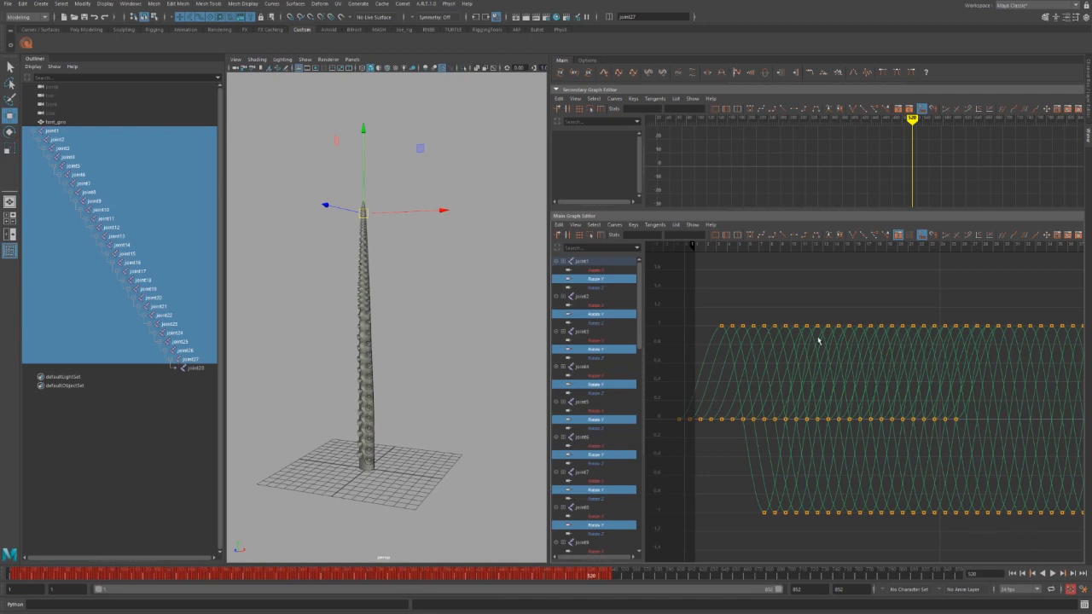
right_click_drag(846, 456, 814, 434, "alt")
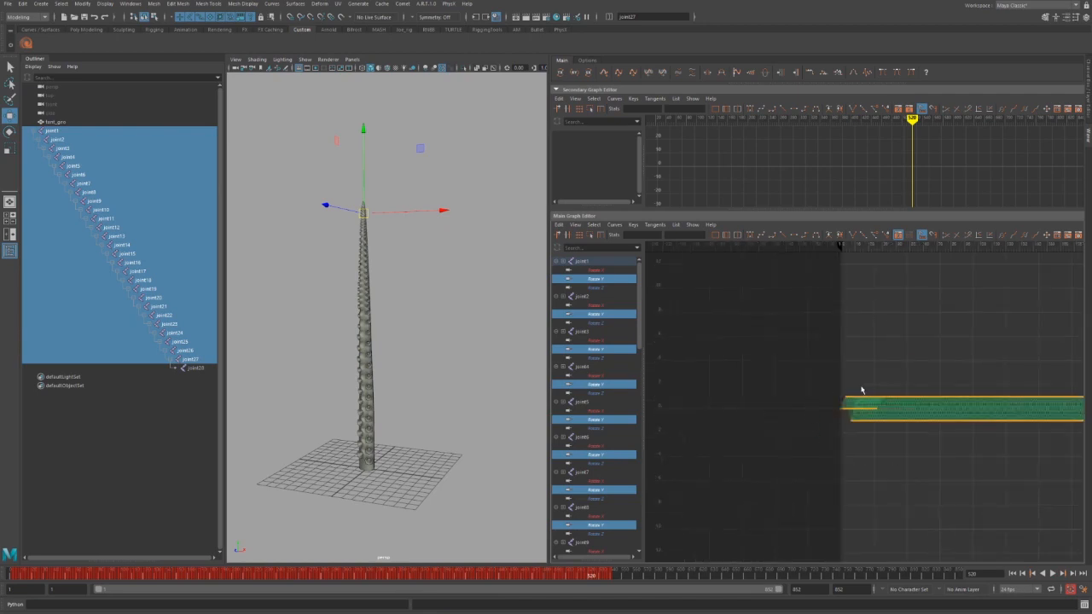
middle_click_drag(929, 393, 814, 396, "alt+shift")
right_click_drag(814, 395, 793, 397, "alt+shift")
middle_click_drag(828, 393, 754, 391, "alt+shift")
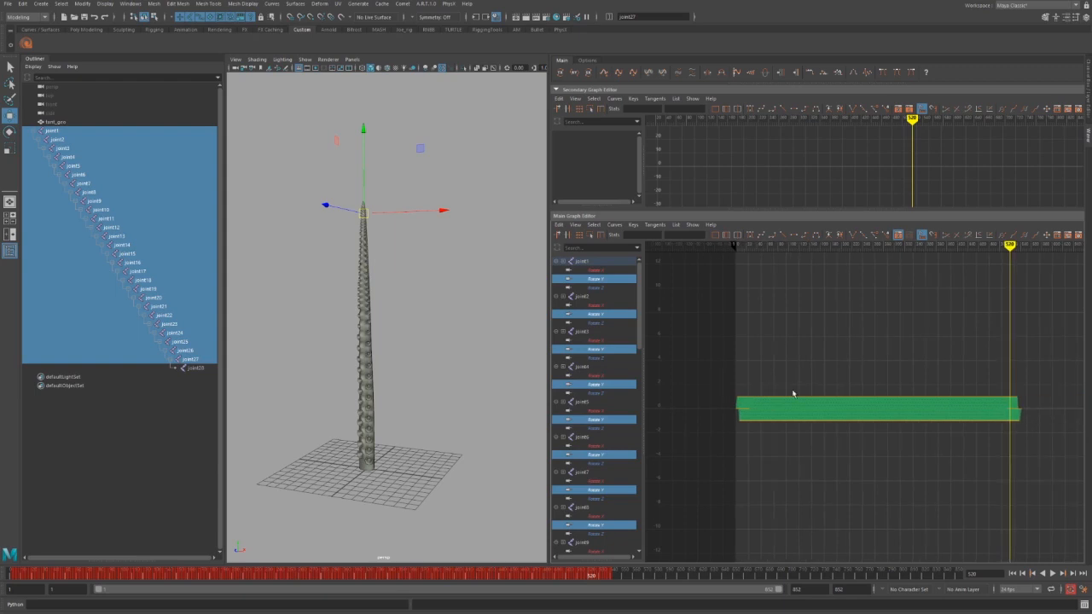
left_click_drag(718, 373, 1042, 487)
middle_click_drag(729, 446, 751, 401, "alt")
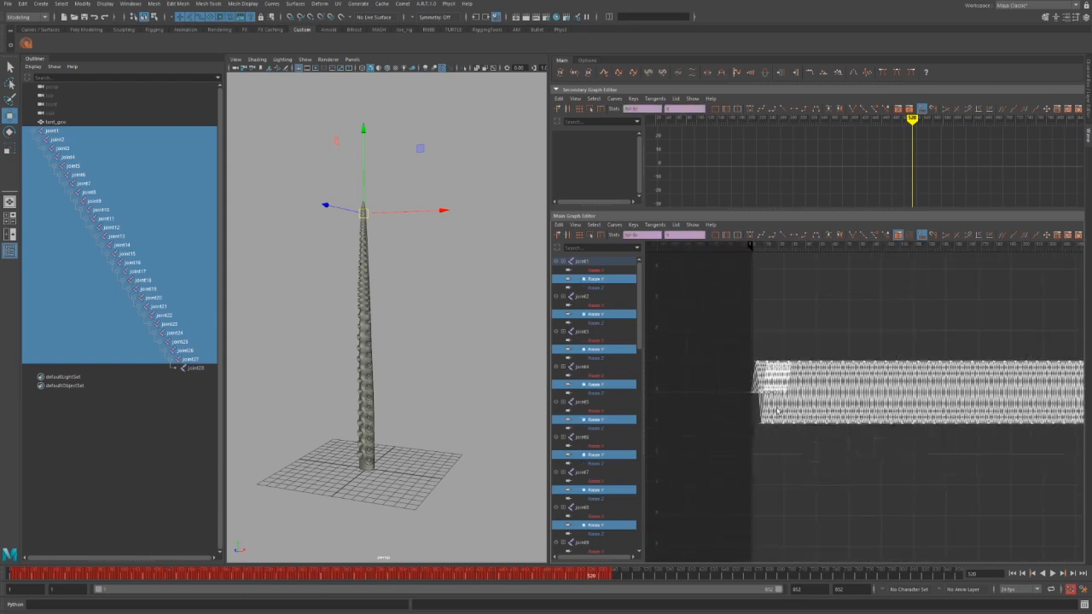
key("f")
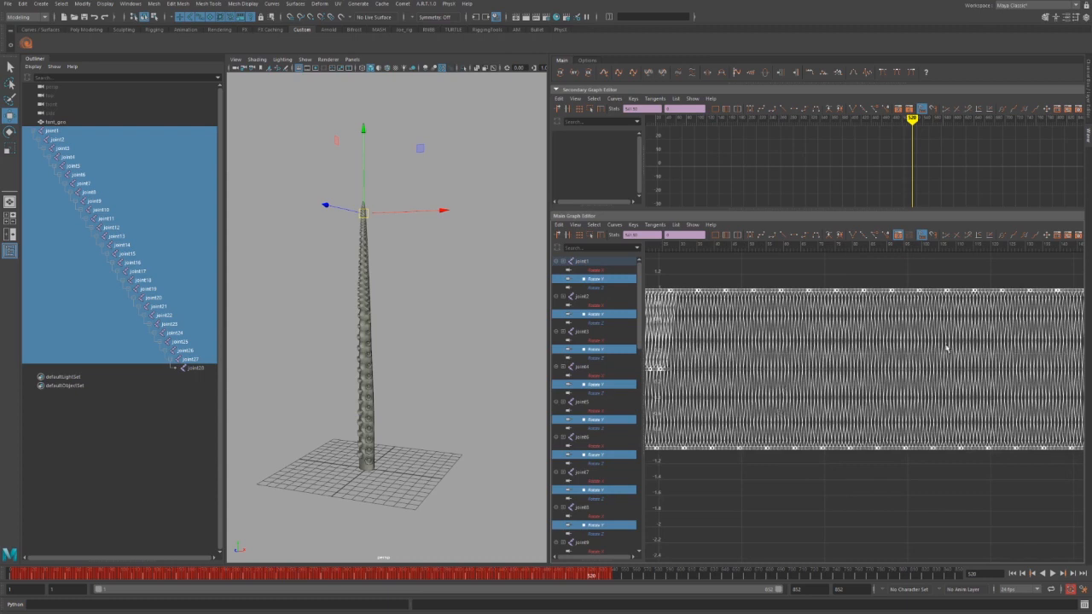
Toggle the time offset on the selected rotation keys between staggered and aligned waves.
left_click(653, 74)
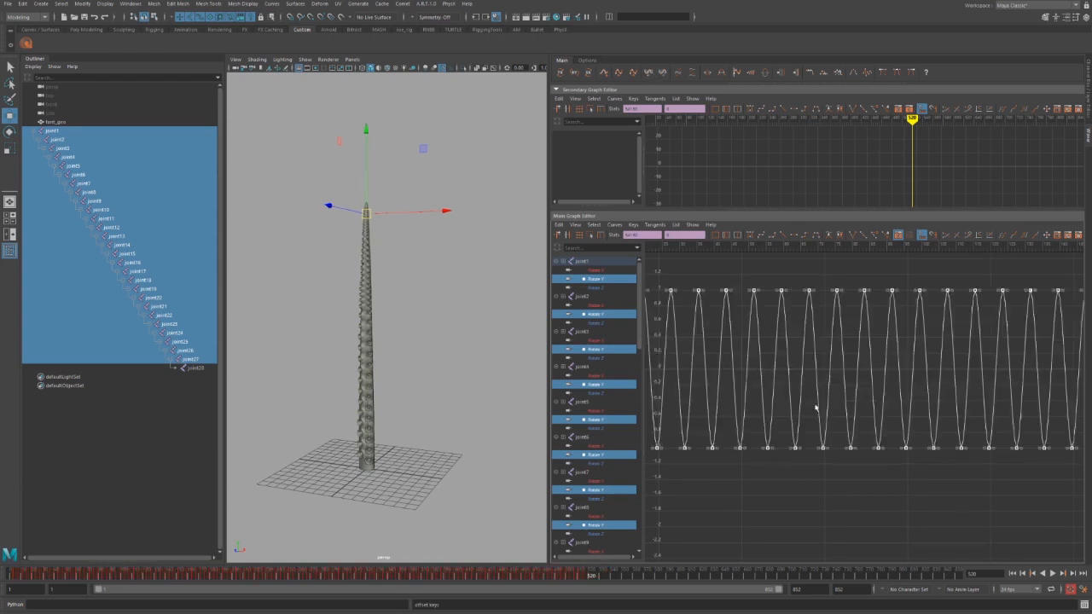
middle_click_drag(817, 410, 836, 431, "alt")
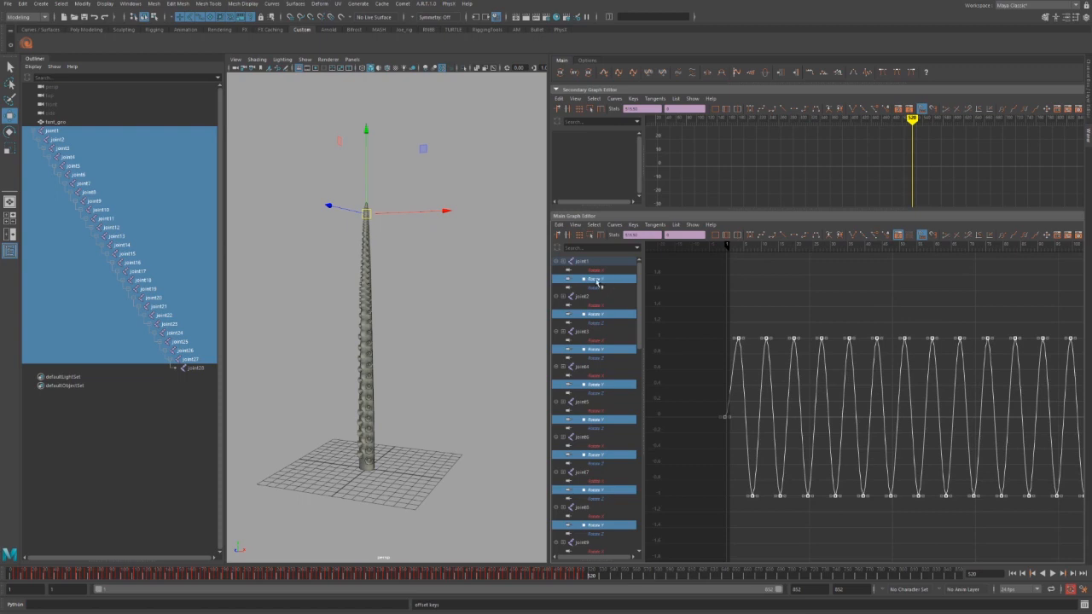
scroll(605, 348, "down", 10)
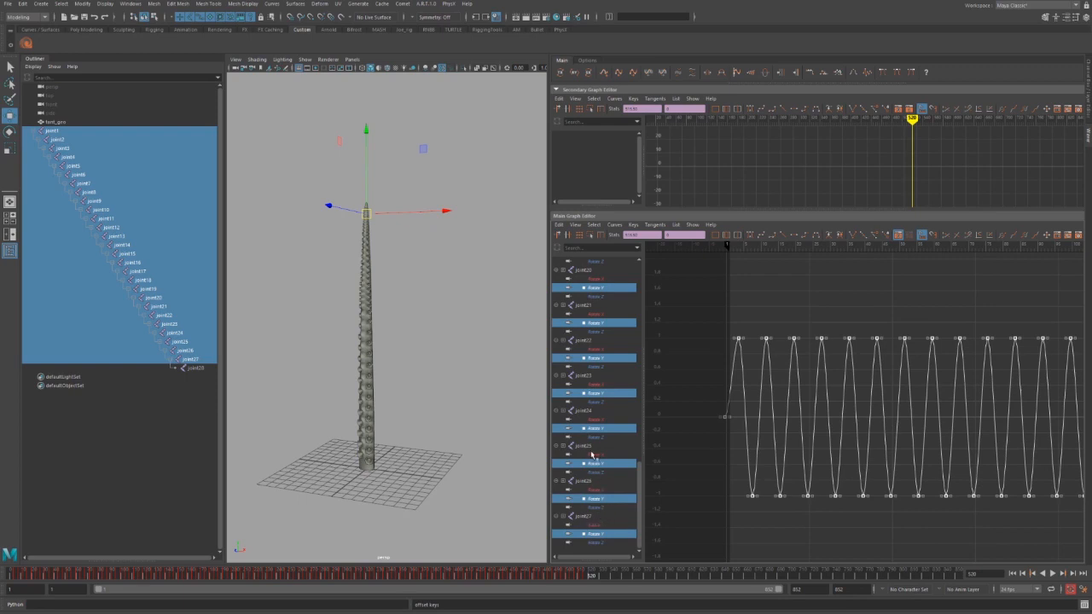
scroll(592, 448, "up", 10)
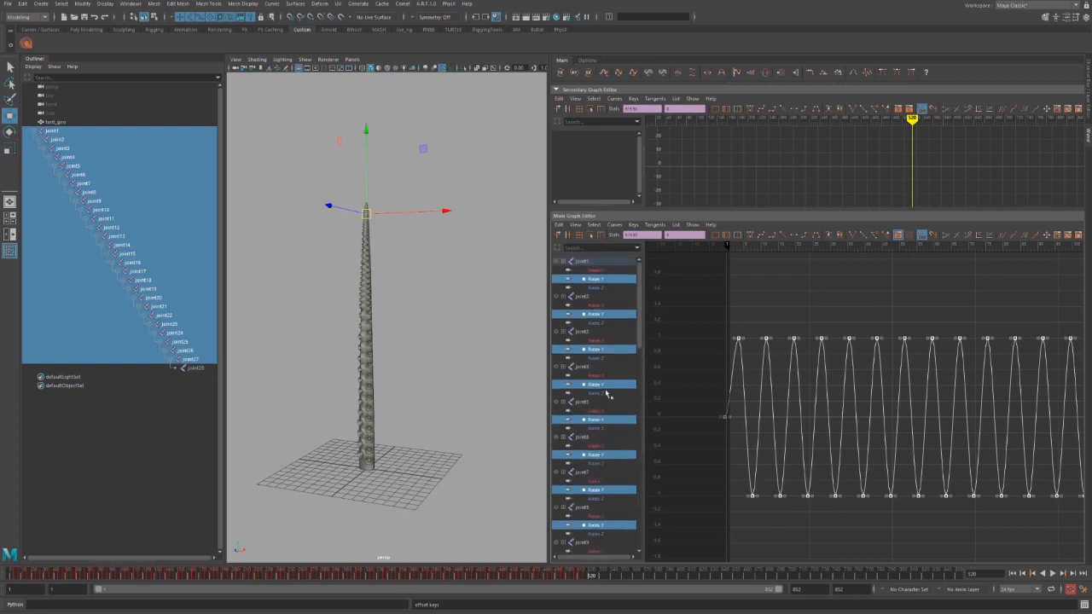
left_click(647, 73)
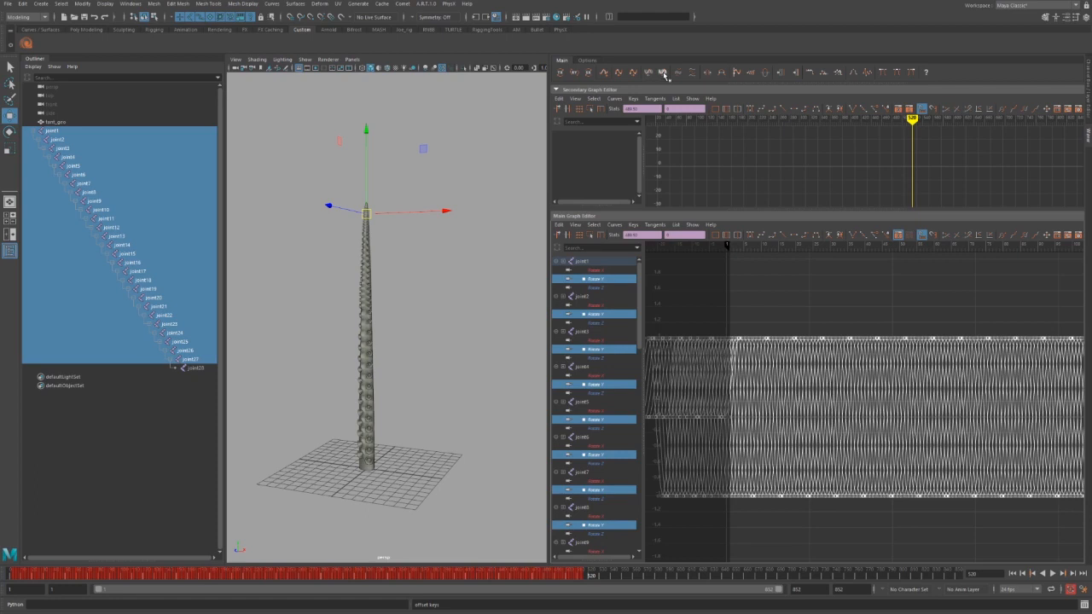
left_click(663, 74)
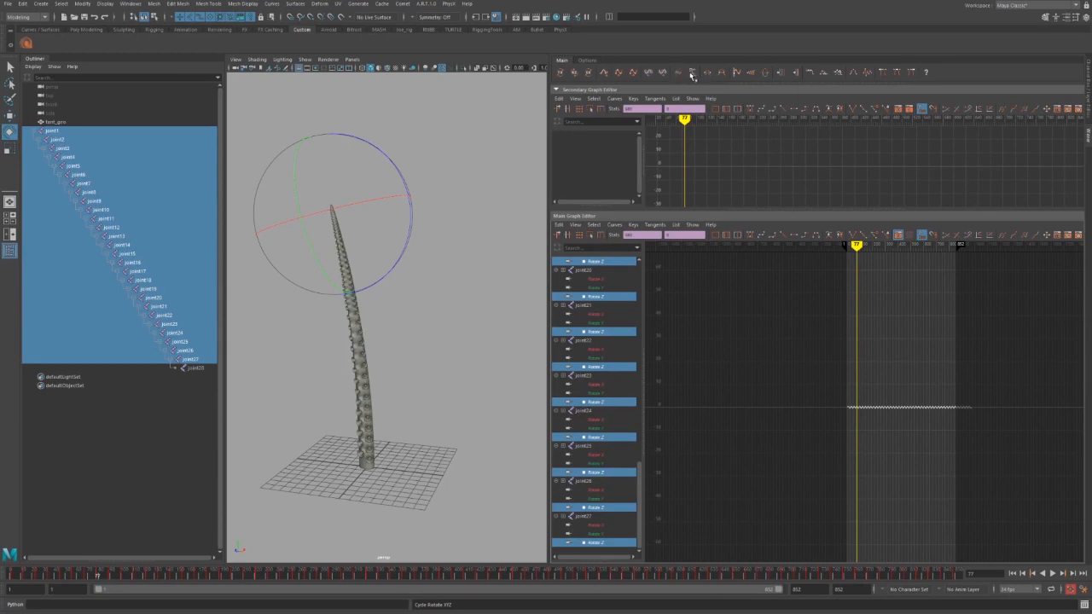
Frame the zigzag curve and offset the keys' values, bending the tentacle sideways.
scroll(810, 393, "up", 7)
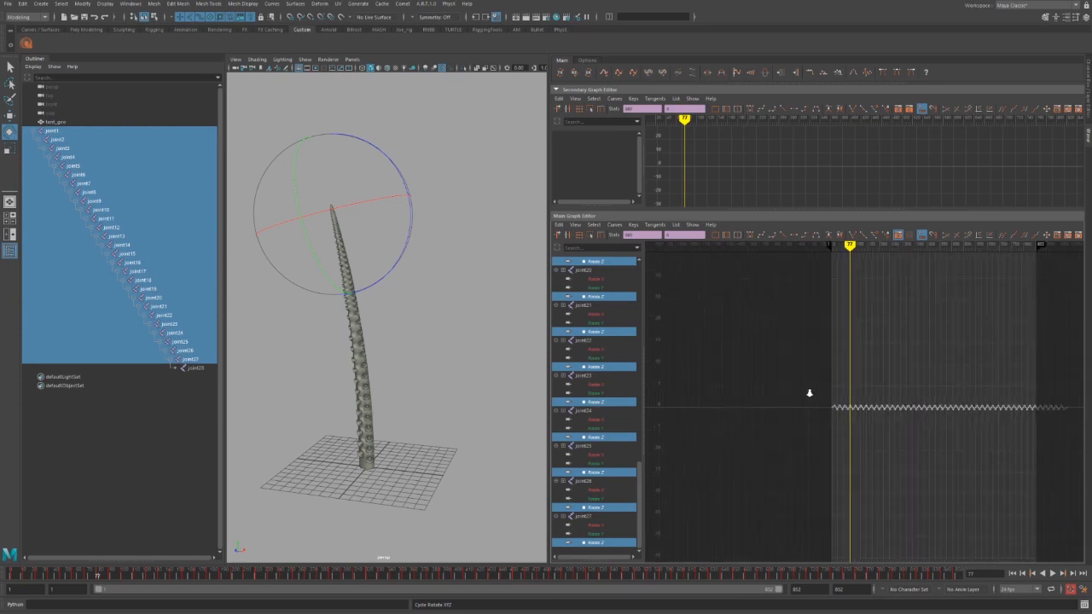
middle_click_drag(815, 402, 702, 386, "alt")
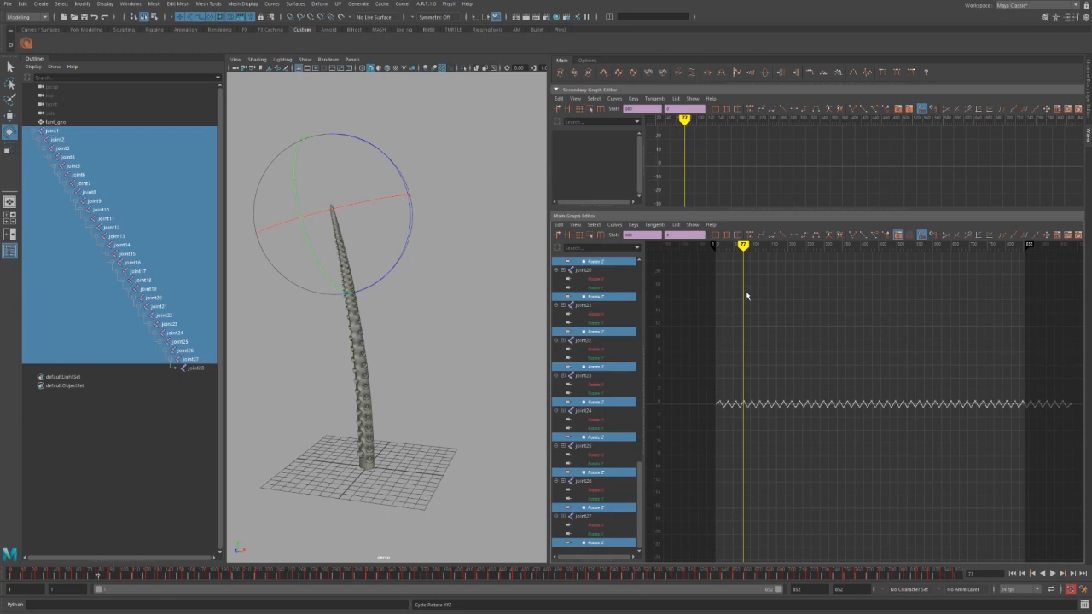
key("f")
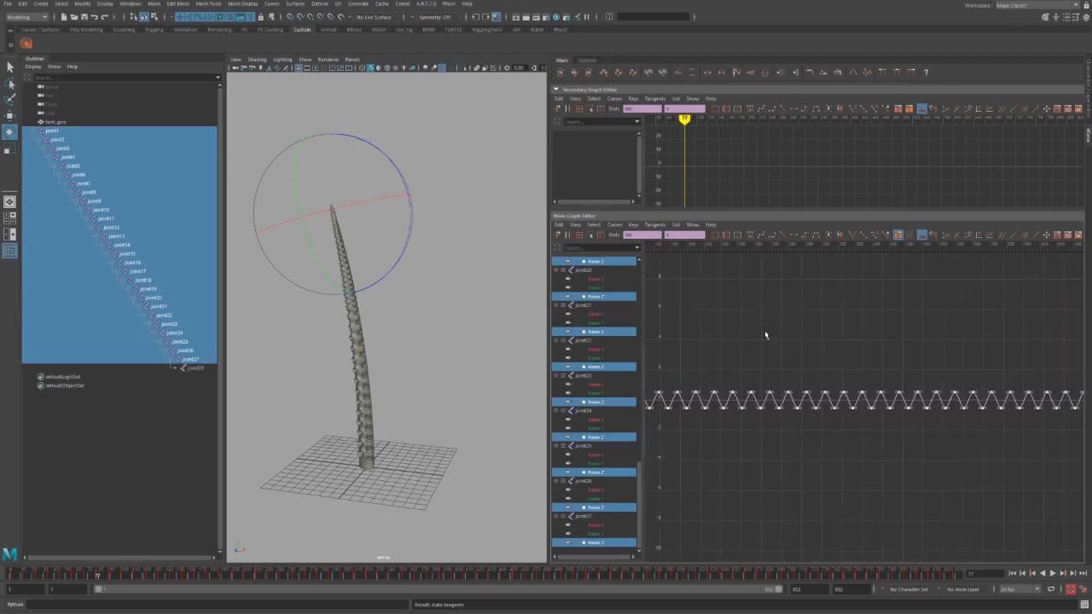
scroll(767, 335, "up", 5)
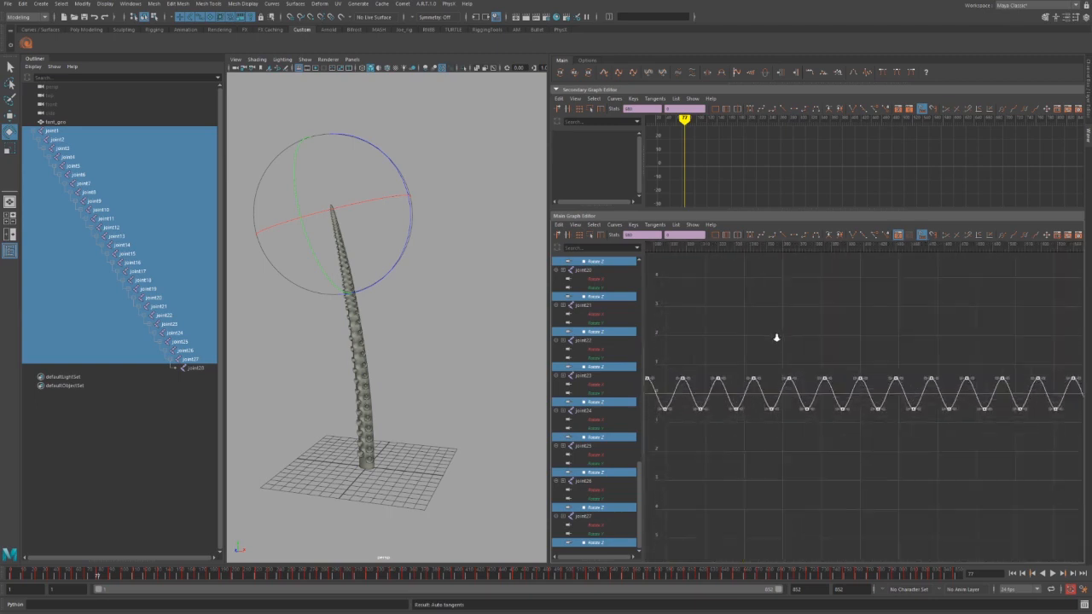
left_click(694, 75)
left_click_drag(876, 412, 922, 458)
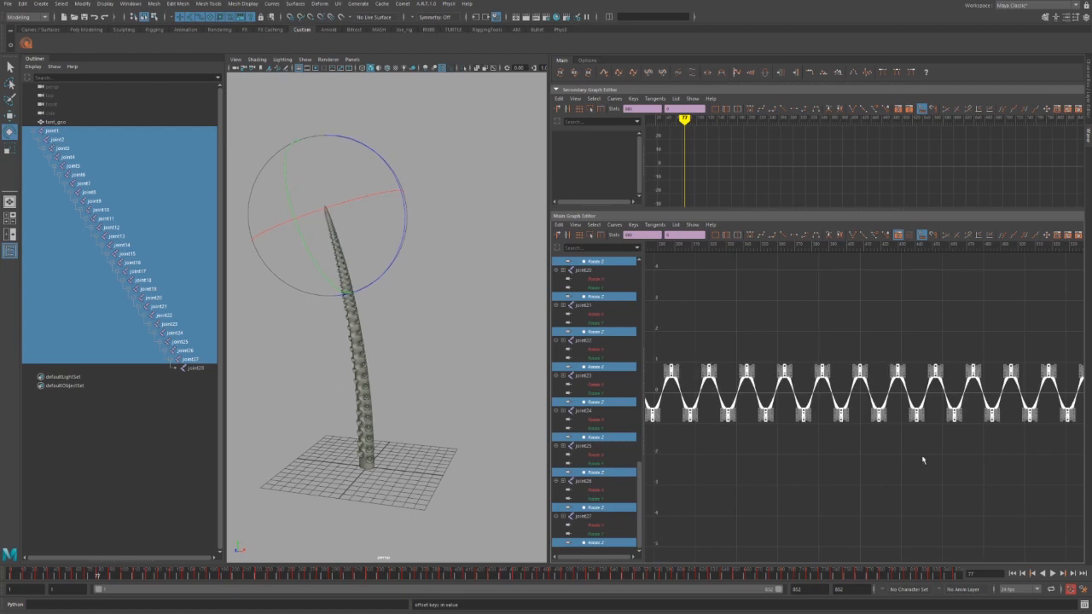
left_click(694, 74)
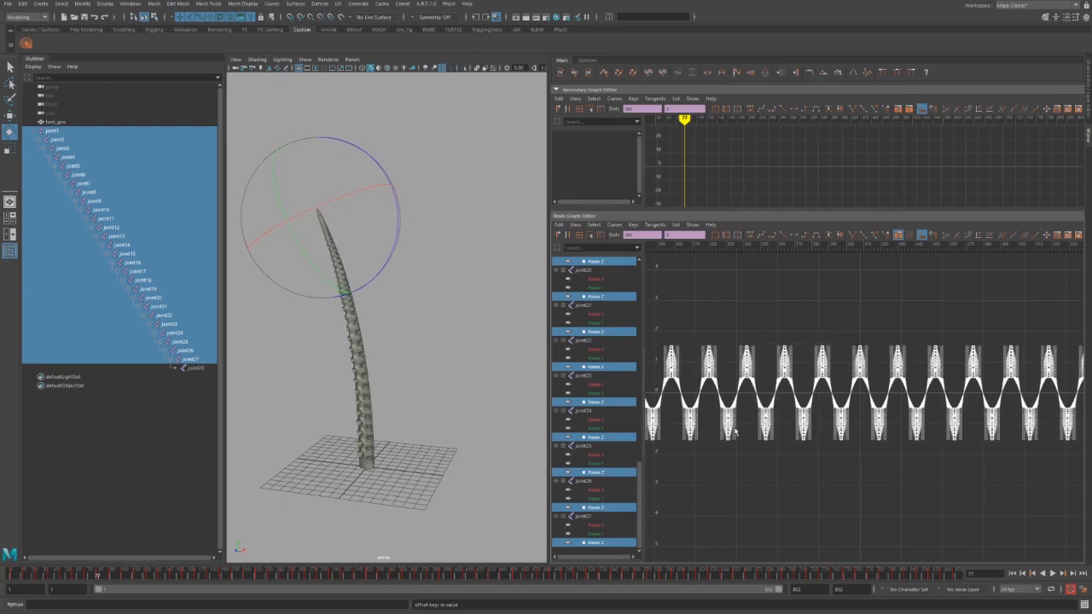
Deselect all keys and zoom the graph out to the full animation range.
middle_click_drag(807, 425, 1091, 463, "alt")
middle_click_drag(692, 445, 911, 410, "alt")
right_click_drag(843, 427, 850, 430, "alt")
left_click(864, 509)
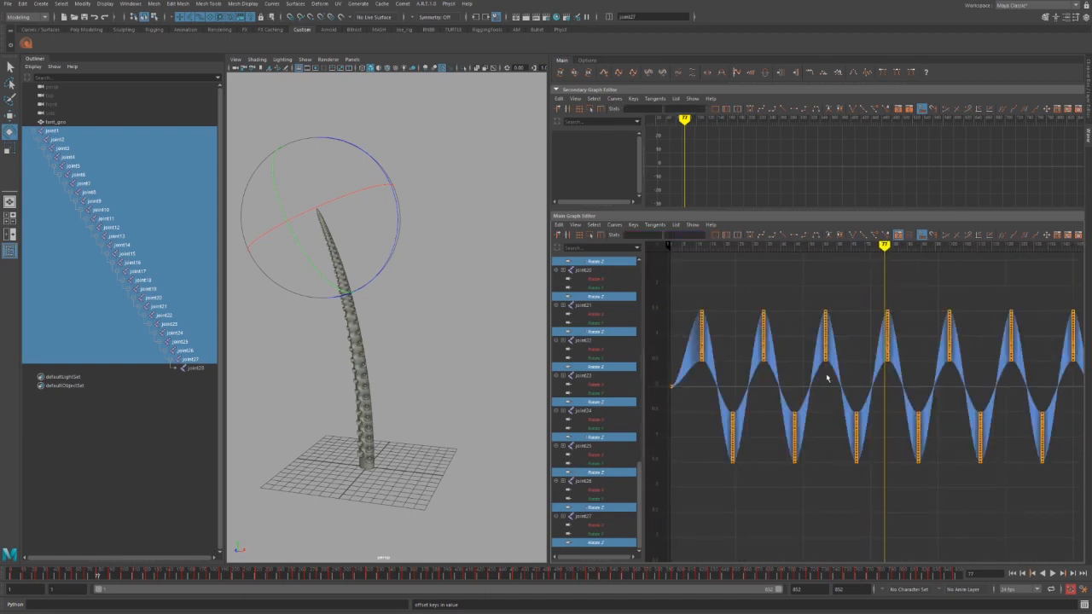
scroll(612, 291, "up", 15)
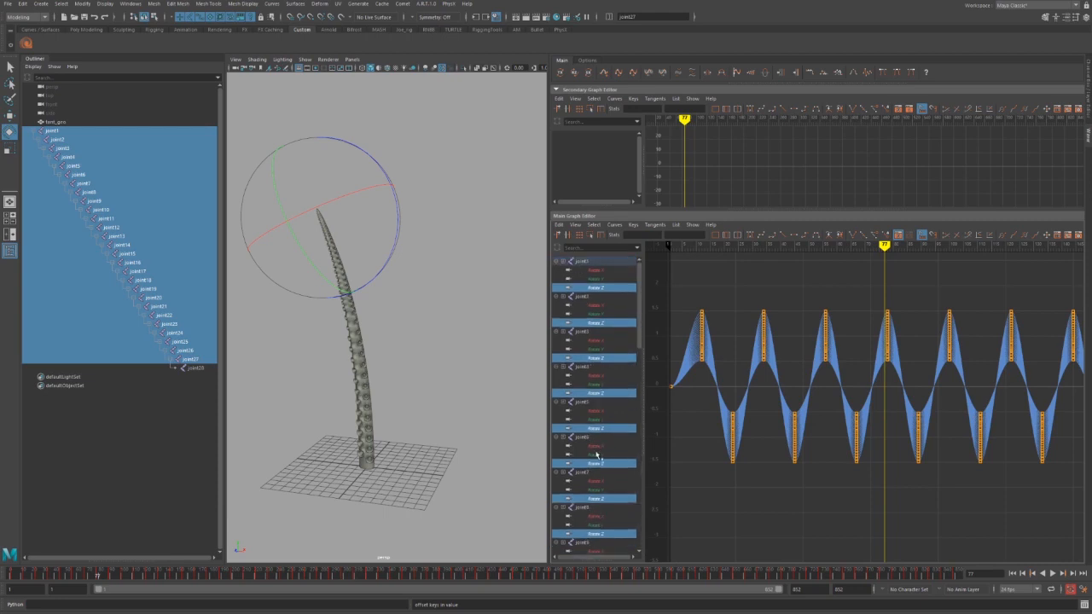
scroll(785, 405, "up", 3)
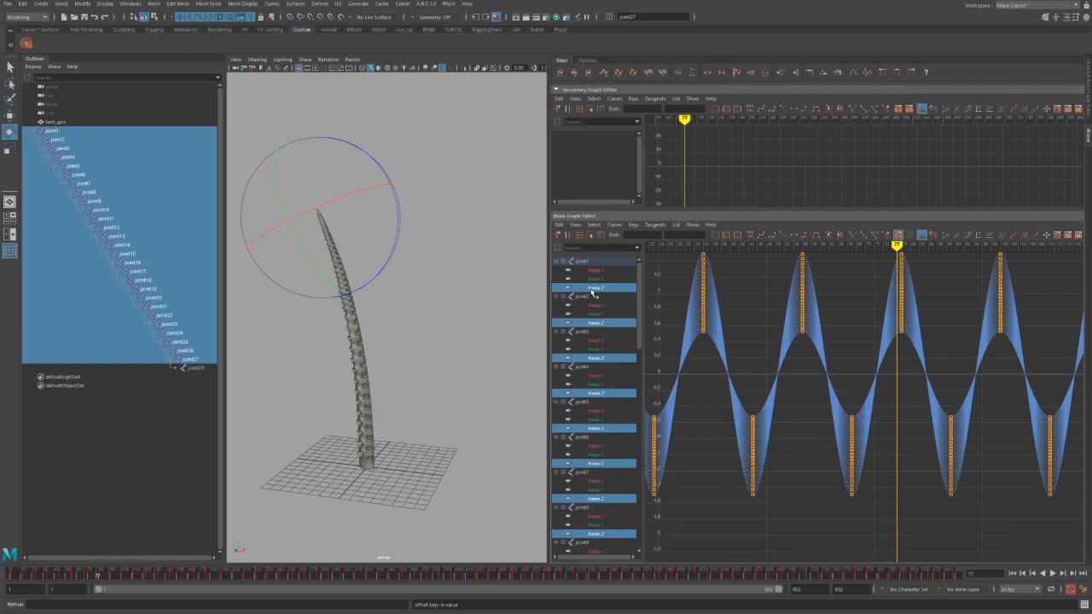
scroll(595, 299, "down", 15)
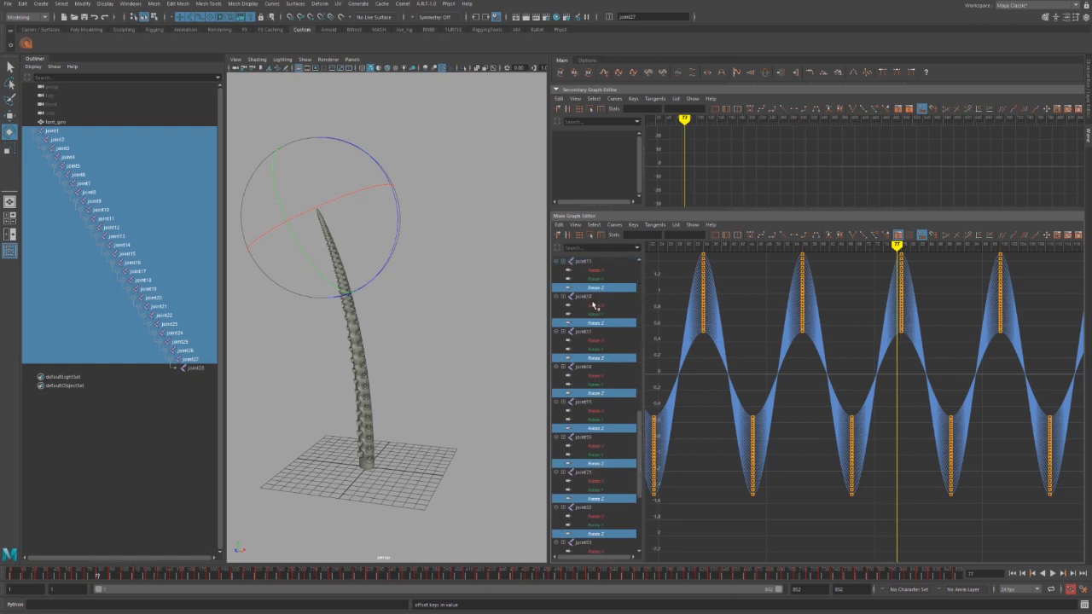
scroll(595, 305, "down", 5)
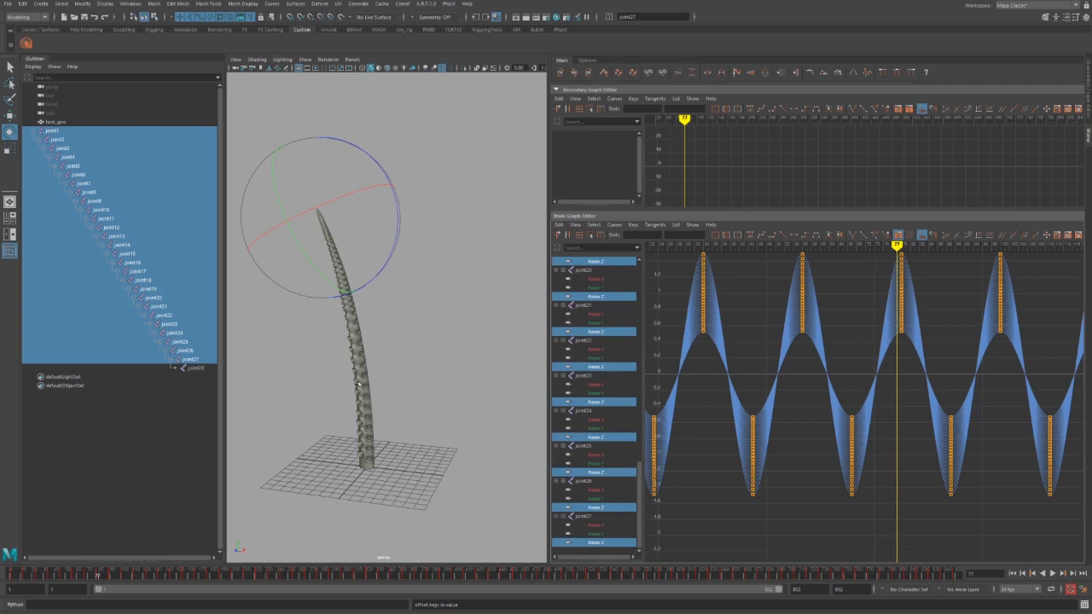
right_click_drag(832, 424, 713, 339, "alt")
middle_click_drag(798, 384, 692, 365, "alt")
scroll(861, 401, "down", 4)
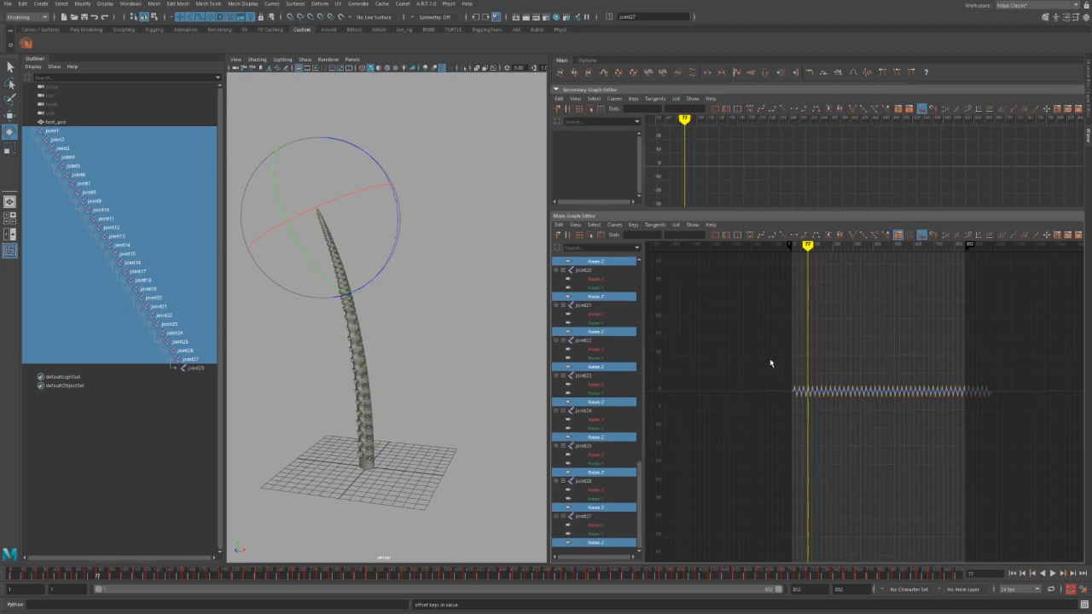
Scale up the wave's key values with the shelf tool, repeating it four more times with G.
middle_click_drag(831, 442, 841, 447, "alt")
right_click_drag(843, 449, 899, 487, "alt")
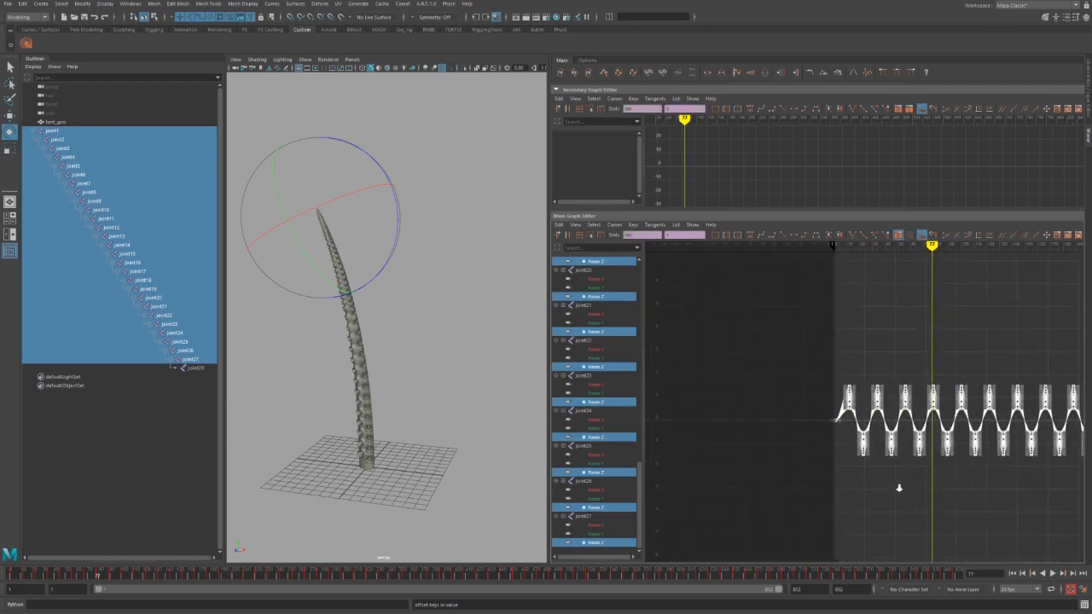
middle_click_drag(900, 487, 802, 448, "alt")
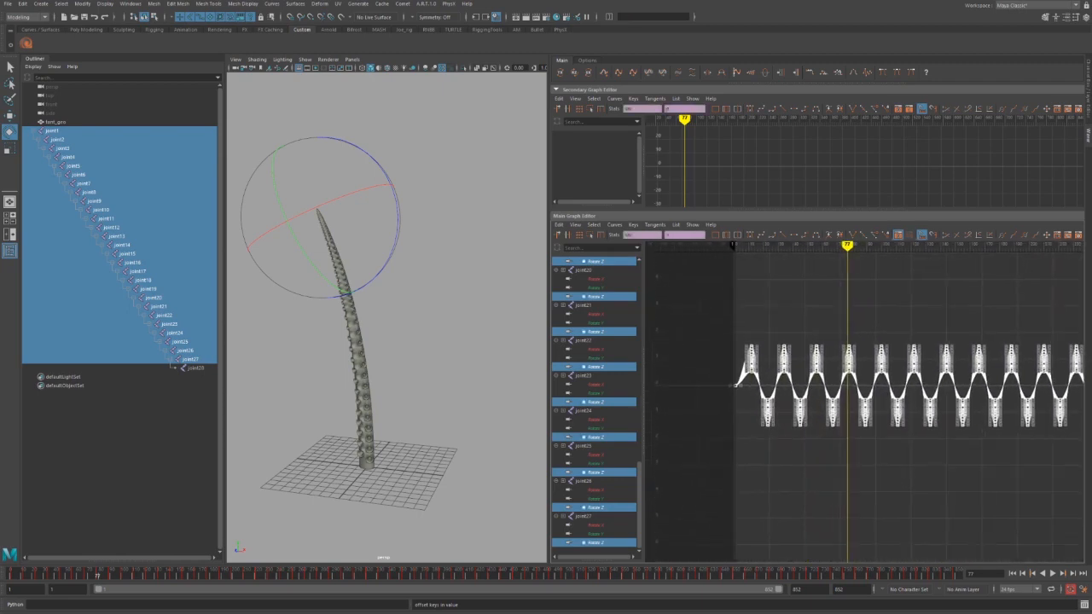
left_click(693, 74)
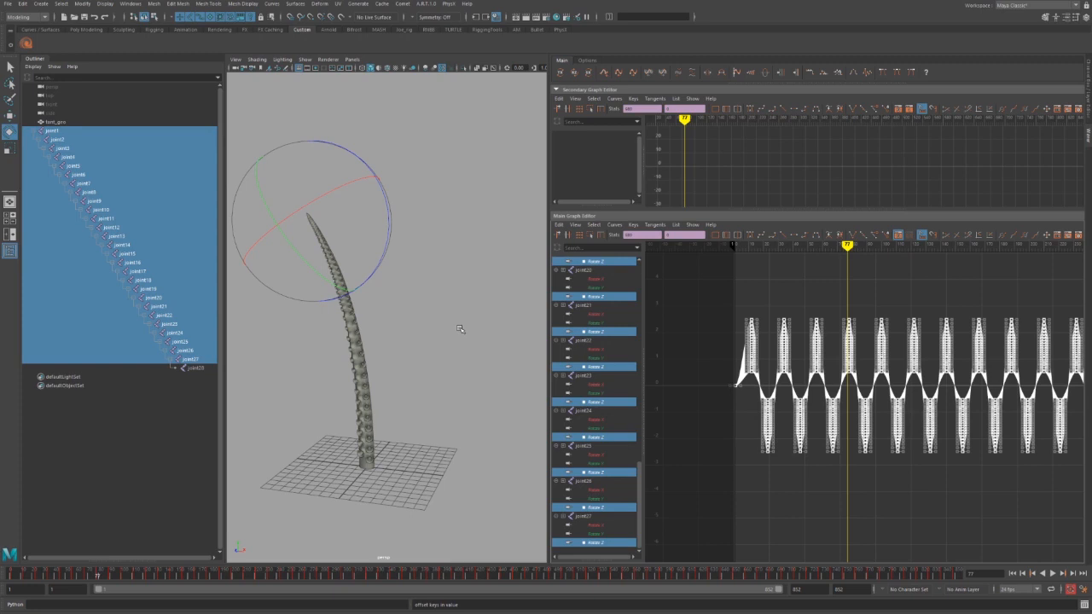
key("g")
key("g")
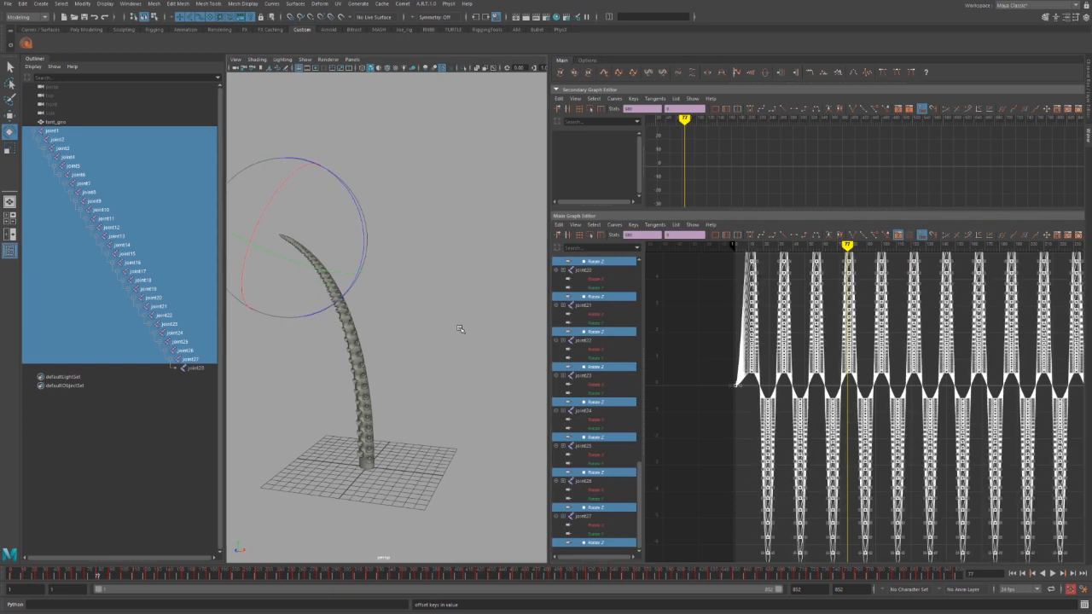
key("g")
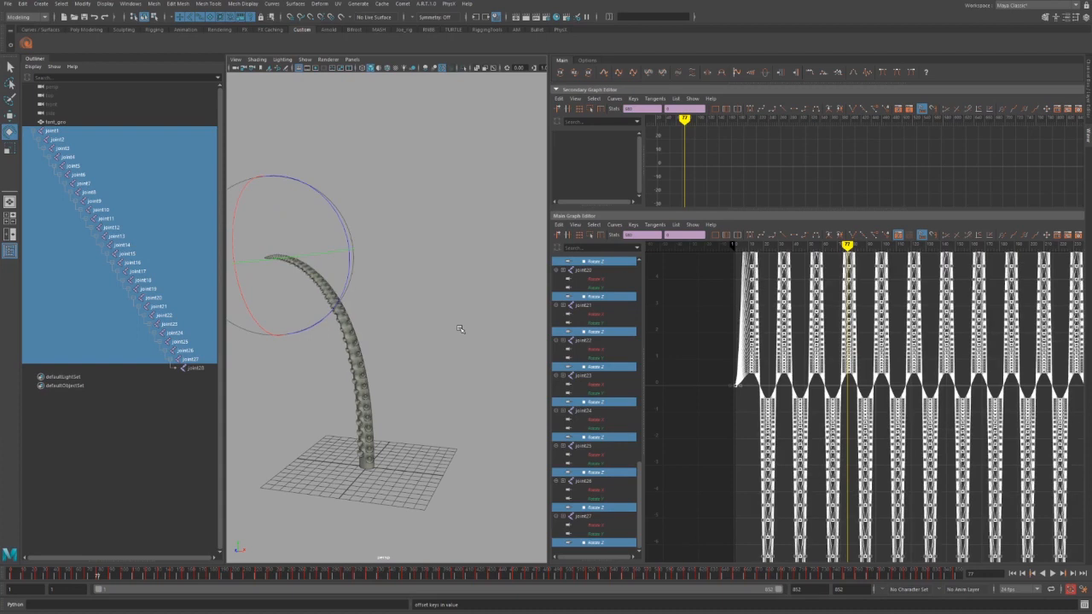
key("g")
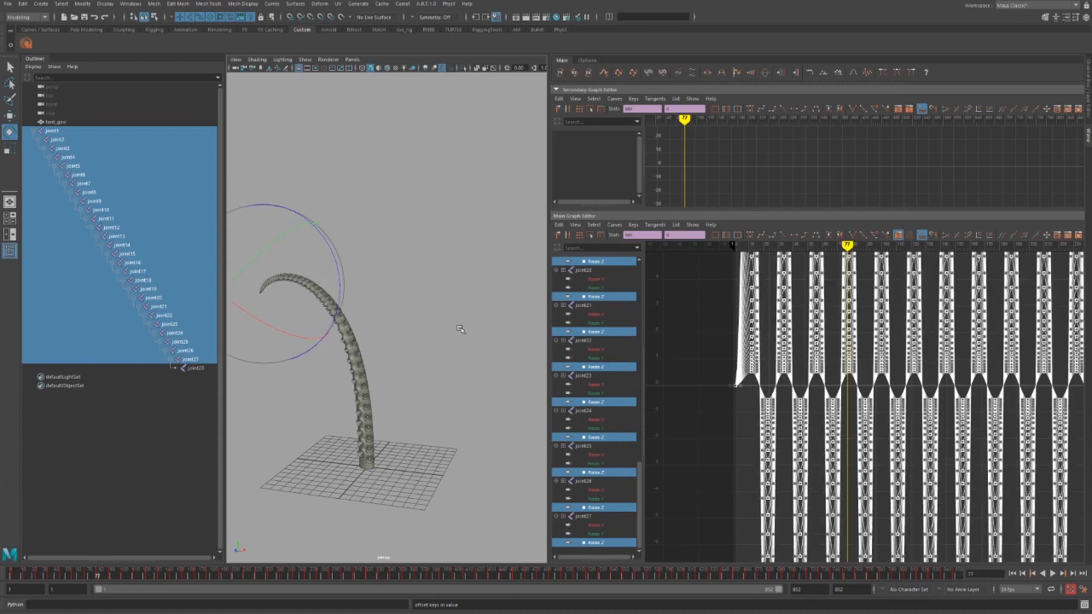
key("g")
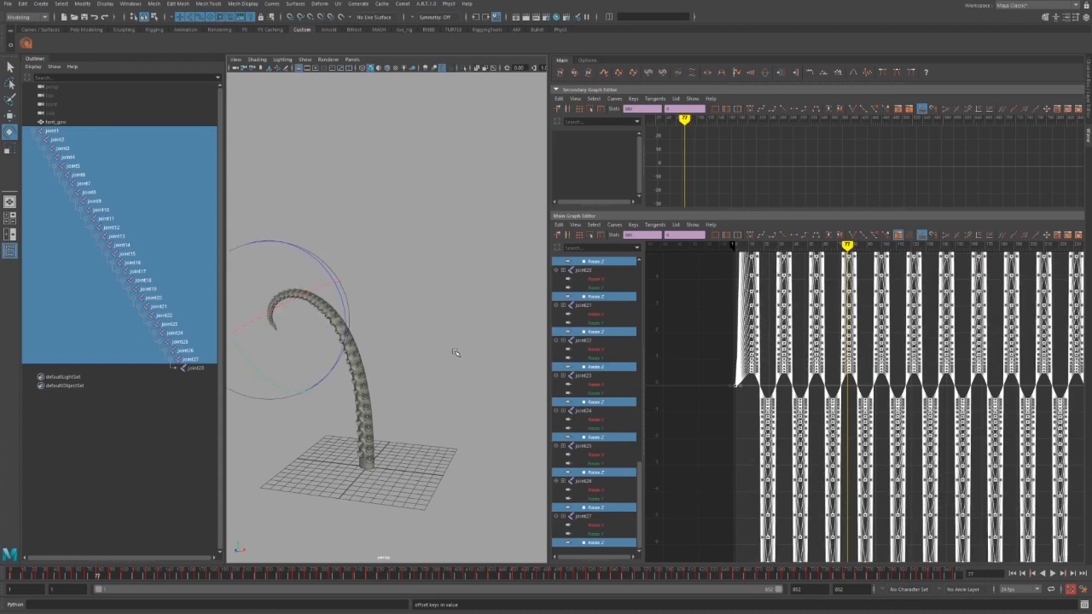
middle_click_drag(468, 347, 518, 351, "alt")
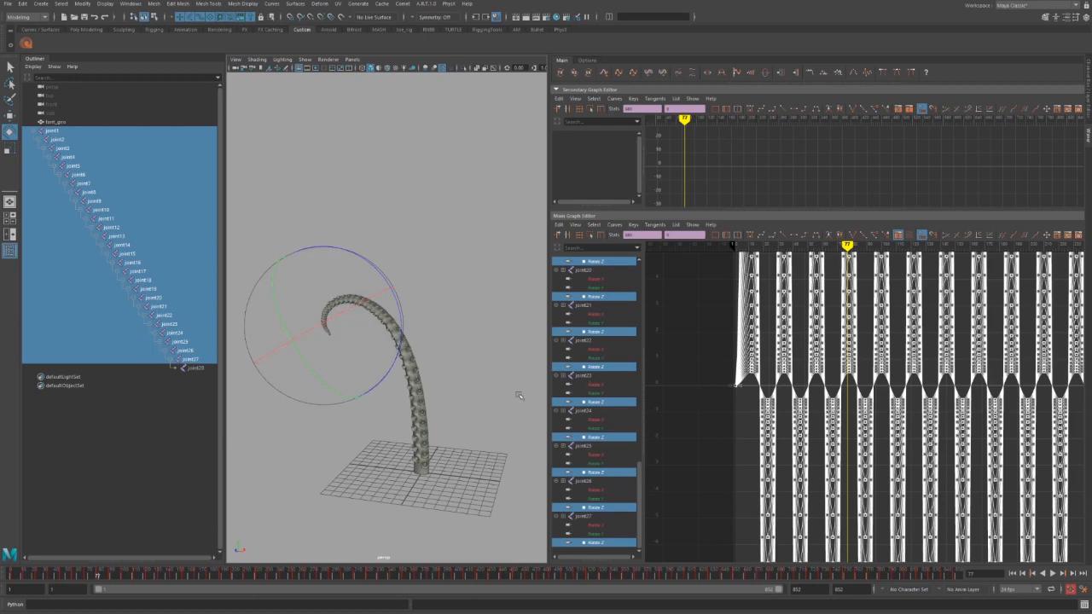
Play the curling tentacle animation with Alt+V.
key("alt+v")
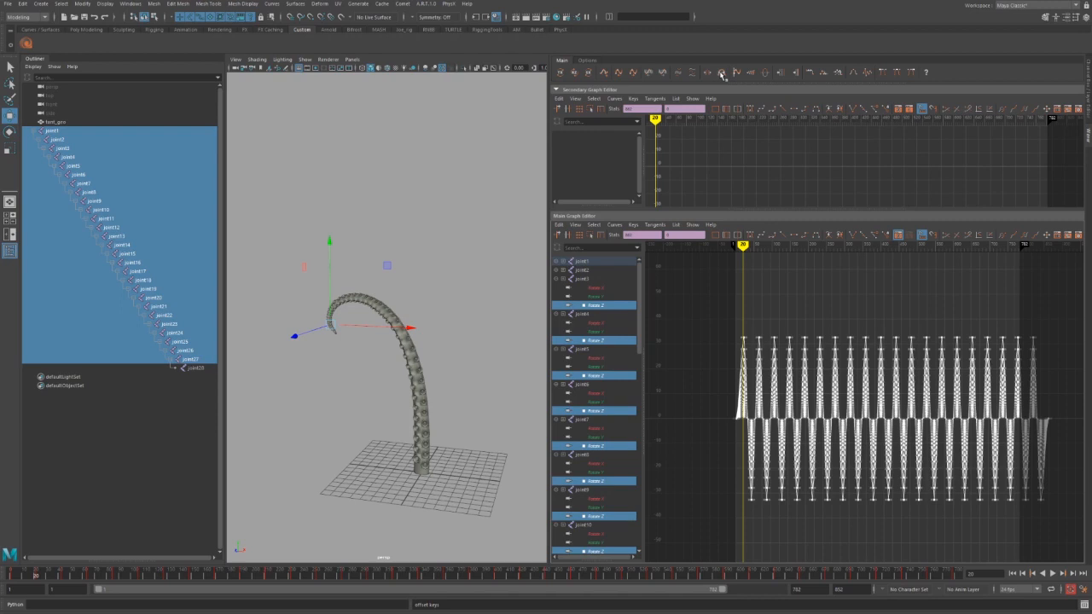
Spread the rotation keys five steps, squeeze them seven, then spread two back.
left_click(722, 73)
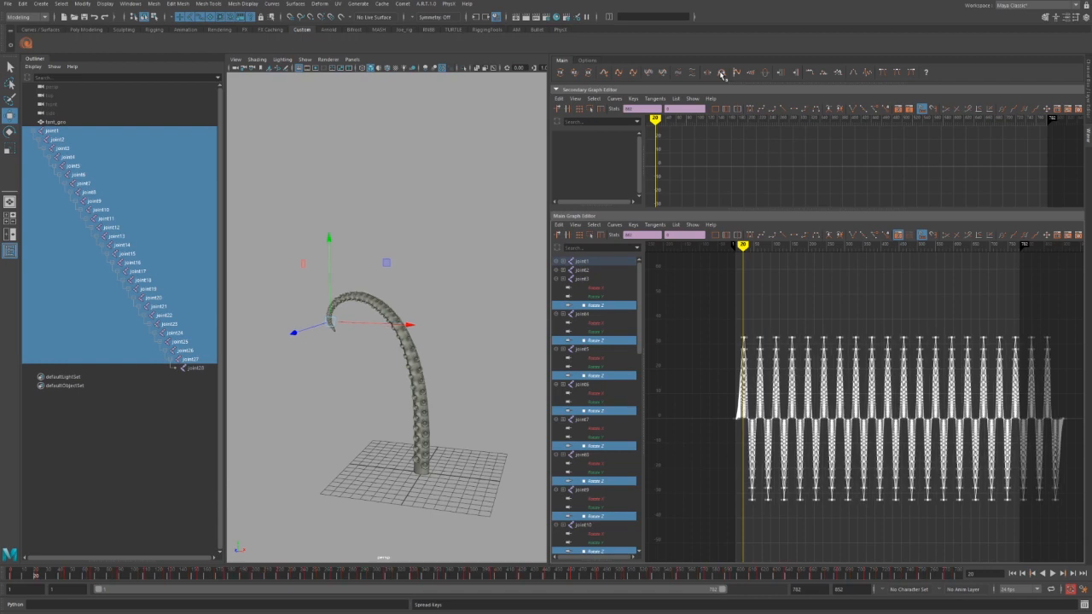
left_click(722, 73)
left_click(721, 74)
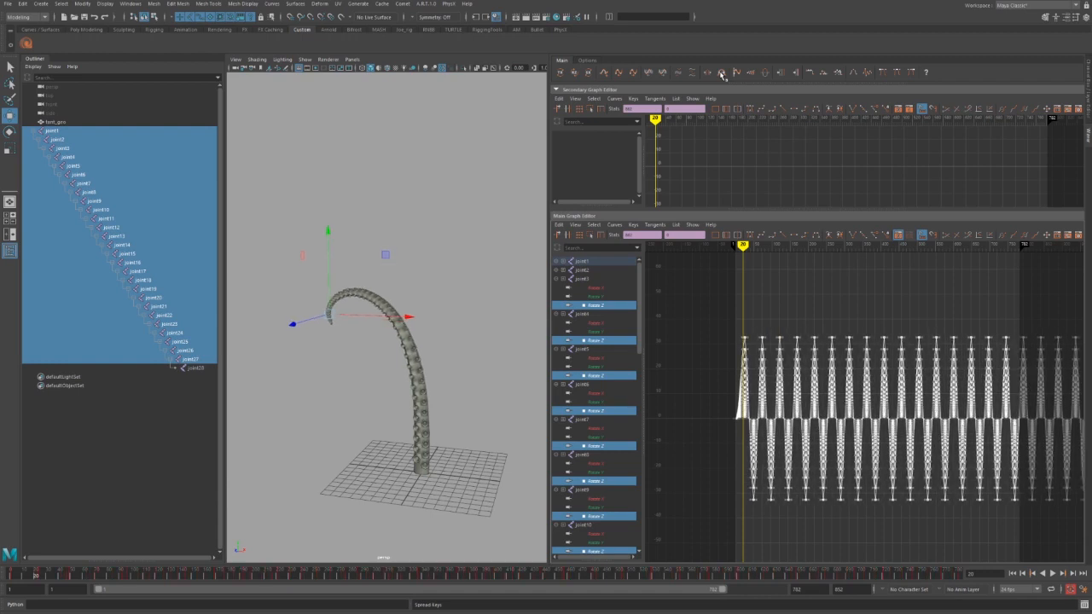
left_click(721, 74)
left_click(722, 73)
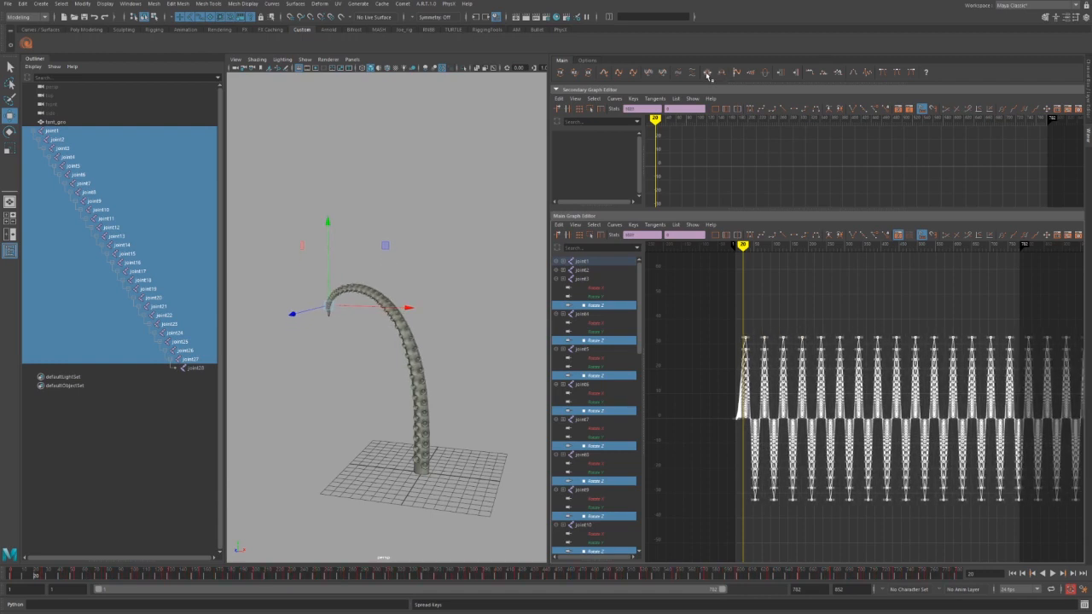
left_click(708, 74)
left_click(707, 73)
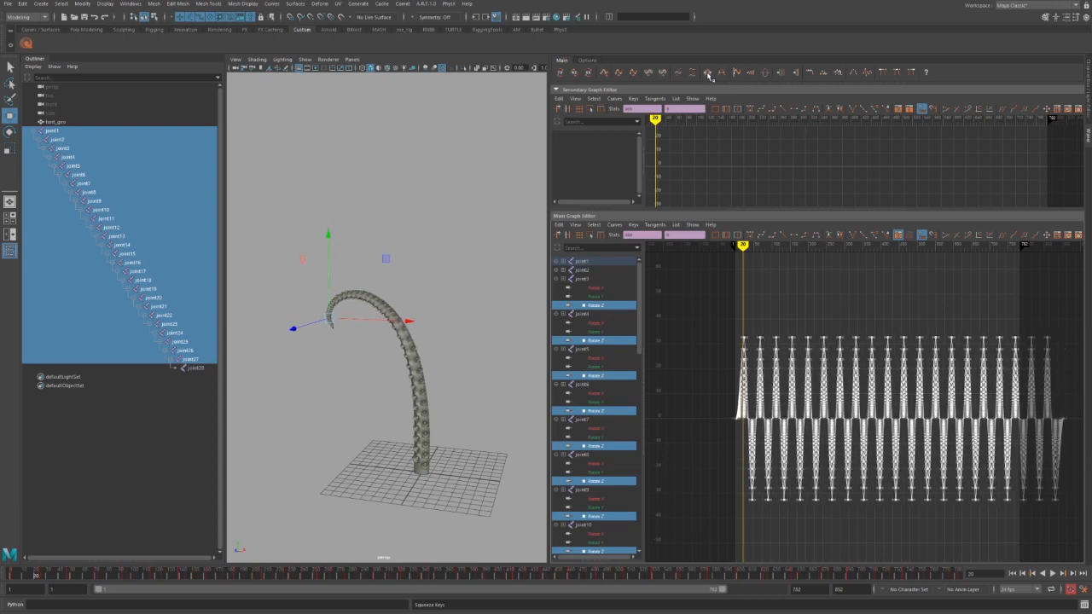
left_click(707, 73)
left_click(707, 73)
left_click(707, 73)
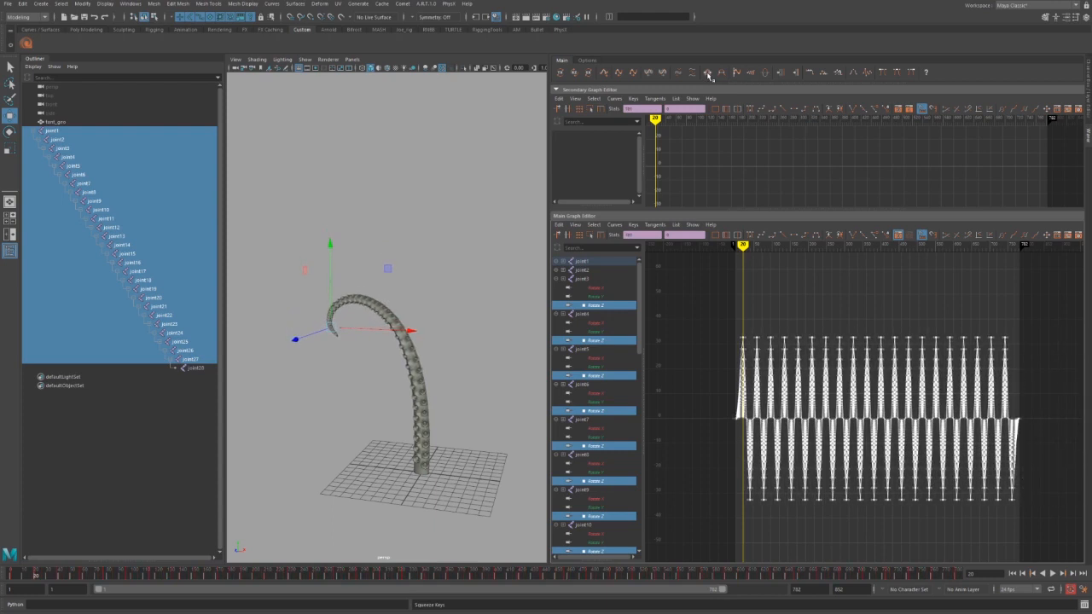
left_click(708, 74)
left_click(707, 73)
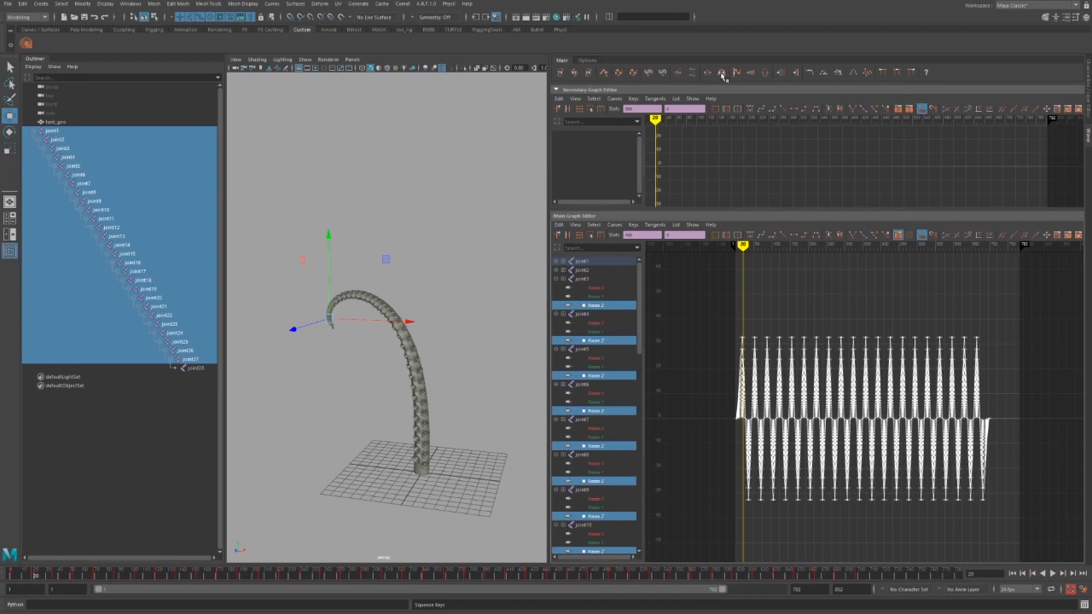
left_click(737, 73)
left_click(737, 73)
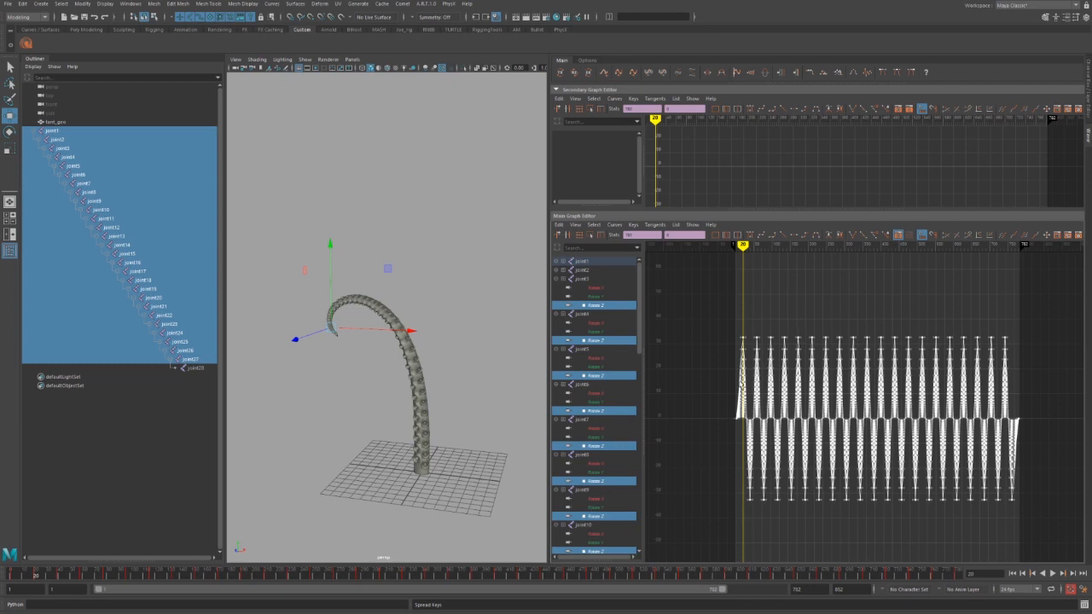
Play and scrub the animation, then spread the keys three steps and squeeze six.
key("alt+v")
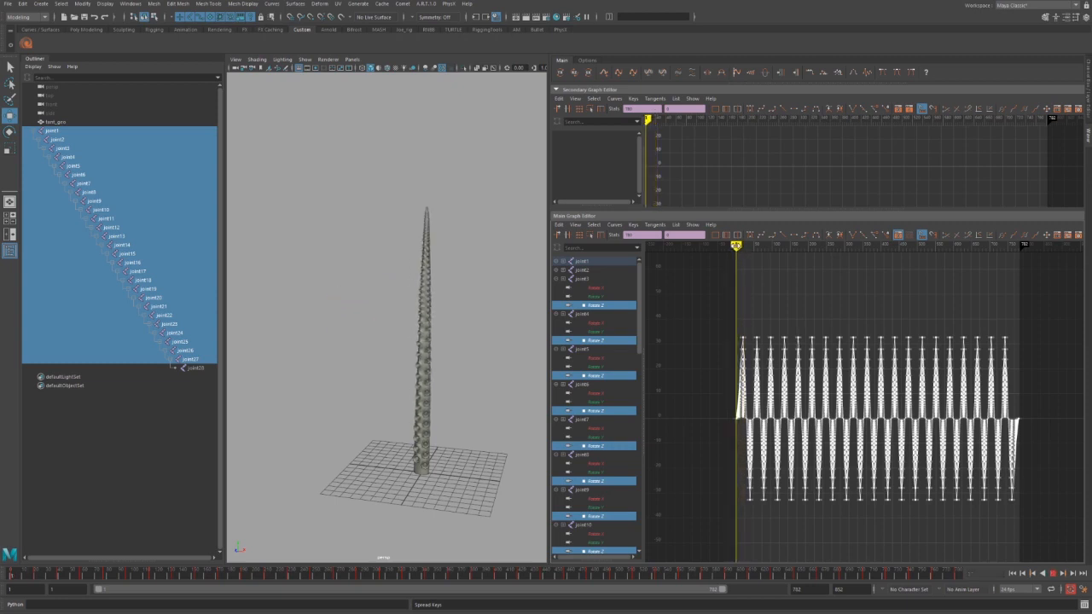
key("alt+v")
left_click_drag(733, 314, 735, 288)
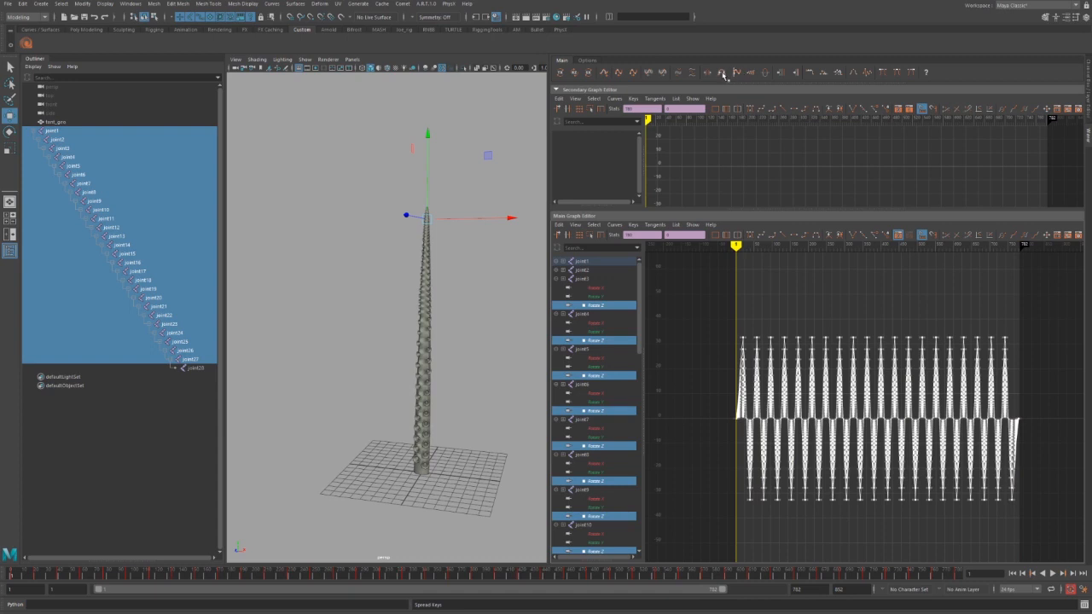
left_click(723, 76)
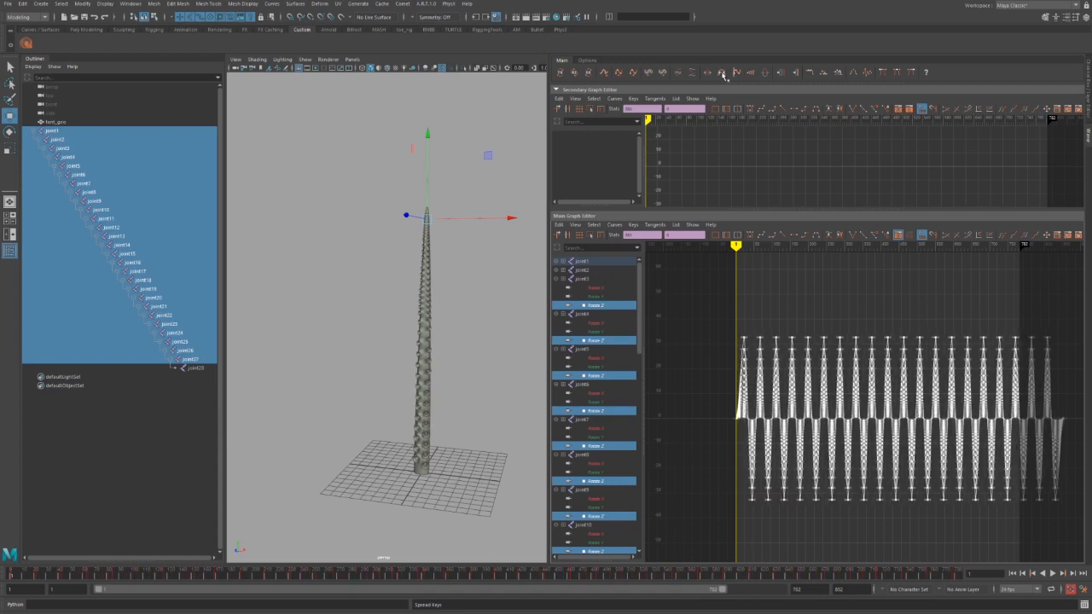
left_click(724, 75)
left_click(723, 75)
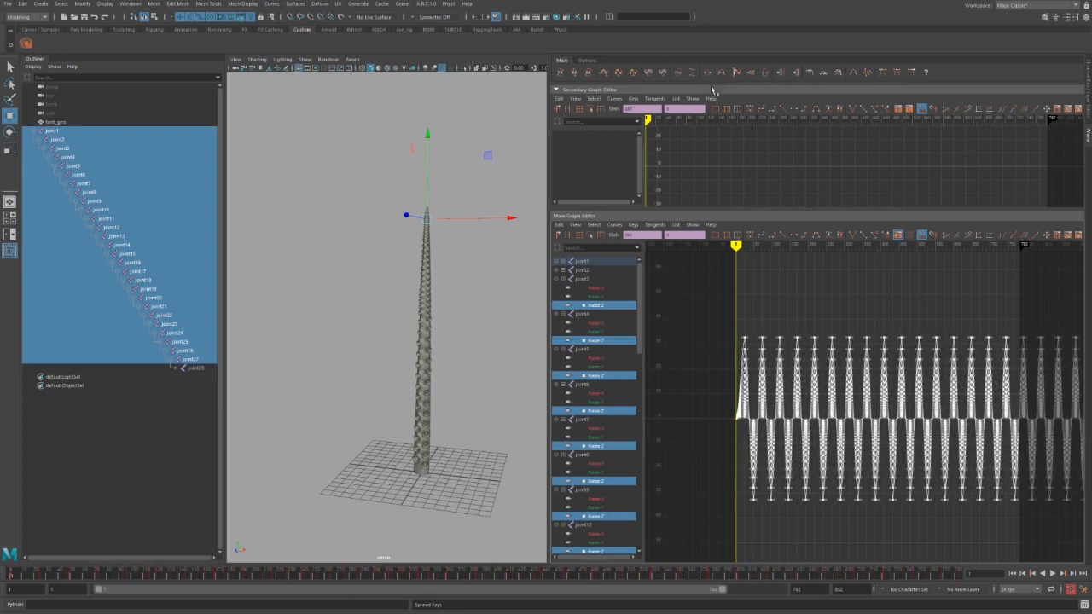
left_click(707, 75)
left_click(707, 75)
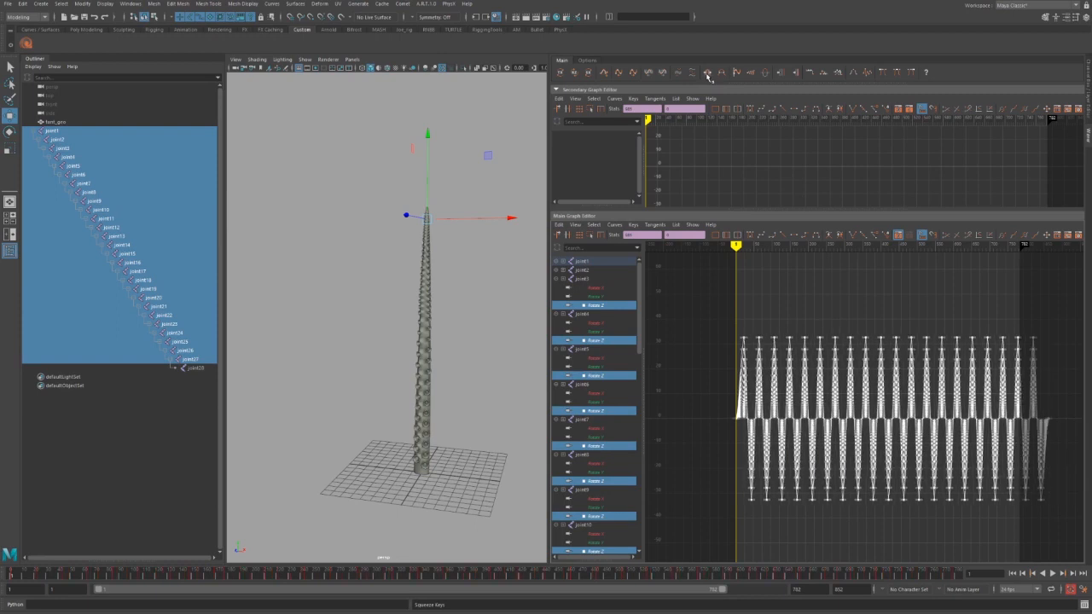
left_click(707, 75)
left_click(707, 75)
left_click(707, 75)
left_click(707, 75)
left_click(708, 75)
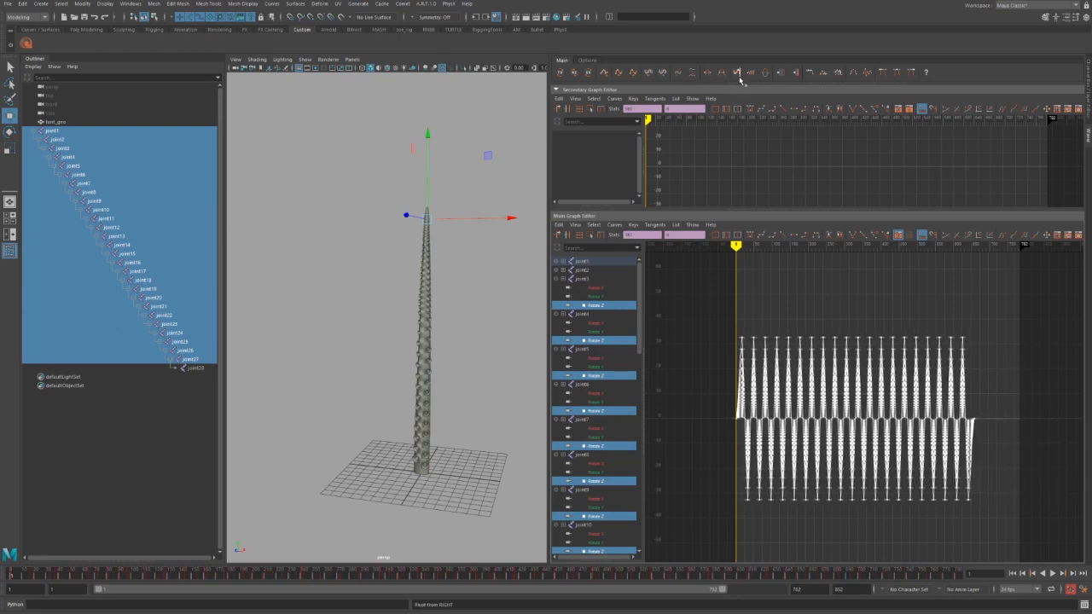
Spread the keys seven steps, squeeze them nine, then spread two back out.
left_click(722, 72)
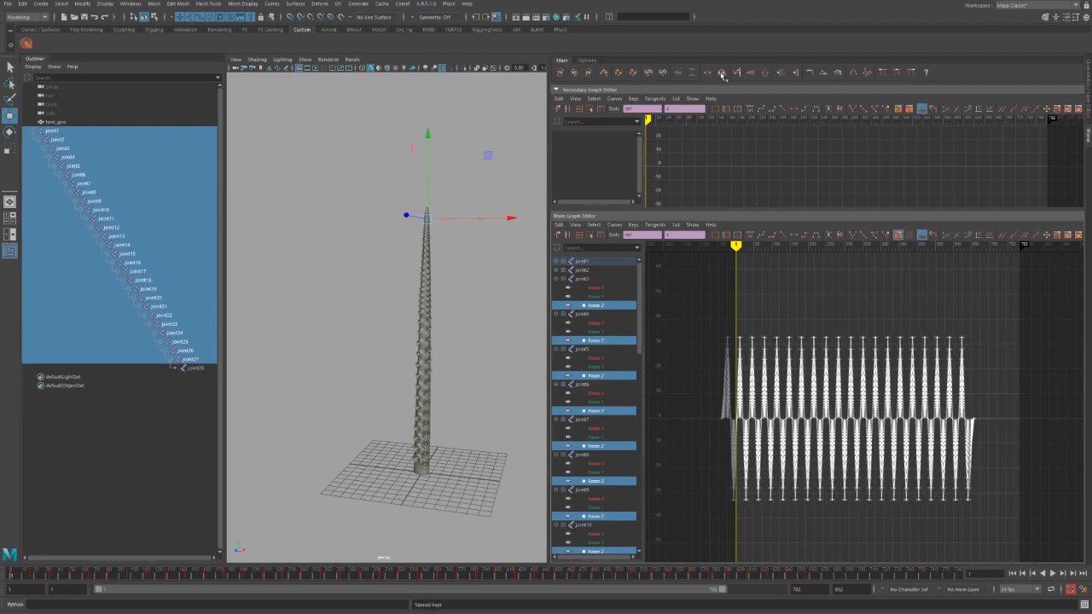
left_click(722, 73)
left_click(722, 73)
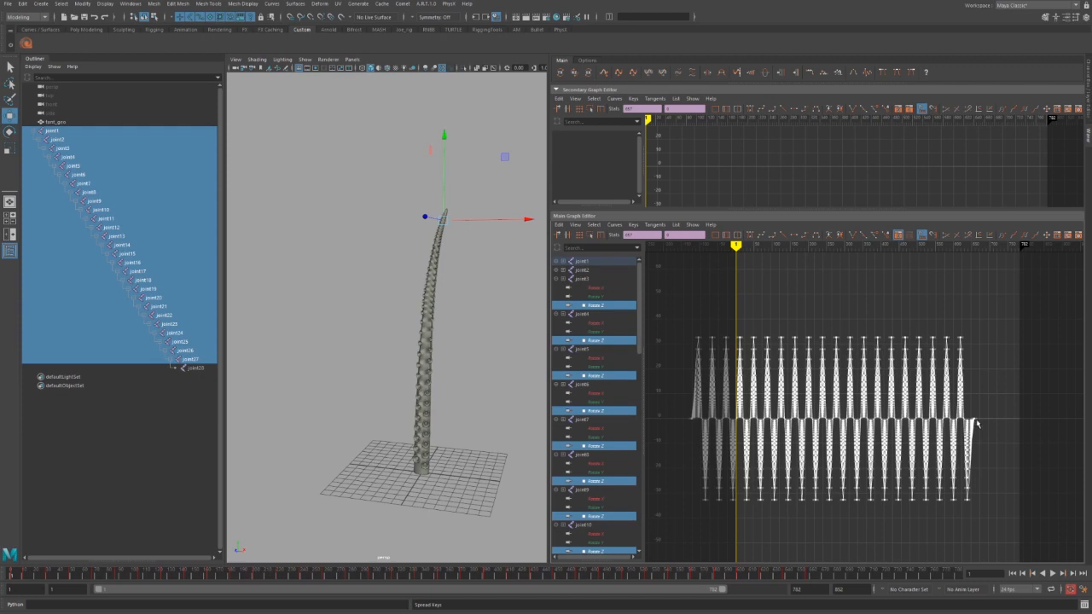
left_click(721, 73)
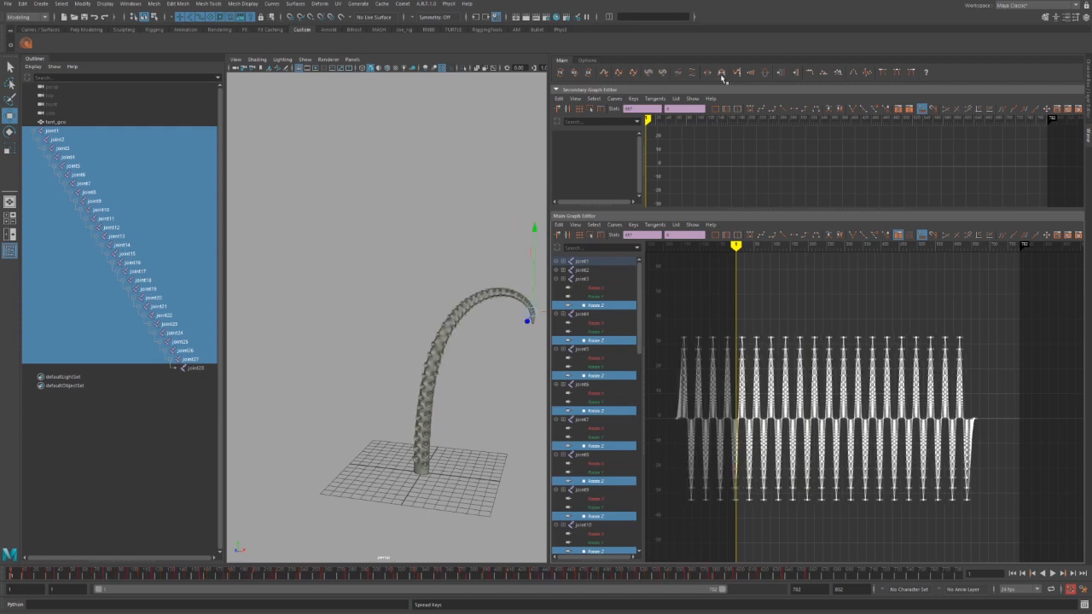
left_click(721, 73)
left_click(721, 74)
left_click(721, 73)
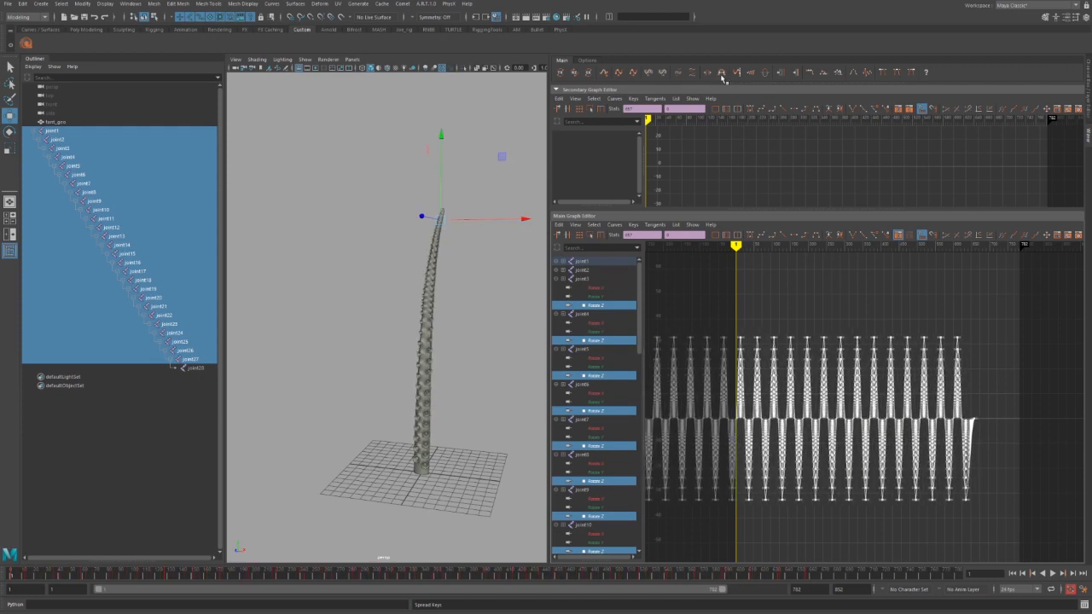
left_click(707, 74)
left_click(707, 73)
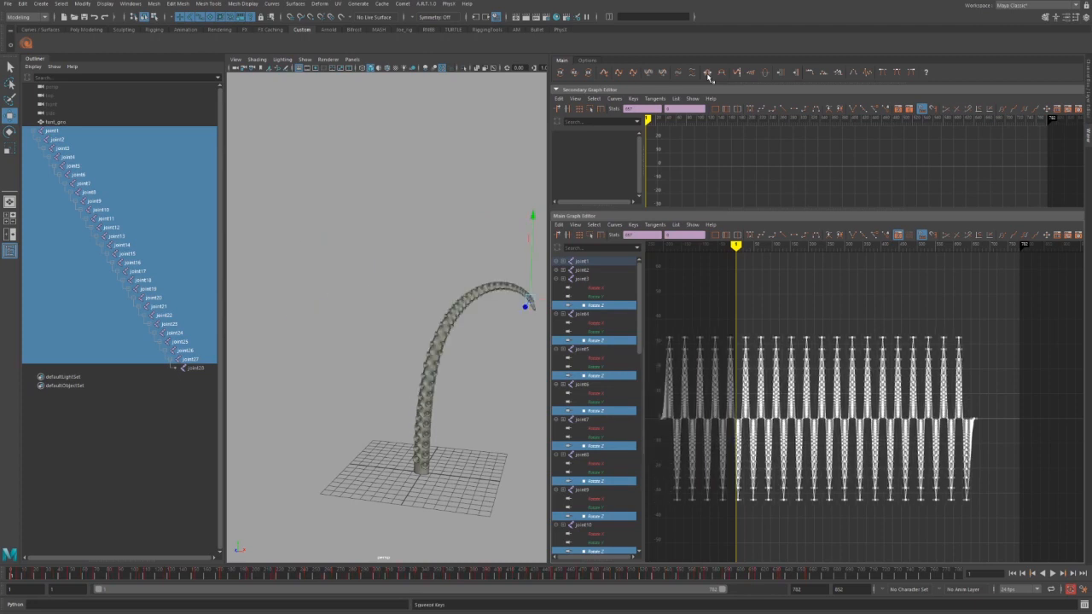
left_click(707, 73)
left_click(707, 73)
left_click(707, 73)
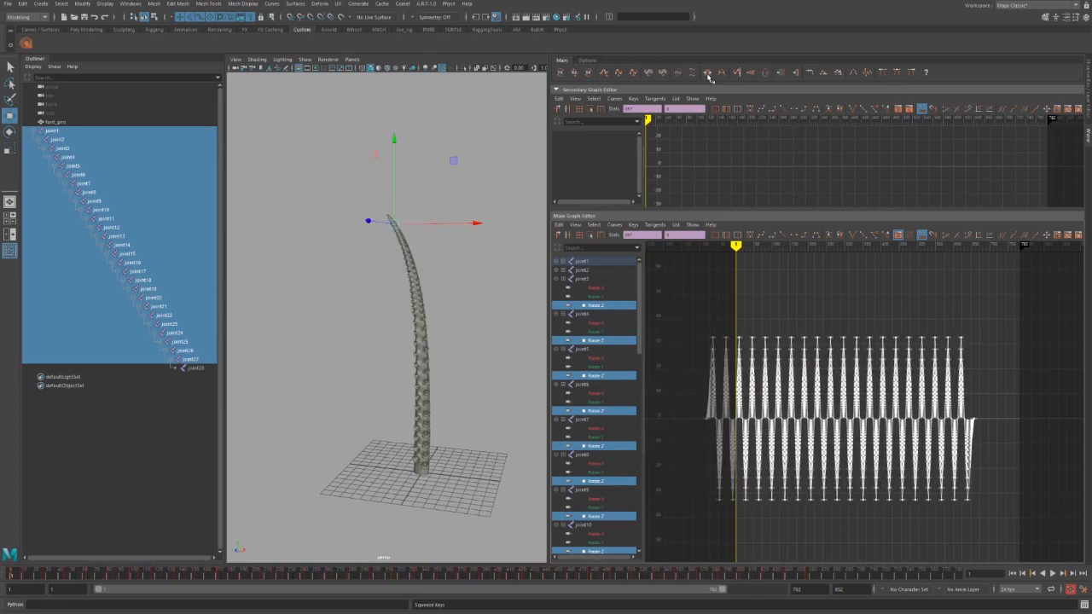
left_click(708, 74)
left_click(708, 73)
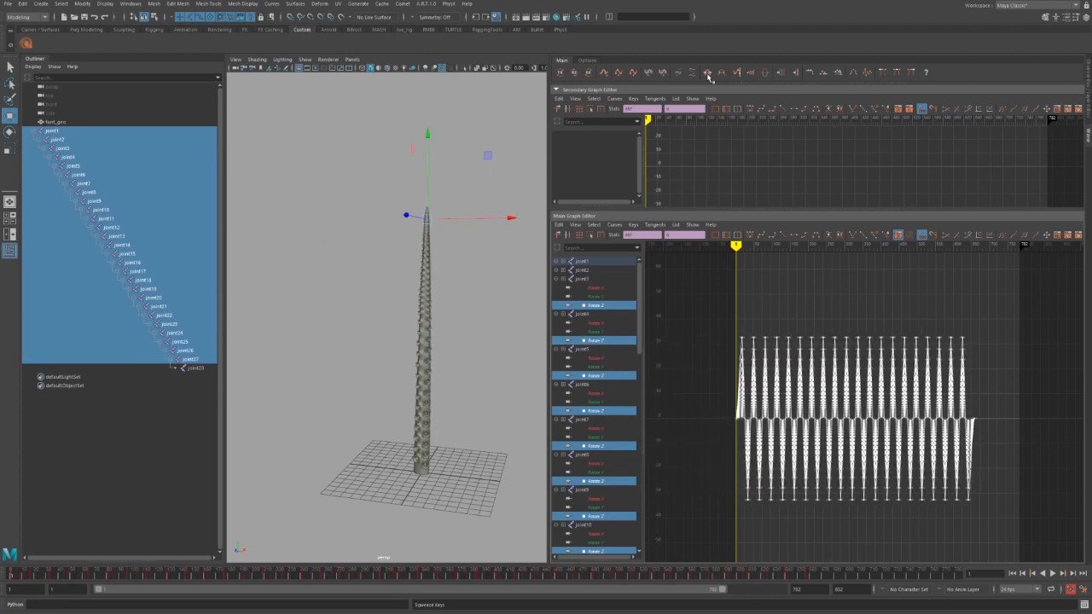
left_click(707, 74)
left_click(708, 74)
left_click(721, 74)
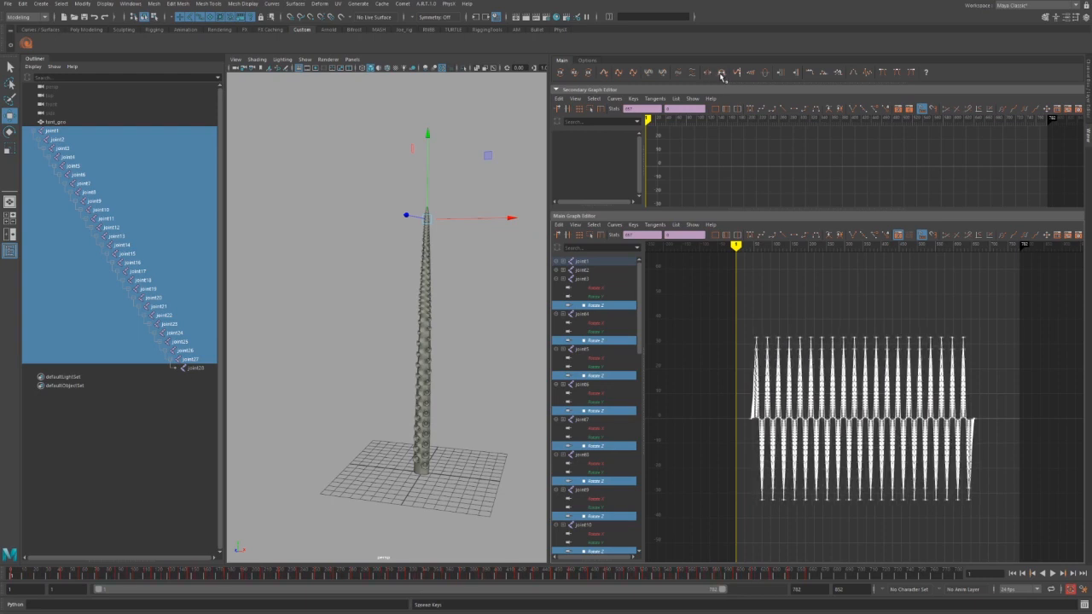
left_click(721, 74)
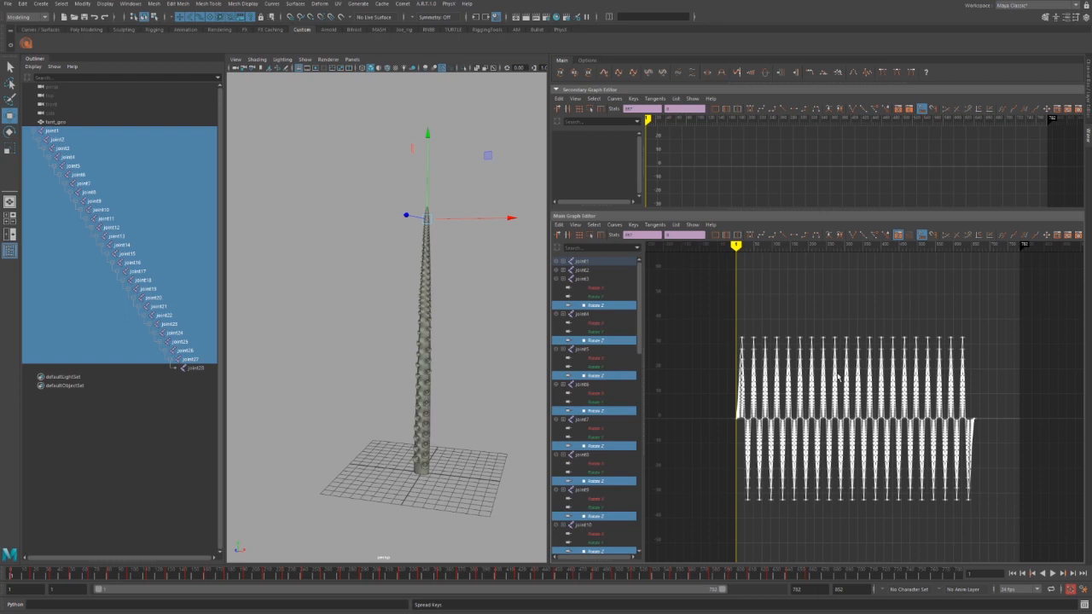
Stagger each joint's rotation keys with Offset Keys, then spread them five steps wider.
left_click(664, 73)
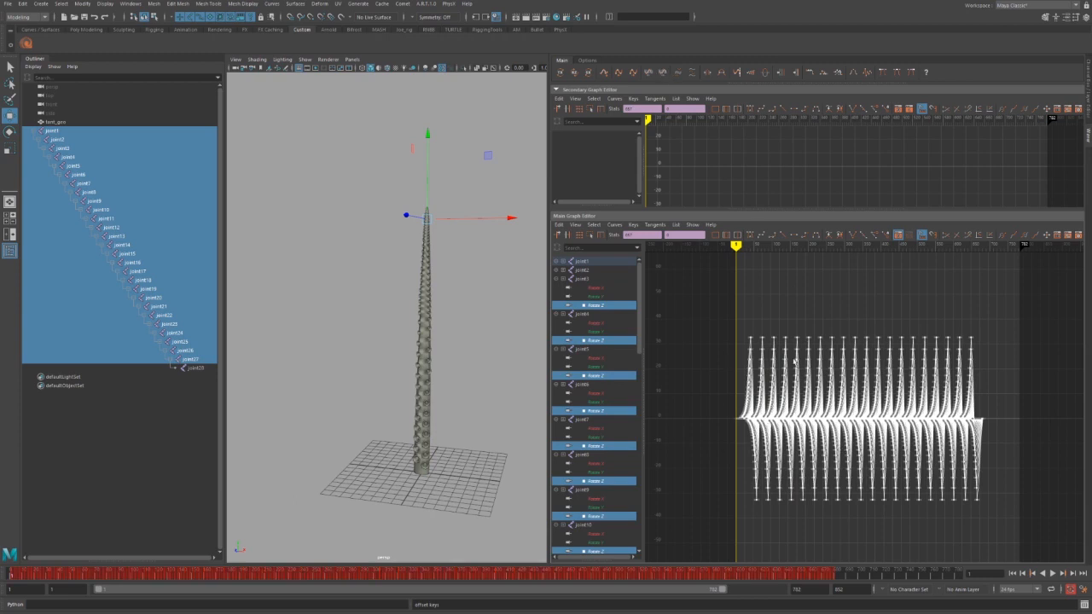
left_click(725, 74)
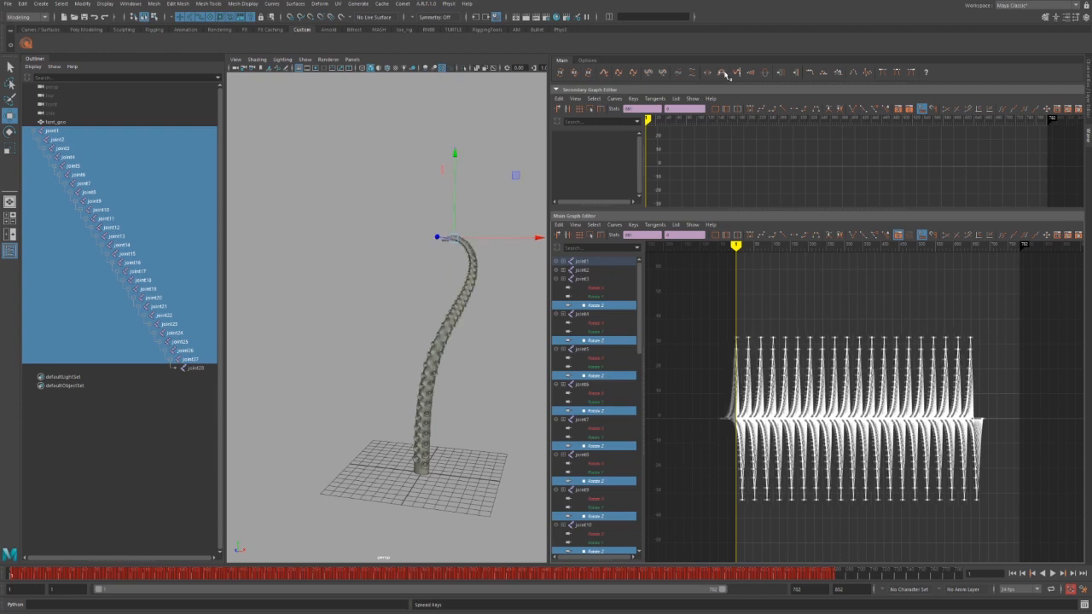
left_click(726, 75)
left_click(726, 75)
left_click(726, 75)
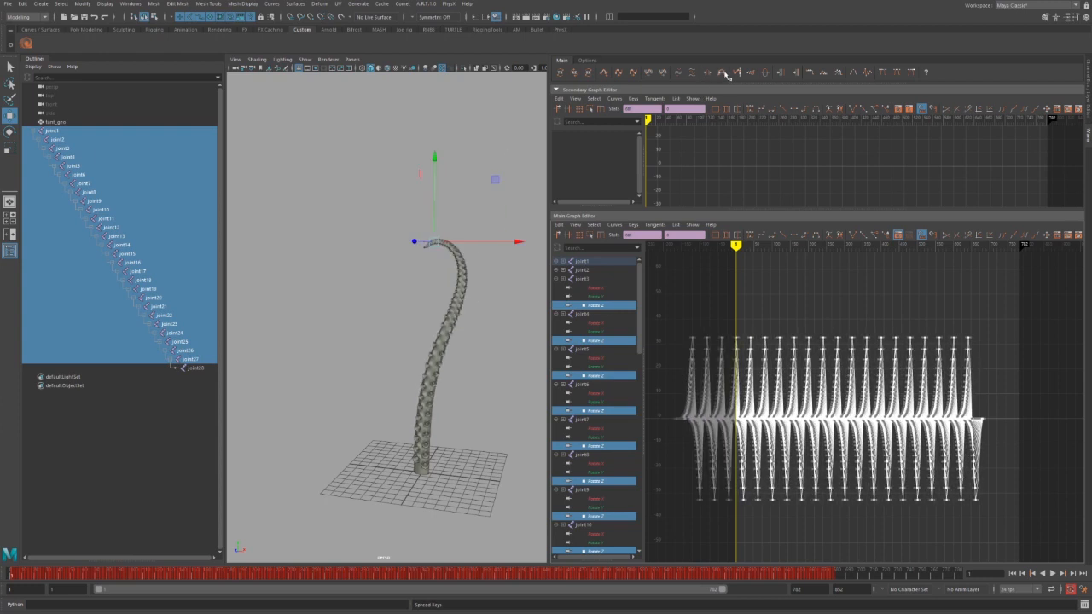
left_click(726, 76)
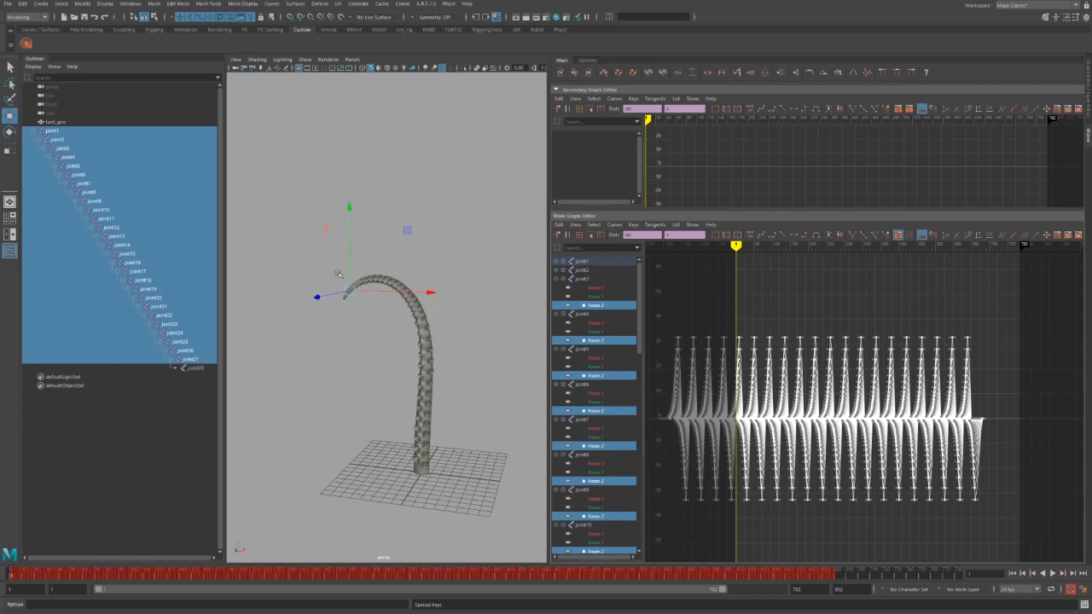
During playback, spread the staggered keys six steps wider and jump to around frame 120.
key("alt+v")
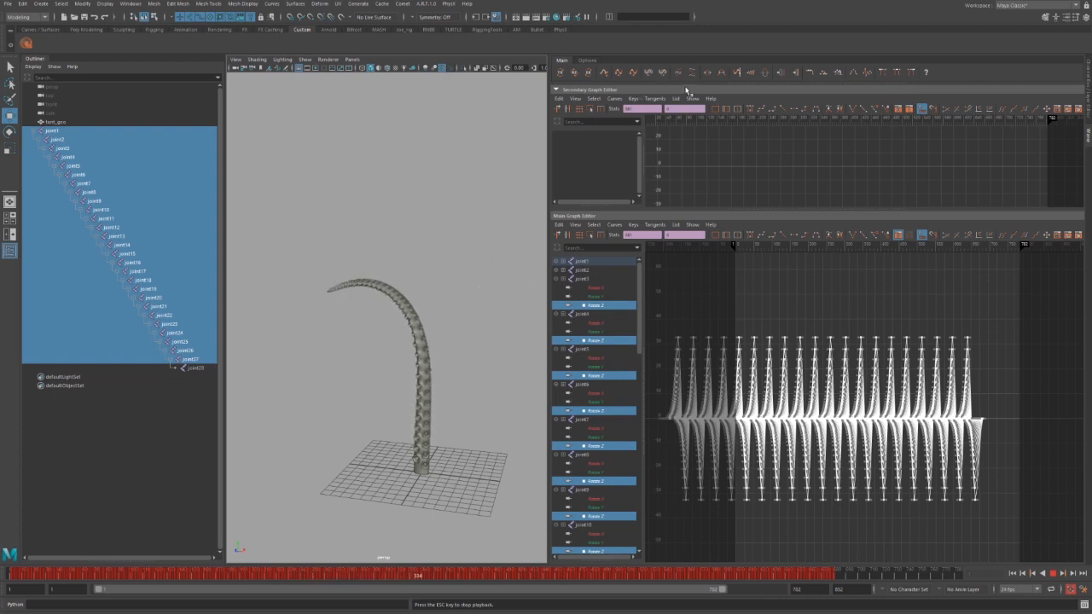
left_click(722, 74)
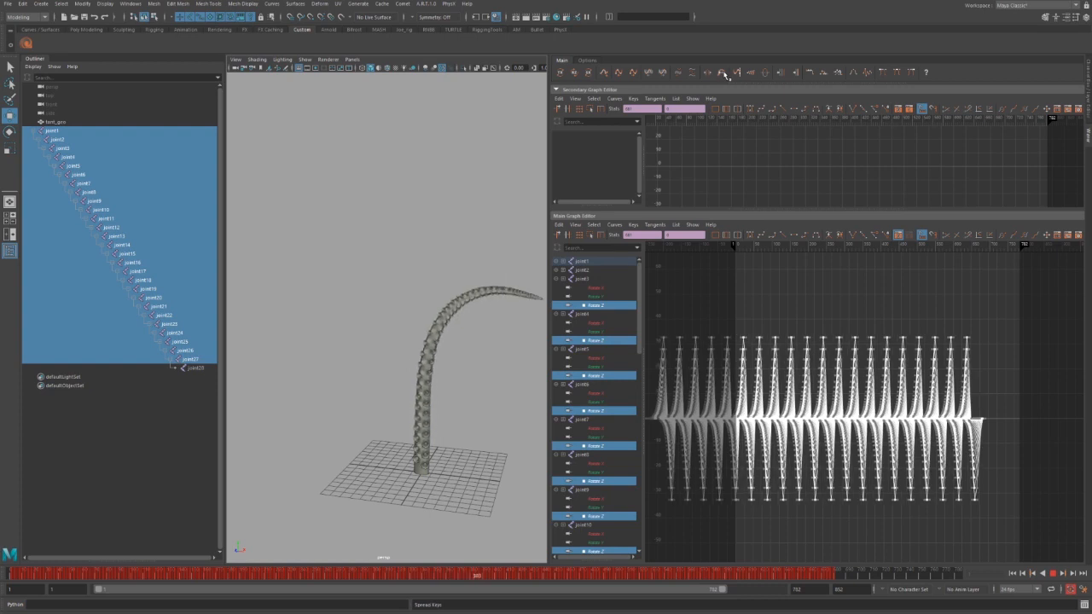
left_click(725, 74)
left_click(724, 74)
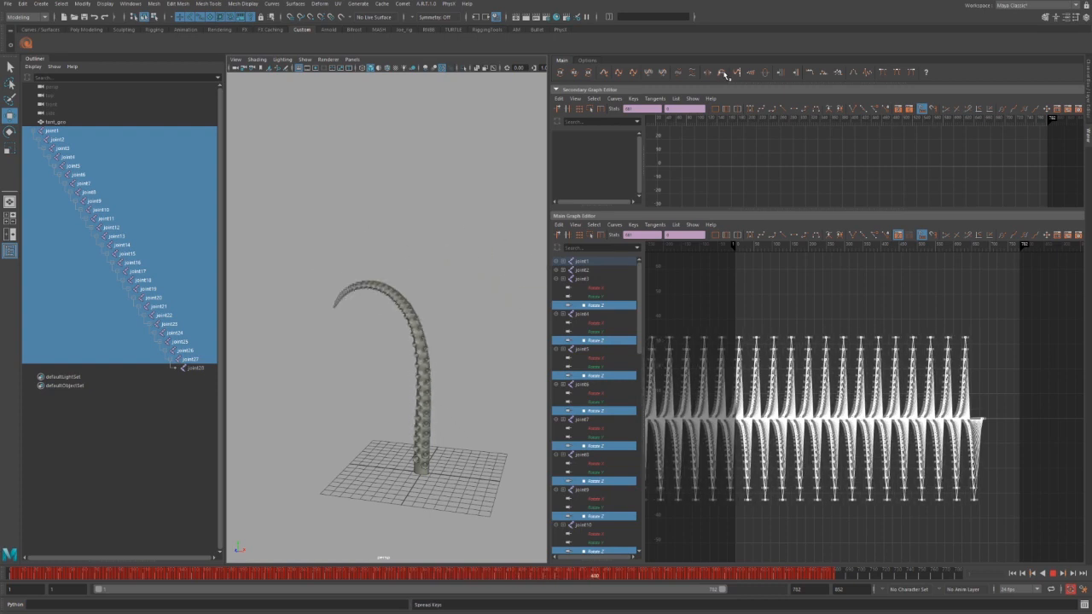
left_click(724, 74)
left_click(725, 74)
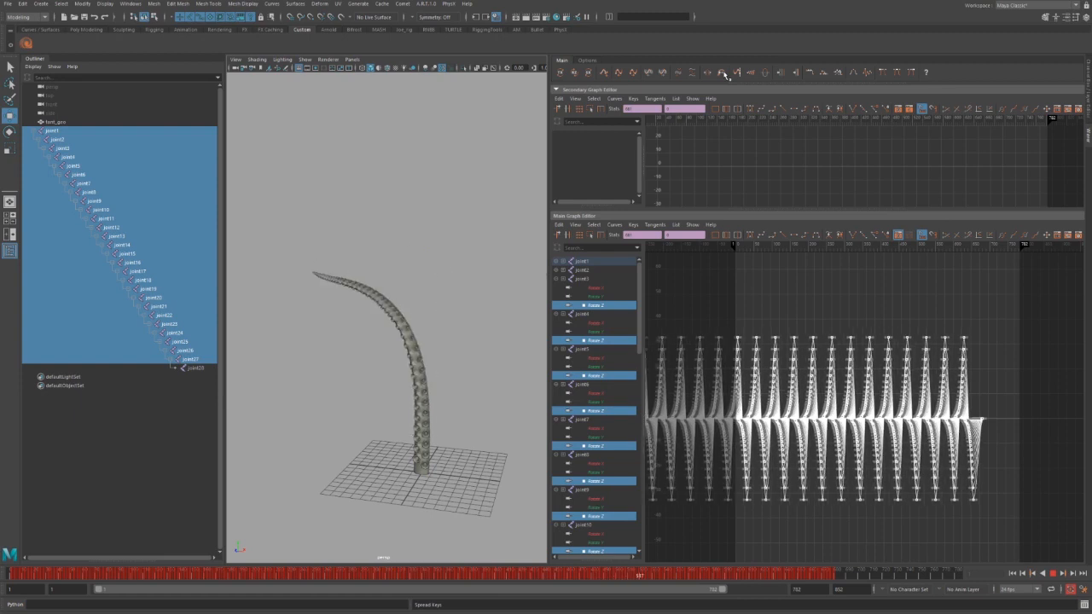
left_click(725, 74)
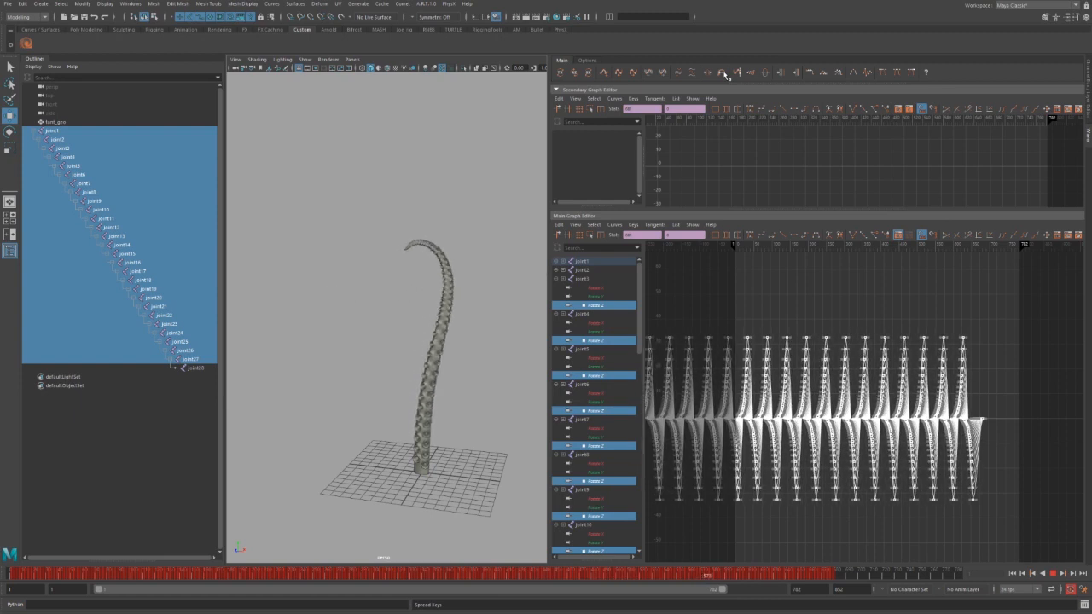
left_click(128, 574)
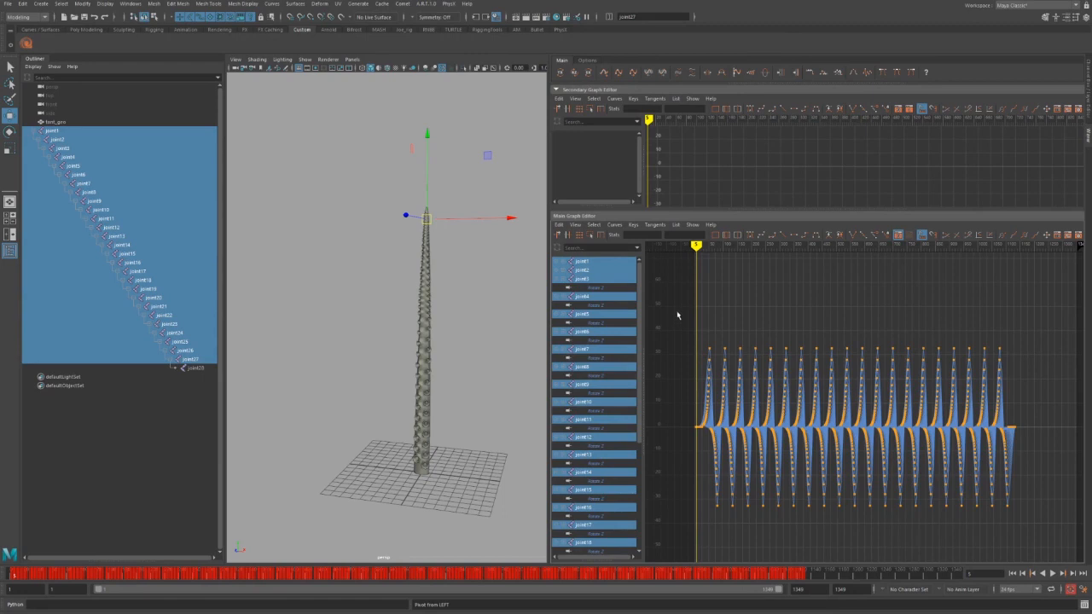
Select the first keys of the wave and apply Fade Keys so the opening swings grow gradually.
left_click_drag(677, 312, 791, 532)
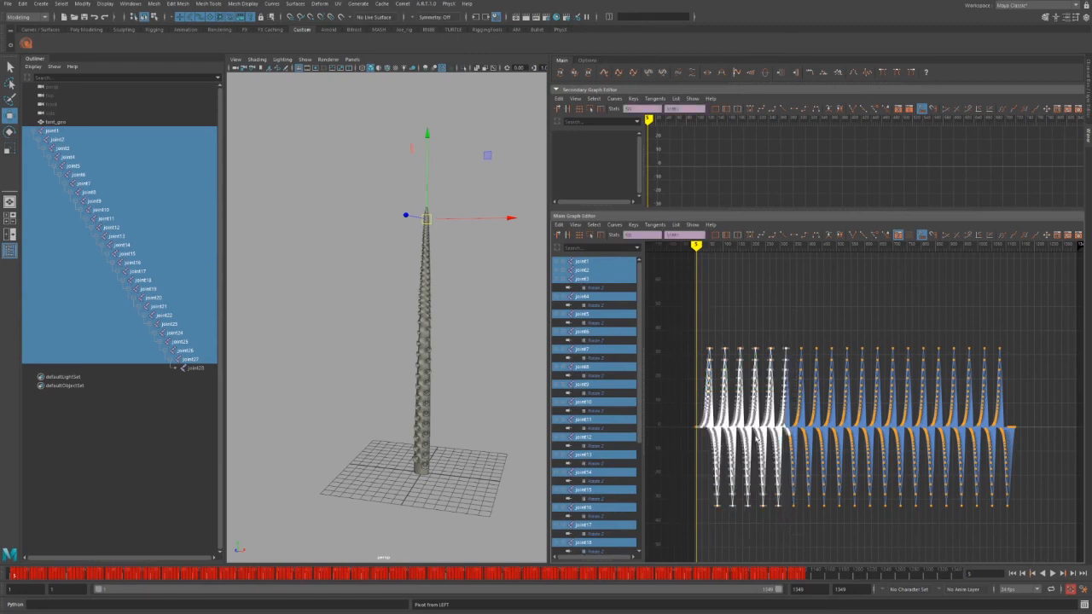
scroll(774, 441, "up", 8)
middle_click_drag(742, 458, 938, 390, "alt")
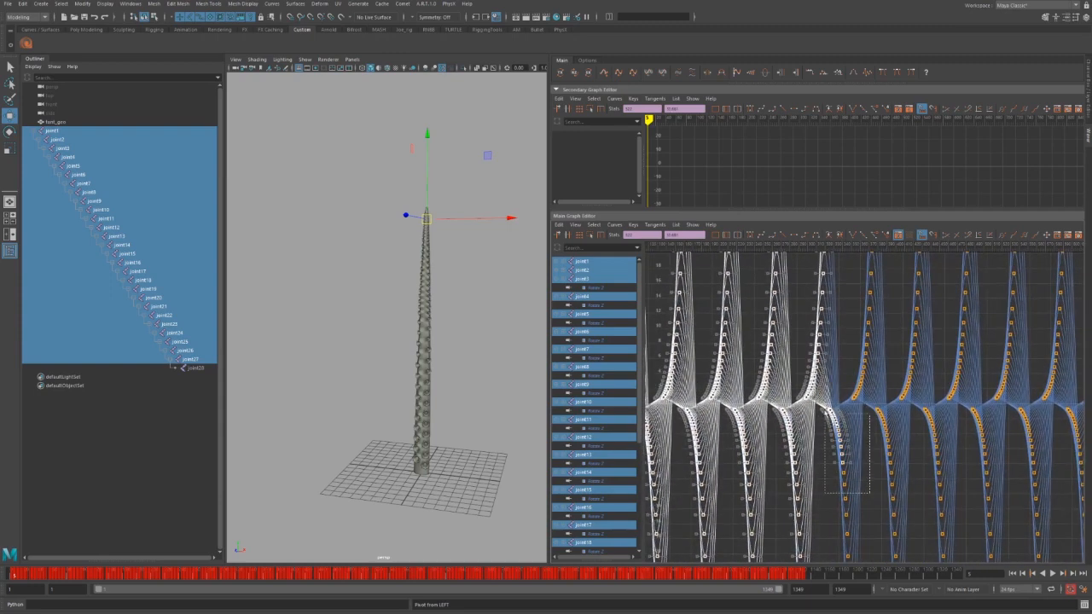
key("a")
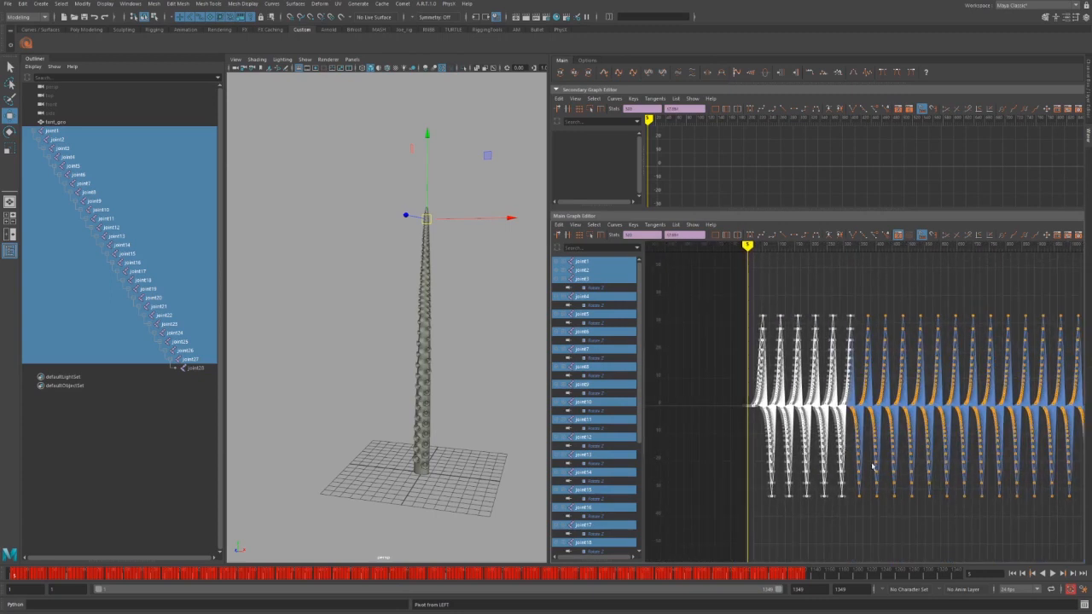
middle_click_drag(871, 466, 809, 479, "alt")
right_click_drag(808, 479, 796, 481, "alt+shift")
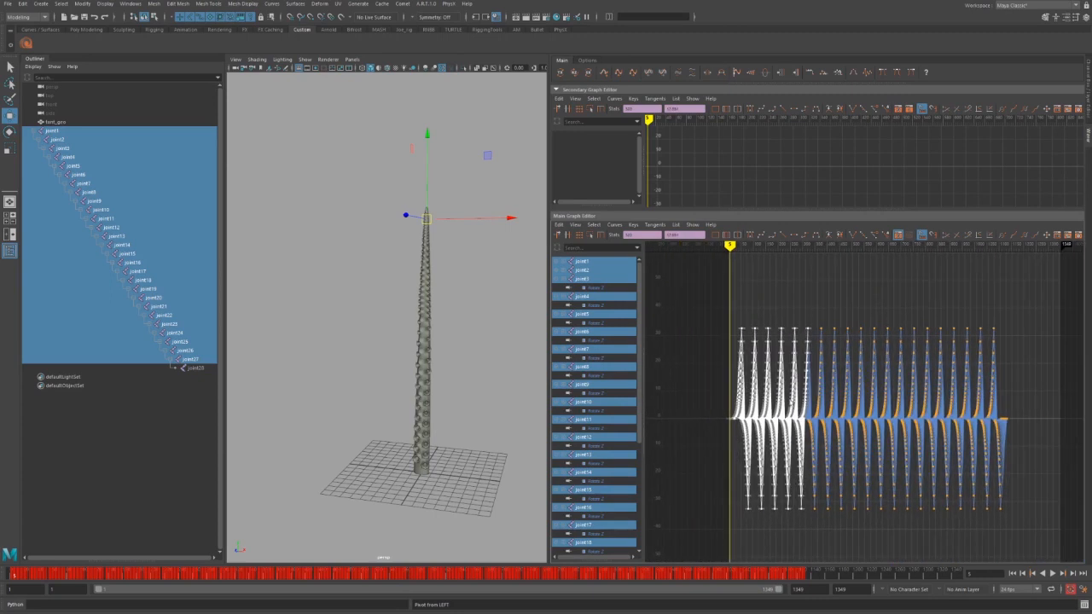
left_click(750, 75)
middle_click_drag(731, 301, 759, 289, "alt")
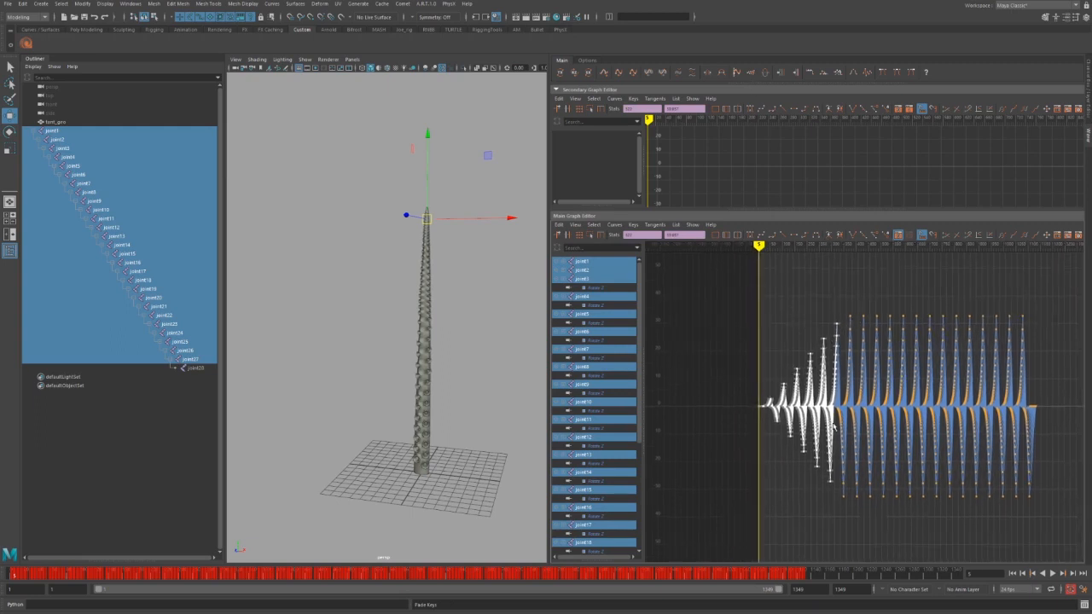
Fade the starting keys in more gradually, then play the animation from around frame 22.
left_click(749, 75)
scroll(780, 344, "up", 3)
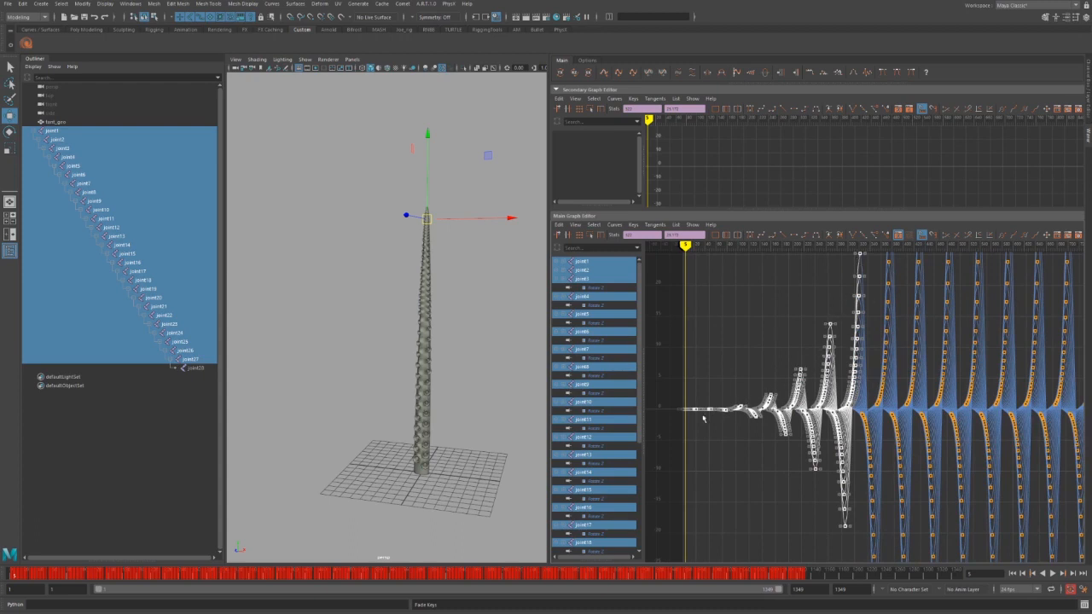
left_click(29, 574)
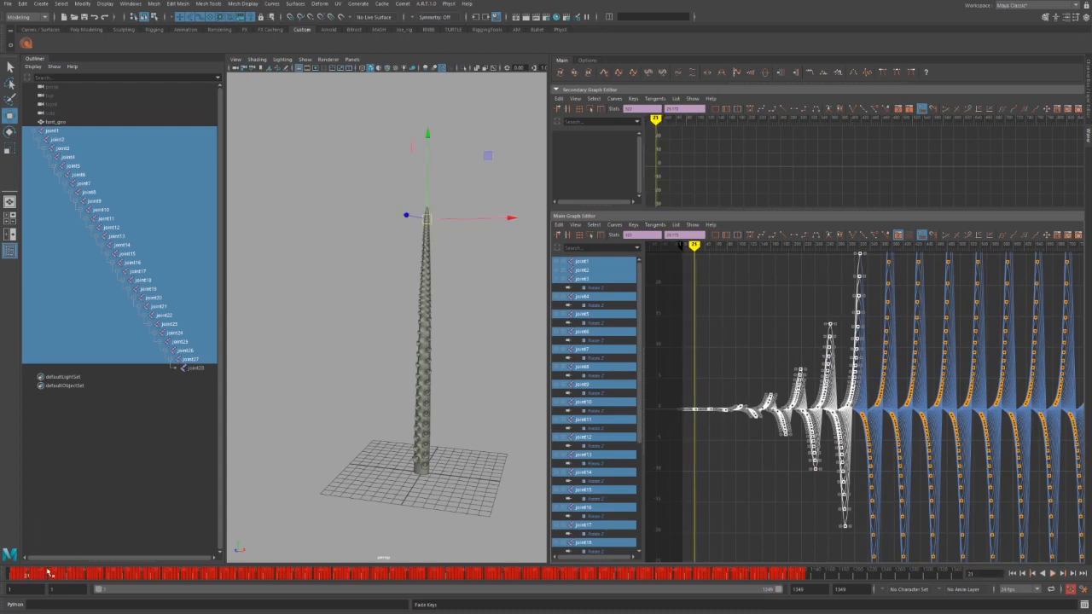
key("alt+v")
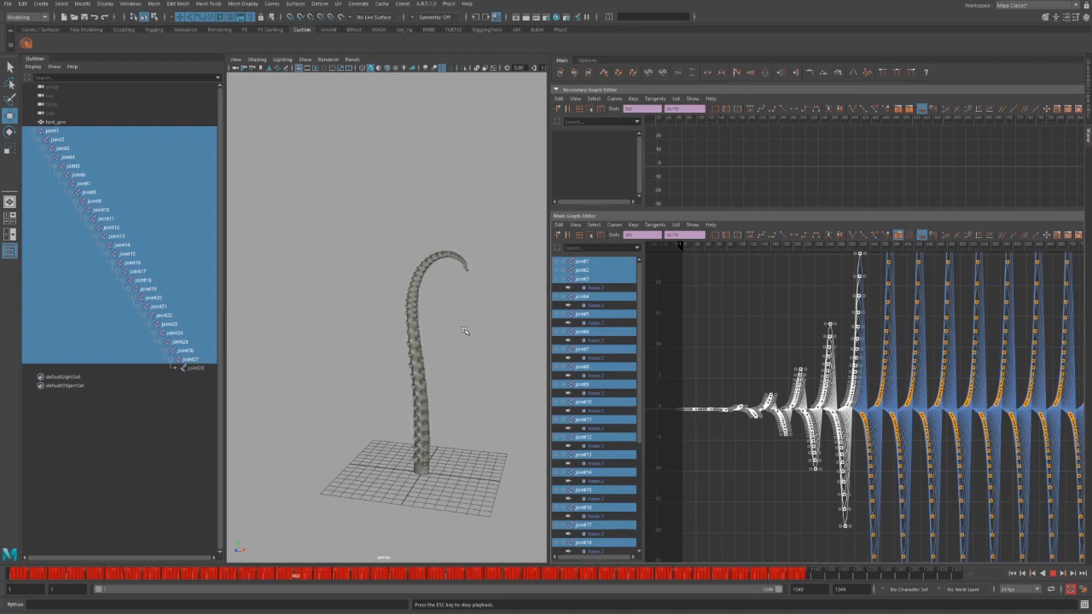
Stop playback, fit the curves in the graph view, and marquee-select the last keys of the wave.
key("Escape")
middle_click_drag(967, 373, 807, 379, "alt")
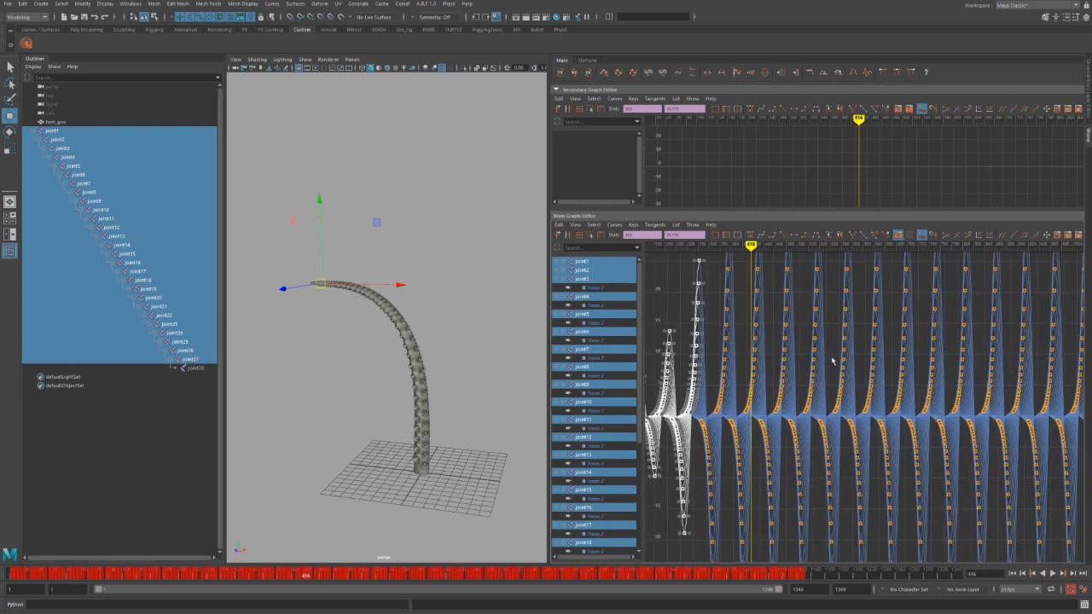
right_click_drag(832, 361, 882, 419, "alt+shift")
middle_click_drag(883, 418, 811, 415, "alt")
right_click_drag(811, 413, 778, 408, "alt+shift")
left_click_drag(992, 284, 843, 515)
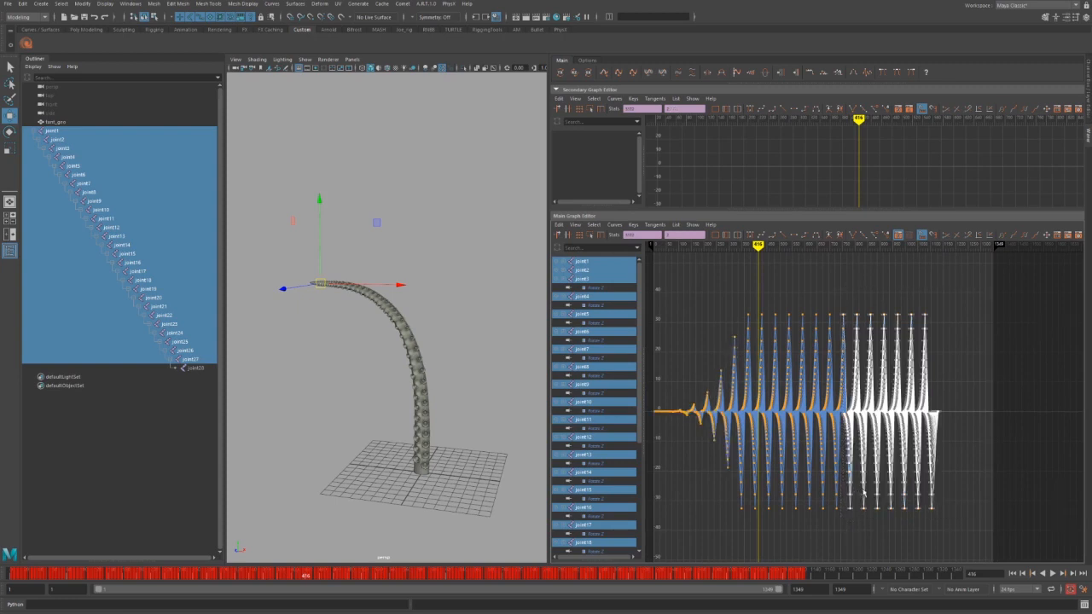
right_click_drag(865, 493, 908, 465, "alt")
left_click_drag(1023, 269, 764, 559)
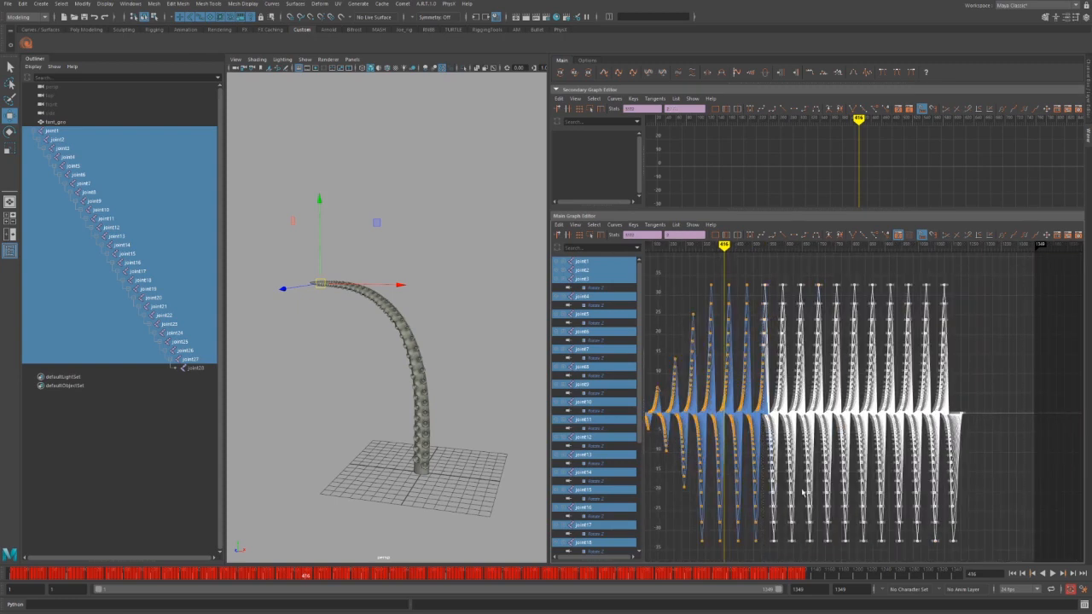
Apply Fade Keys twice to taper the final swings to flat, then play the animation back.
left_click(752, 77)
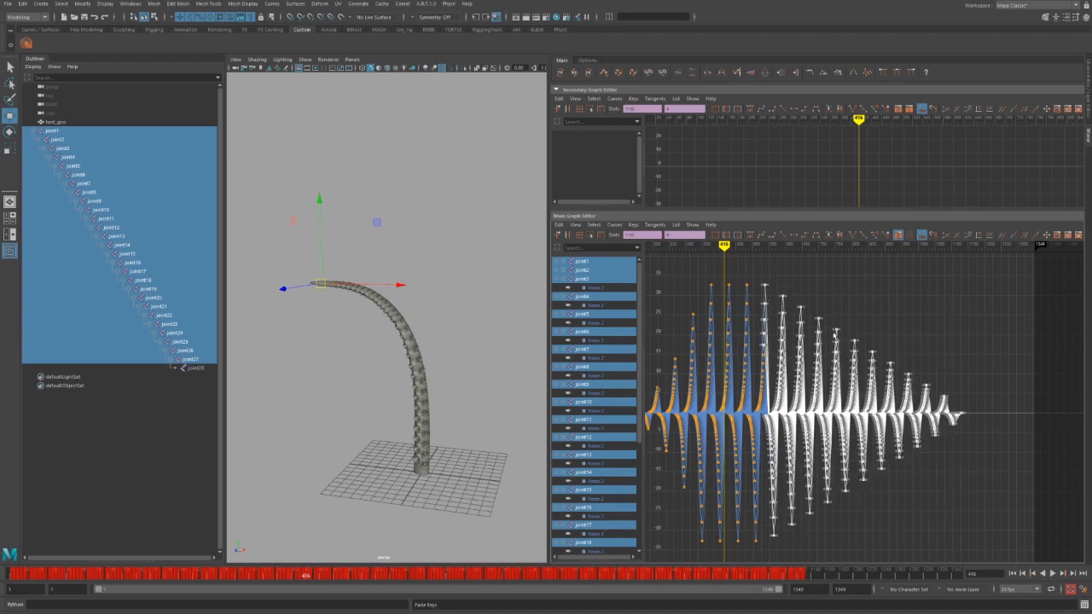
left_click(752, 75)
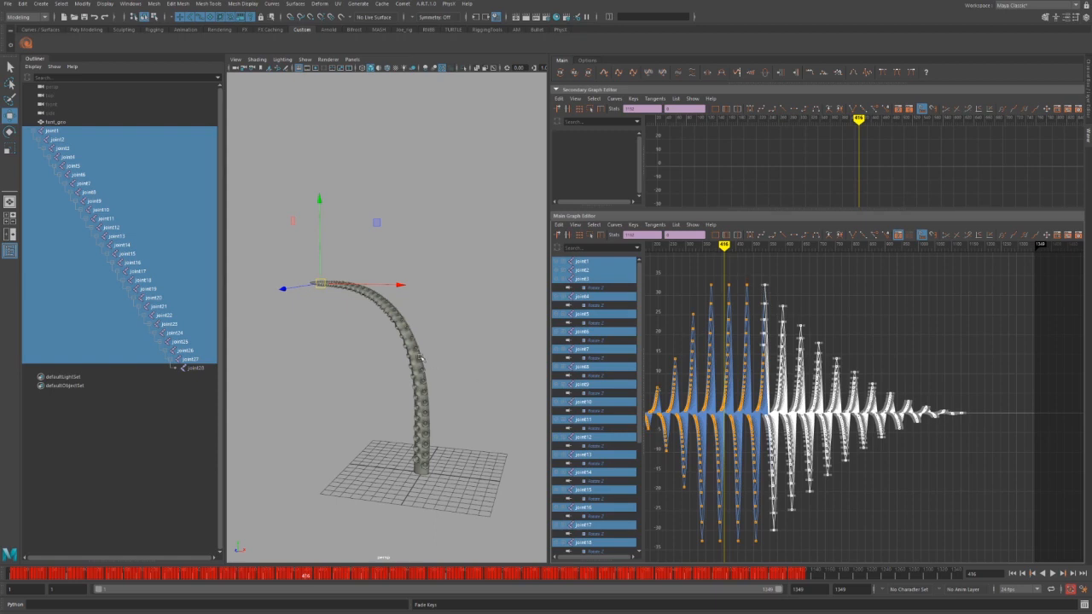
key("alt+v")
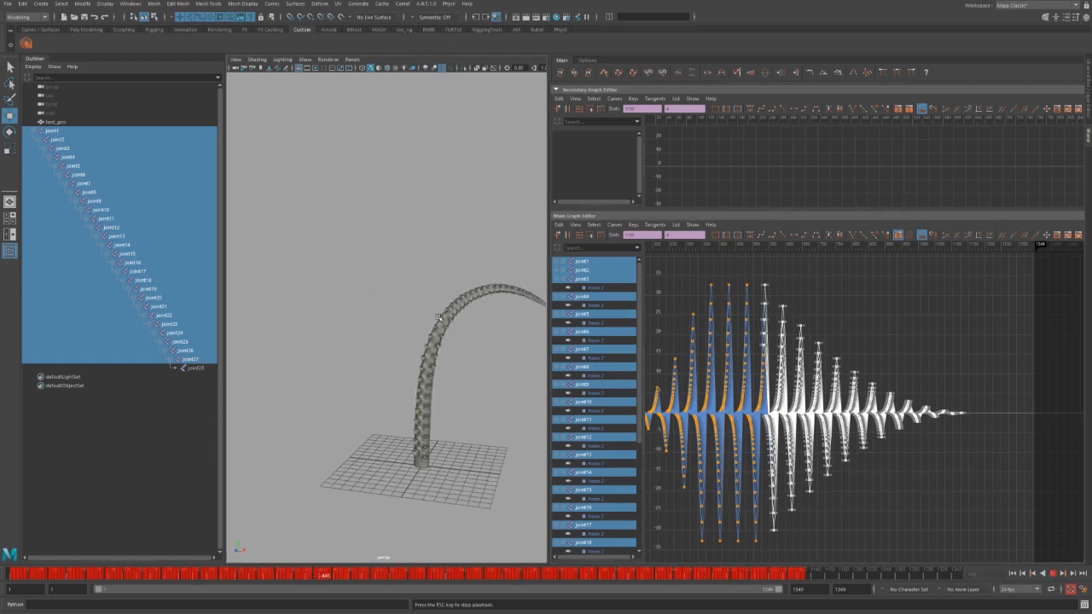
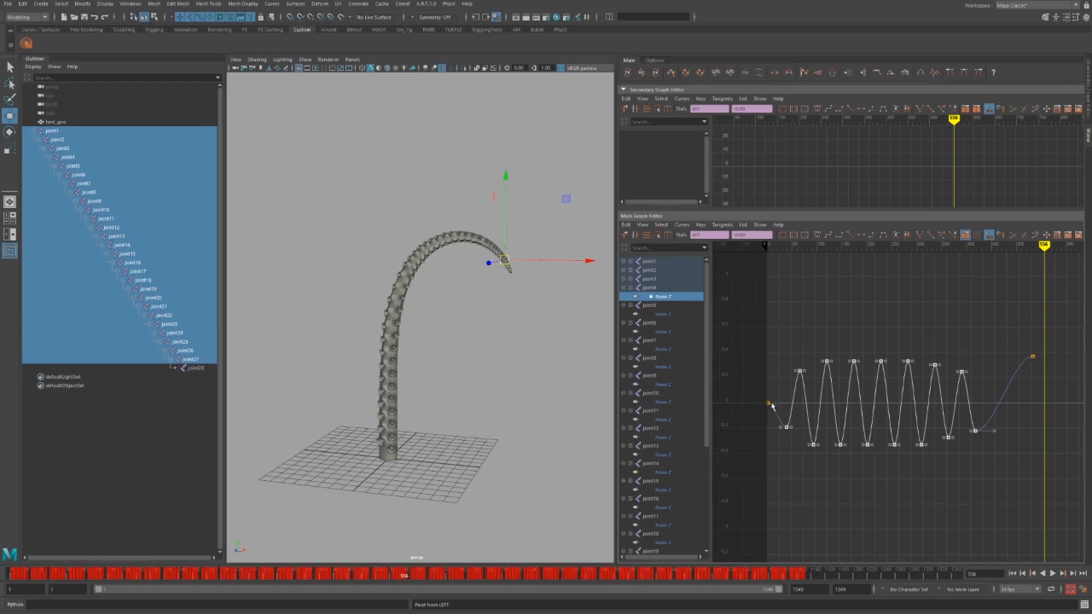
Flip joint4's Rotate Z curve vertically several times, returning it to its original shape.
left_click(834, 73)
left_click(833, 73)
left_click(834, 74)
left_click(834, 74)
left_click(834, 75)
left_click(834, 74)
left_click(834, 74)
left_click(834, 74)
left_click(833, 74)
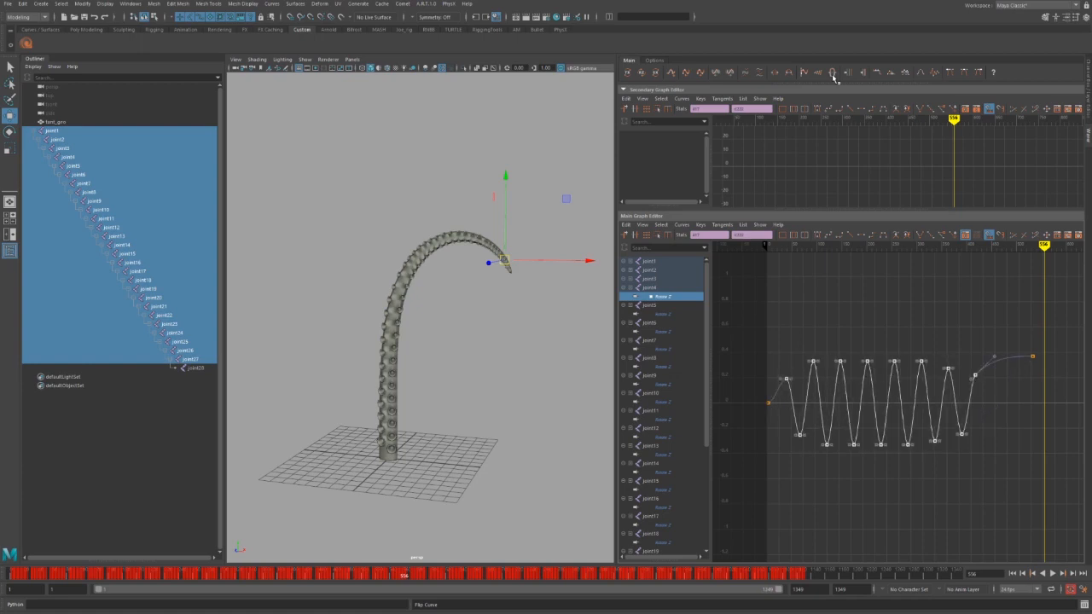
left_click(834, 74)
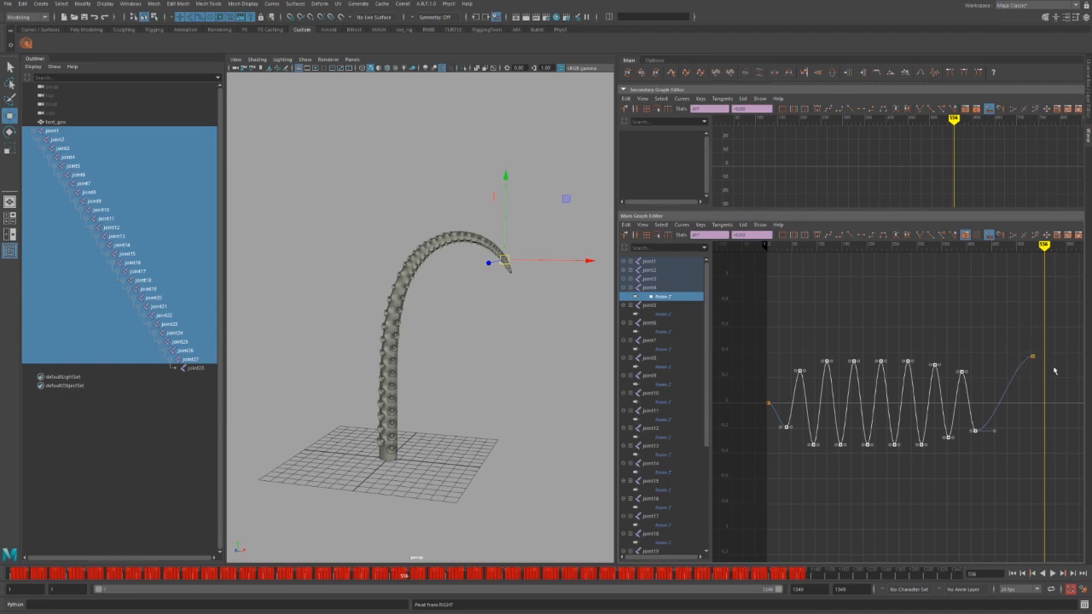
left_click(834, 74)
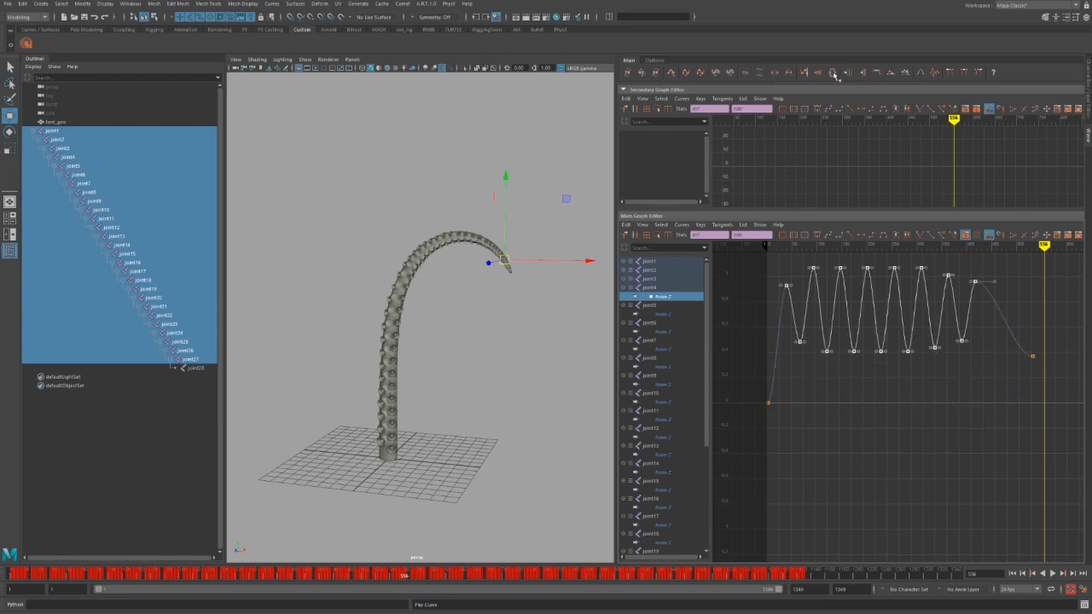
left_click(835, 73)
left_click(834, 73)
left_click(835, 74)
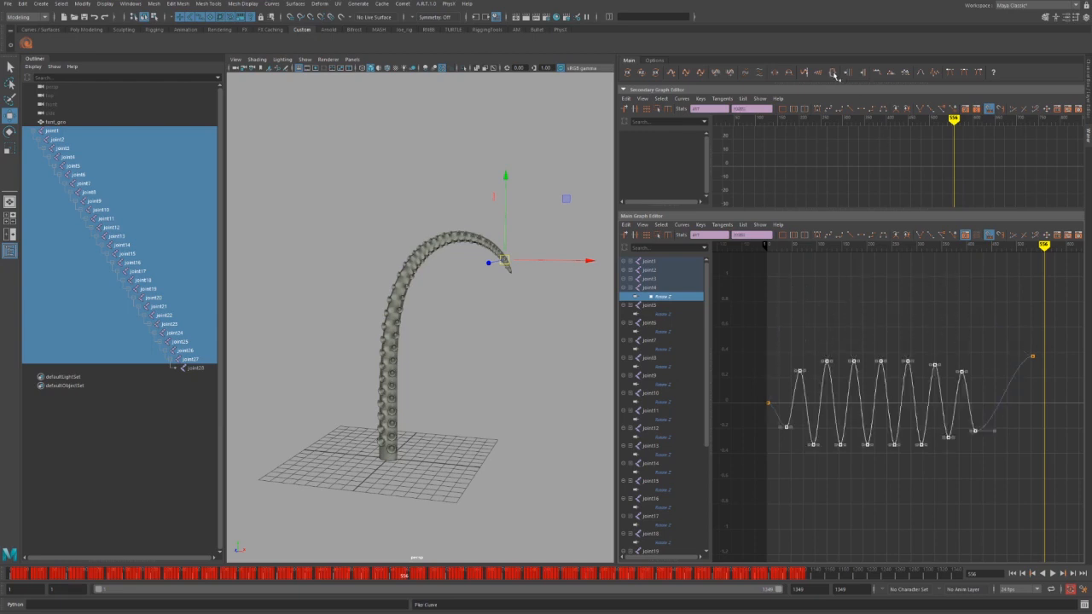
left_click(835, 74)
left_click(835, 75)
Select the left half of the wave's keys and flip that half to match the other half.
left_click_drag(761, 338, 883, 457)
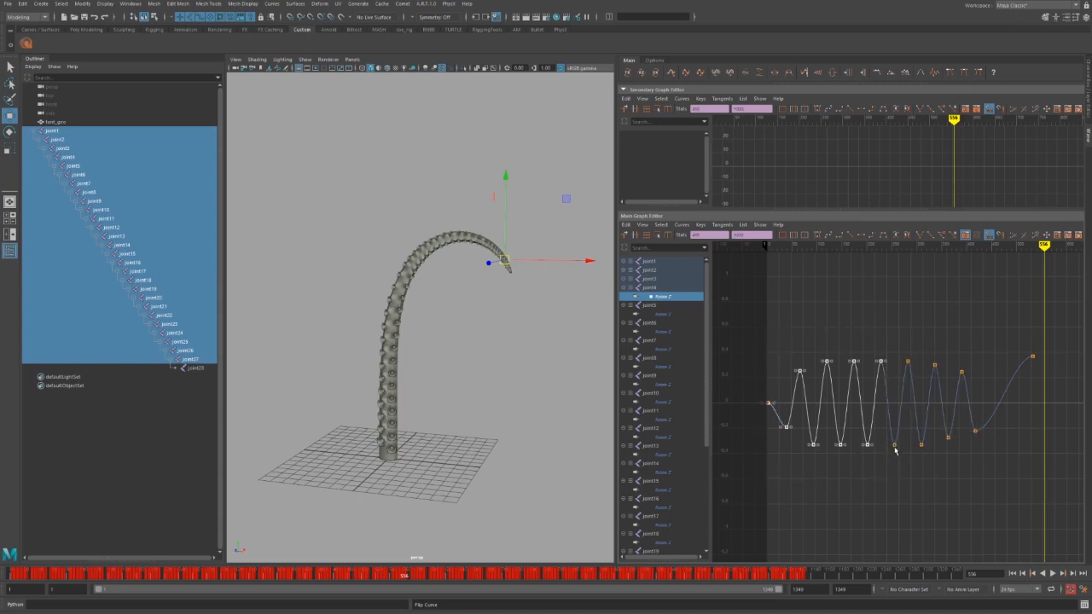
left_click(835, 75)
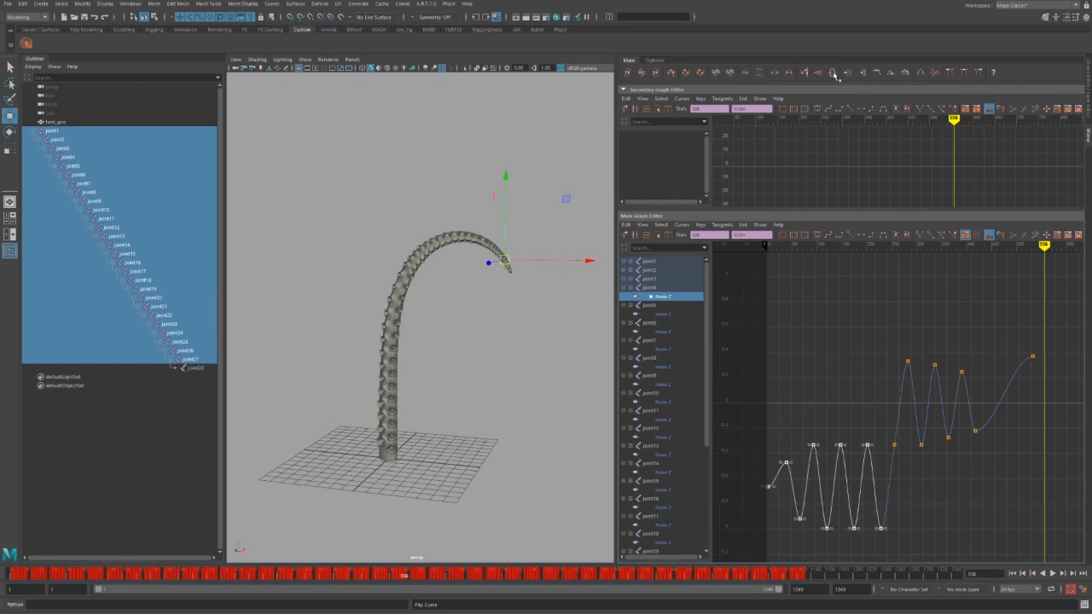
left_click(835, 75)
left_click(835, 75)
left_click(835, 74)
left_click(835, 74)
left_click(836, 74)
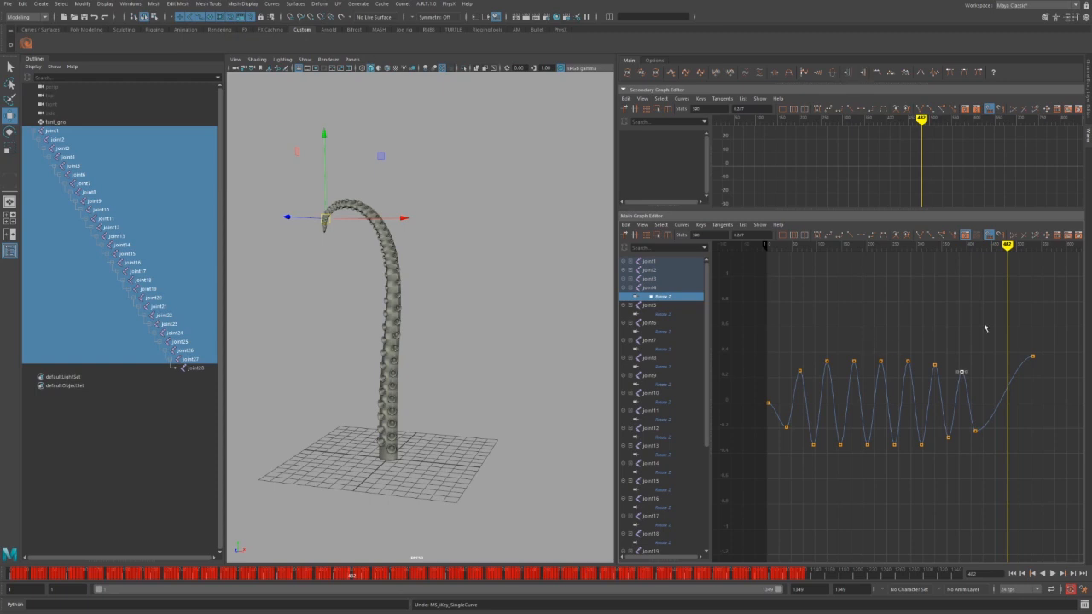
Select all Rotate Z keys, push the wave's amplitude up, then pull it down toward zero.
left_click_drag(999, 312, 750, 450)
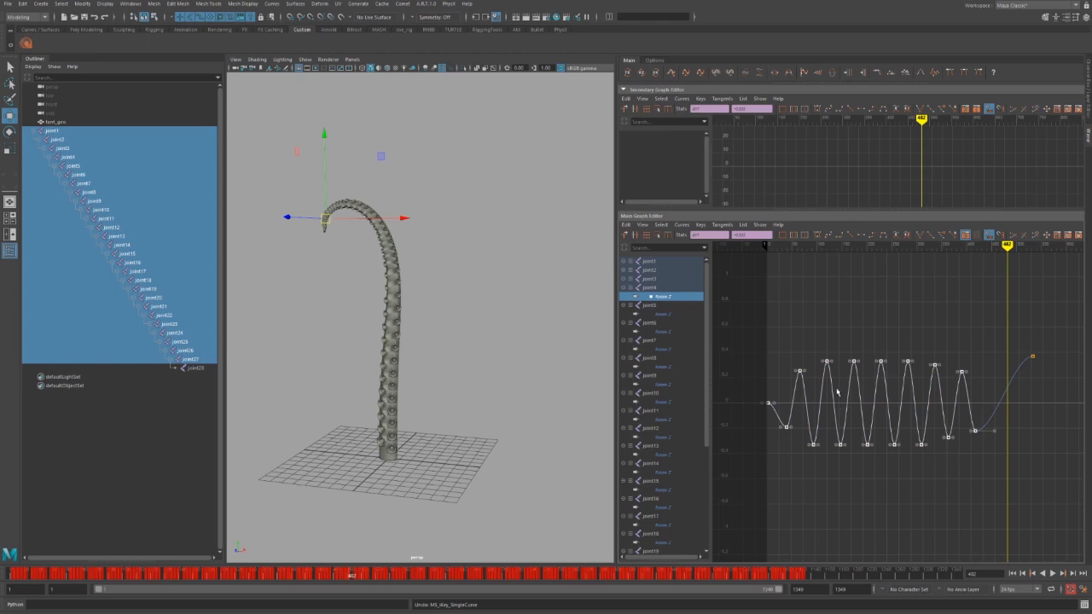
left_click(863, 75)
left_click(863, 75)
left_click(863, 76)
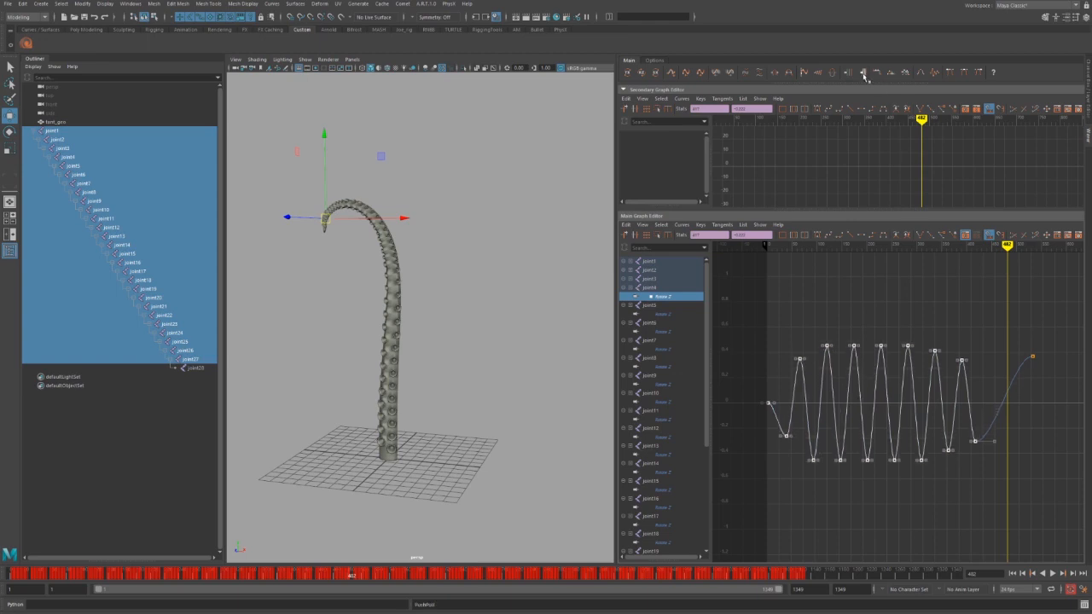
left_click(864, 75)
left_click(863, 75)
left_click(864, 75)
left_click(849, 73)
left_click(849, 73)
left_click(849, 73)
left_click(849, 73)
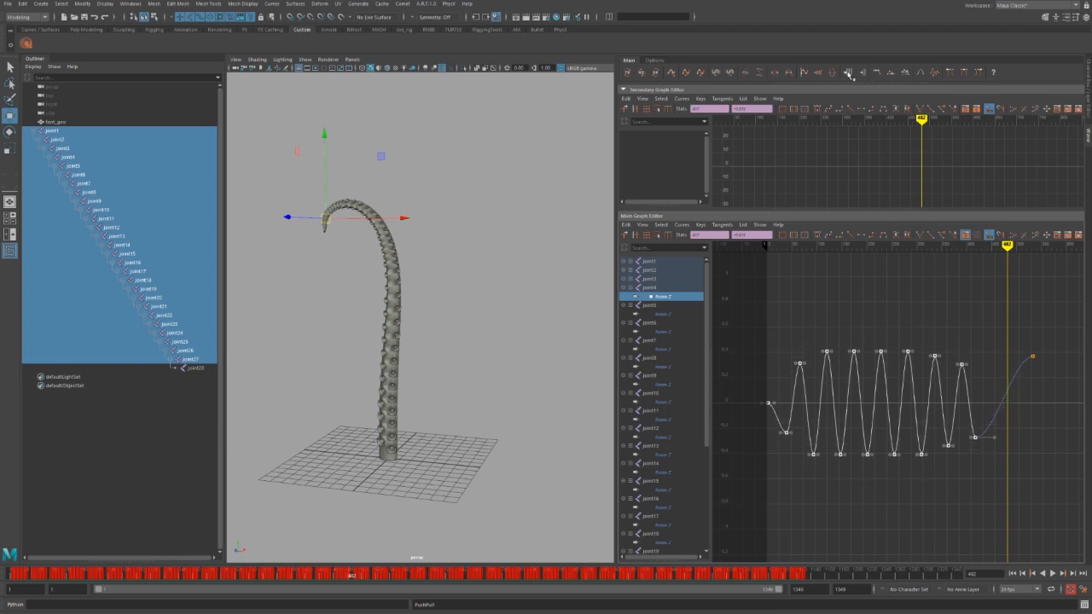
left_click(849, 73)
left_click(849, 74)
left_click(849, 74)
left_click(849, 73)
left_click(849, 74)
left_click(849, 74)
left_click(849, 74)
left_click(849, 74)
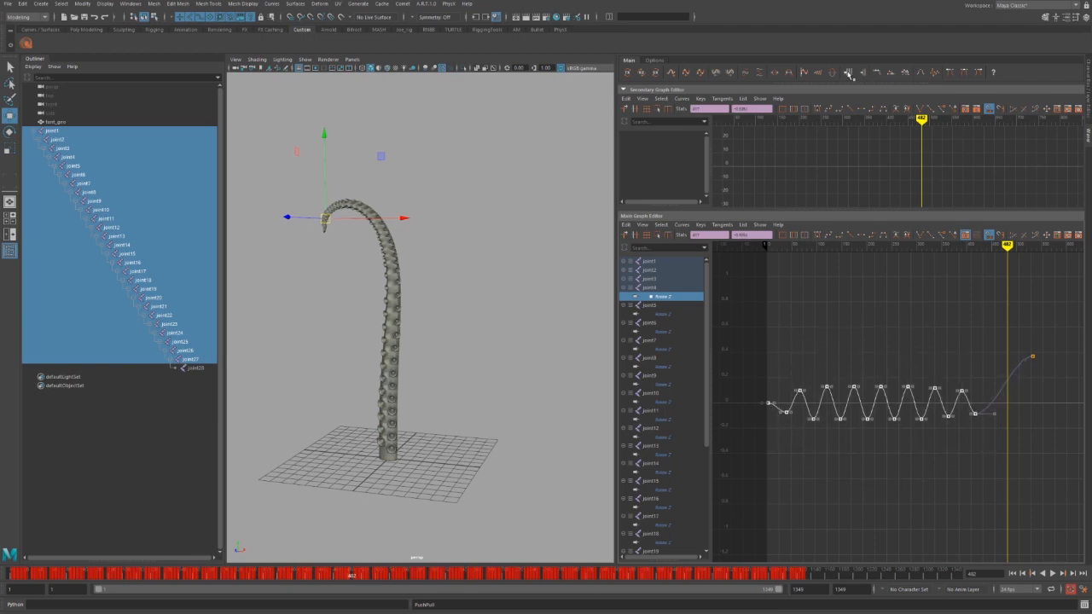
left_click(849, 75)
Push the amplitude back up five steps and display joint5's Rotate Z curve.
left_click(862, 75)
left_click(863, 75)
left_click(863, 75)
left_click(862, 75)
left_click(863, 75)
left_click(862, 75)
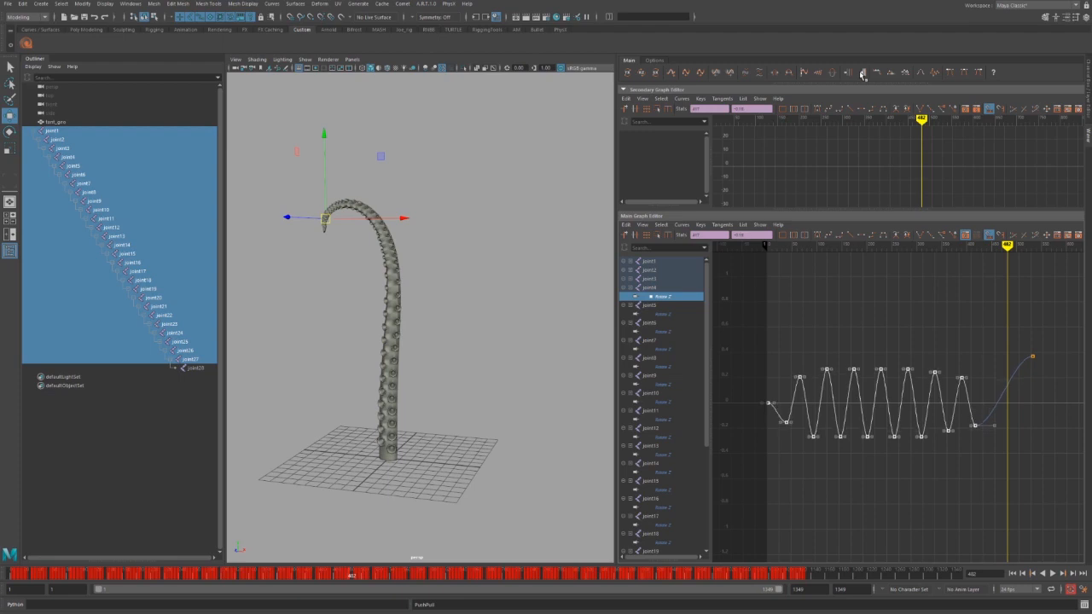
left_click(862, 75)
left_click(862, 76)
left_click(863, 75)
left_click(862, 75)
left_click(674, 314)
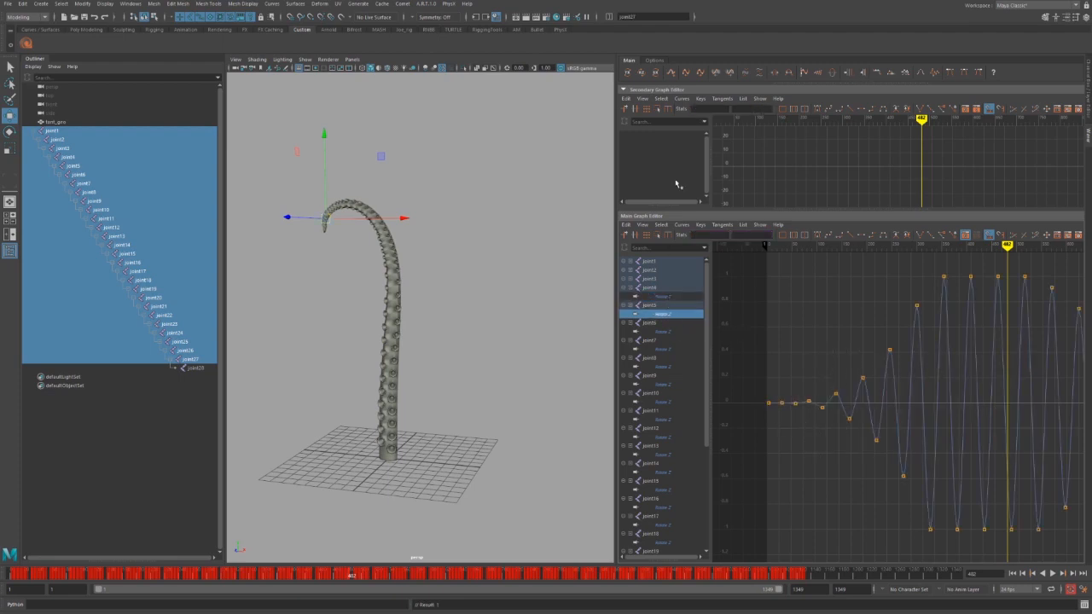
Cycle to every joint's Rotate Z curves, frame them, and briefly play the animation.
left_click(640, 74)
left_click(639, 75)
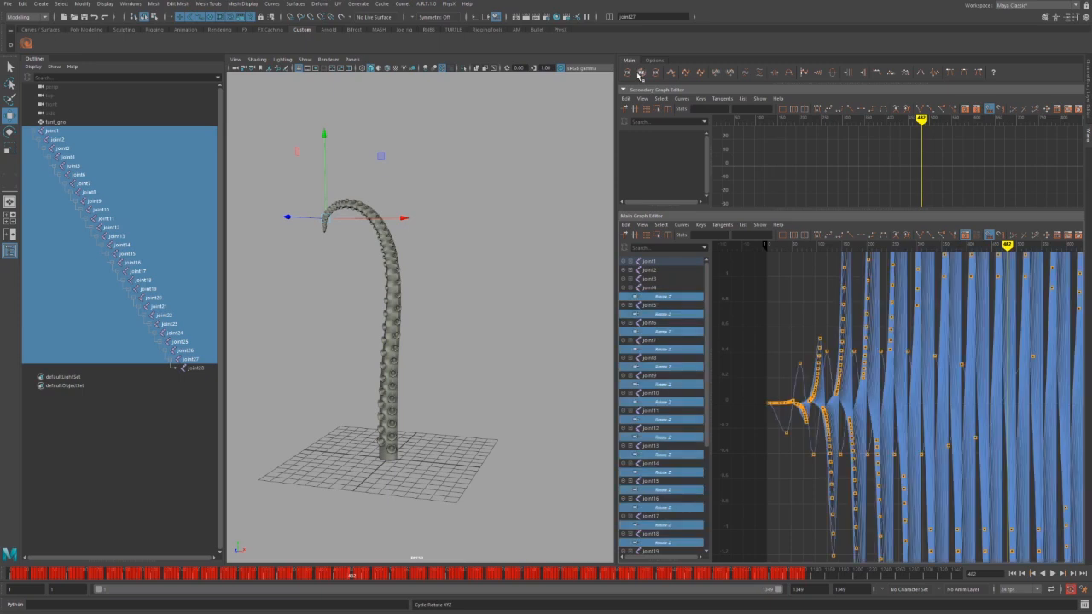
right_click_drag(981, 349, 862, 376, "alt")
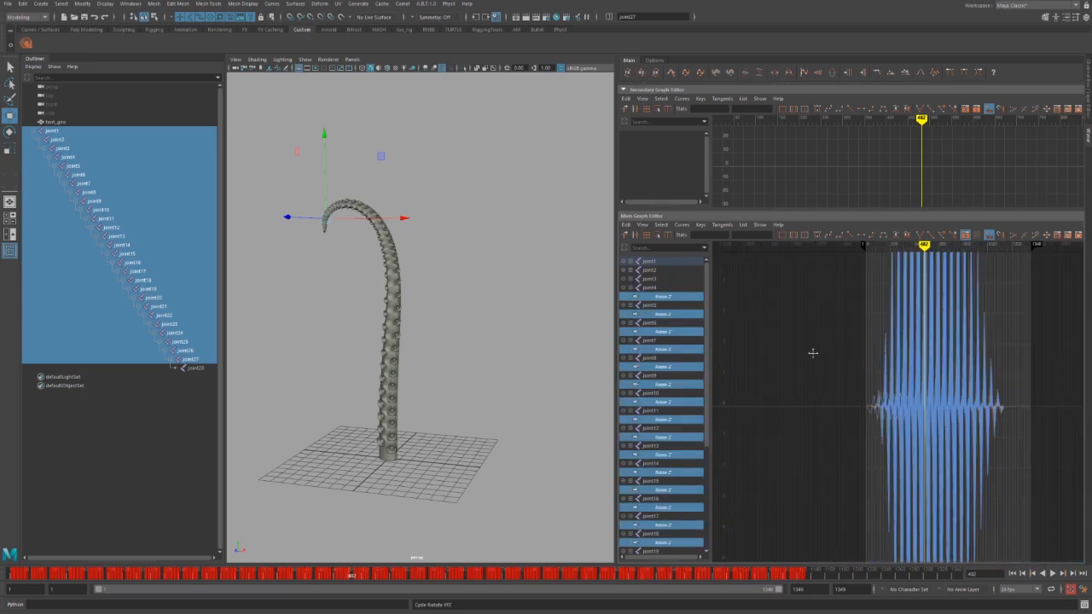
middle_click_drag(813, 354, 752, 342, "alt")
right_click_drag(858, 426, 825, 417, "alt+shift")
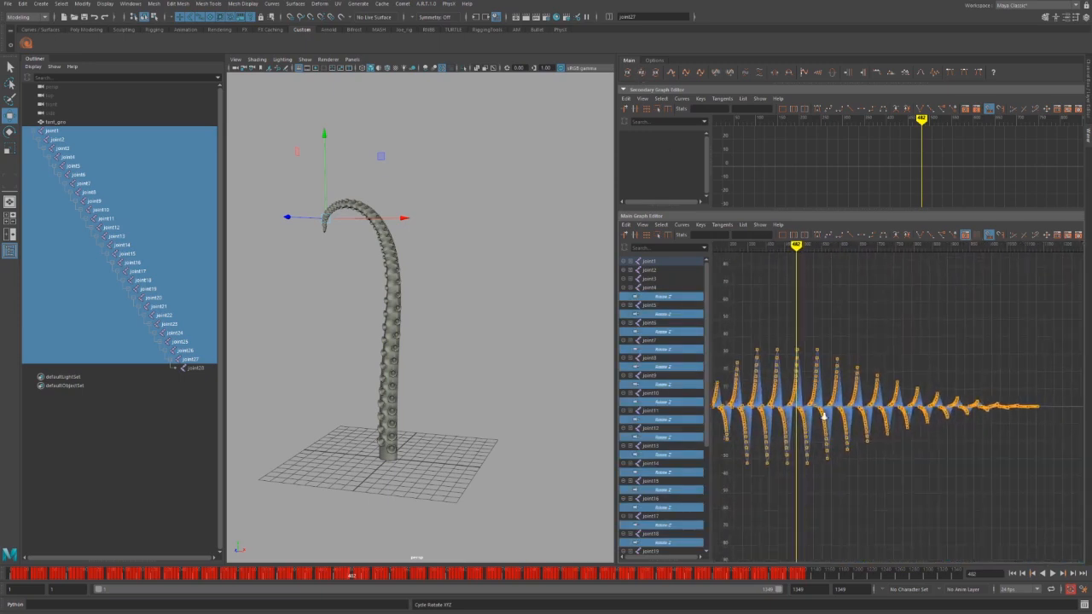
key("f")
key("alt+v")
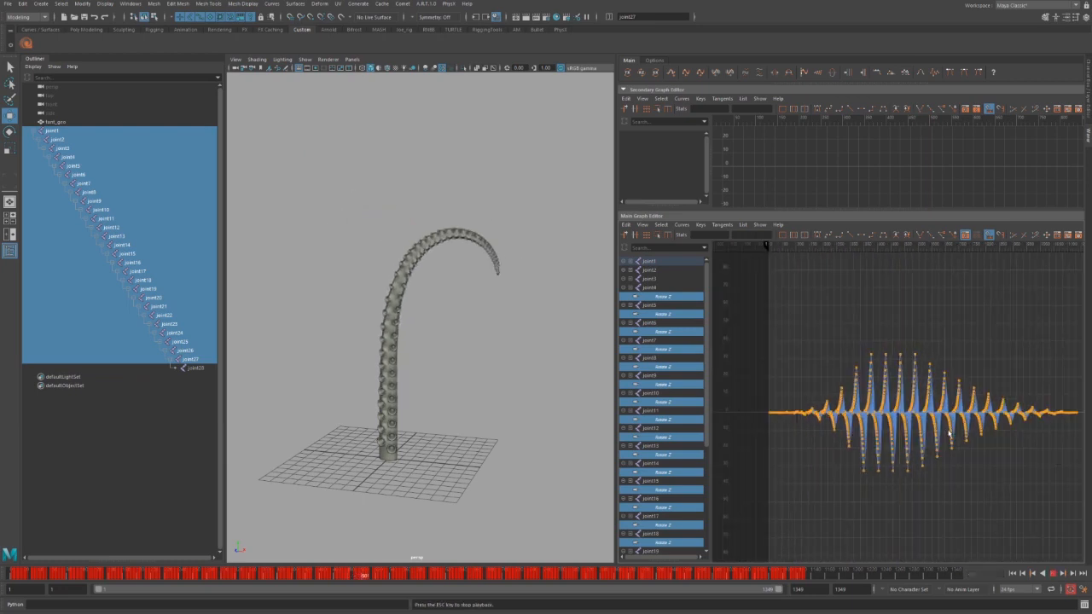
key("Escape")
Select all keys on the Rotate Z curves and push their amplitude up four steps.
scroll(1033, 347, "down", 1)
left_click_drag(1062, 337, 771, 495)
left_click(863, 72)
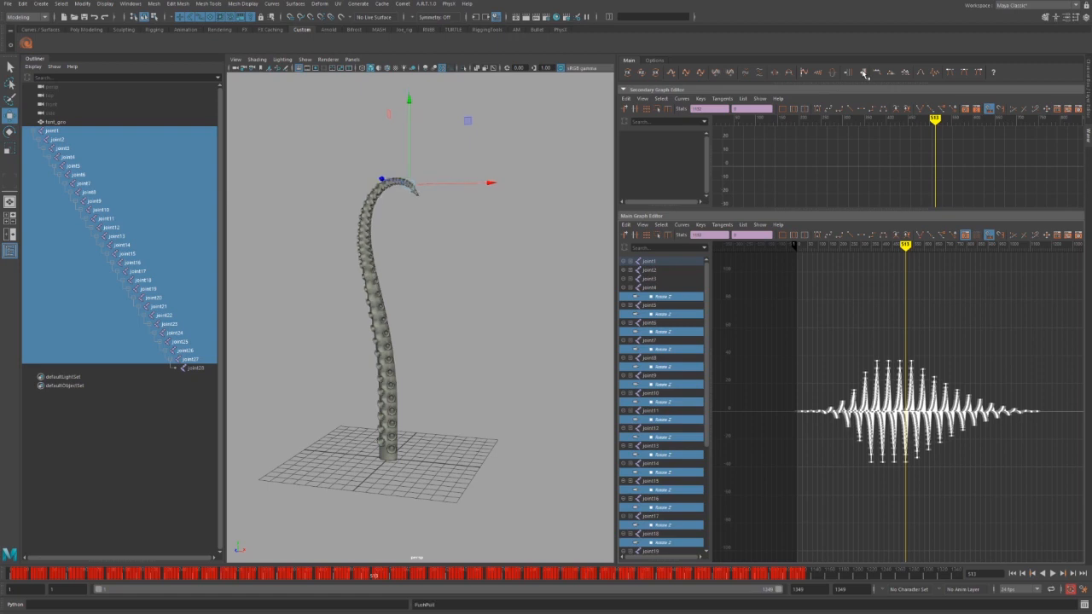
left_click(863, 73)
left_click(863, 73)
left_click(864, 74)
left_click(863, 74)
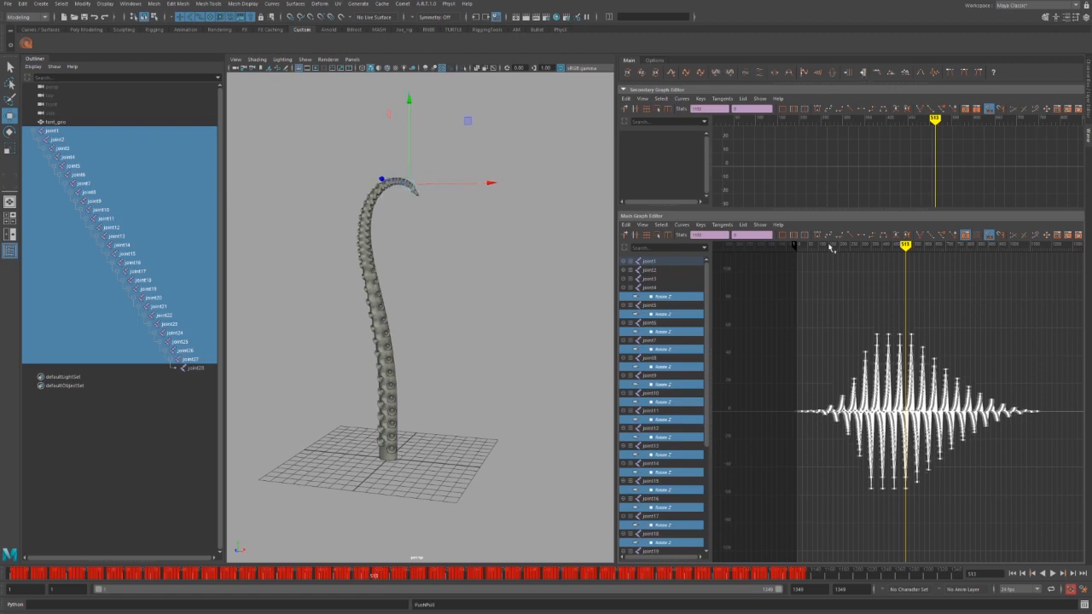
Play back the ripple while pulling the curves' amplitude down four steps, then stop.
key("alt+v")
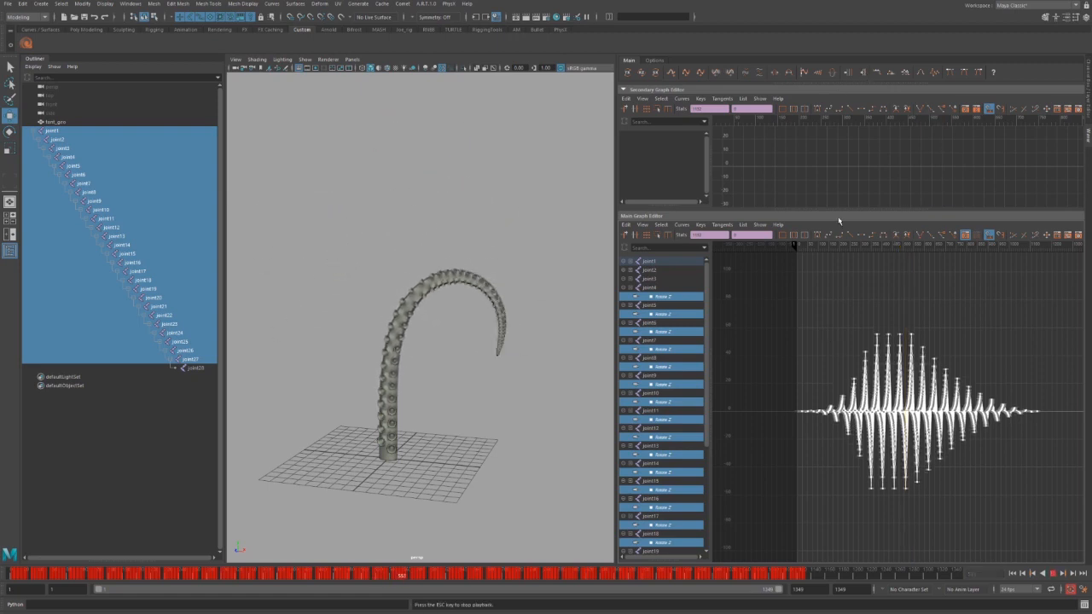
left_click(850, 74)
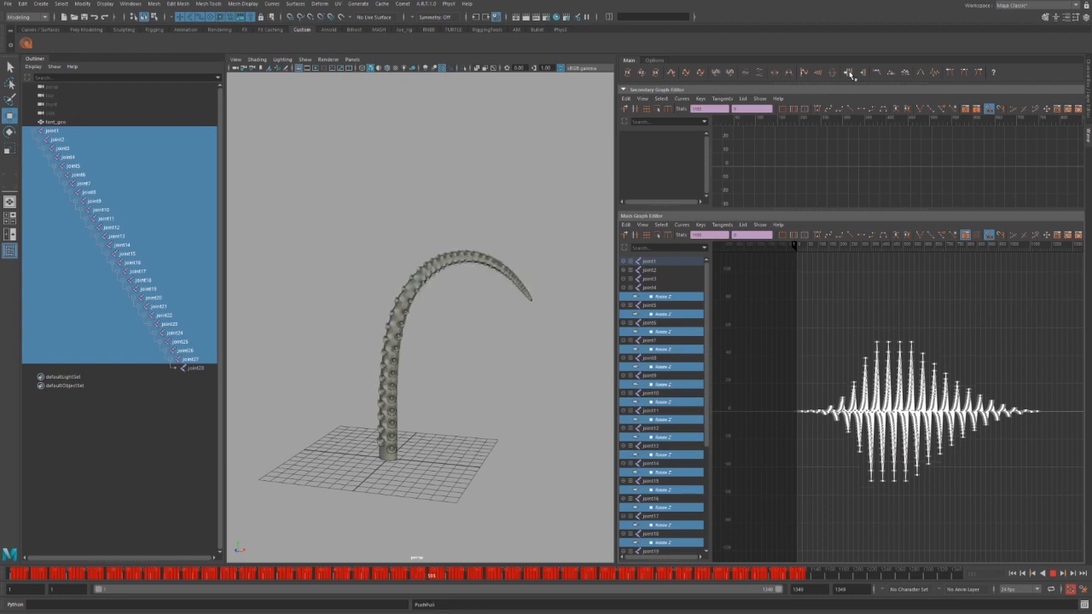
left_click(850, 74)
left_click(850, 73)
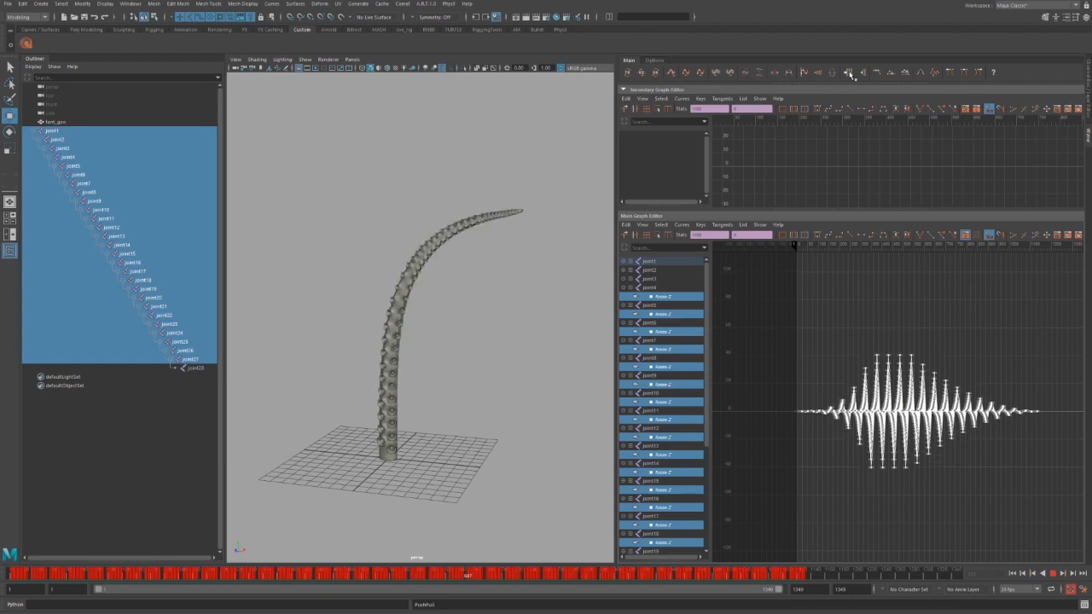
left_click(850, 73)
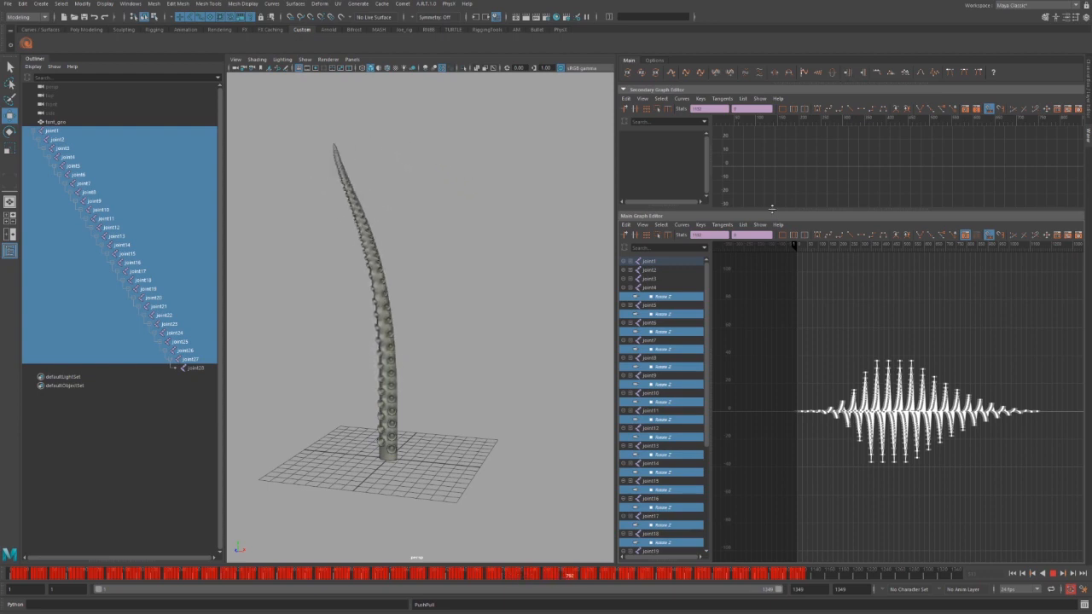
key("Escape")
Isolate joint4's Rotate Z curve, frame its keys, and bring the wave's end into view.
left_click(665, 296)
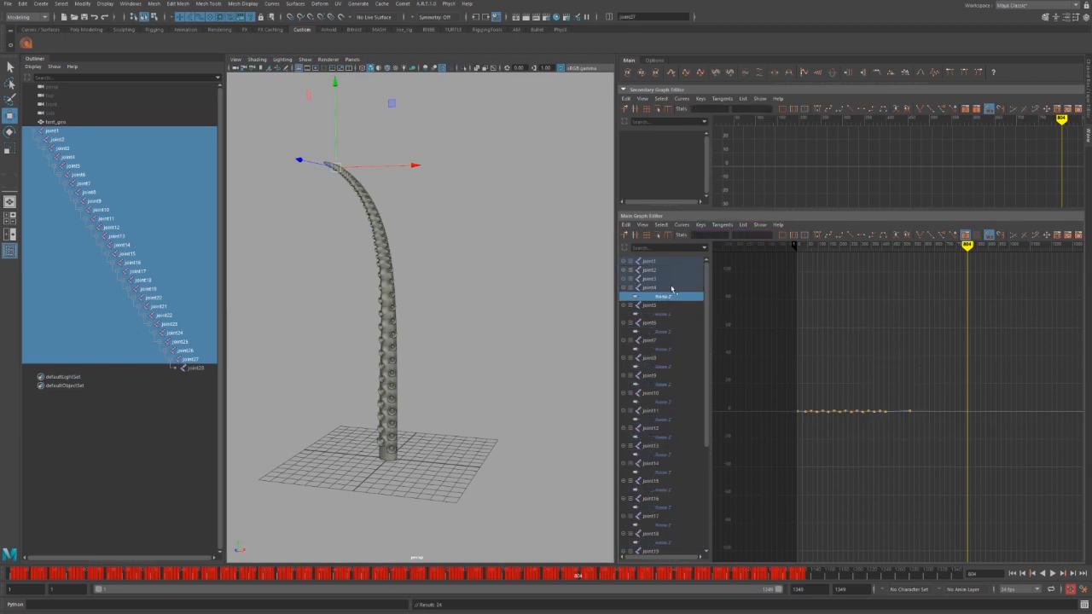
left_click_drag(796, 361, 1000, 461)
key("f")
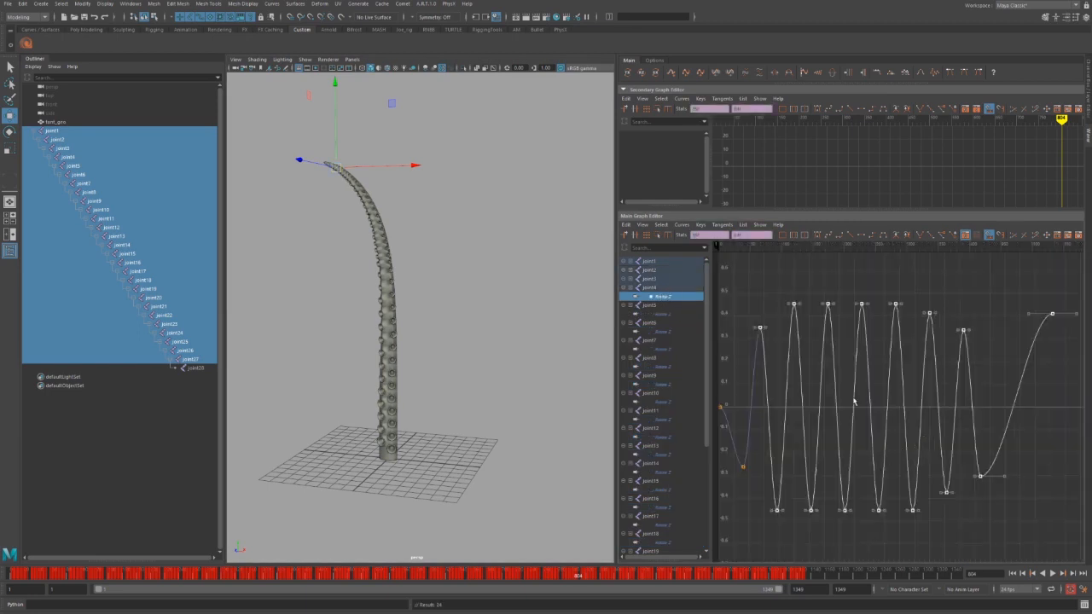
left_click(855, 401)
middle_click_drag(862, 394, 781, 390, "alt")
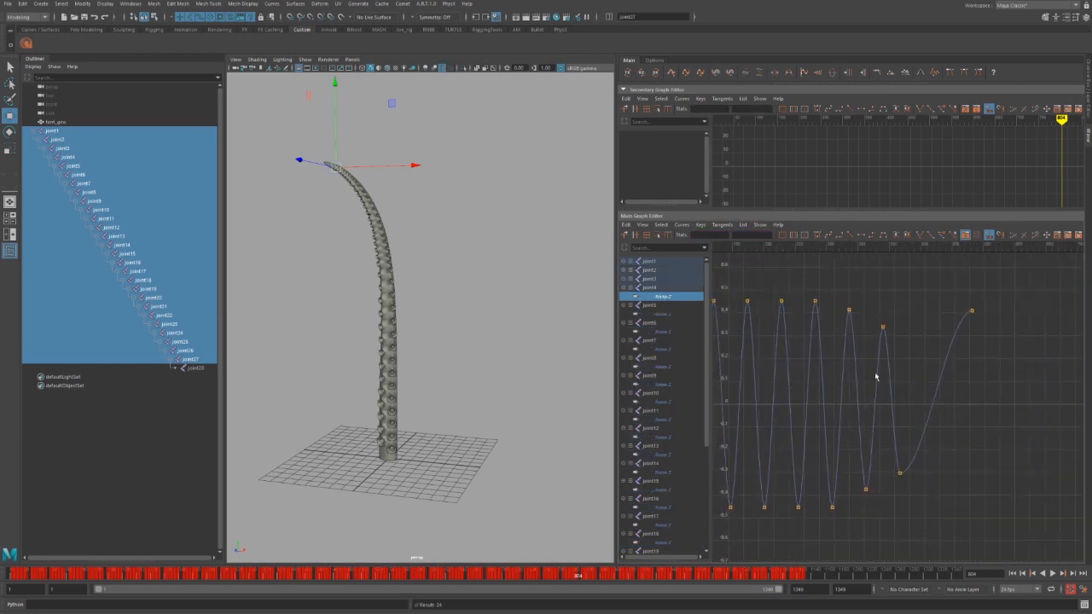
Set a key at frame 487, raise it to about 0.318, and give it auto tangents.
left_click_drag(944, 408, 944, 389)
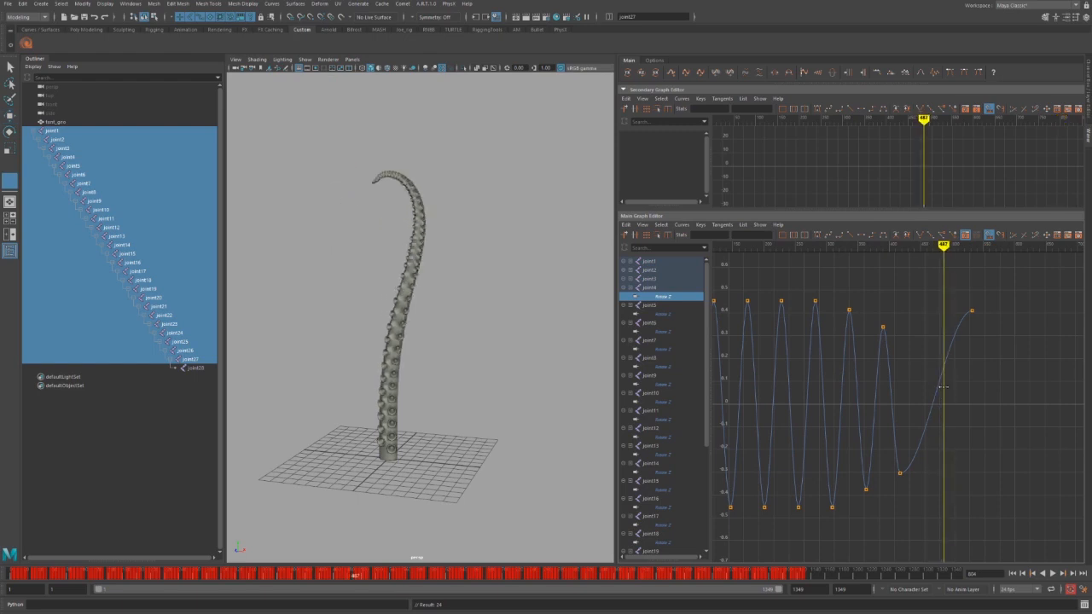
left_click_drag(999, 281, 790, 529)
key("s")
left_click_drag(917, 340, 956, 401)
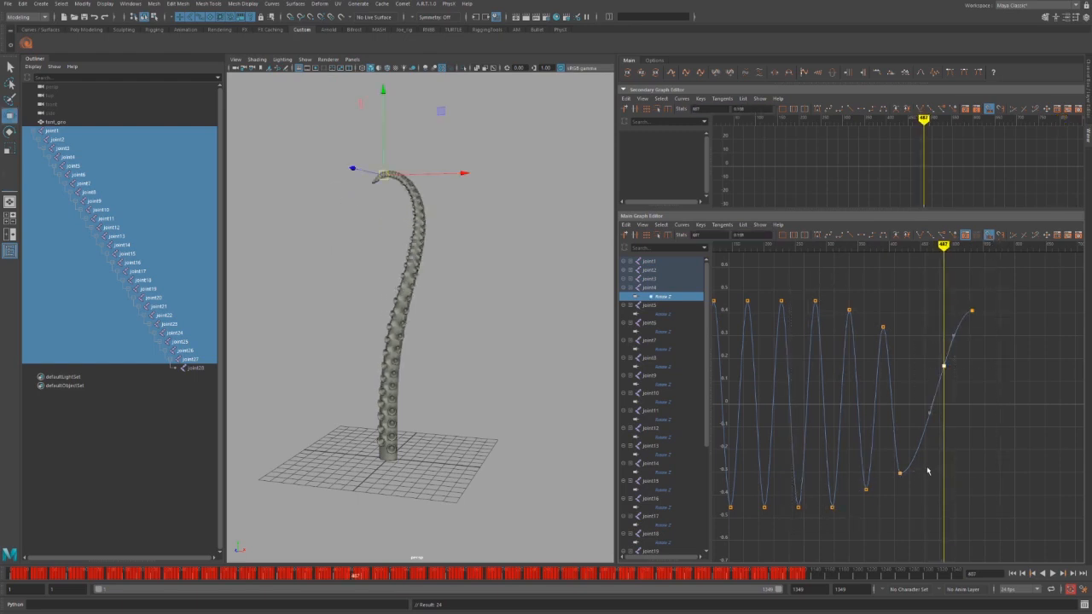
middle_click_drag(927, 470, 926, 433, "shift")
key("shift+a")
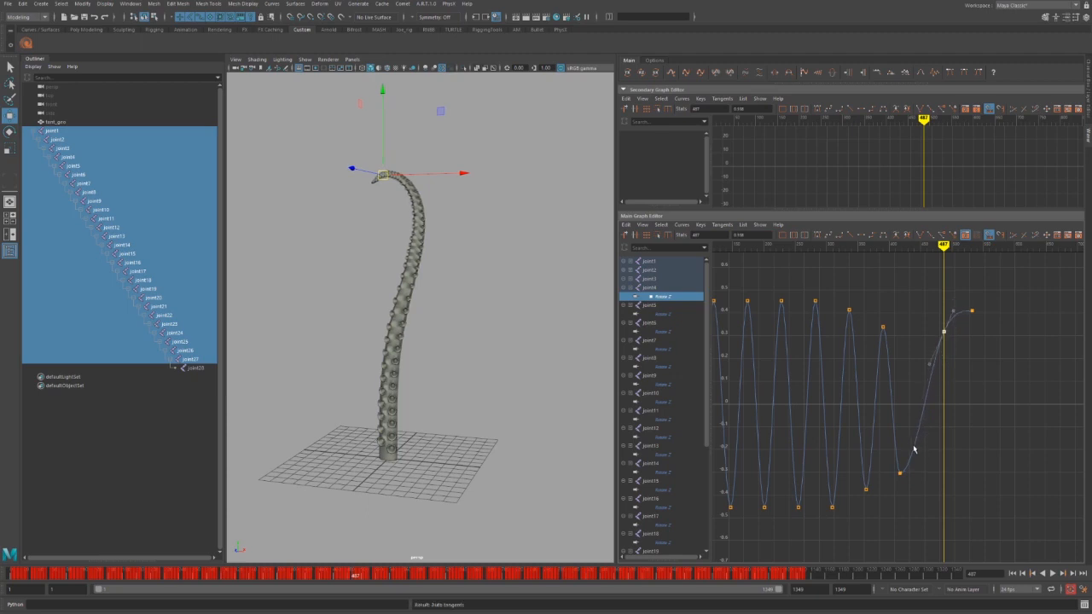
Key frame 452 at about -0.159, and try pushing the frame-487 key before undoing it.
left_click_drag(914, 449, 910, 401)
key("s")
middle_click_drag(930, 435, 920, 456, "shift")
left_click_drag(922, 275, 963, 370)
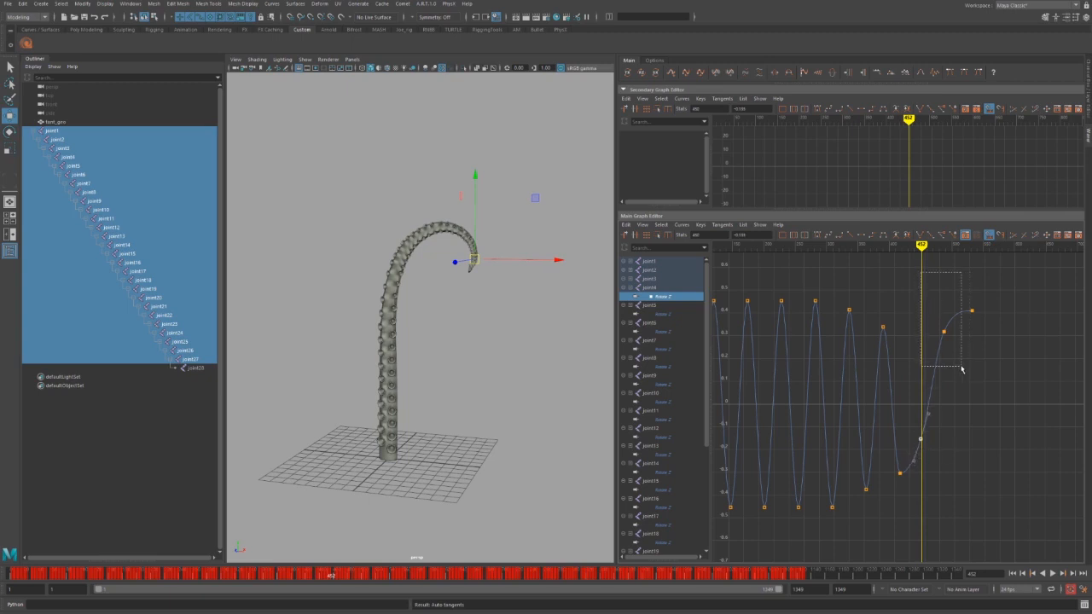
left_click(862, 72)
key("ctrl+z")
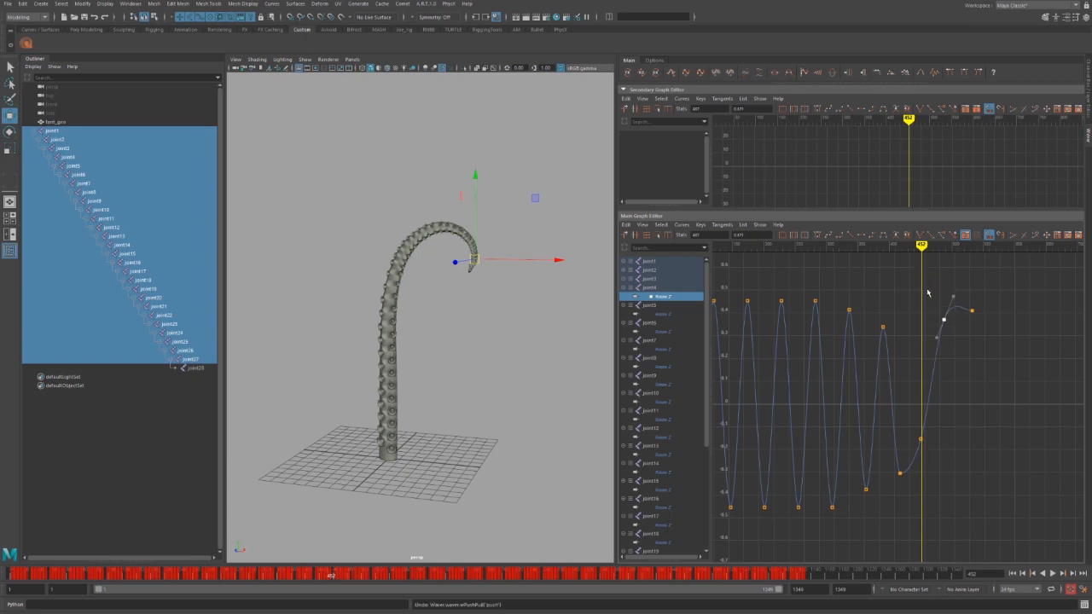
Push the frame-487 and last peak keys up twice, then lower them three steps.
left_click_drag(1003, 353, 935, 302)
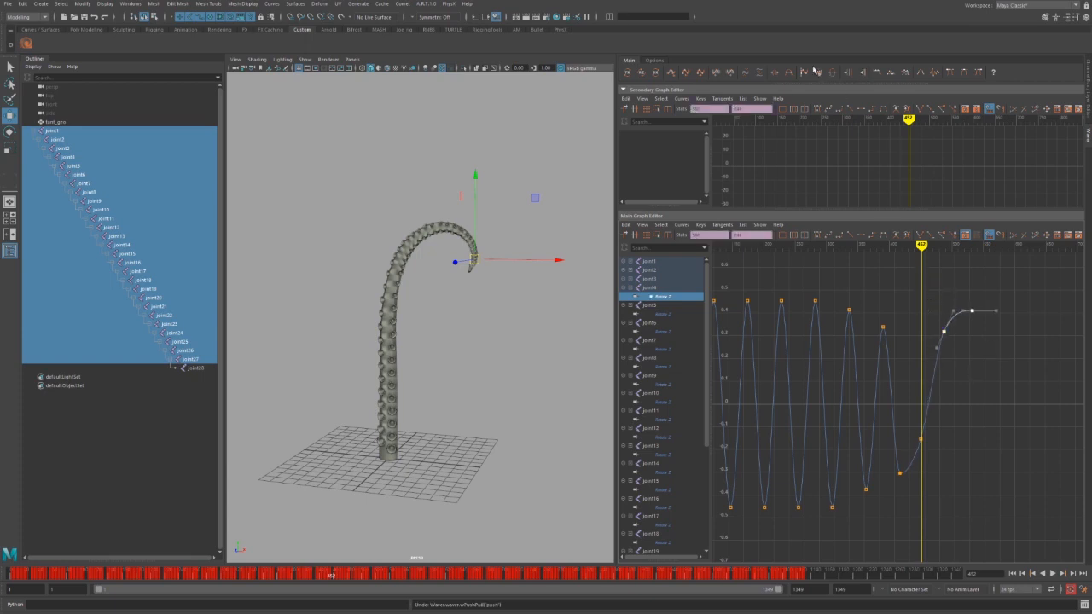
left_click(862, 72)
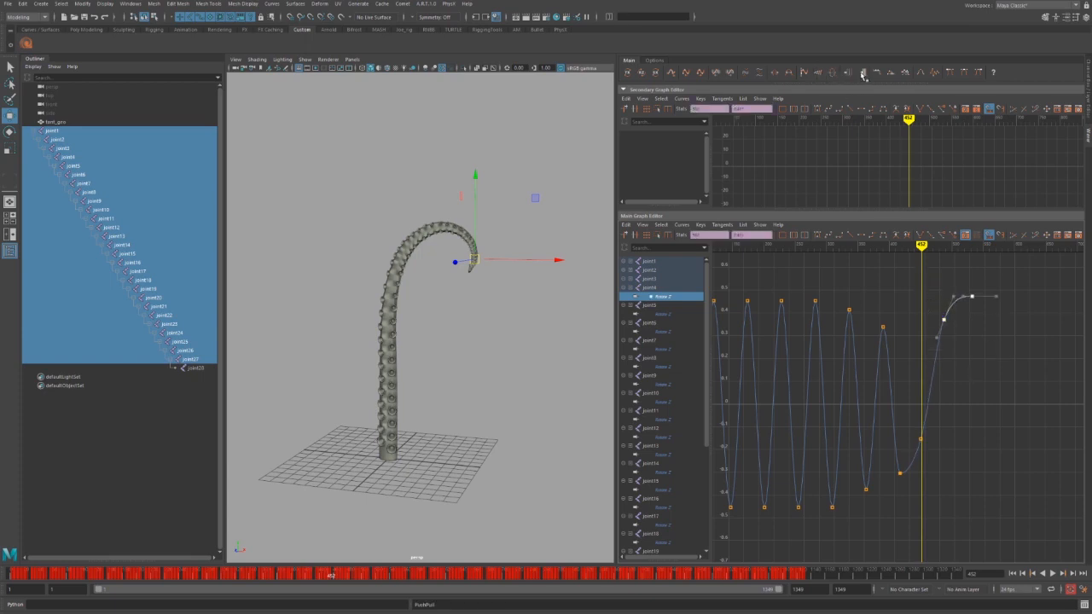
left_click(863, 72)
left_click(849, 72)
left_click(848, 73)
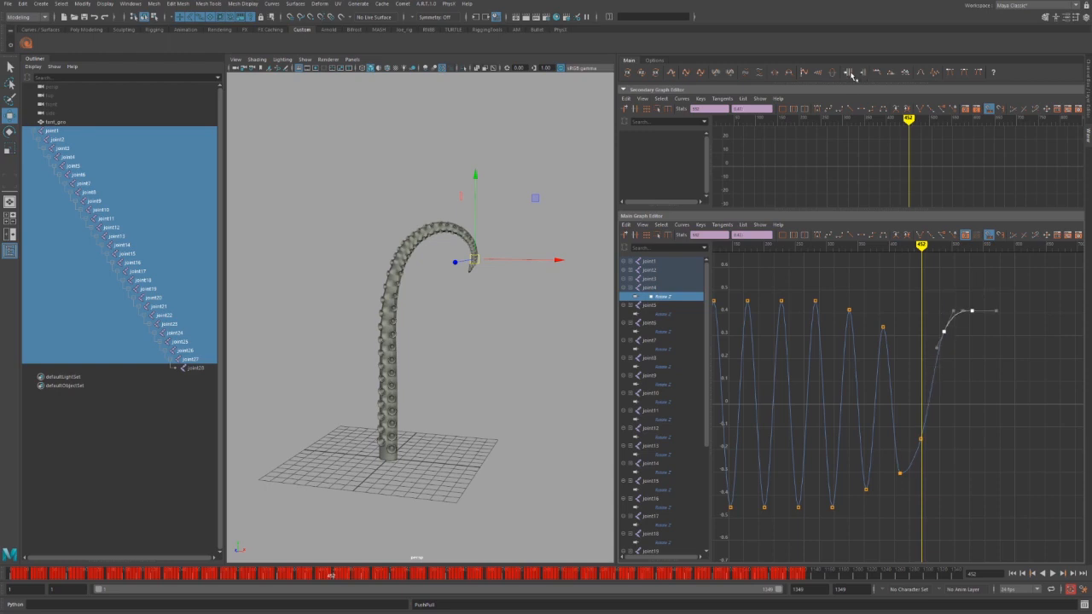
left_click(848, 73)
Switch the pivot to Right and refine the height of the key near frame 487.
left_click(803, 74)
left_click_drag(935, 333, 960, 381)
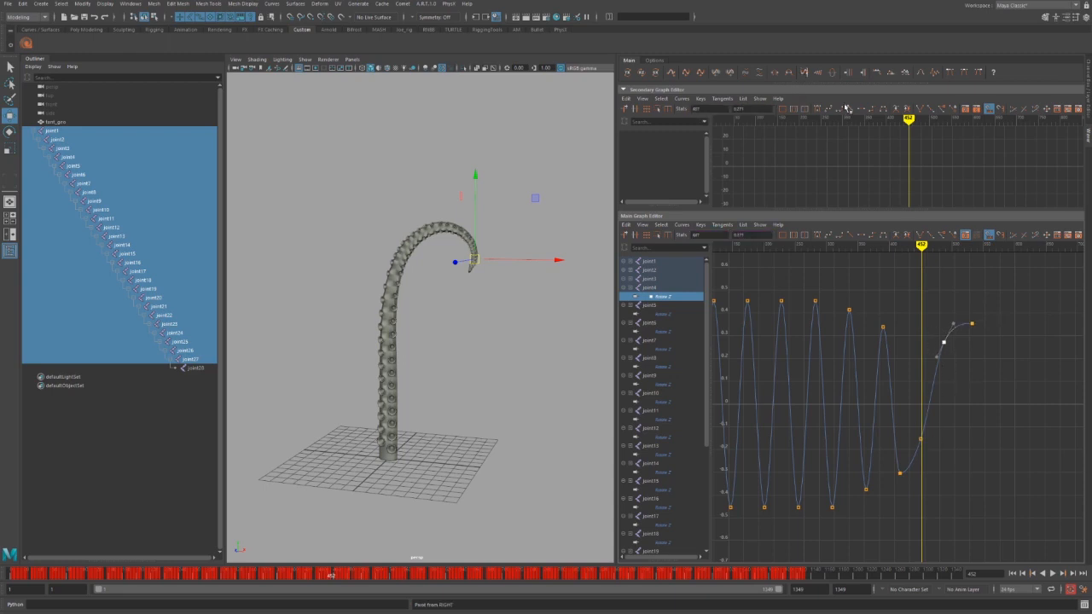
left_click(864, 73)
left_click(864, 73)
left_click(863, 74)
Keep nudging the frame-487 key down and back up until it settles.
left_click(863, 73)
left_click(863, 74)
left_click(848, 72)
left_click(849, 73)
left_click(849, 72)
left_click(849, 73)
left_click(849, 73)
left_click(849, 72)
left_click(849, 73)
left_click(848, 73)
left_click(849, 72)
left_click(863, 73)
left_click(864, 74)
left_click(863, 74)
left_click(863, 73)
left_click(864, 73)
left_click(864, 73)
left_click(863, 74)
left_click(863, 73)
left_click(864, 73)
left_click(864, 73)
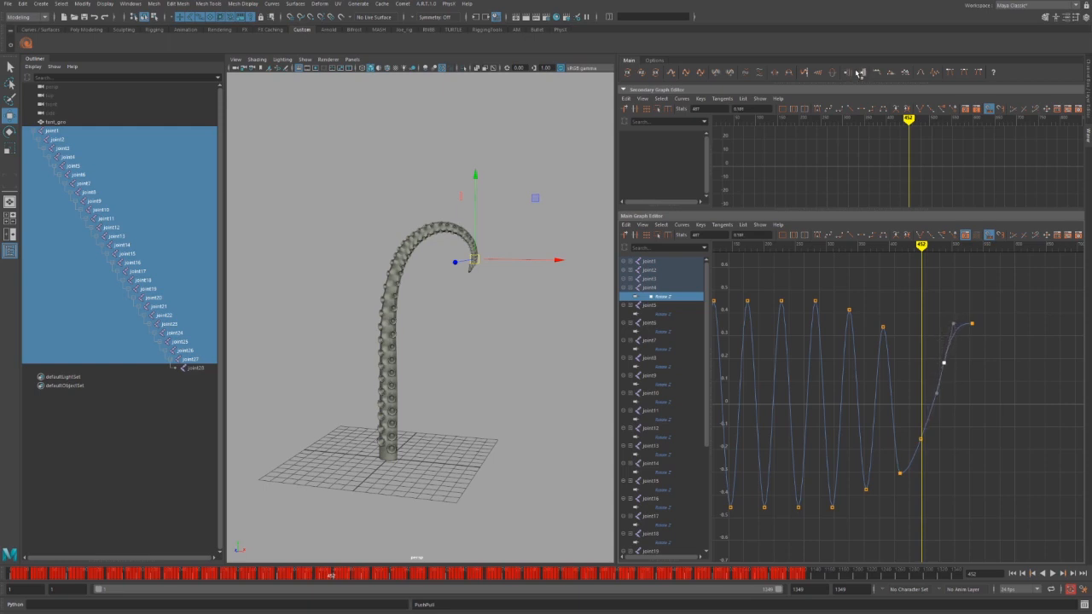
left_click(850, 73)
left_click(850, 73)
left_click(849, 74)
left_click(850, 74)
left_click(850, 73)
left_click(850, 74)
left_click(850, 73)
Select the frame-452 key and adjust its height, ending slightly higher.
left_click_drag(898, 383, 931, 453)
left_click(851, 74)
left_click(851, 74)
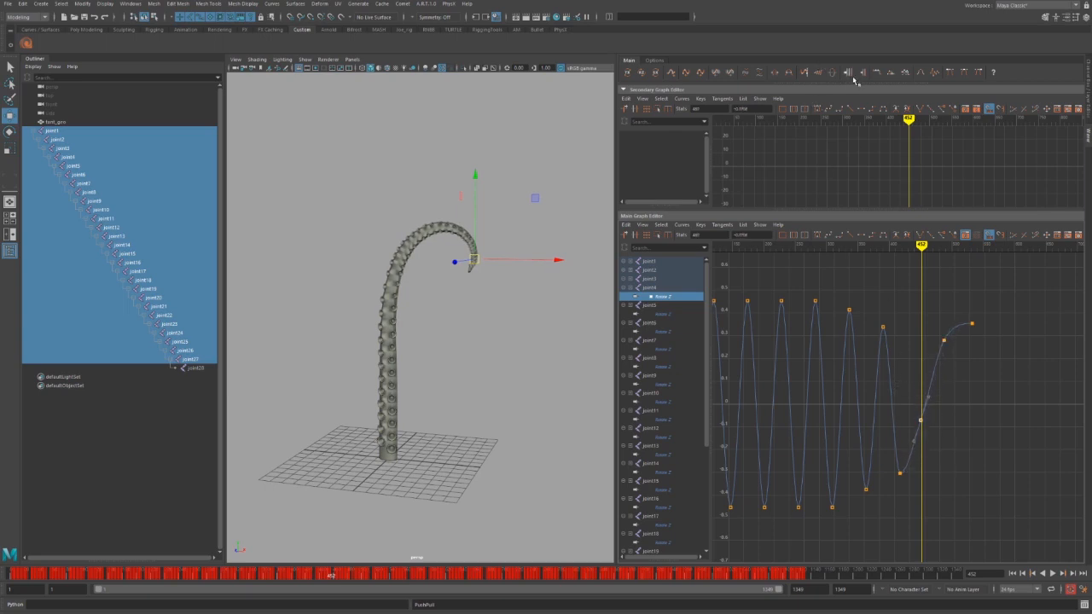
left_click(850, 74)
left_click(862, 74)
left_click(862, 75)
left_click(862, 74)
left_click(861, 74)
left_click(862, 74)
left_click(861, 74)
left_click(862, 74)
left_click(861, 75)
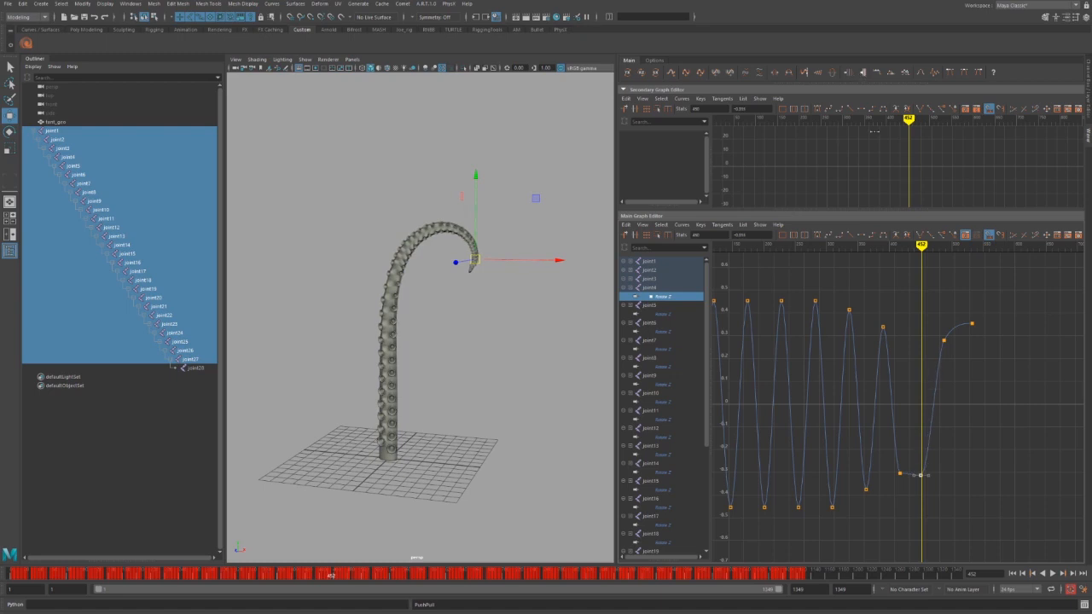
left_click(851, 74)
left_click(851, 74)
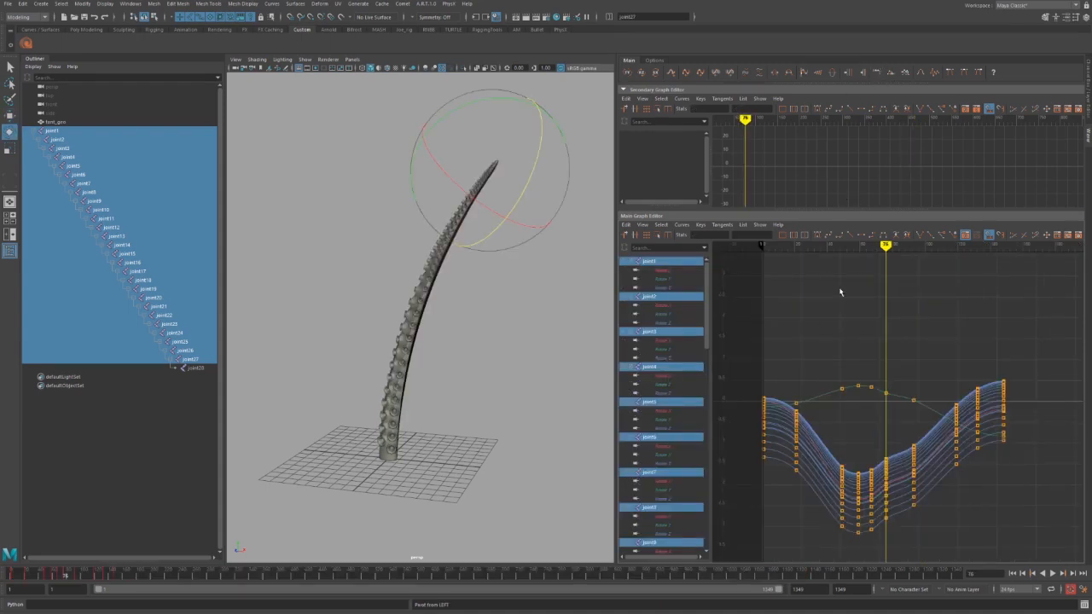
mouse_move(883, 262)
left_mouse_down()
mouse_move(836, 256)
mouse_move(858, 256)
left_mouse_up()
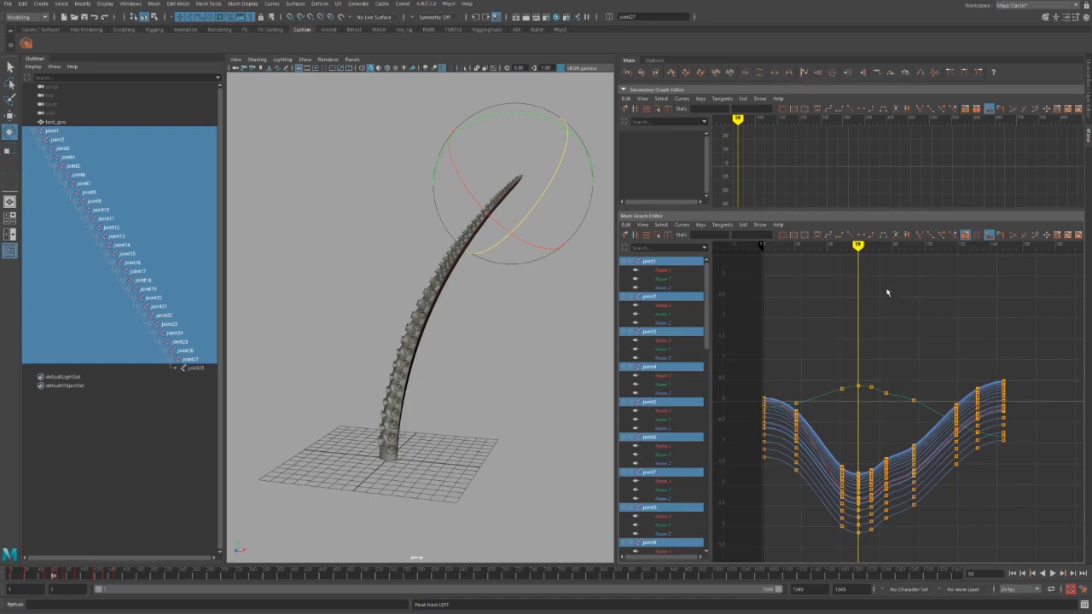
left_click_drag(852, 364, 932, 560)
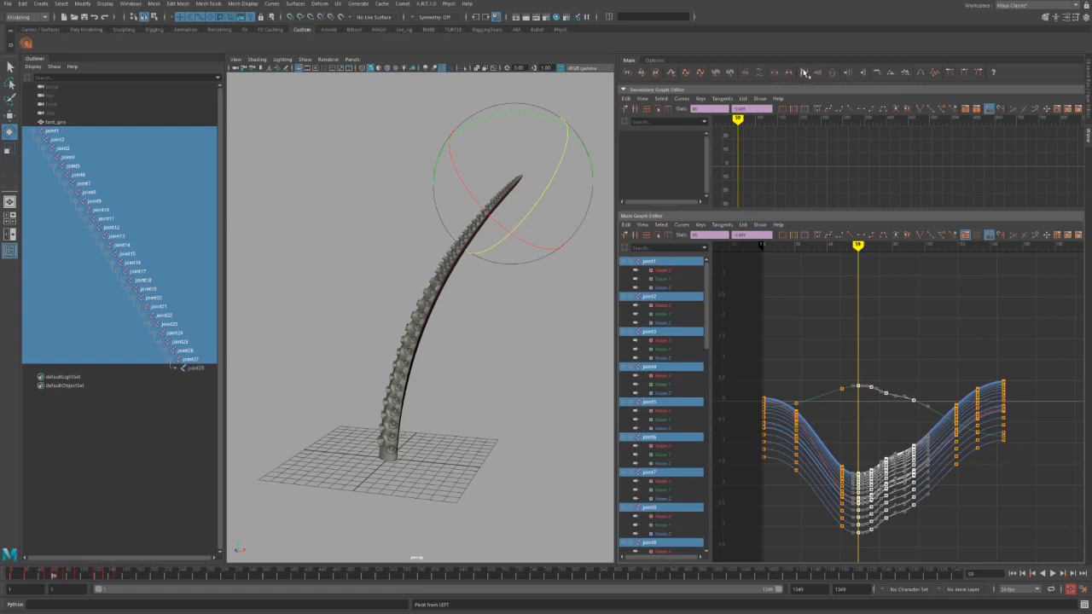
left_click(878, 74)
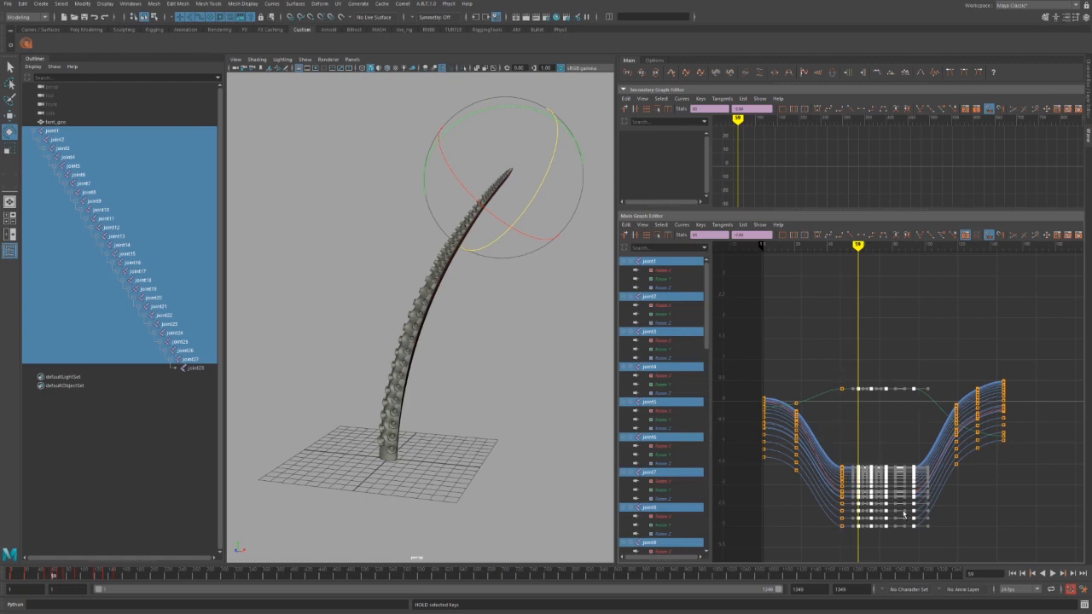
left_click(927, 530)
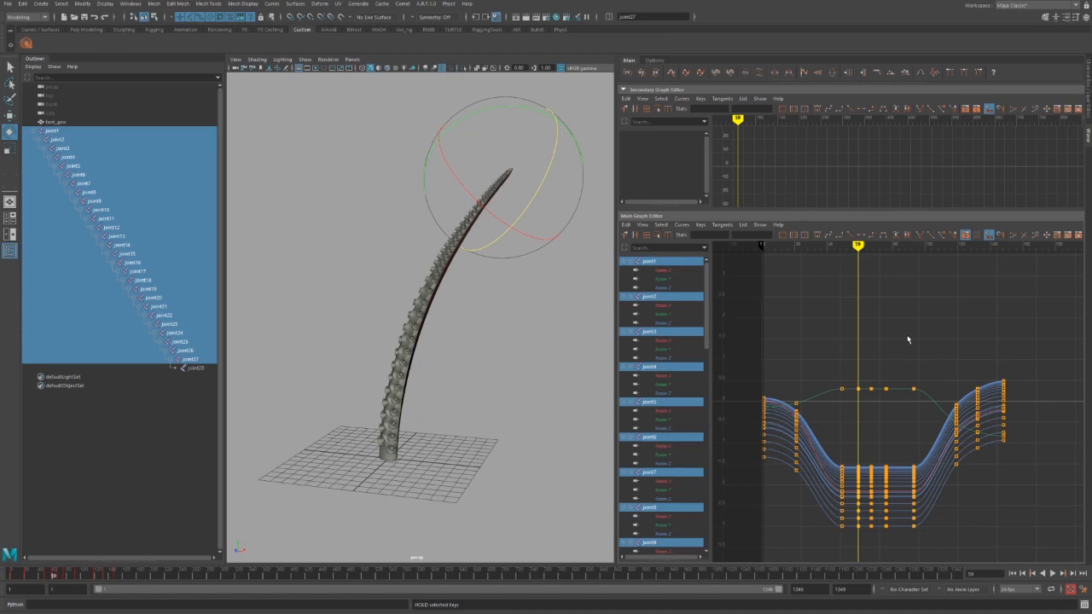
key("ctrl+z")
key("ctrl+z")
key("ctrl+z")
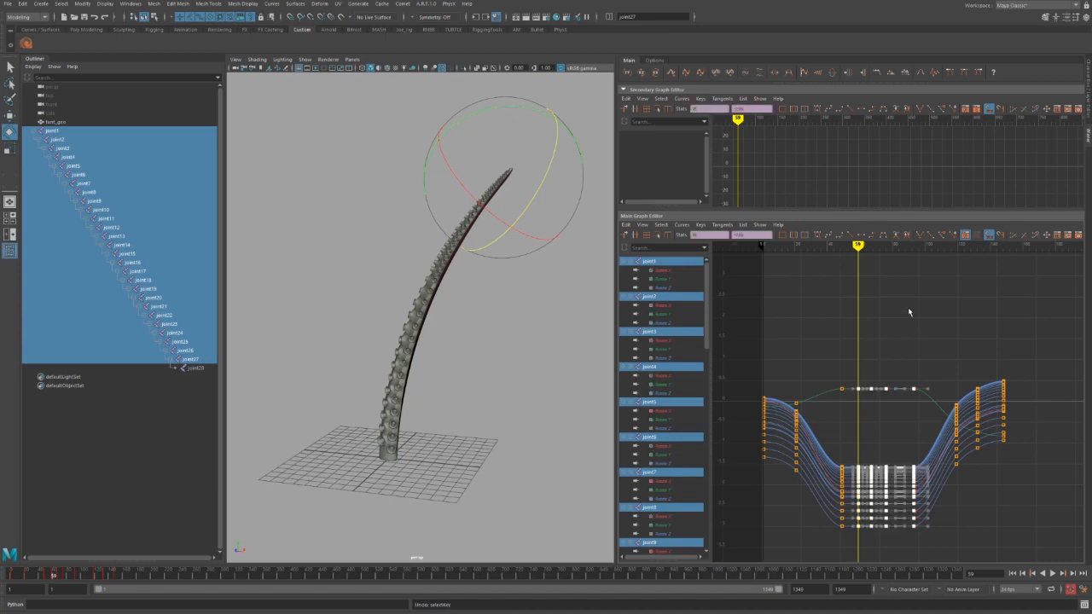
left_click(862, 370)
left_click_drag(830, 352, 984, 547)
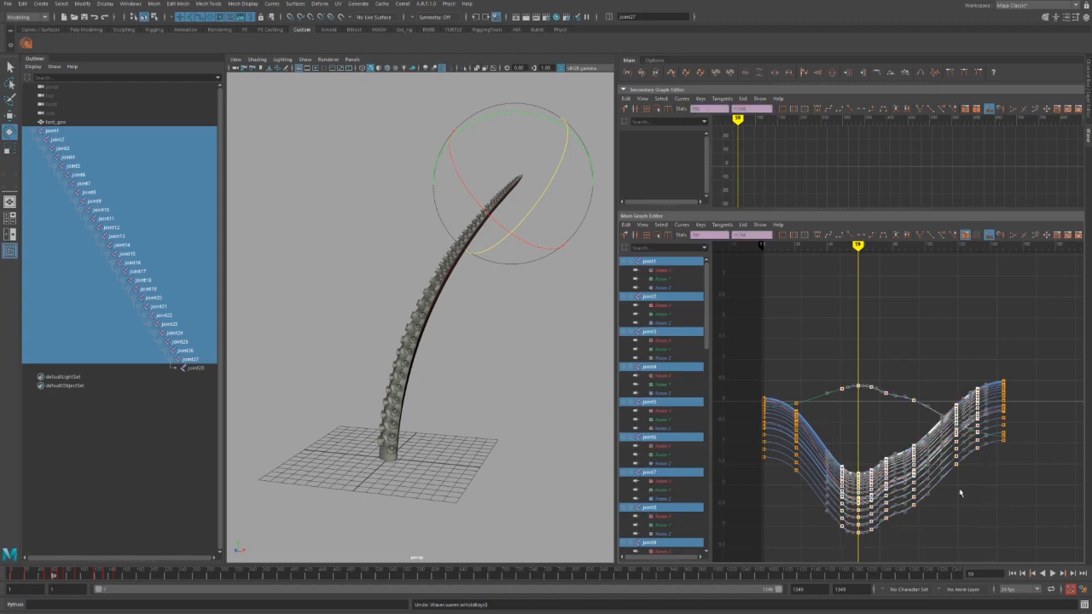
left_click(805, 74)
left_click(878, 73)
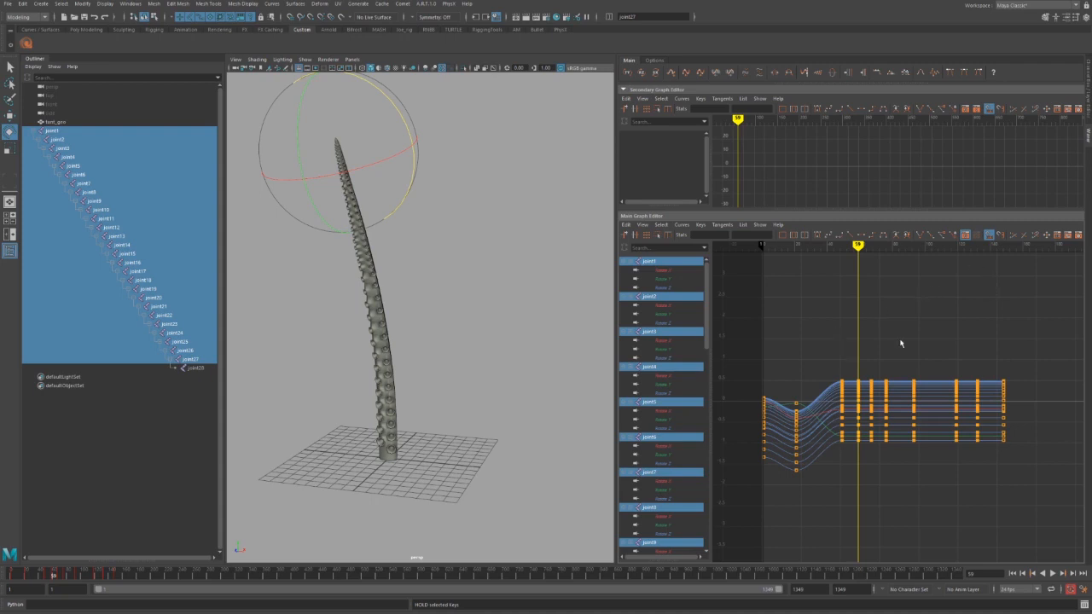
key("ctrl+z")
key("ctrl+z")
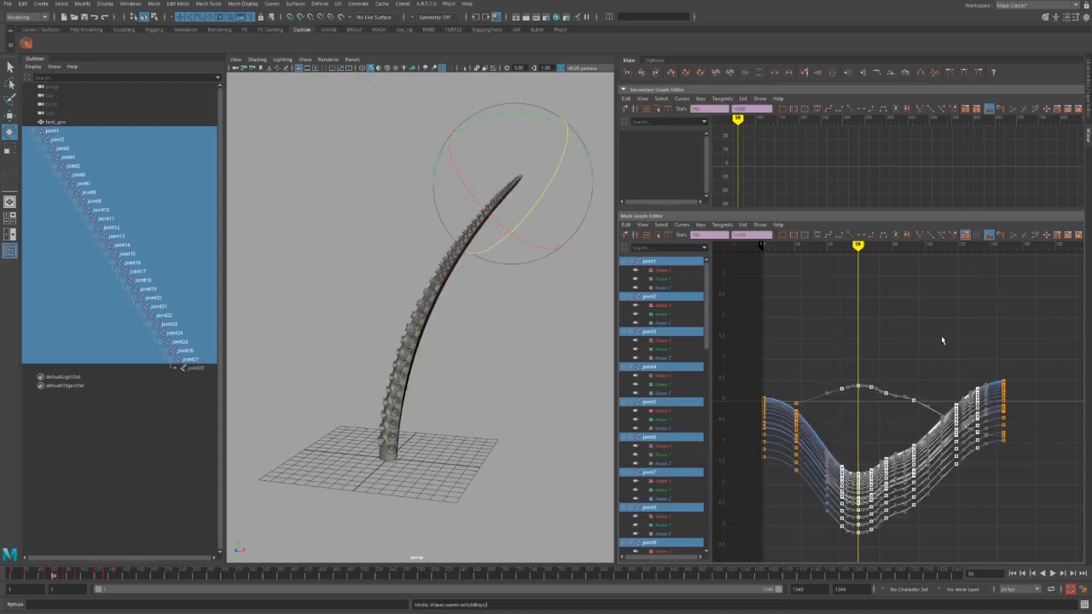
left_click(942, 340)
mouse_move(858, 247)
left_mouse_down()
mouse_move(807, 247)
mouse_move(841, 248)
left_mouse_up()
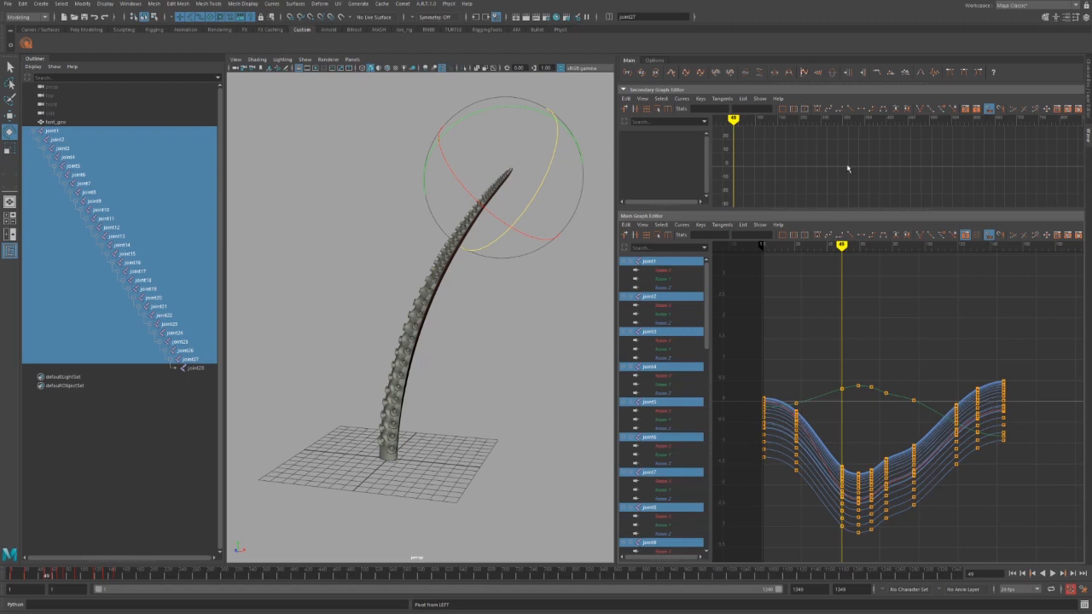
Hold the key values at frame 49, insert keys on all curves at frame 35, and select the dip keys.
left_click(878, 73)
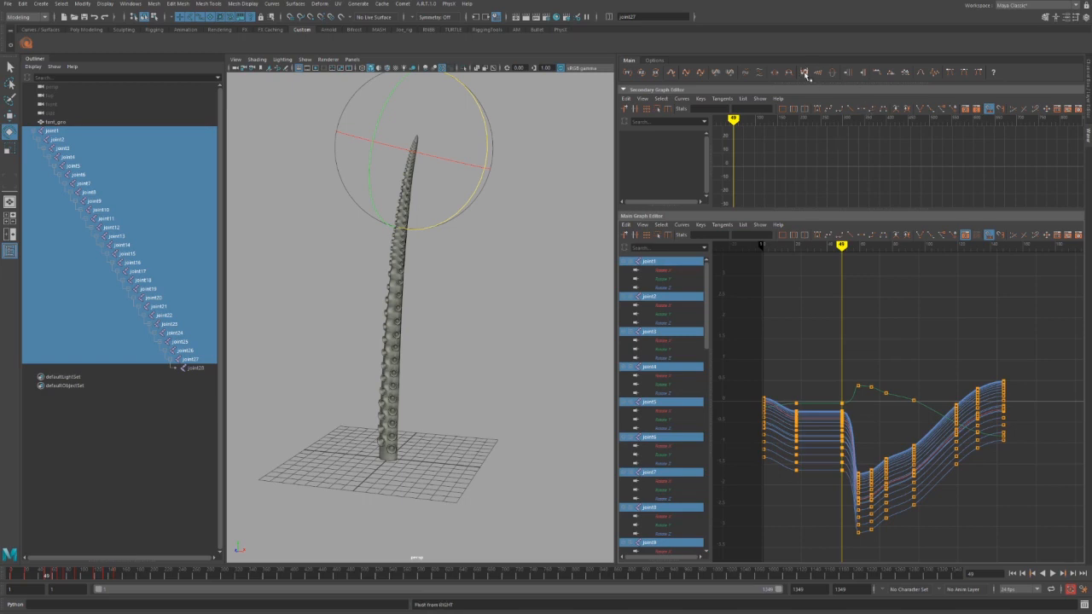
left_click(890, 73)
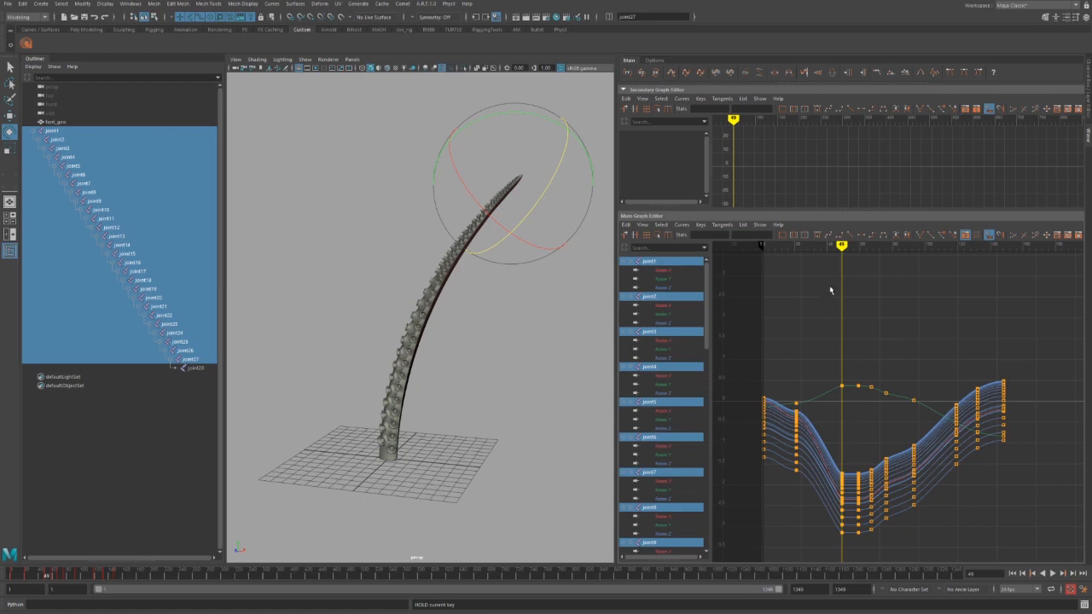
left_click_drag(841, 250, 819, 249)
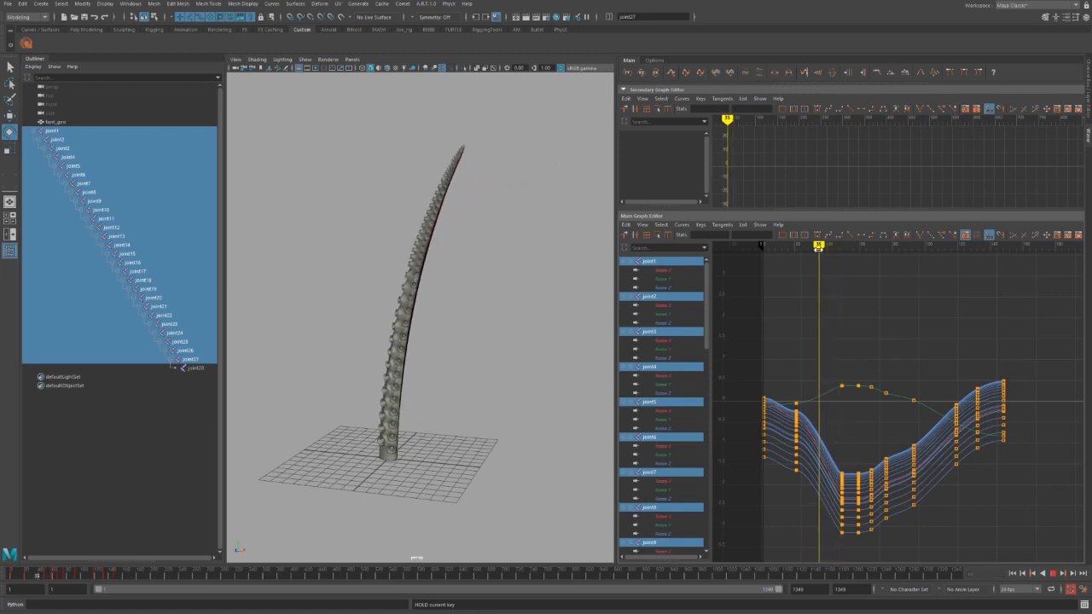
left_click(880, 73)
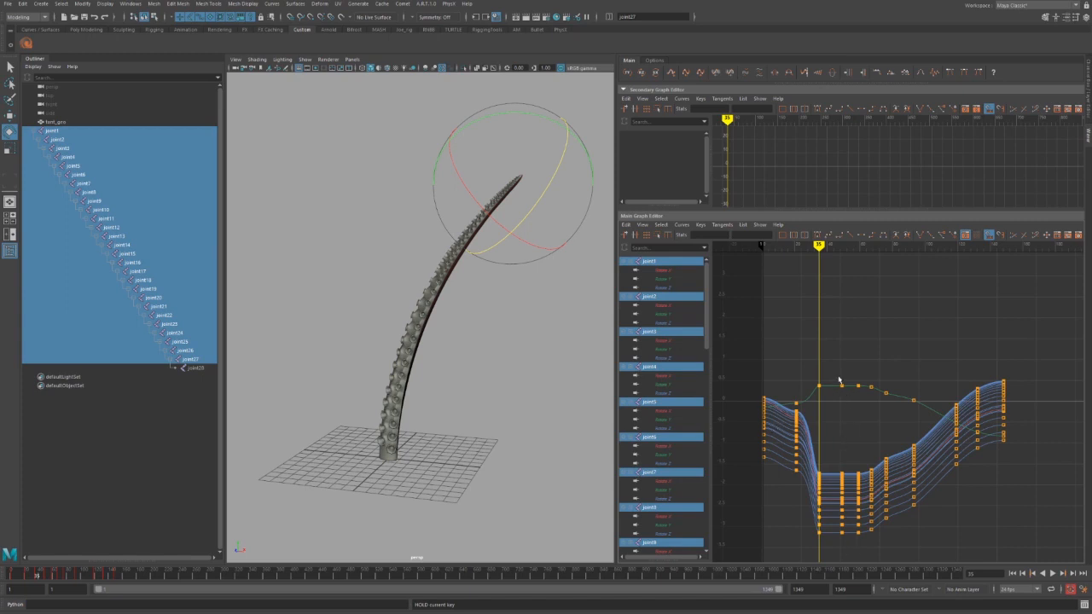
left_click_drag(790, 379, 848, 539)
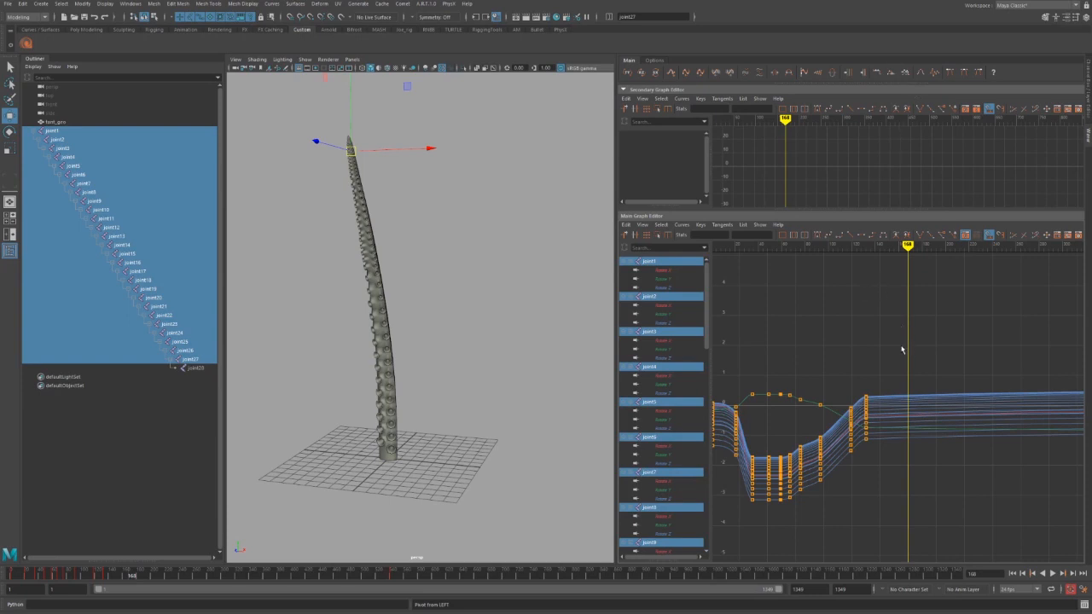
Select the dip keys on all curves, slide them to the current frame, then slide them back earlier.
left_click_drag(905, 348, 722, 541)
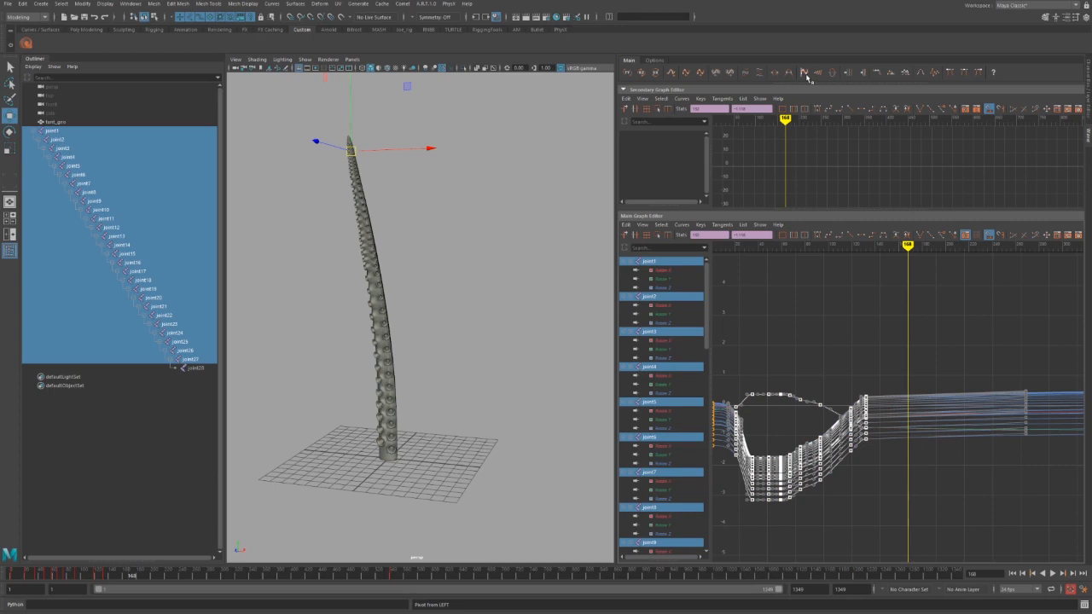
left_click(894, 77)
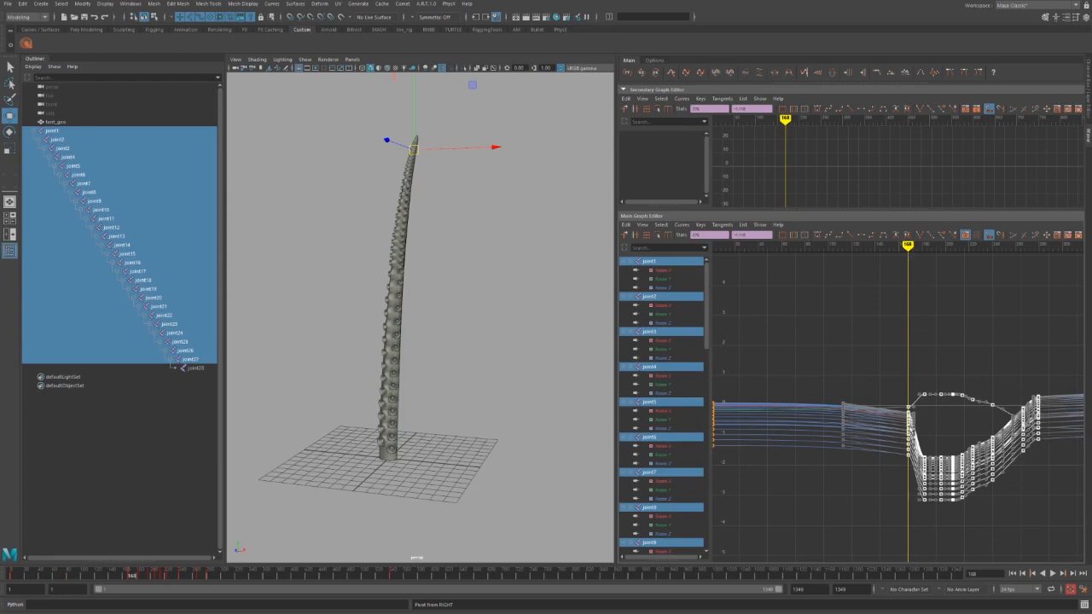
left_click(892, 75)
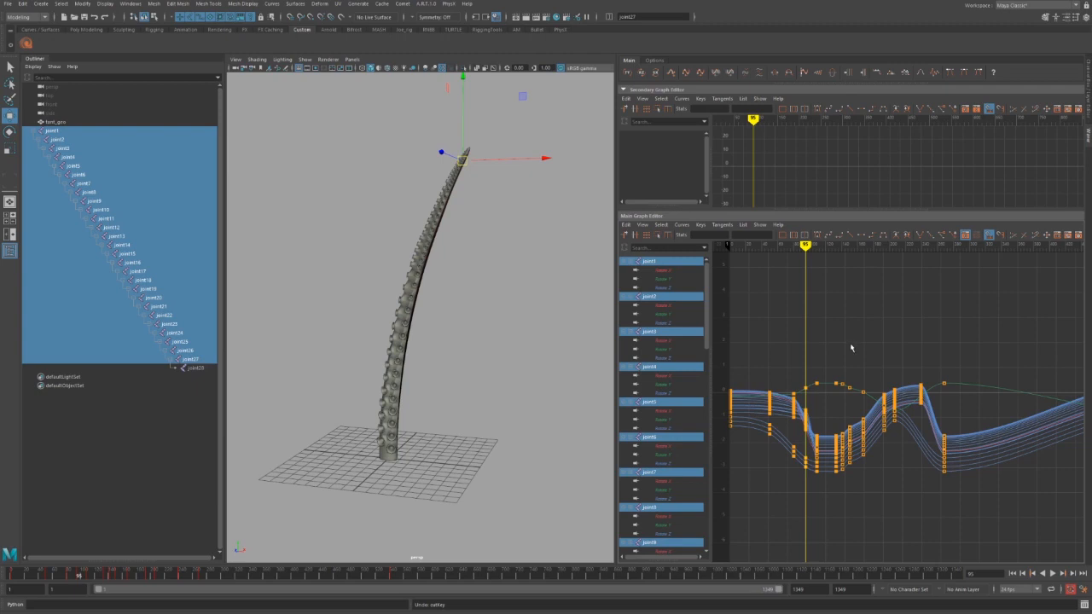
Isolate joint1's Rotate Y, raise the six middle keys into a plateau, and auto-tangent the frame-50 key.
left_click(667, 279)
left_click_drag(773, 360, 872, 421)
middle_click_drag(805, 436, 811, 312, "shift")
left_click_drag(749, 382, 796, 419)
mouse_move(787, 407)
middle_mouse_down("shift")
mouse_move(795, 334)
mouse_move(773, 417)
middle_mouse_up("shift")
key("shift+s")
right_click_drag(820, 412, 816, 412, "alt+shift")
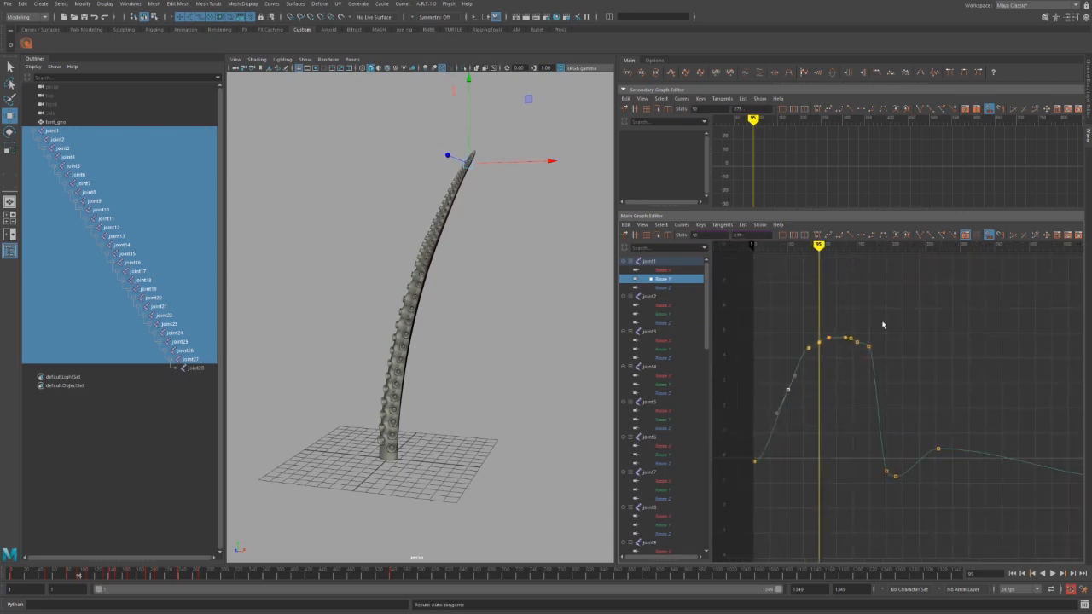
Select the plateau and rising keys and paste them at frame 624.
left_click_drag(886, 318, 776, 410)
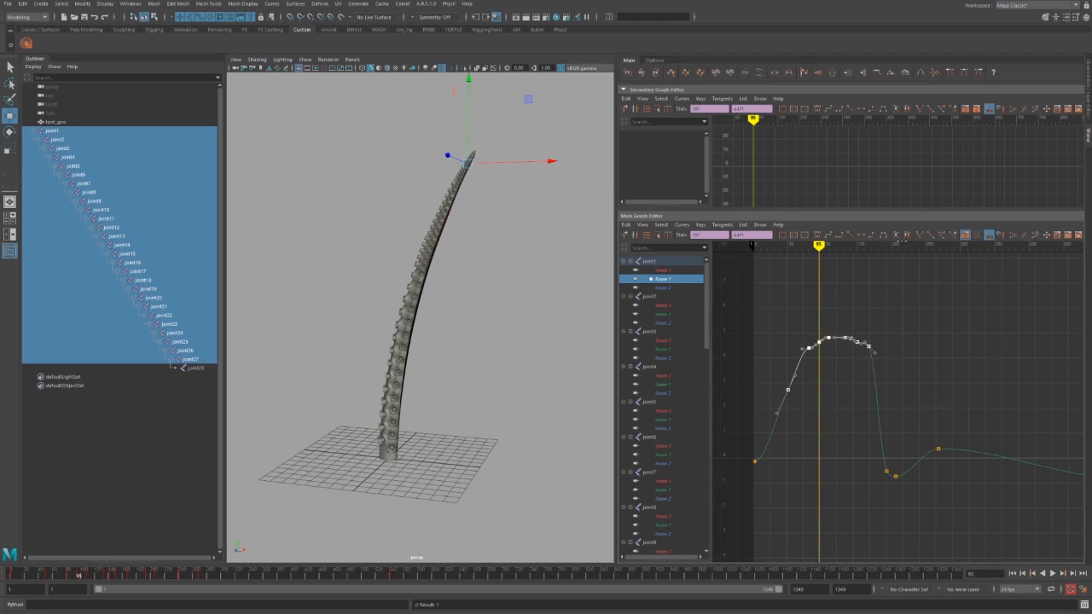
left_click_drag(903, 244, 977, 249)
middle_click_drag(851, 339, 684, 296, "alt")
left_click_drag(925, 246, 1019, 255)
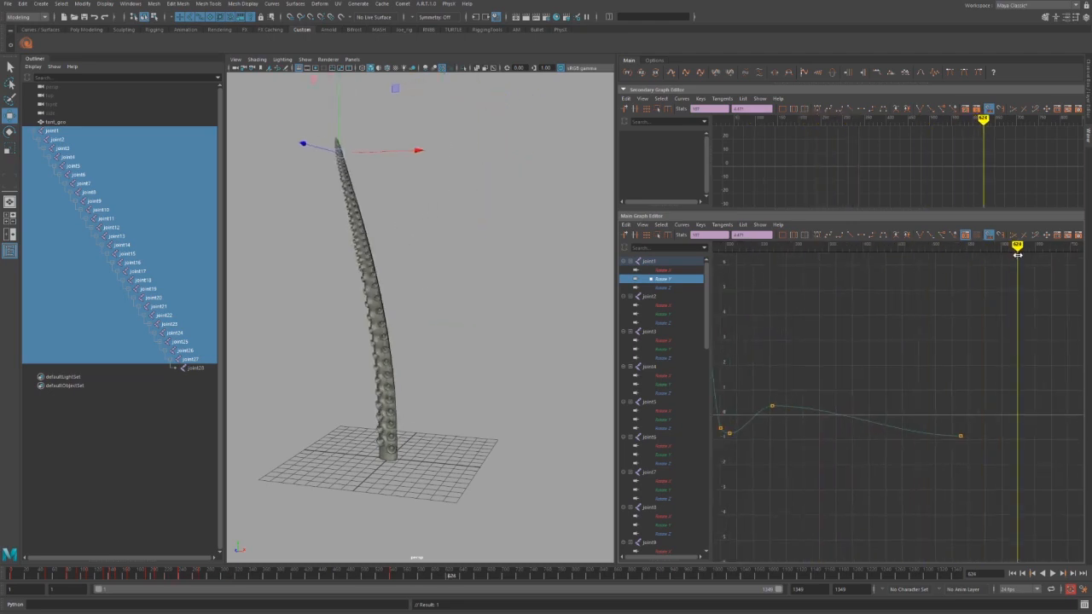
middle_click_drag(982, 322, 865, 340, "alt")
key("ctrl+v")
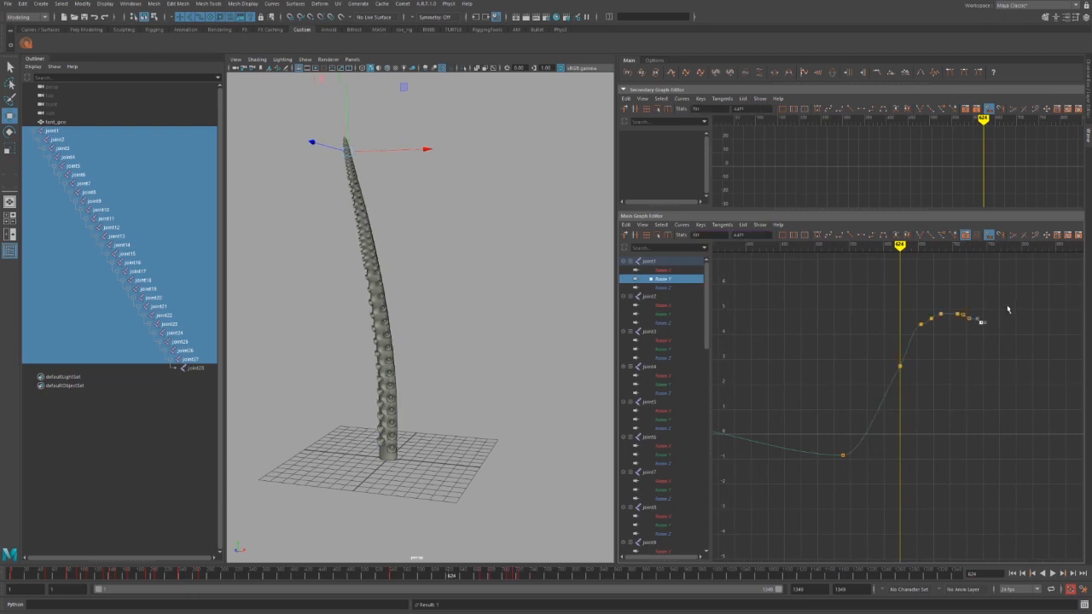
Line up the Rotate Y keys from frame 624 onward with the earlier key's value.
left_click_drag(821, 439, 888, 510)
left_click_drag(869, 278, 1003, 391)
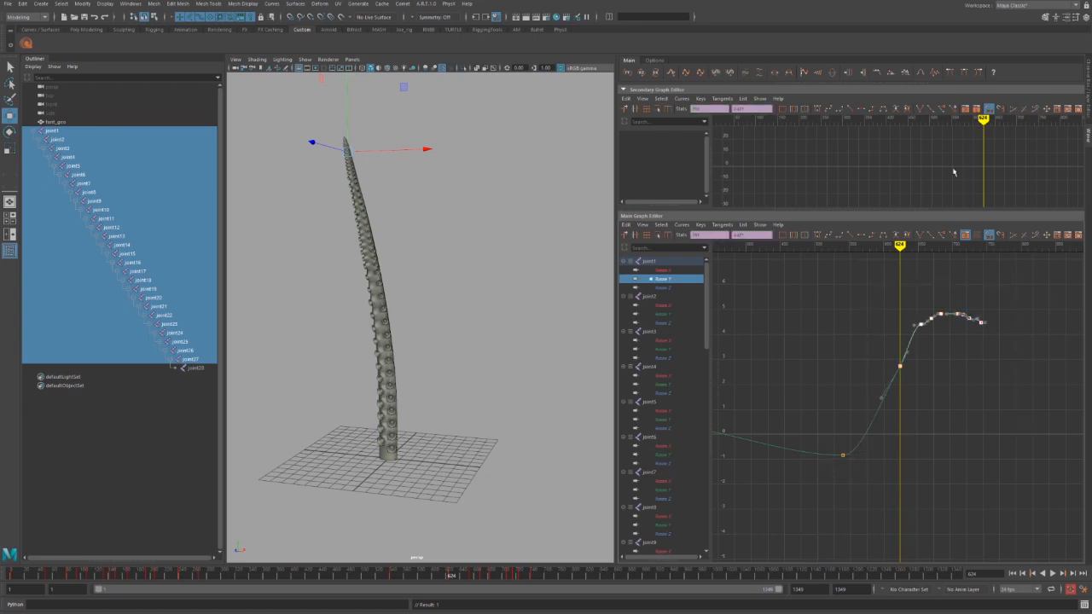
left_click(910, 74)
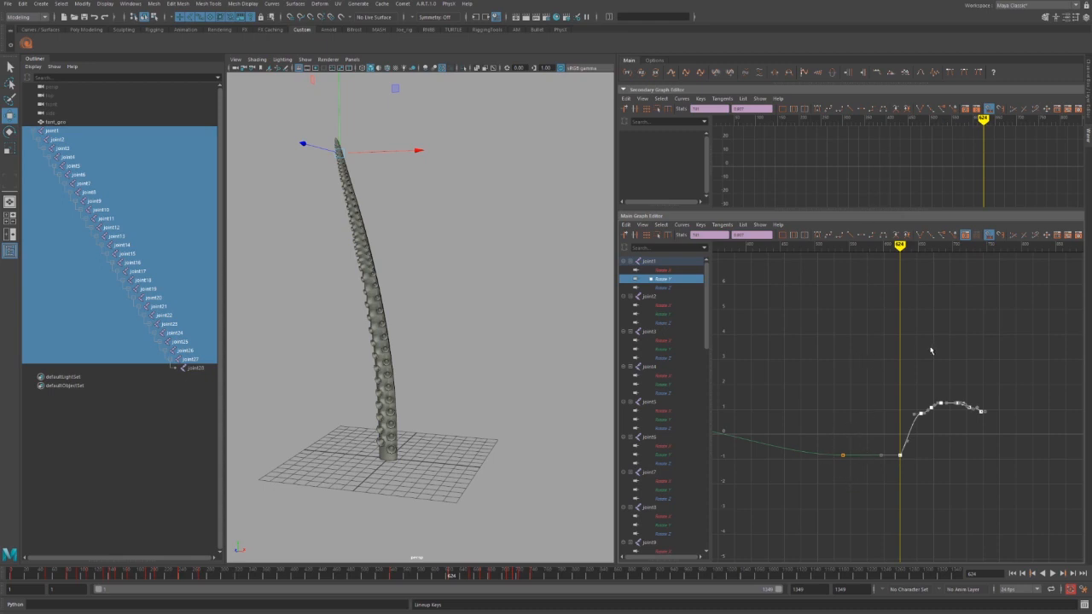
Re-paste the keys at frame 624, raise them, and flatten the later keys into a hold.
key("Delete")
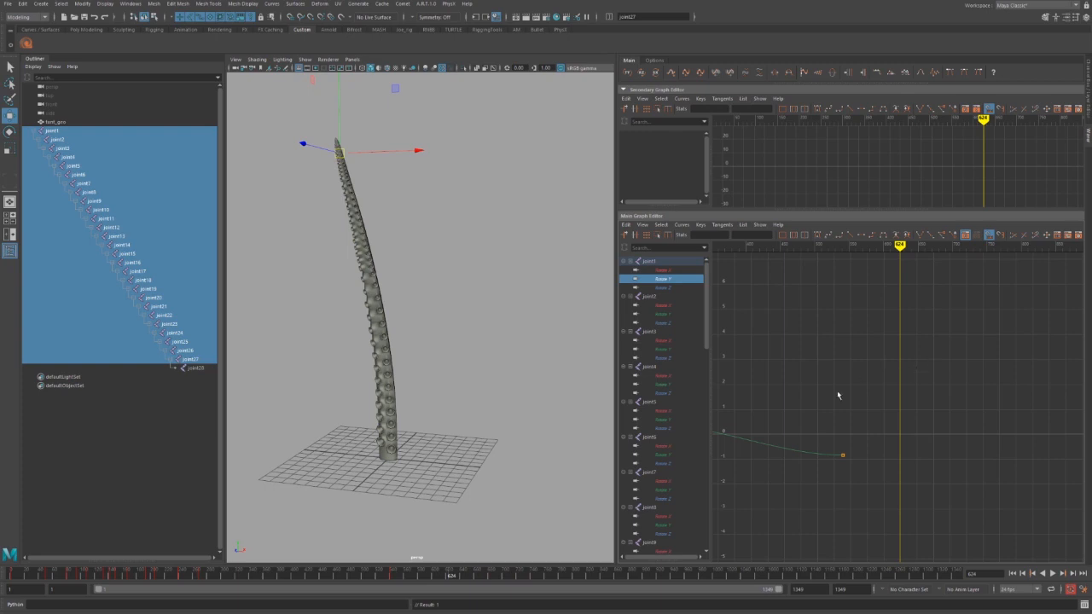
key("ctrl+v")
left_click_drag(896, 377, 1049, 554)
middle_click_drag(926, 485, 941, 424, "shift")
left_click(963, 470)
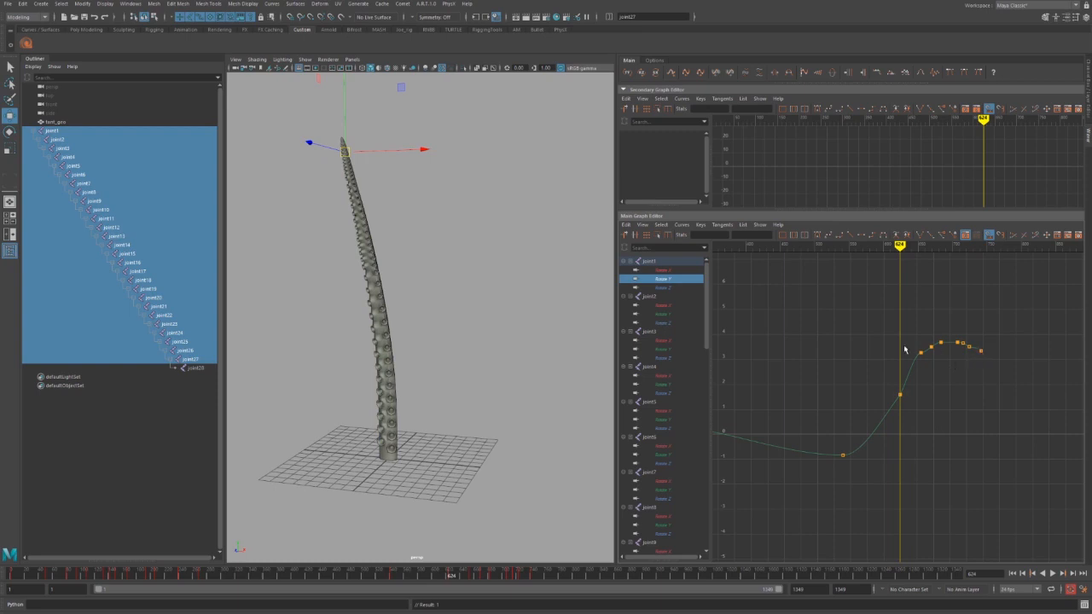
left_click_drag(993, 287, 885, 422)
left_click(879, 73)
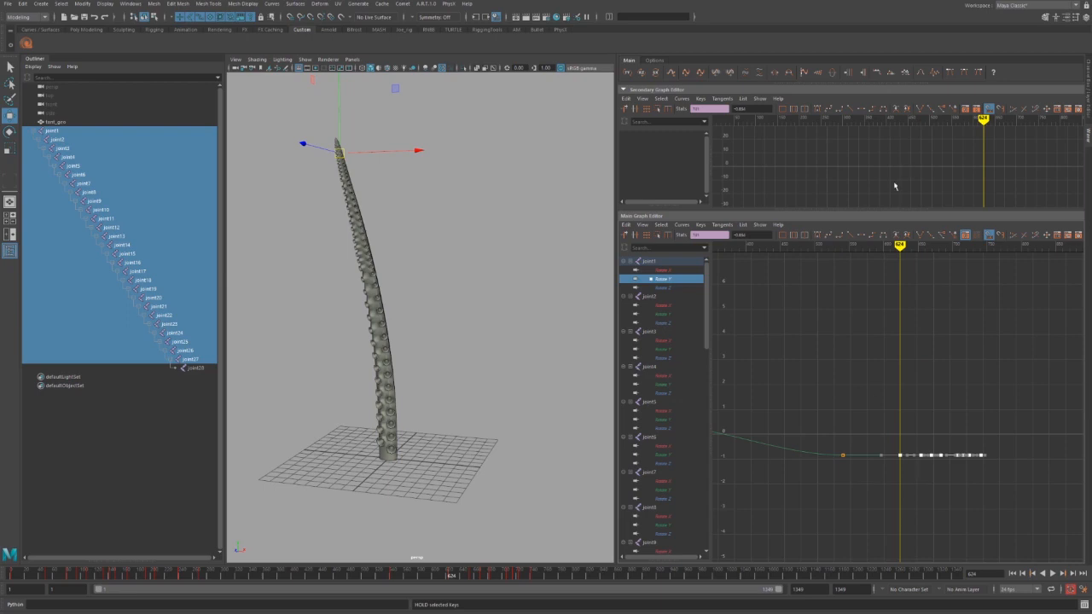
key("f")
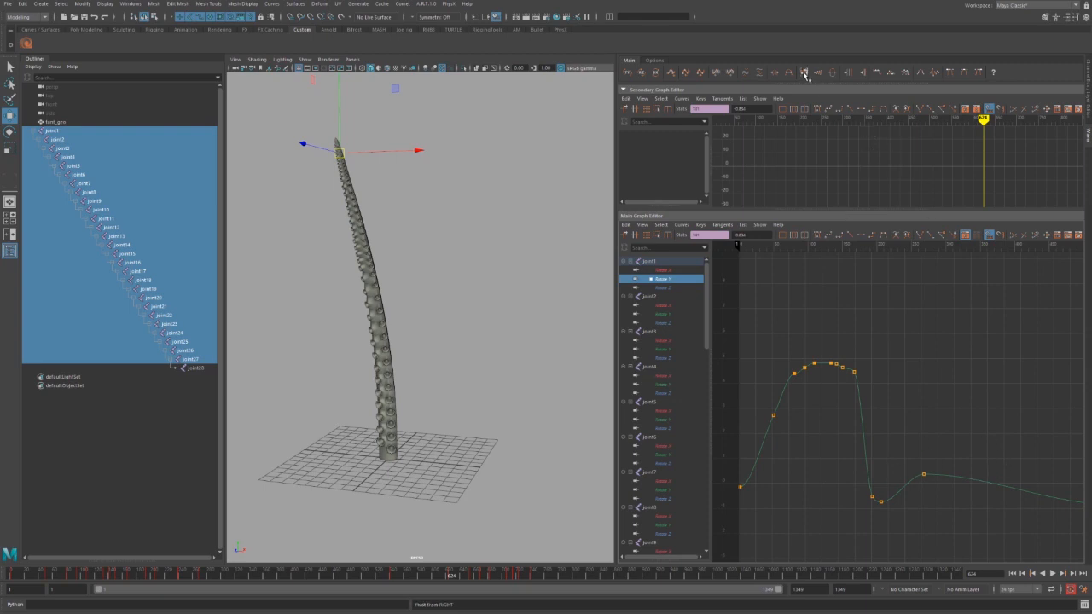
middle_click_drag(944, 375, 632, 309, "alt")
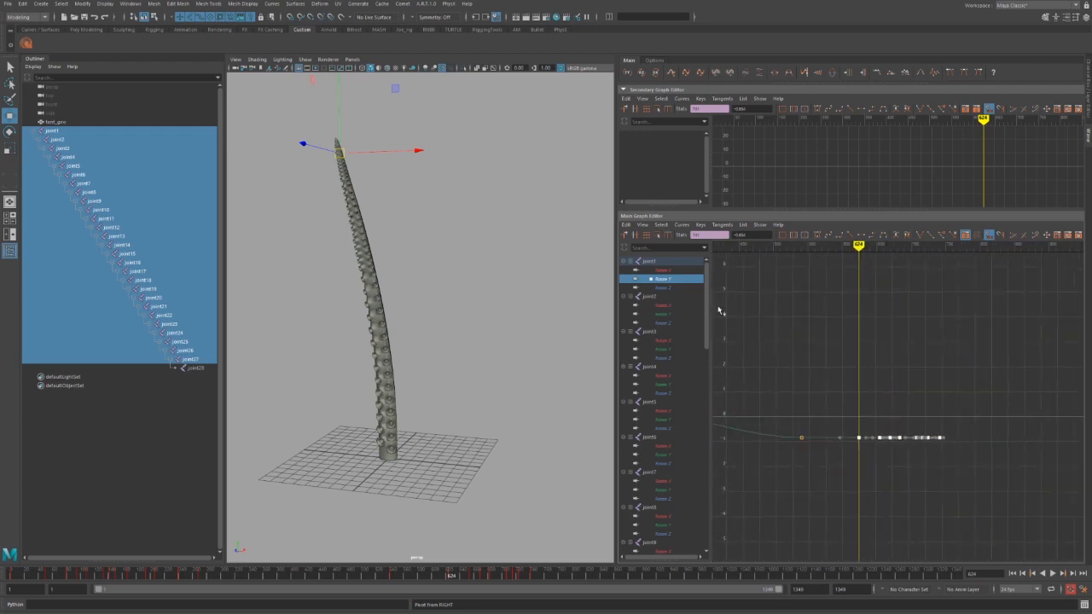
Undo the flattening and move the current time to frame 890.
key("ctrl+z")
key("ctrl+z")
left_click(928, 438)
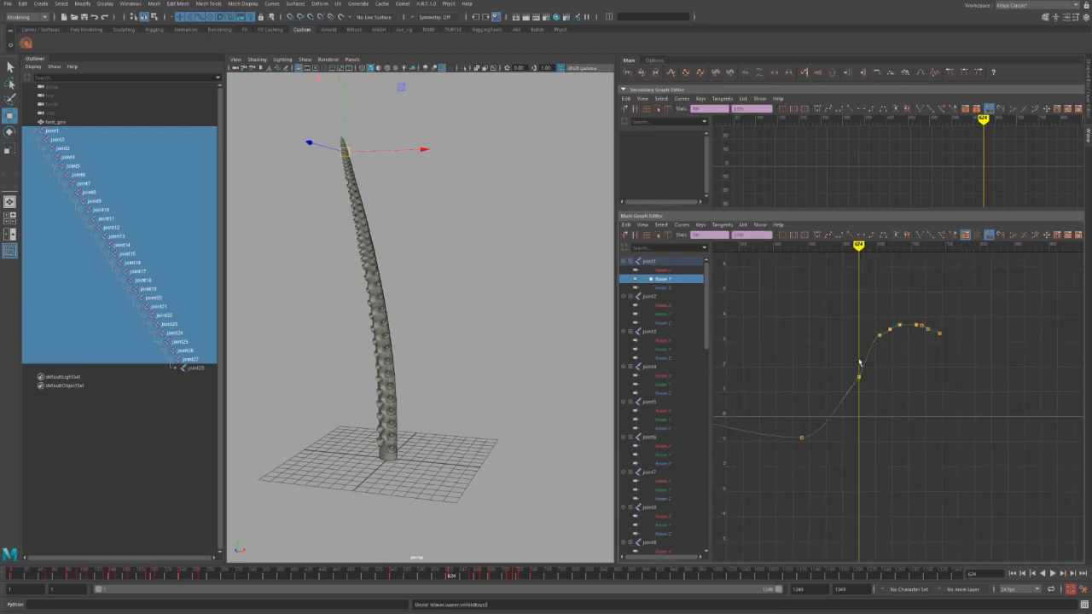
left_click_drag(841, 304, 939, 404)
left_click_drag(767, 431, 820, 460)
left_click_drag(864, 253, 919, 254)
left_click_drag(919, 248, 1042, 249)
Paste a key at frame 890, raise it to about 6.5, and line the hump keys up to it.
key("ctrl+v")
left_click_drag(1022, 381, 1056, 442)
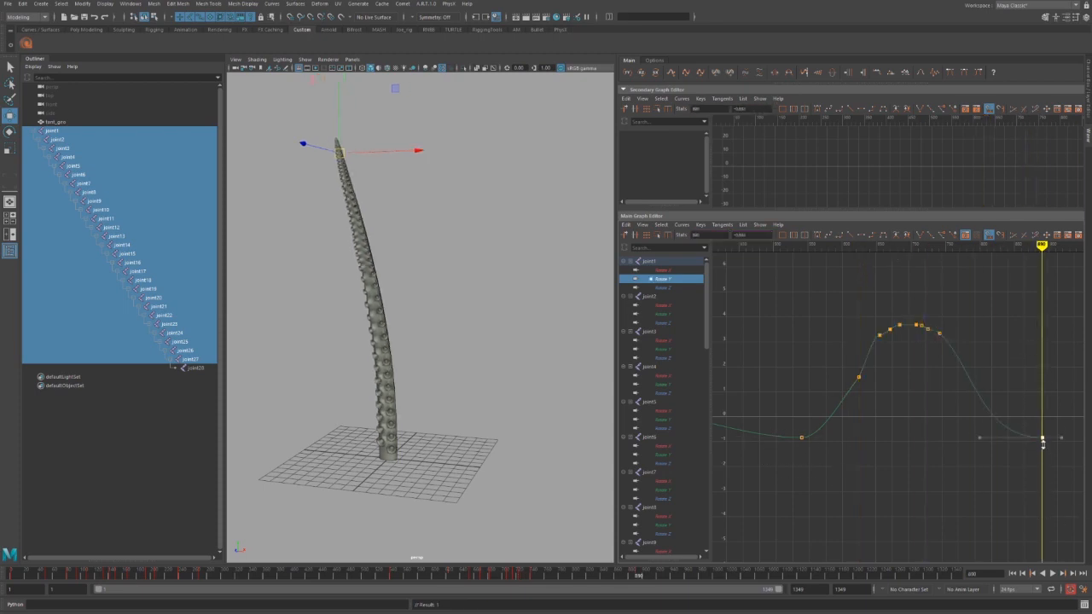
middle_click_drag(1042, 440, 1030, 266, "shift")
left_click_drag(977, 286, 855, 380)
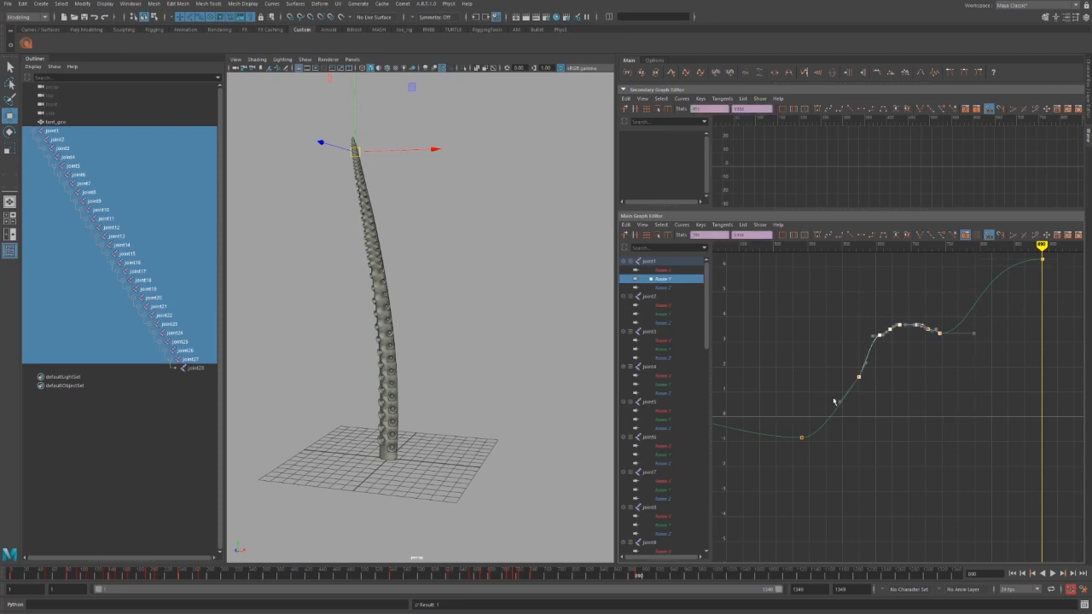
left_click(907, 74)
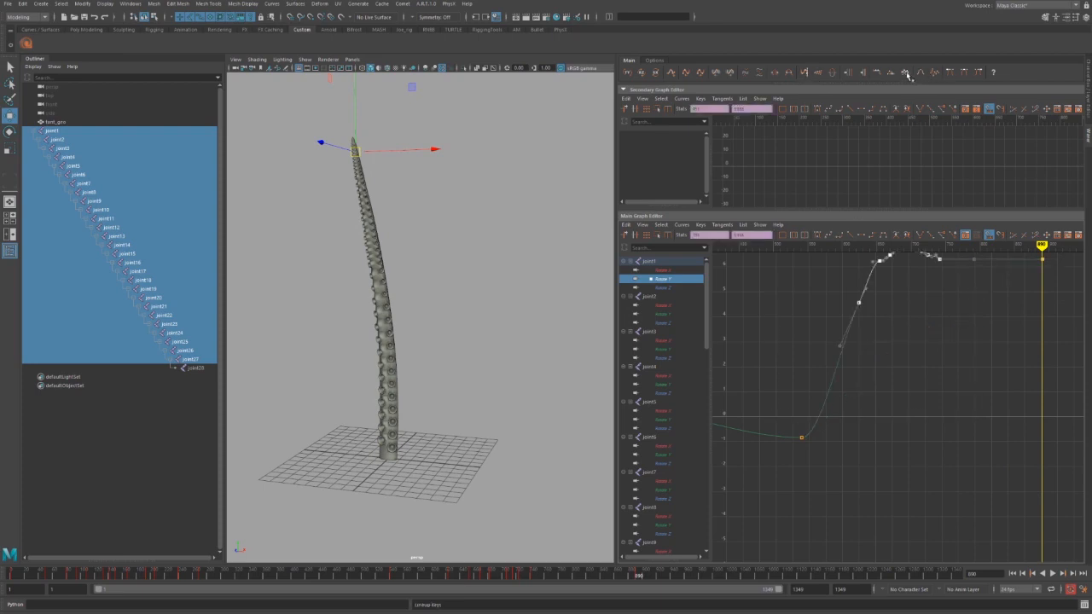
middle_click_drag(972, 338, 955, 395, "alt")
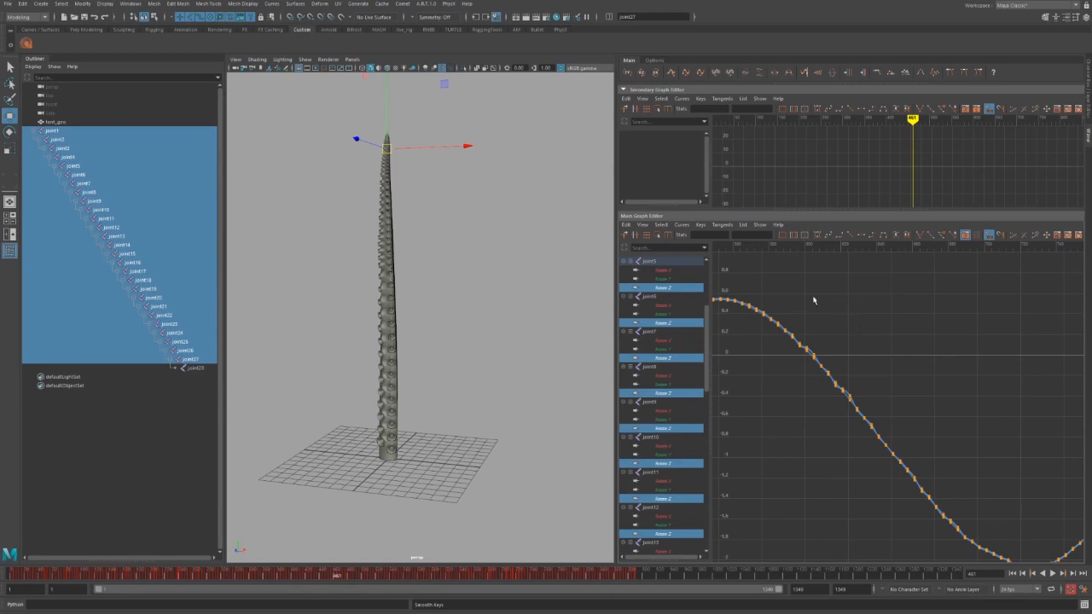
Smooth the kinked and jagged stretches of the Rotate Z curves with Smooth Keys.
left_click_drag(779, 283, 964, 539)
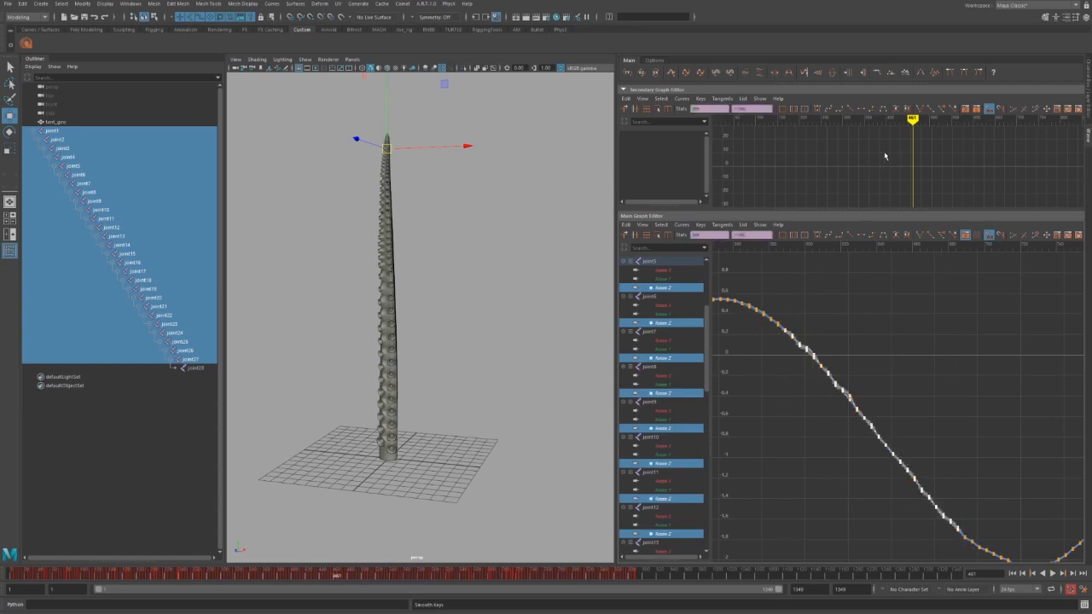
left_click(921, 72)
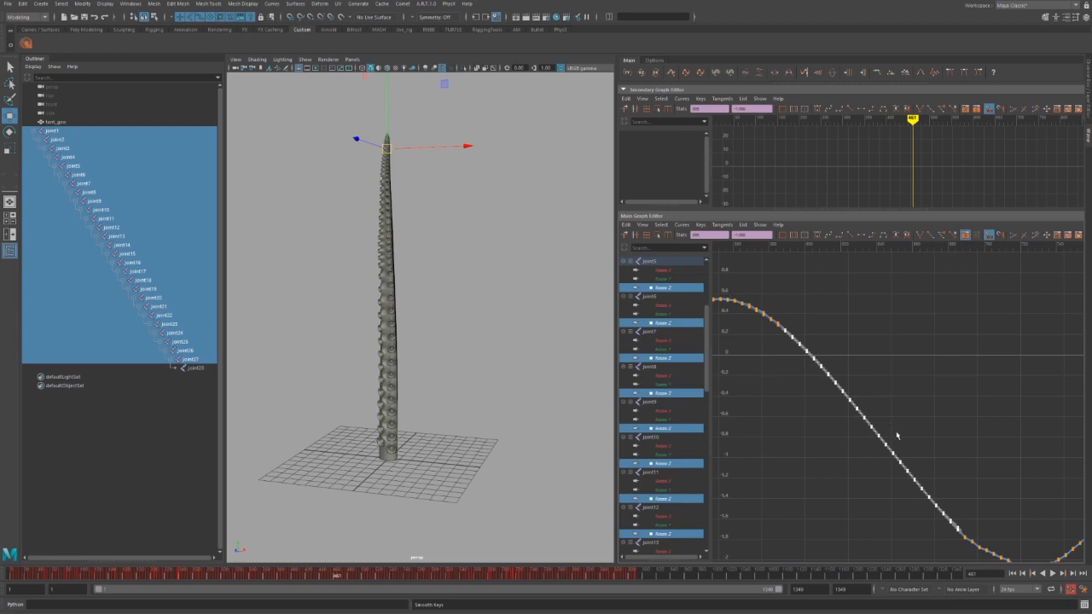
middle_click_drag(915, 439, 841, 324, "alt")
scroll(869, 343, "up", 5)
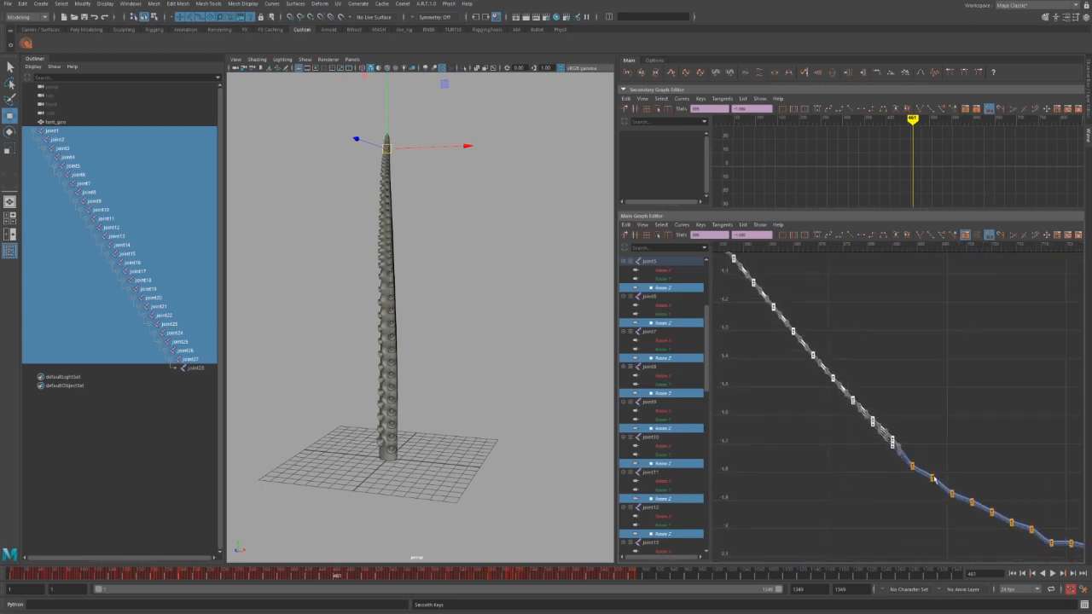
scroll(854, 453, "down", 3)
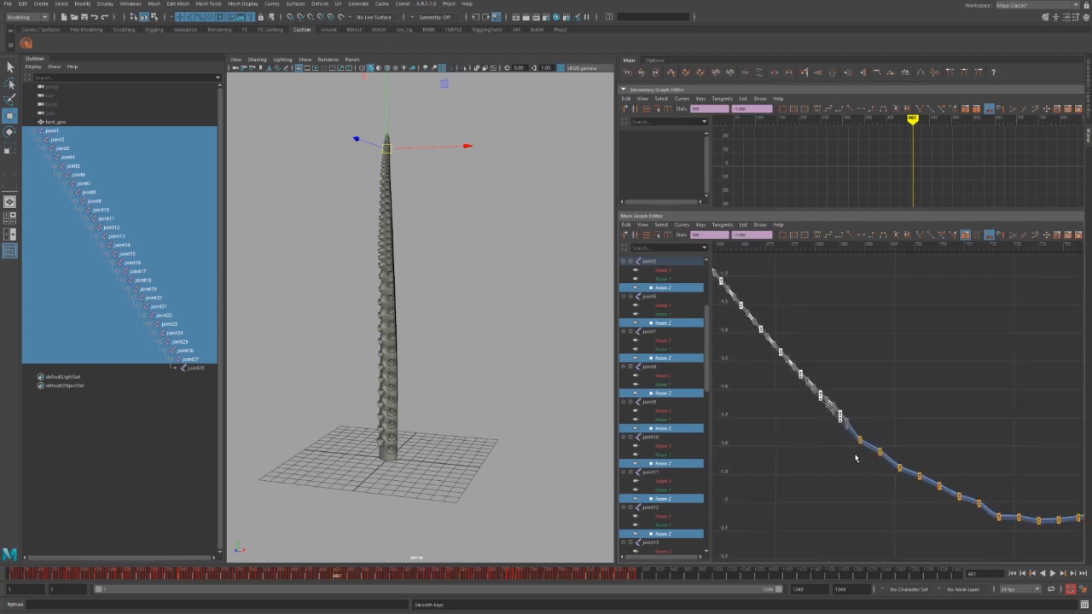
left_click_drag(834, 360, 916, 475)
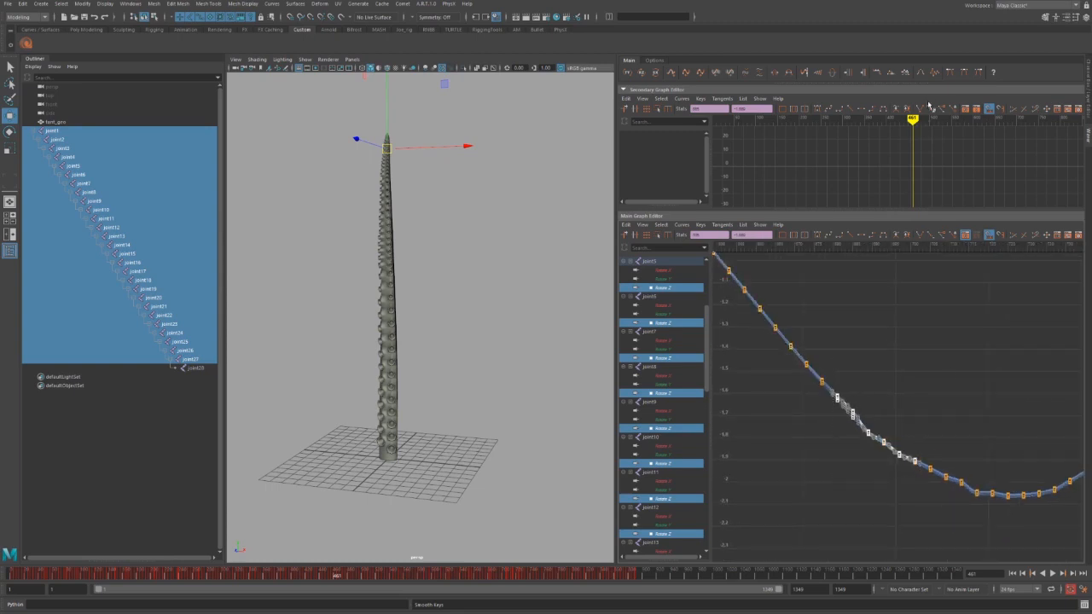
left_click(920, 73)
left_click(937, 343)
Smooth the trough keys twice more to even out the dip.
middle_click_drag(867, 334, 820, 315, "alt")
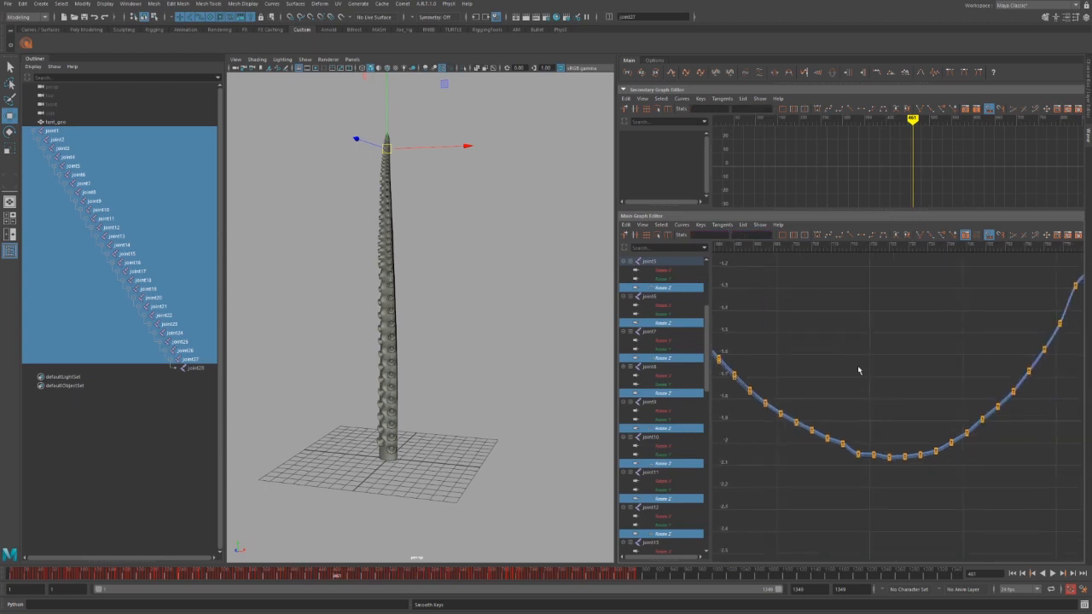
left_click_drag(818, 428, 928, 482)
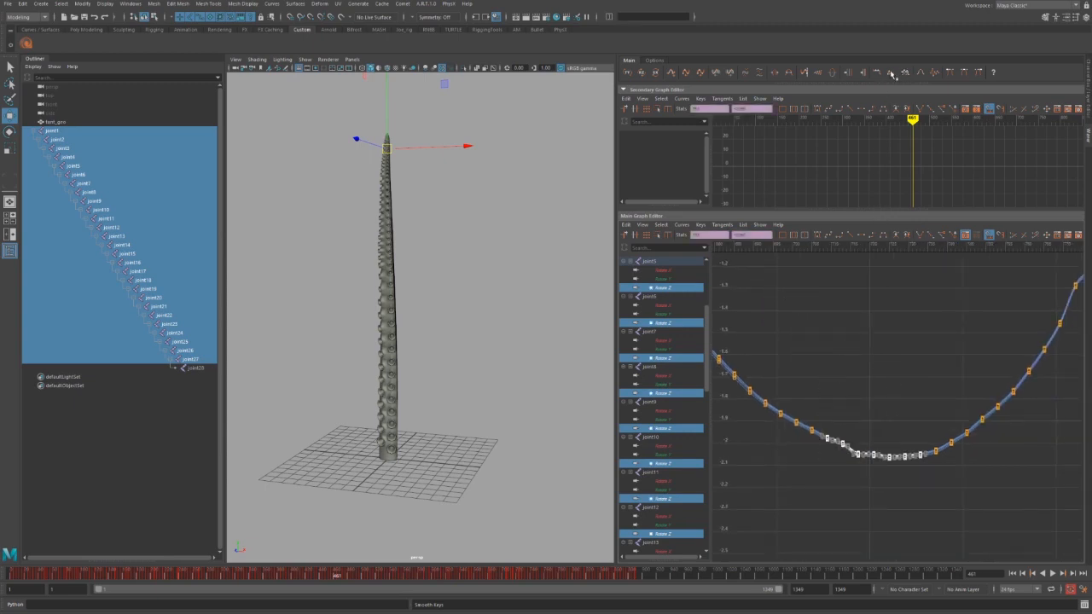
left_click(920, 74)
left_click(920, 74)
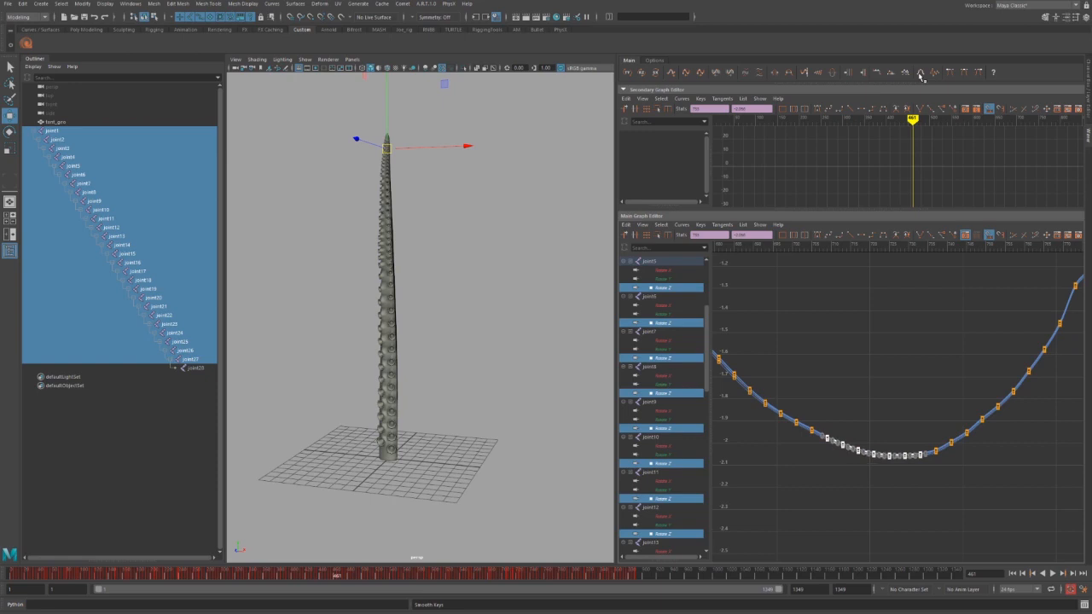
left_click(901, 361)
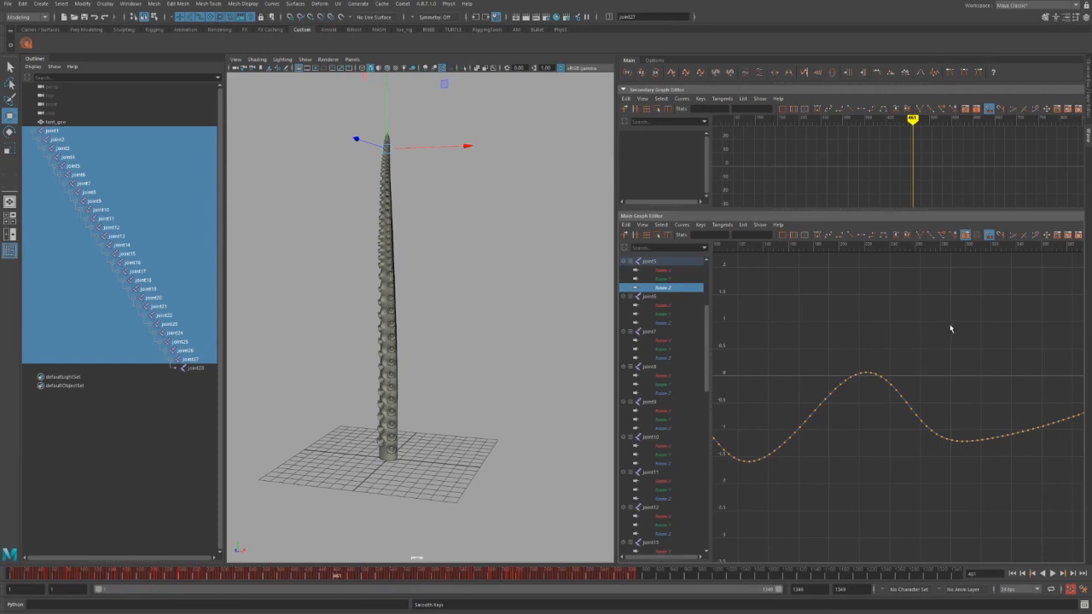
Roughen most of the Rotate Z curve's keys with about 24 passes of the jagged-noise tool.
left_click_drag(989, 296, 719, 479)
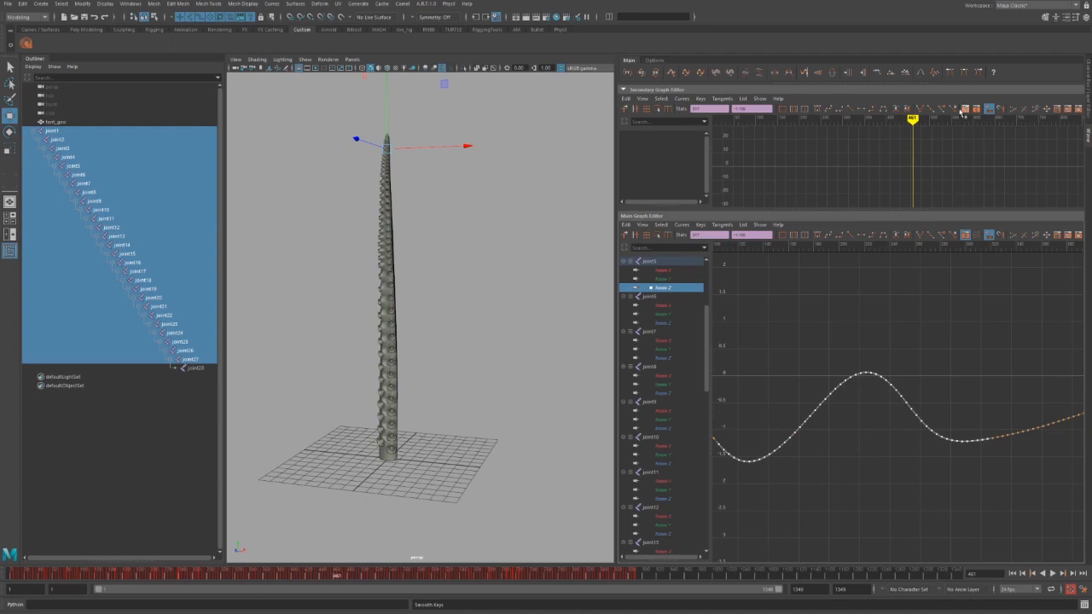
left_click(936, 76)
left_click(936, 75)
left_click(936, 76)
left_click(936, 75)
left_click(936, 75)
left_click(936, 75)
left_click(936, 75)
left_click(935, 75)
left_click(936, 75)
left_click(935, 75)
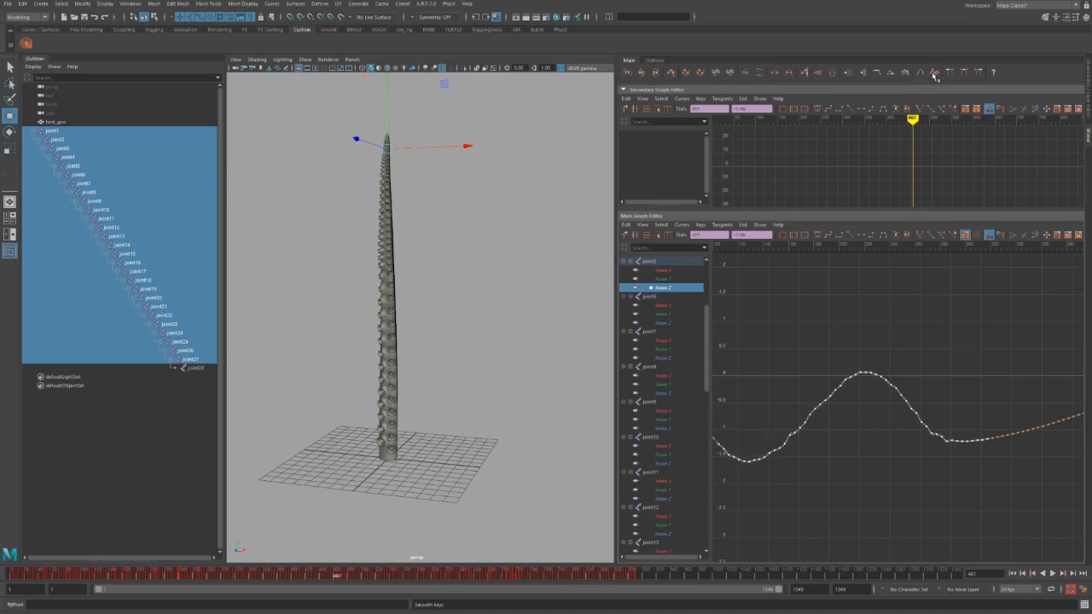
left_click(935, 75)
left_click(936, 75)
left_click(935, 75)
left_click(936, 75)
left_click(935, 75)
left_click(935, 75)
left_click(935, 75)
left_click(935, 75)
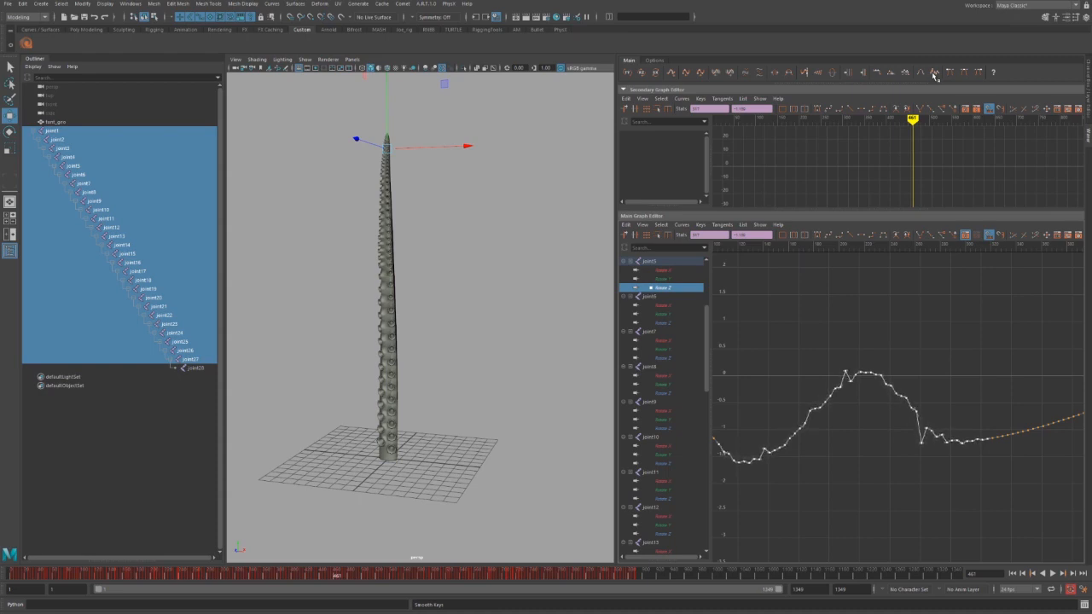
left_click(935, 75)
left_click(935, 75)
left_click(935, 75)
left_click(935, 75)
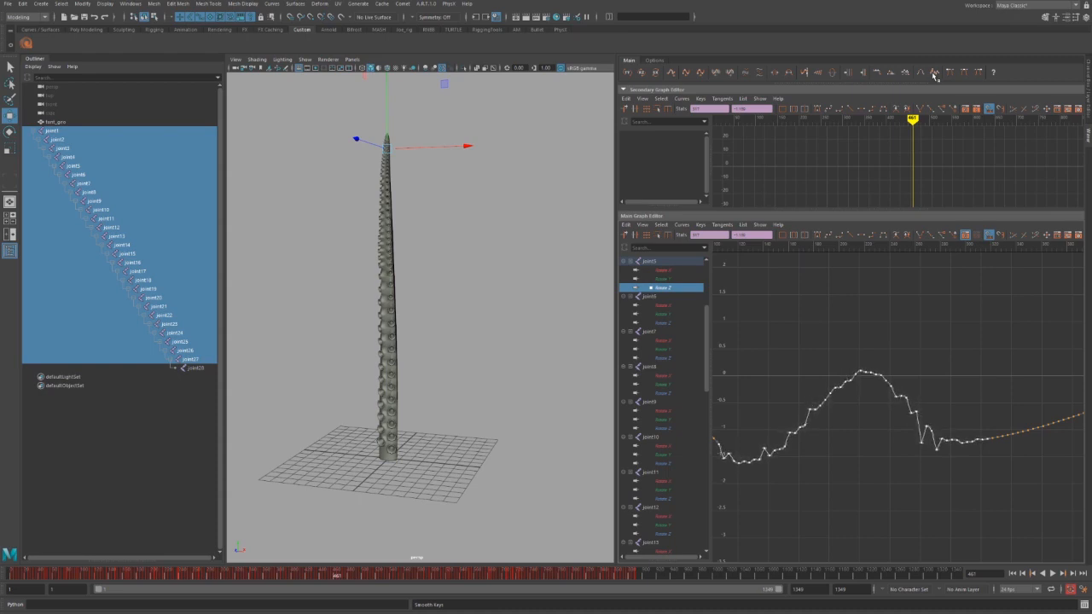
left_click(935, 75)
left_click(935, 75)
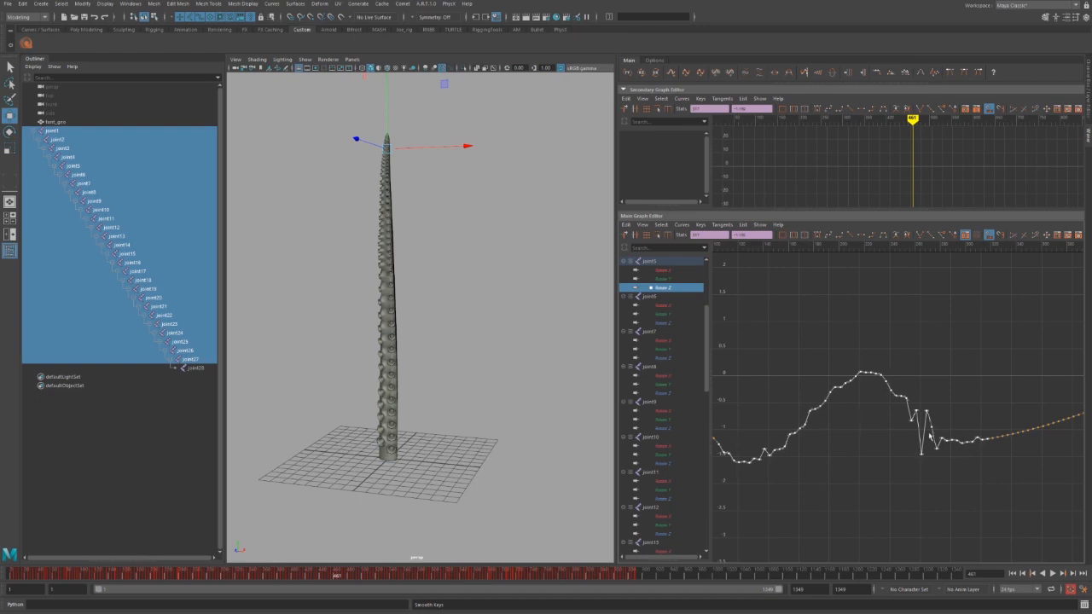
left_click(919, 380)
Smooth the jagged section of the Rotate Z curve twice.
left_click_drag(892, 375, 958, 482)
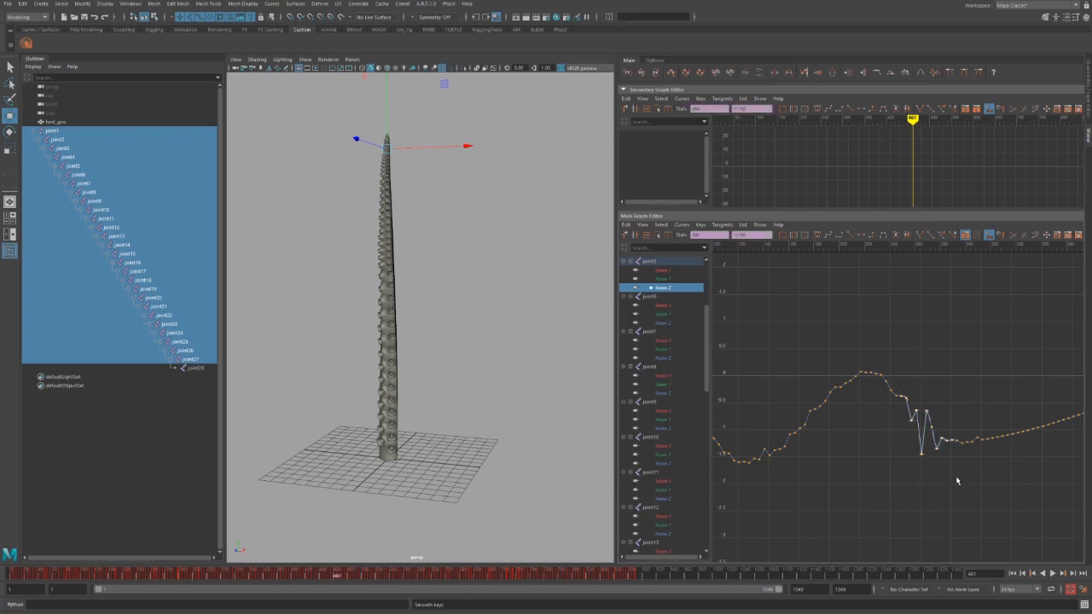
left_click(920, 74)
left_click(921, 73)
left_click_drag(862, 336, 913, 415)
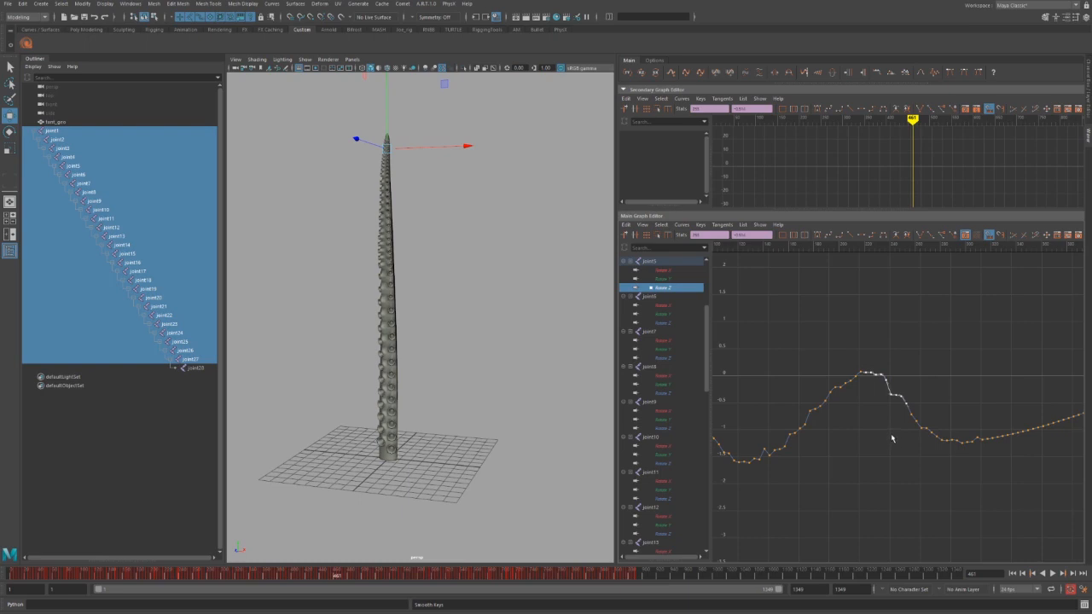
left_click(928, 330)
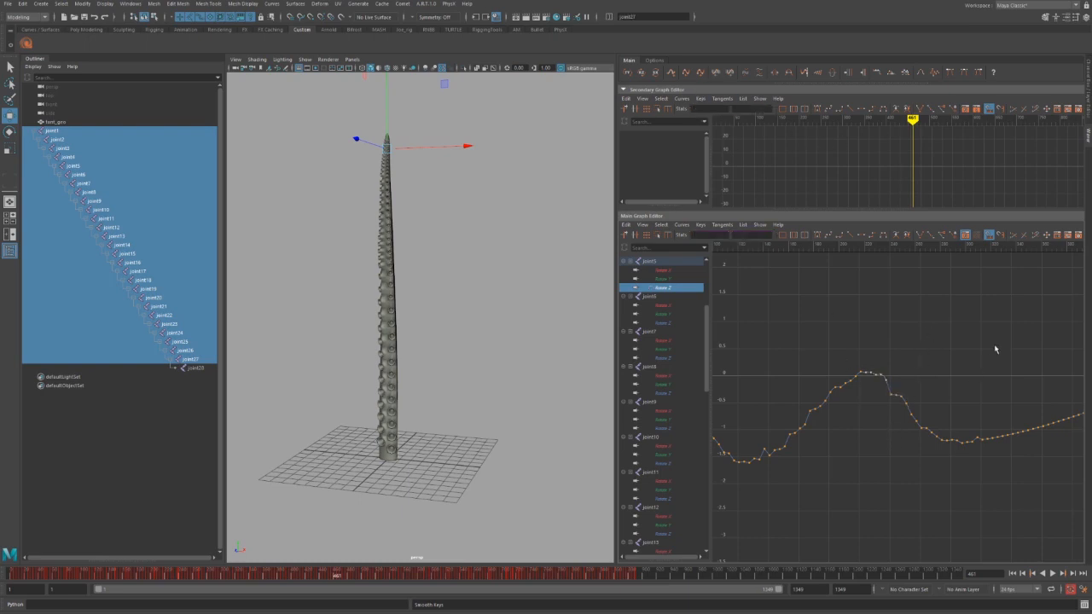
middle_click_drag(901, 359, 824, 319, "alt")
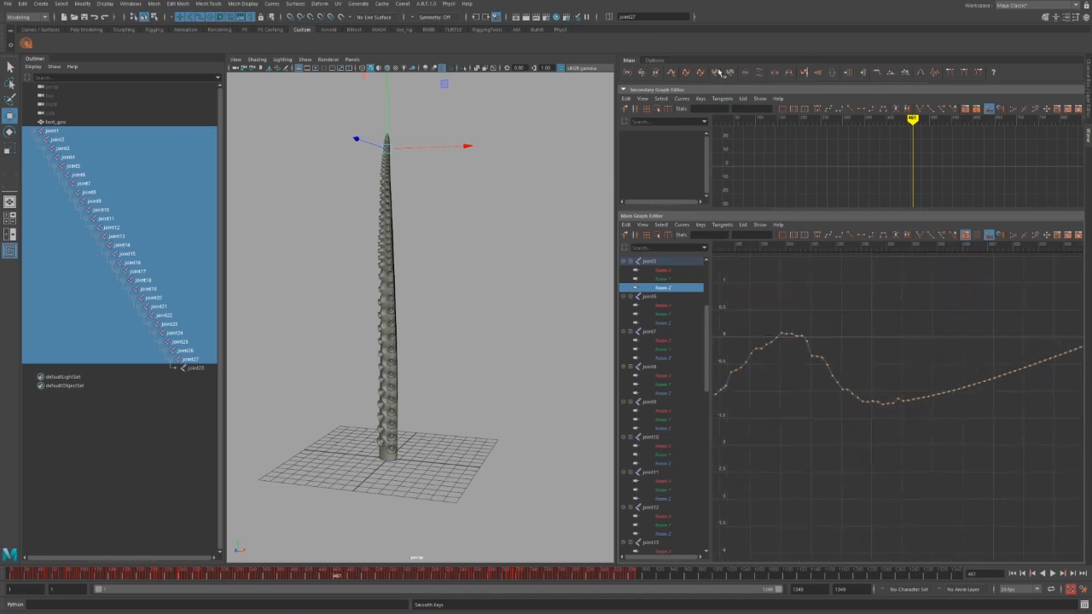
Edit the 0.20 value in the curve tools' settings.
left_click(663, 60)
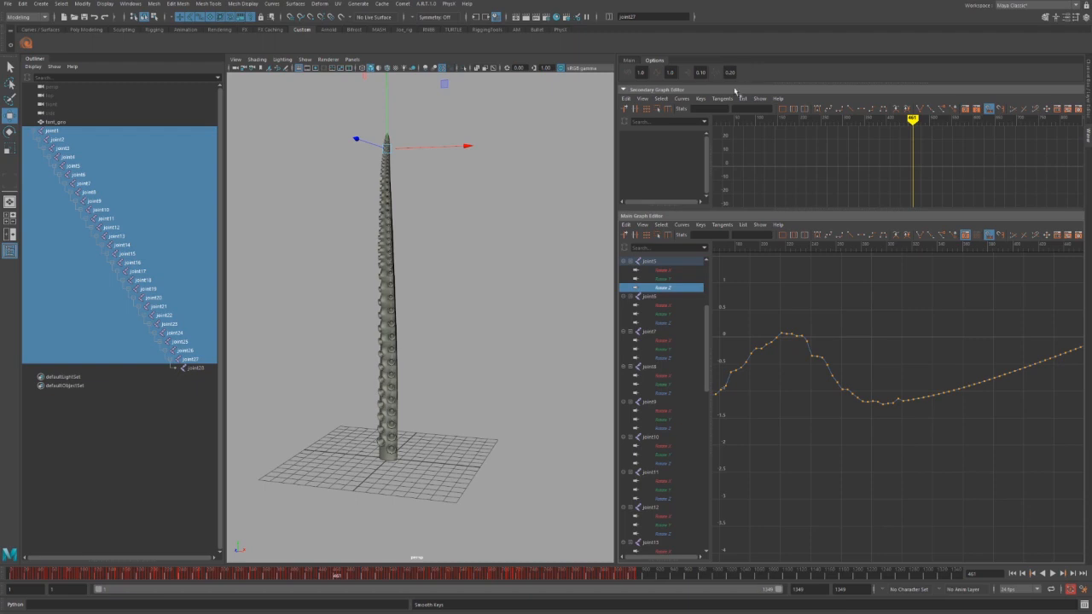
left_click_drag(725, 73, 763, 77)
key("Return")
left_click(629, 61)
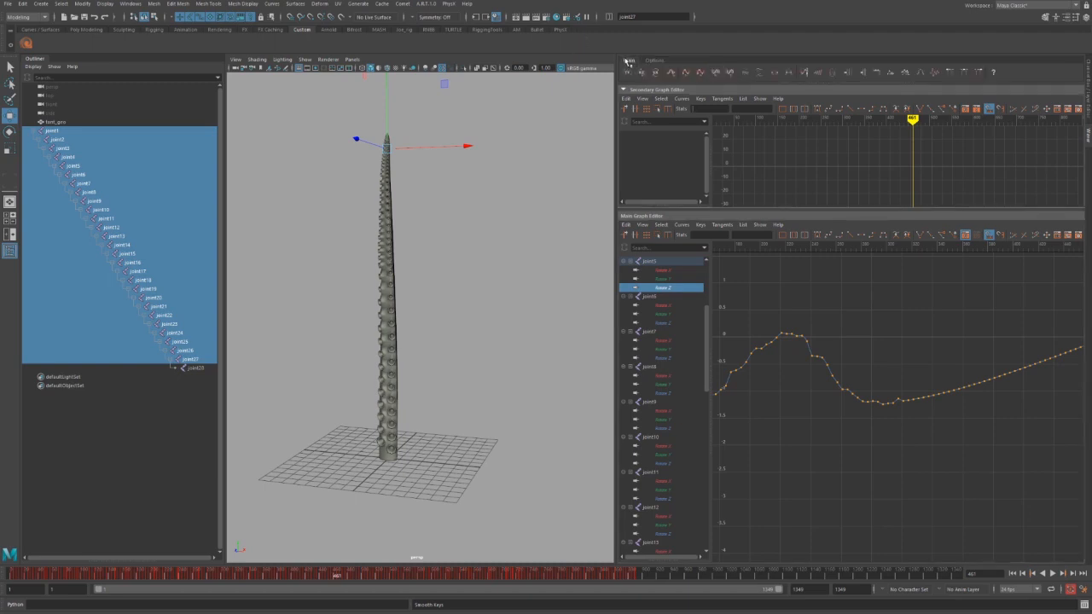
Roughen the curve's left-section keys with seven jagged passes, then show the joints' Rotate Z curves.
middle_click_drag(864, 352, 1071, 317, "alt")
middle_click_drag(811, 376, 888, 376, "alt")
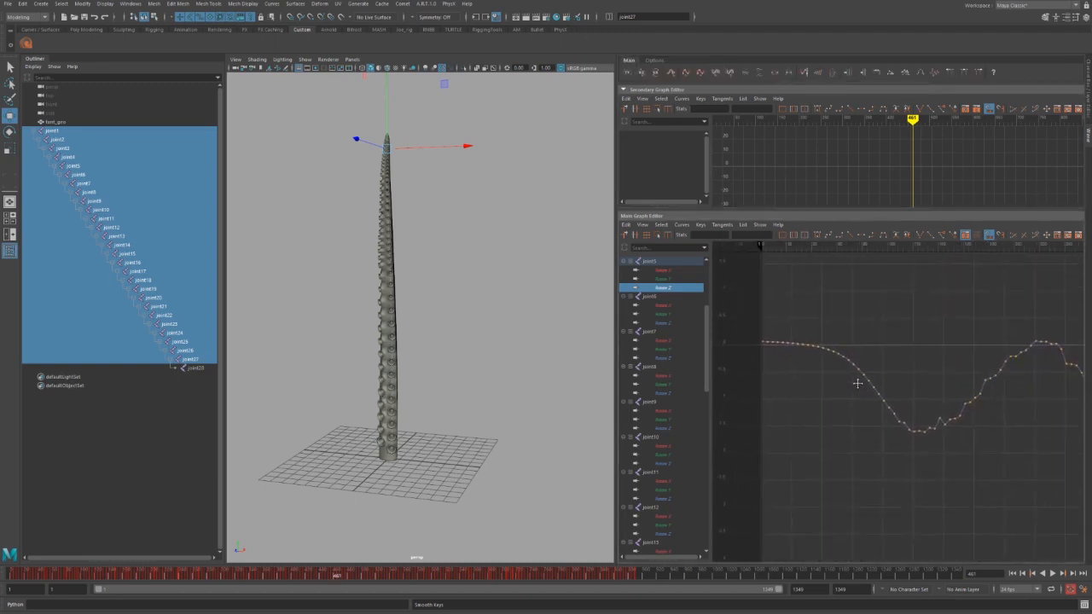
left_click_drag(730, 294, 978, 484)
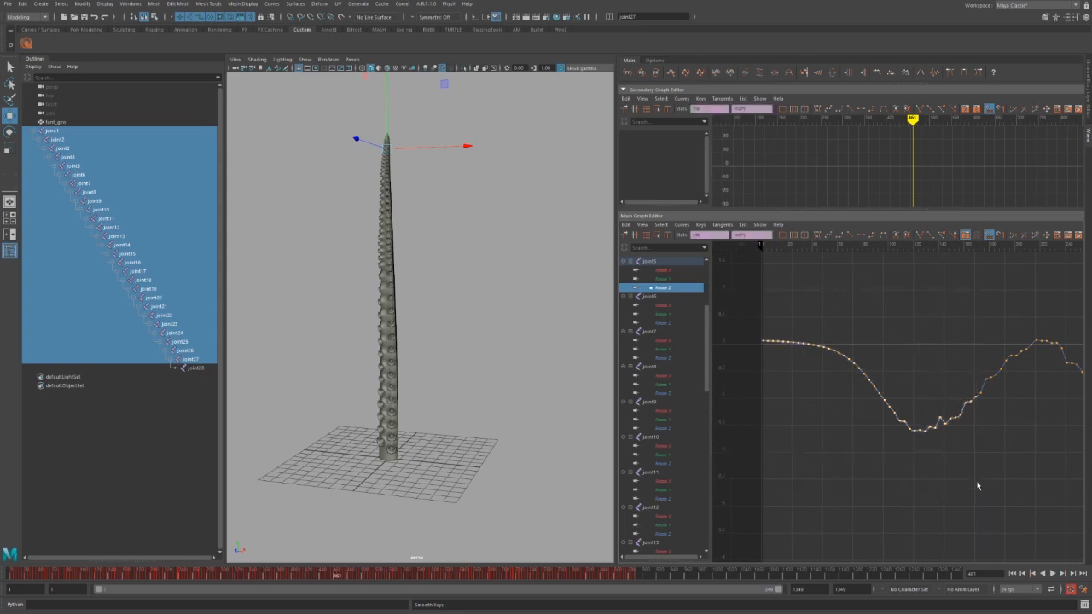
left_click(935, 72)
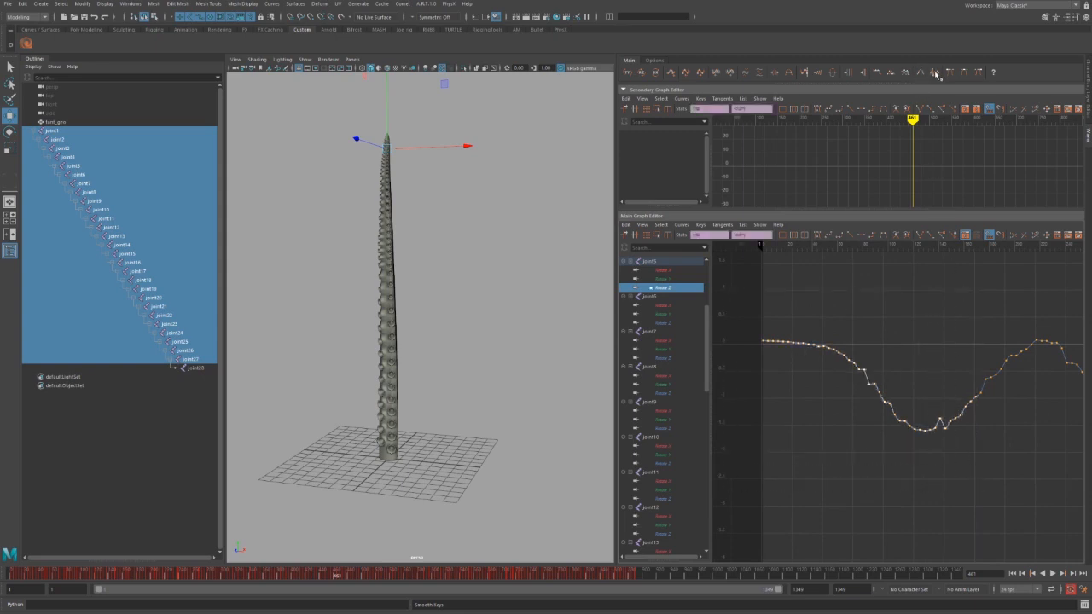
left_click(935, 72)
left_click(935, 72)
left_click(935, 72)
left_click(935, 71)
left_click(935, 72)
left_click(936, 72)
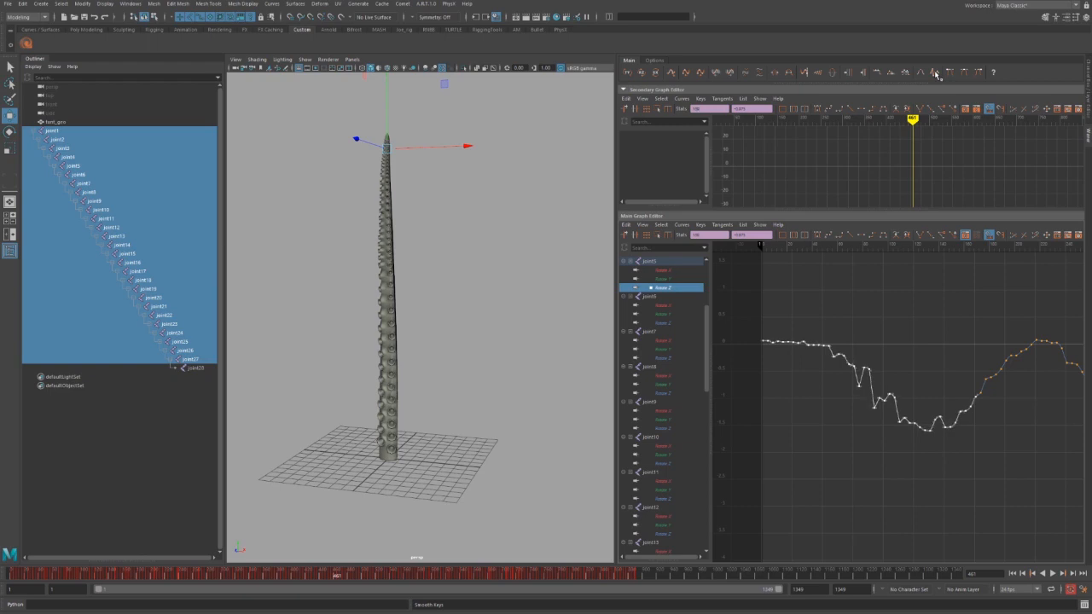
left_click(935, 71)
left_click(935, 71)
left_click(935, 71)
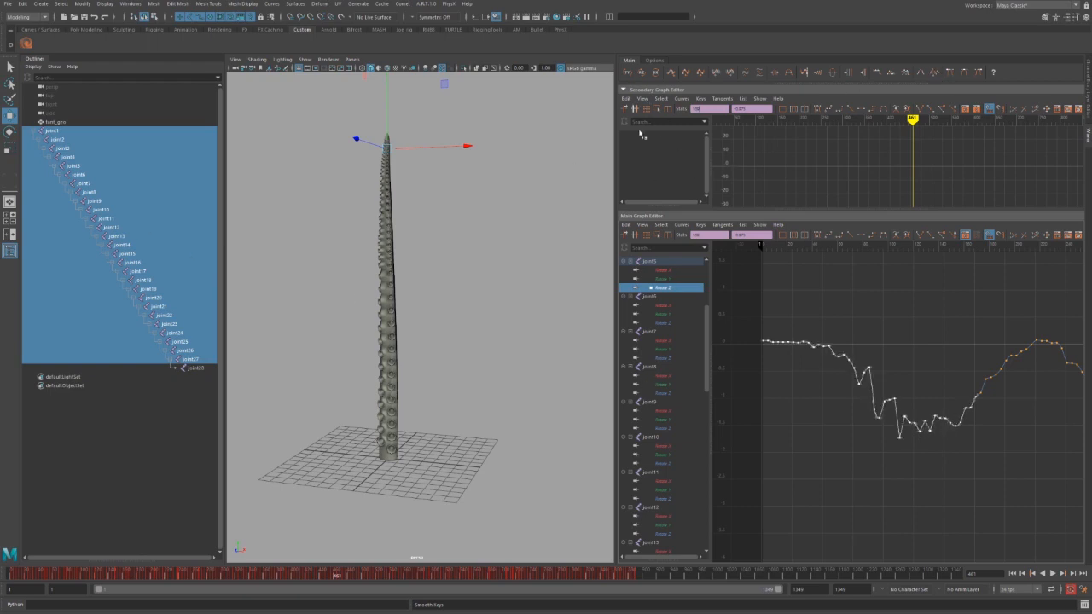
left_click(644, 72)
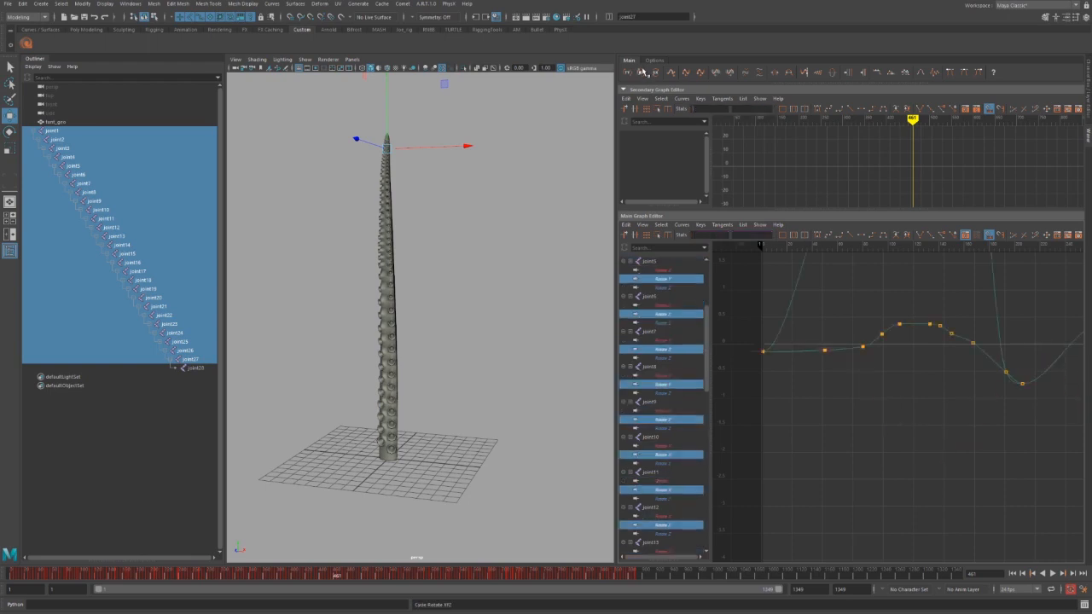
Delete the old Rotate Z keys, keeping only those in the first few frames.
middle_click_drag(837, 413, 726, 361, "alt")
right_click_drag(725, 361, 988, 359, "alt+shift")
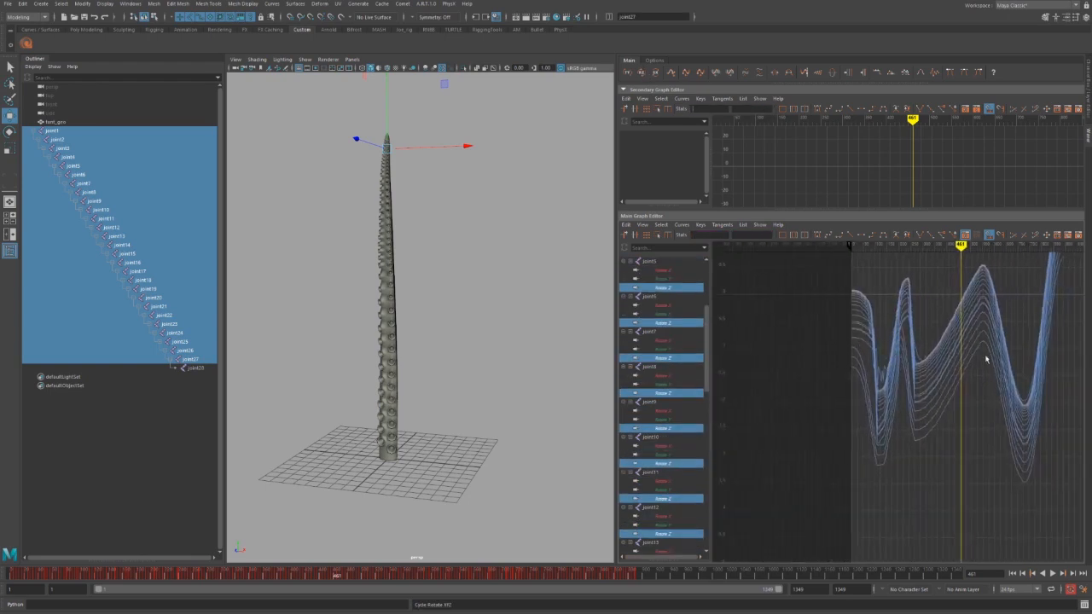
middle_click_drag(1049, 380, 939, 445, "alt")
right_click_drag(938, 446, 949, 334, "alt+shift")
left_click_drag(1022, 306, 751, 491)
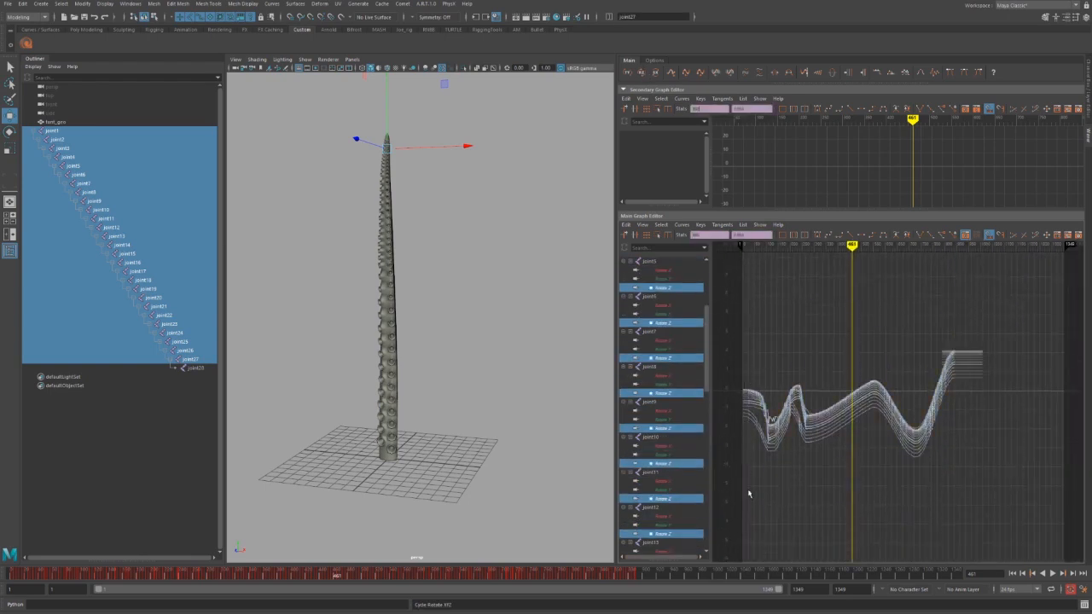
key("Delete")
middle_click_drag(780, 441, 915, 427, "alt")
right_click_drag(915, 427, 944, 463, "alt")
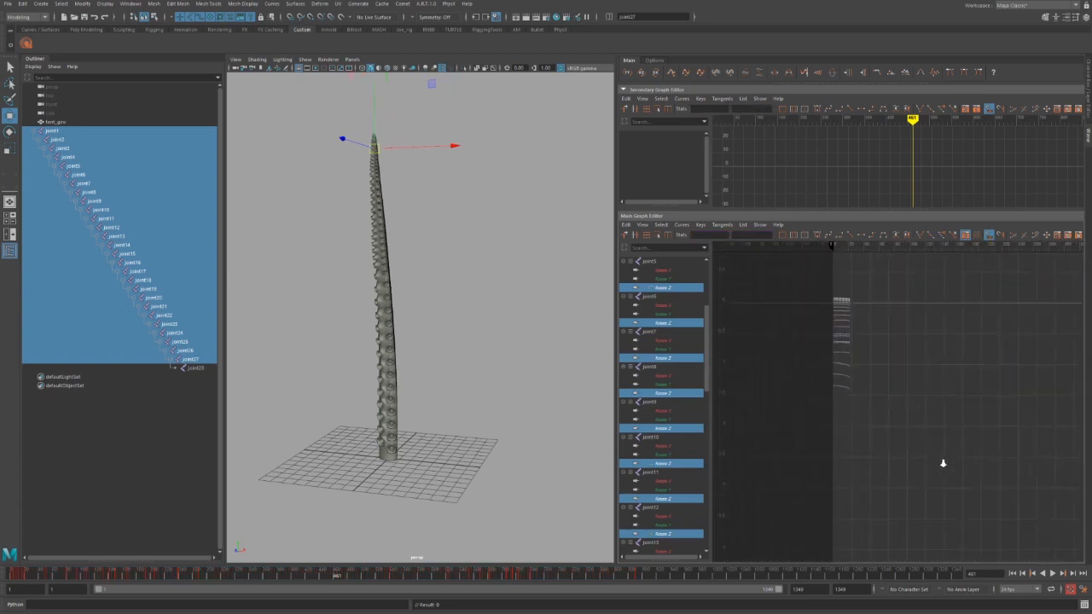
middle_click_drag(906, 384, 916, 453, "alt")
left_click_drag(915, 346, 845, 522)
key("Delete")
Turn the remaining keys into a spiky zigzag wave and double its cycles up to eight.
left_click_drag(808, 288, 866, 539)
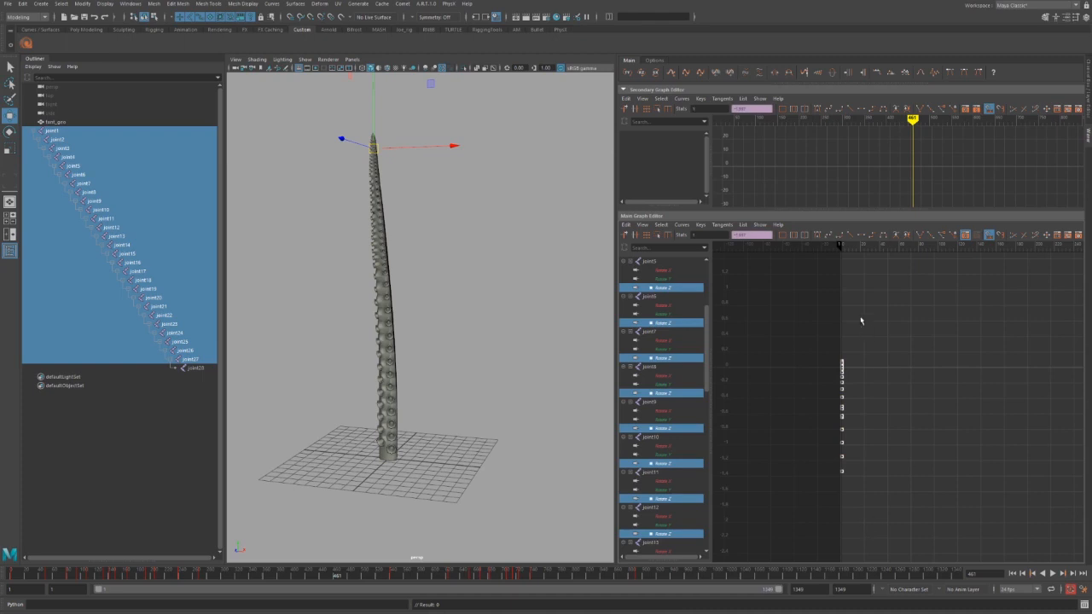
left_click(842, 246)
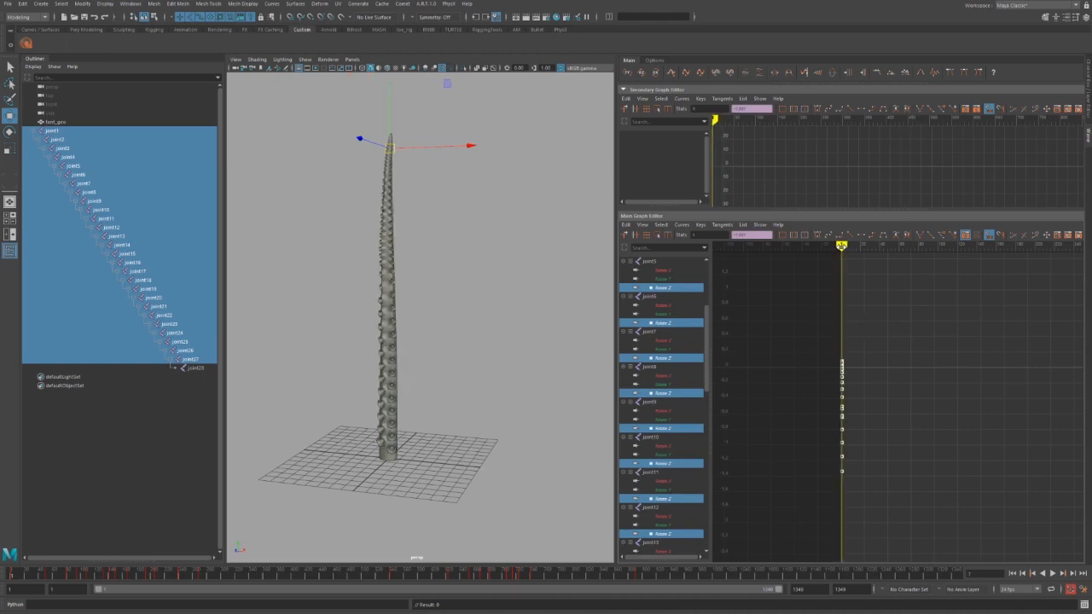
left_click(671, 73)
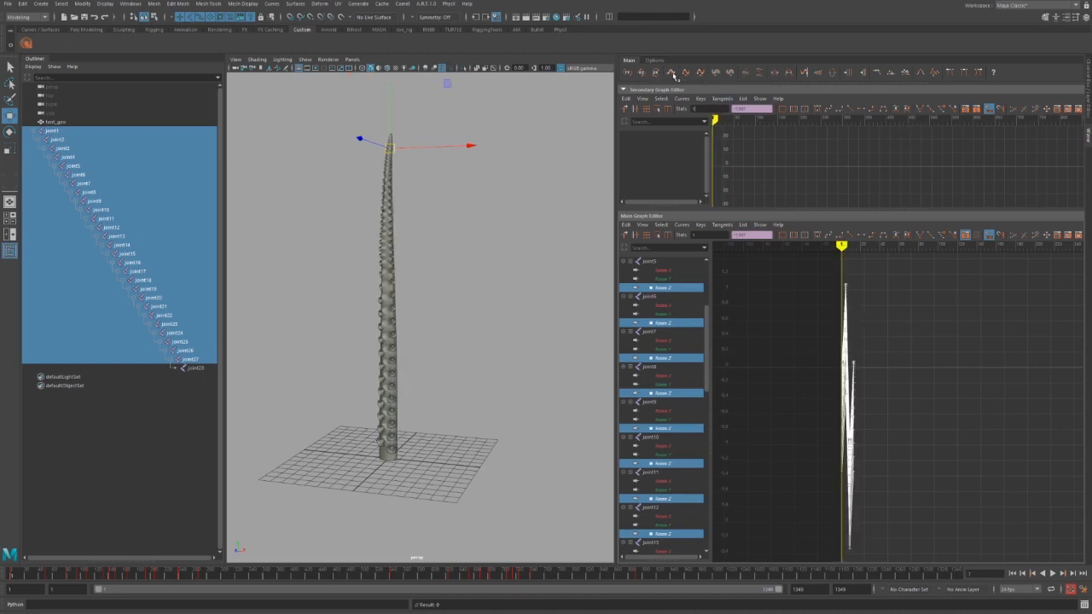
left_click(674, 75)
left_click(673, 74)
left_click(673, 74)
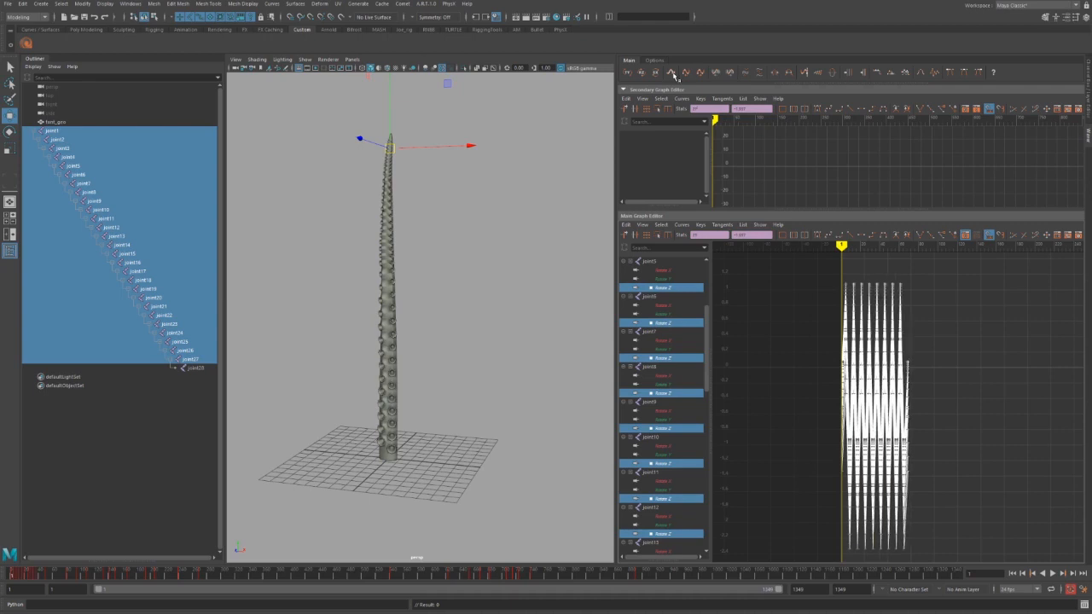
Stagger the curves joint by joint, spread their keys further apart, and play back the wave.
left_click(788, 73)
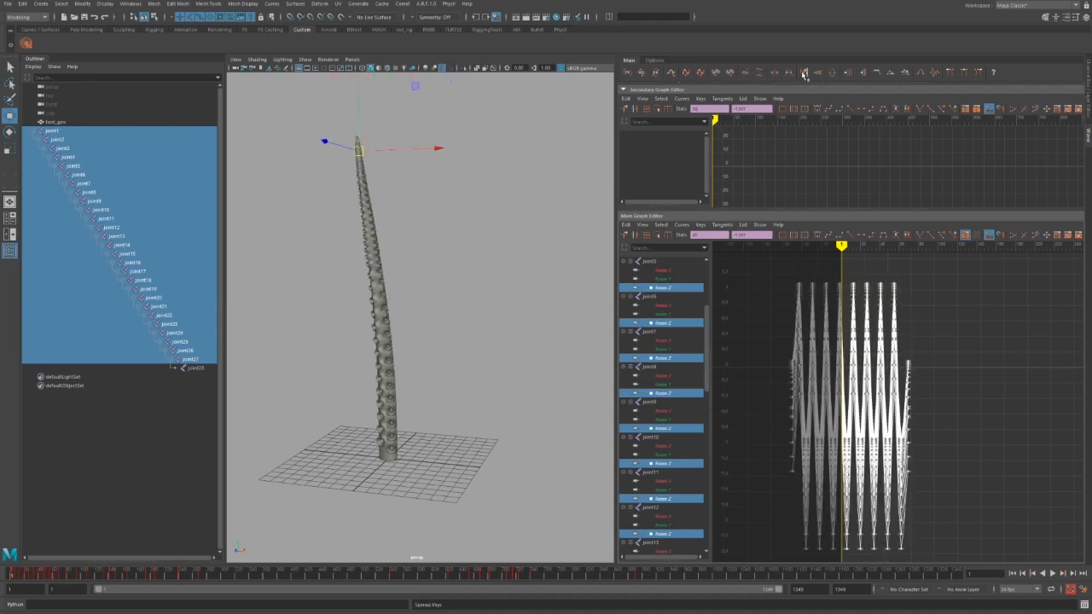
middle_click_drag(809, 414, 862, 410)
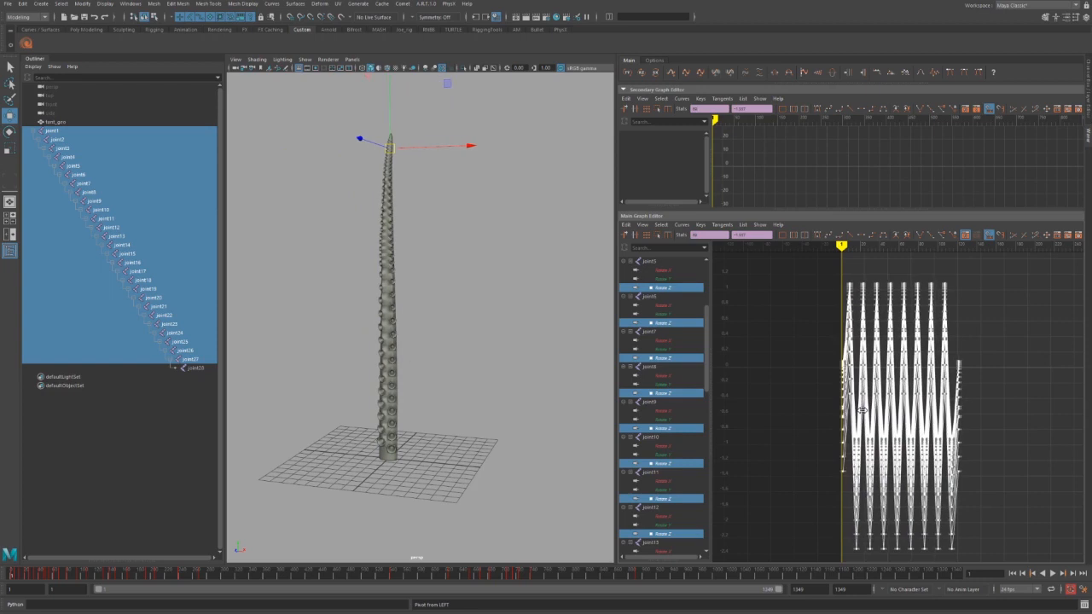
left_click(893, 75)
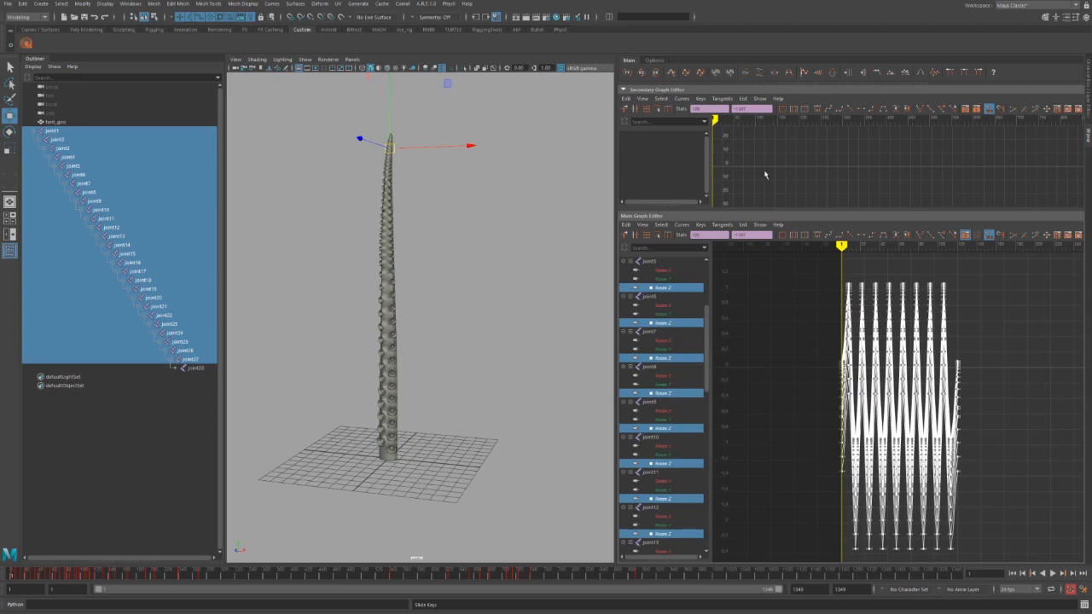
left_click(792, 76)
left_click(792, 76)
left_click(792, 76)
left_click(792, 76)
left_click(792, 76)
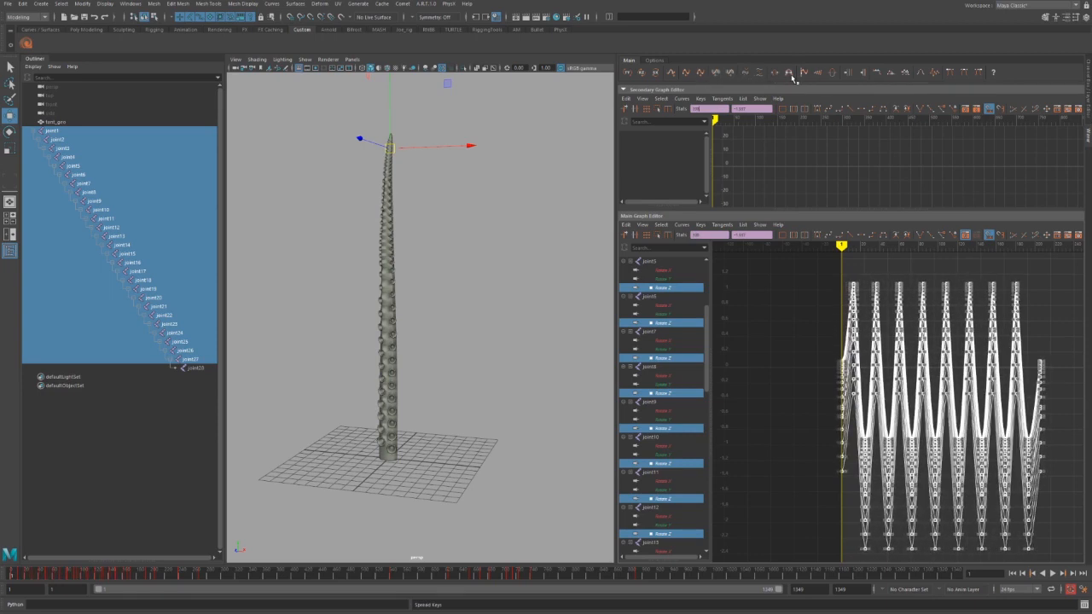
left_click(792, 76)
left_click(791, 76)
left_click(792, 75)
key("alt+v")
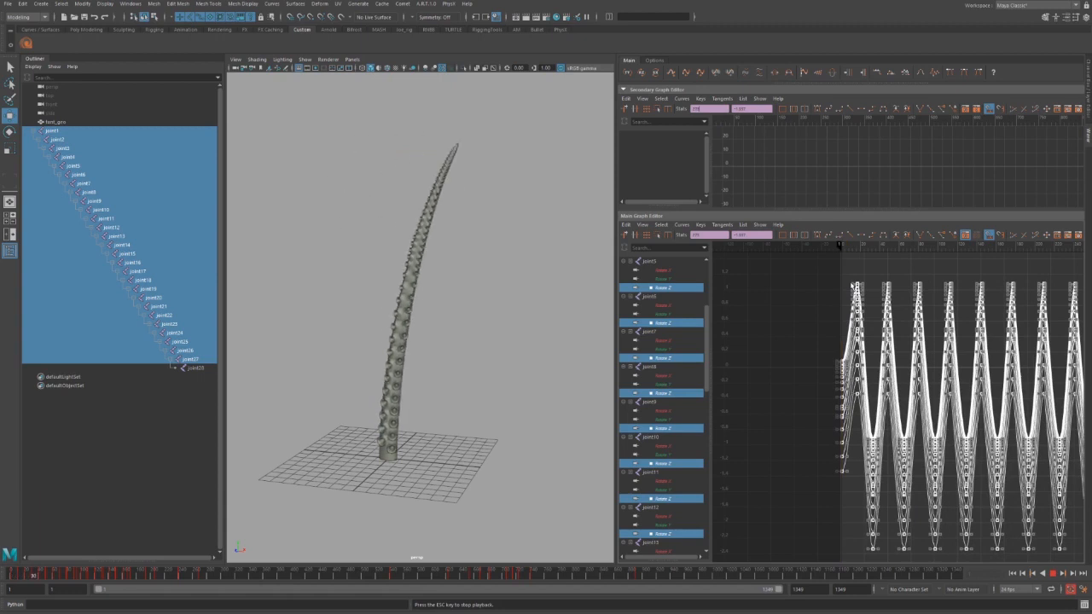
Stop playback, apply auto tangents, and set the noise amount option to 2.
key("alt+v")
middle_click_drag(980, 370, 878, 352, "alt")
key("alt+a")
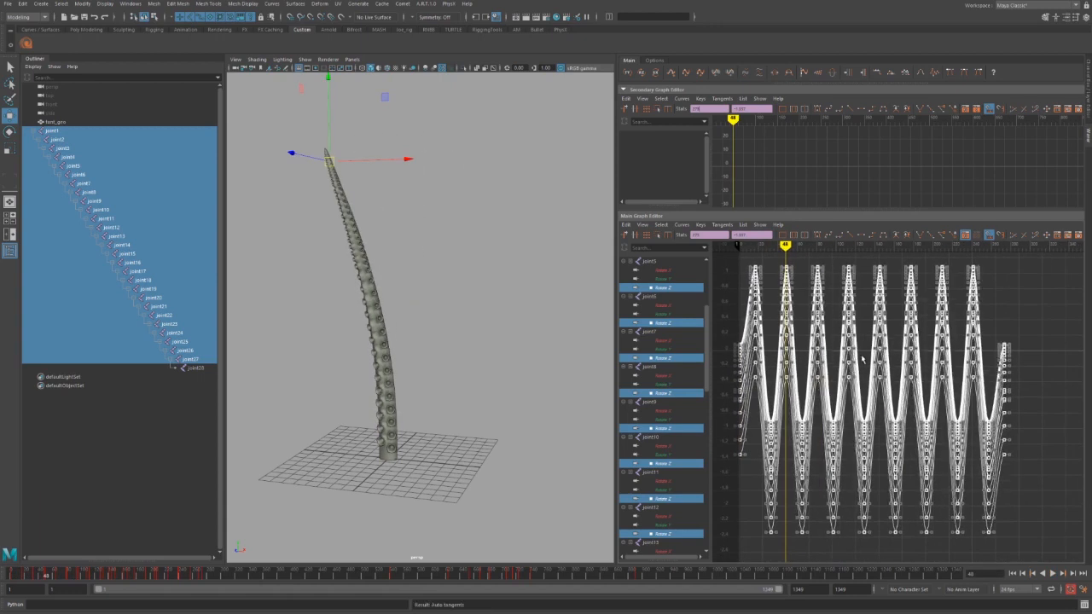
right_click_drag(872, 385, 864, 415, "alt+shift")
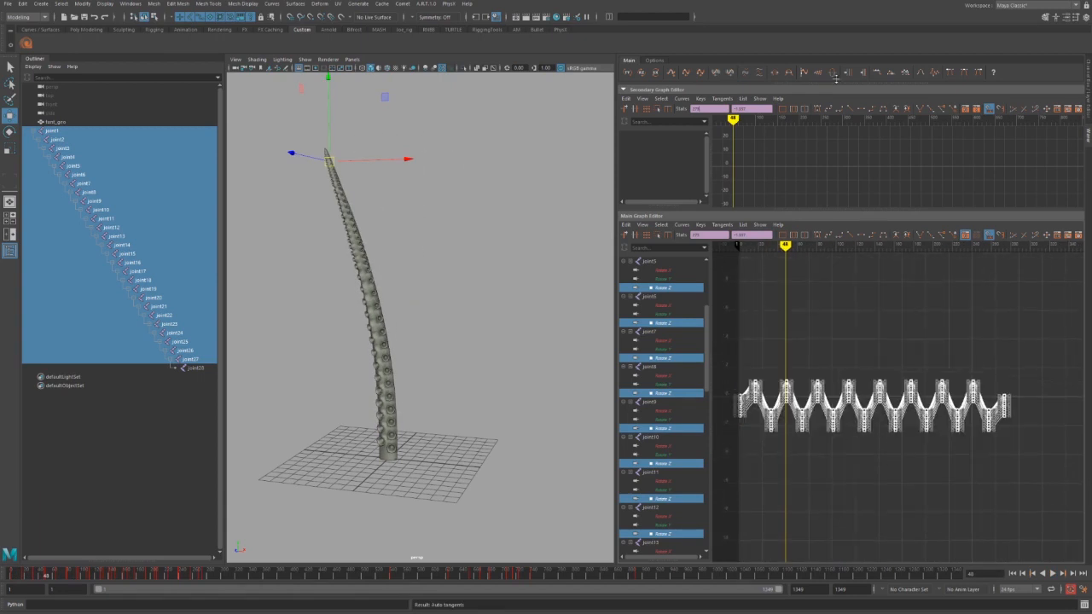
left_click(654, 61)
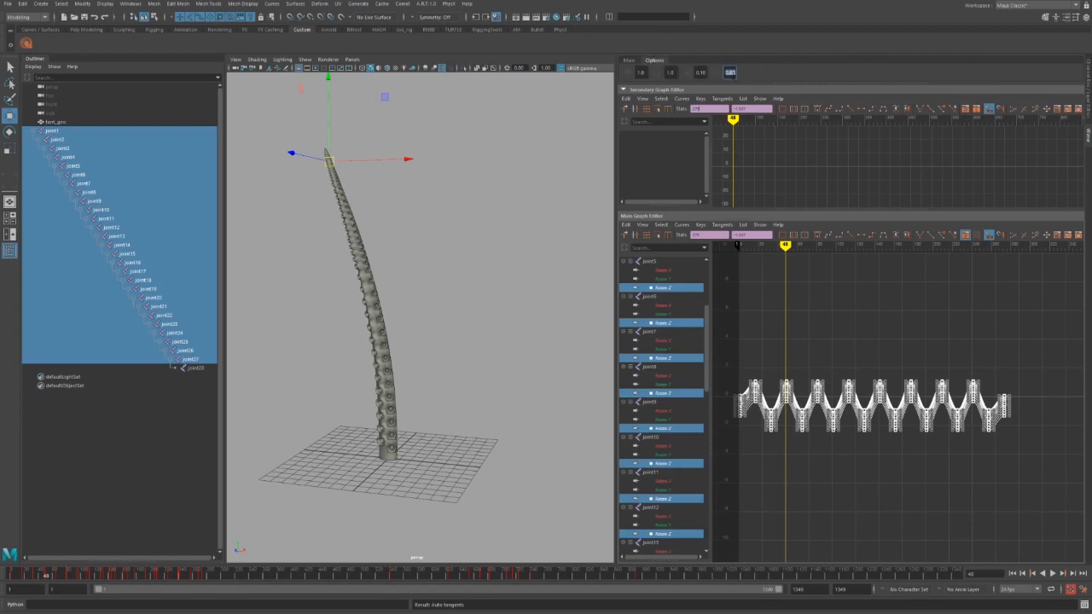
type("2")
key("Return")
left_click(631, 61)
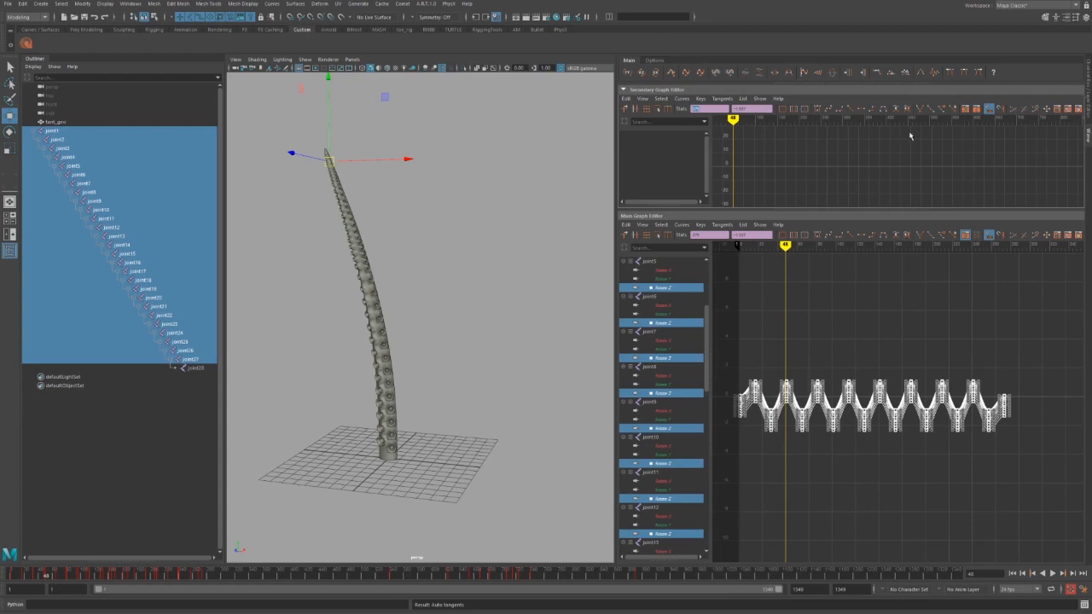
Add random noise to the wave keys eight times and scrub to preview the pose.
left_click(936, 76)
left_click(936, 76)
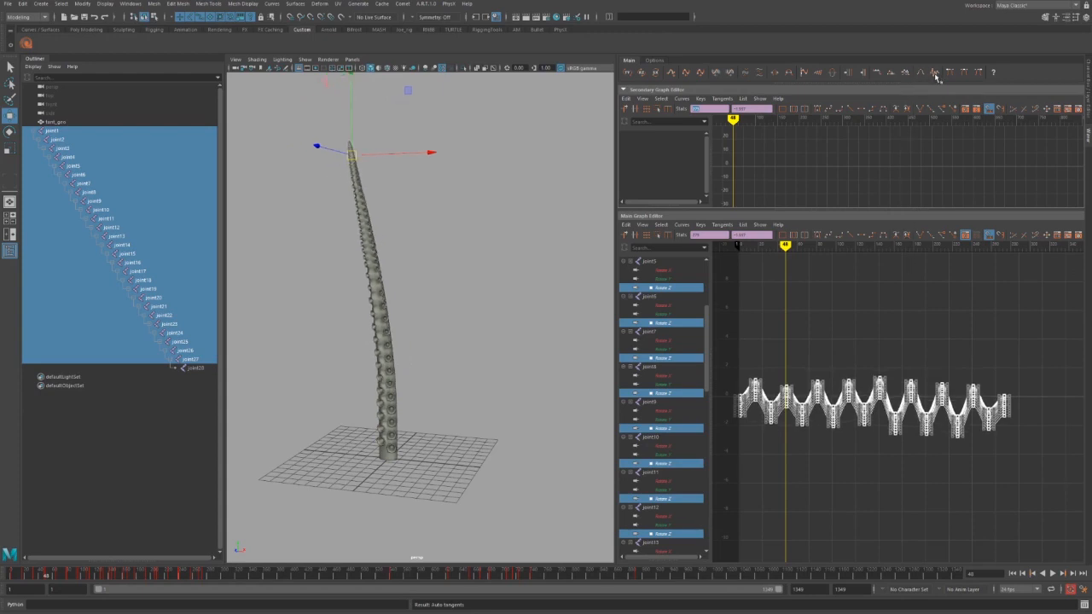
left_click(936, 76)
left_click(936, 75)
left_click(936, 76)
left_click(936, 76)
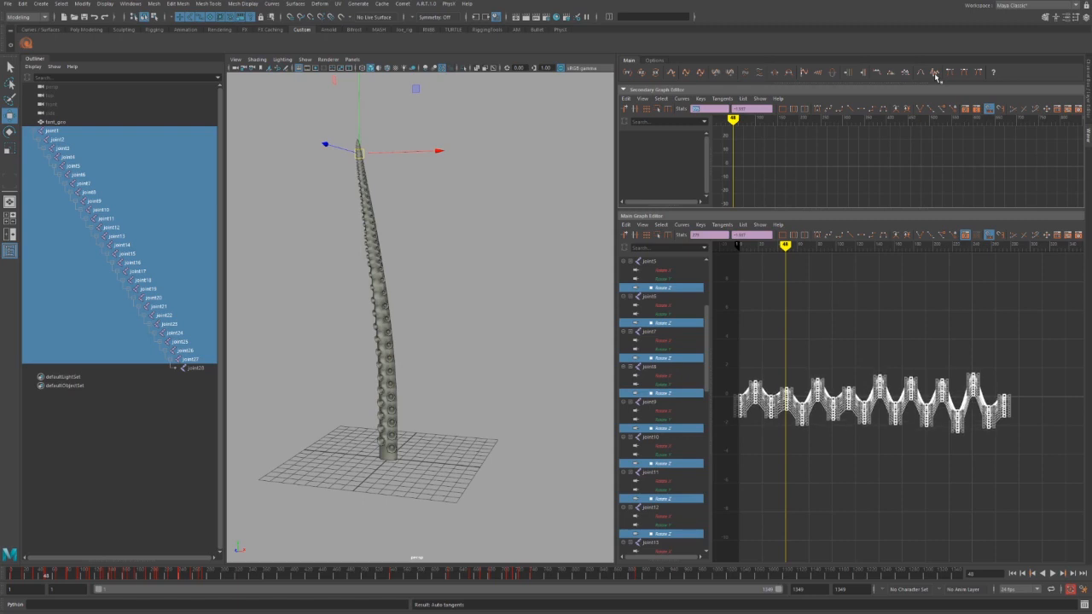
left_click(936, 76)
left_click(935, 76)
key("f")
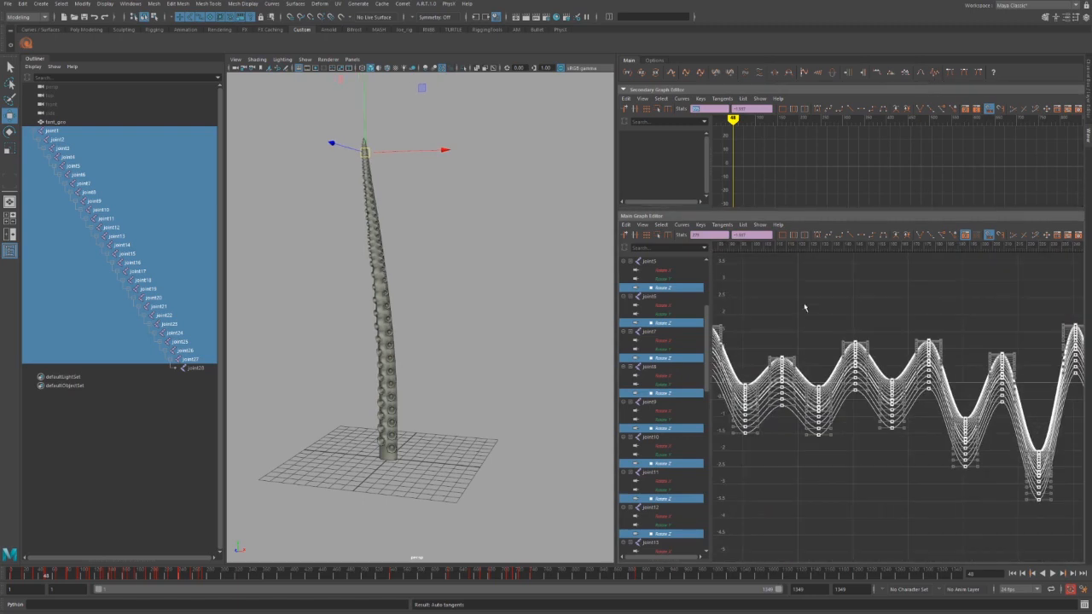
left_click_drag(790, 246, 851, 296)
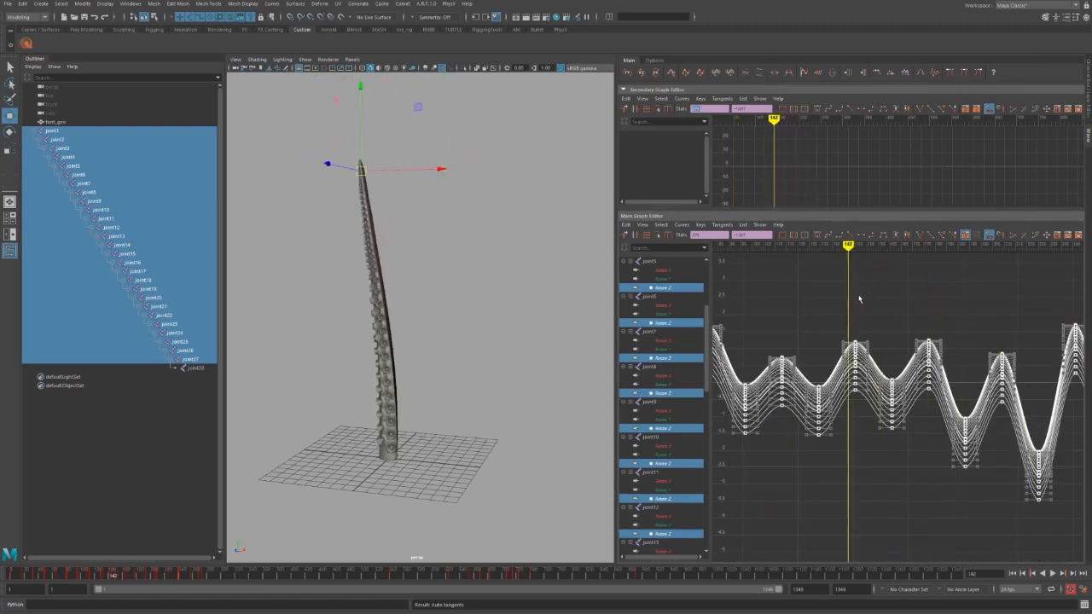
Undo the noise back to the clean wave and reapply auto tangents.
key("ctrl+z")
key("ctrl+z")
key("ctrl+z")
key("ctrl+z")
key("ctrl+z")
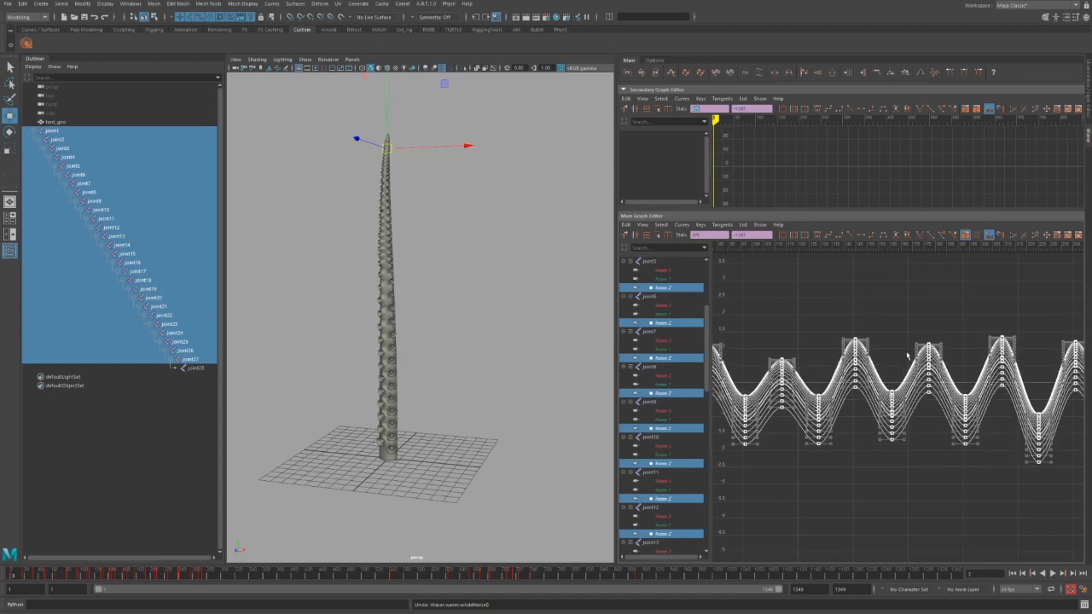
key("ctrl+z")
key("ctrl+z")
key("ctrl+z")
key("ctrl+z")
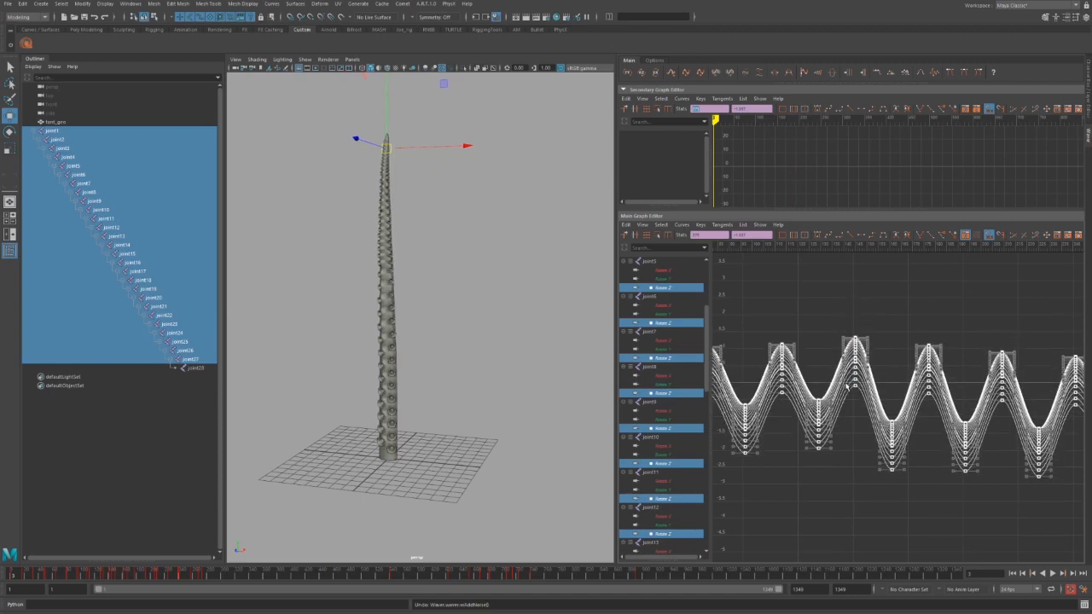
key("ctrl+z")
key("ctrl+z")
key("ctrl+z")
key("alt+a")
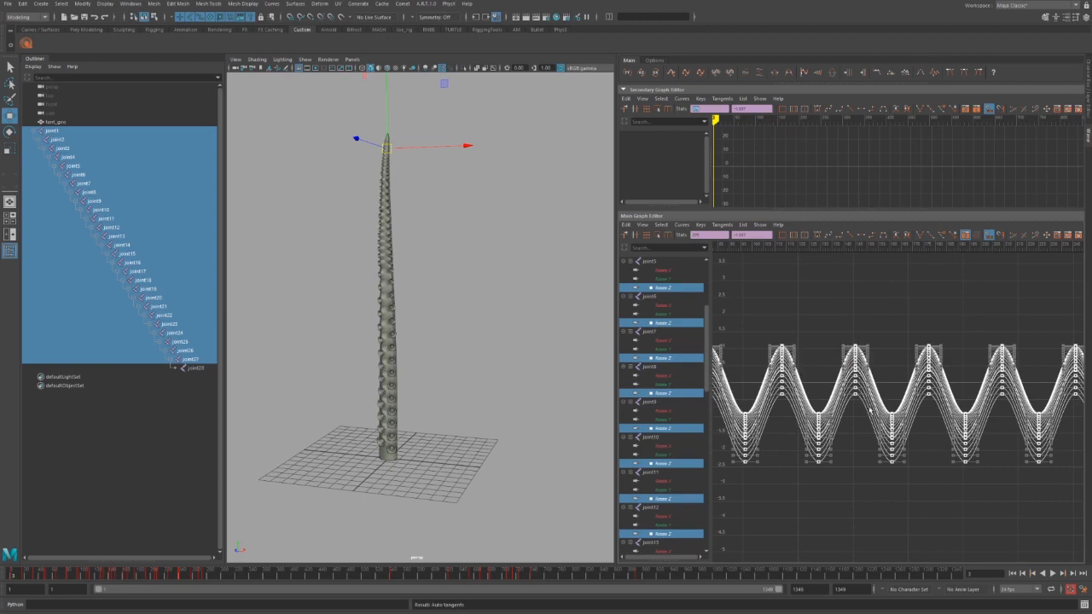
Set the noise amount to 0.05 and add random noise to the wave keys five times.
key("a")
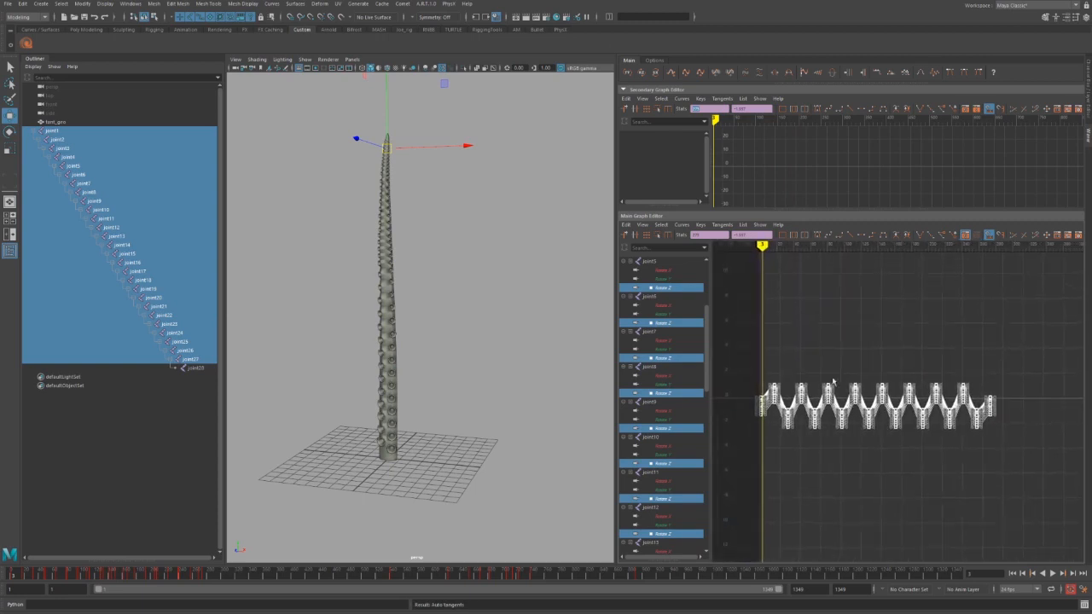
left_click(655, 60)
left_click(729, 72)
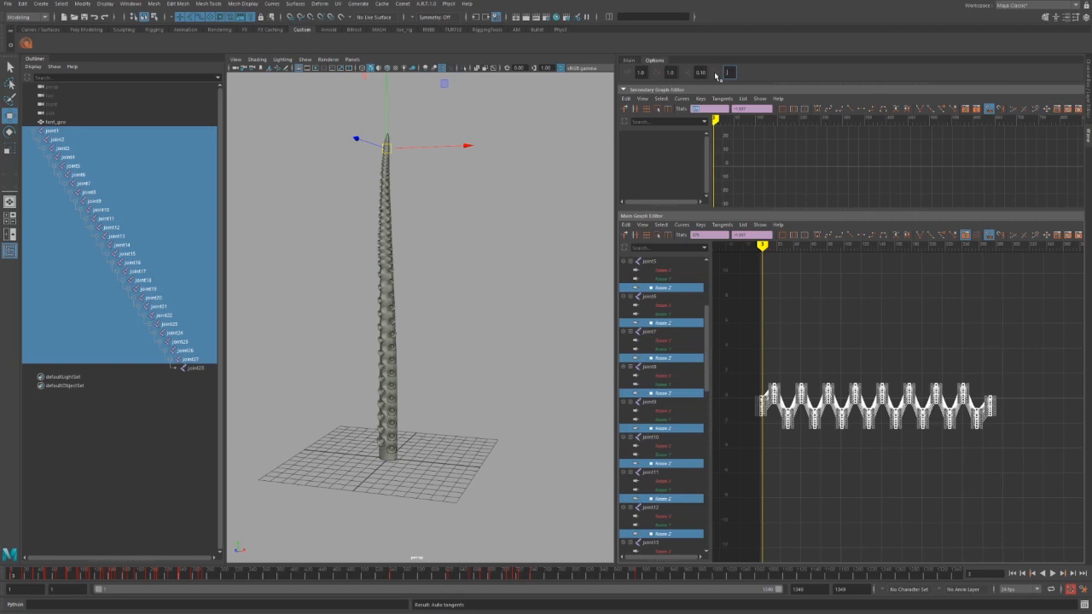
key("Return")
left_click(629, 61)
key("f")
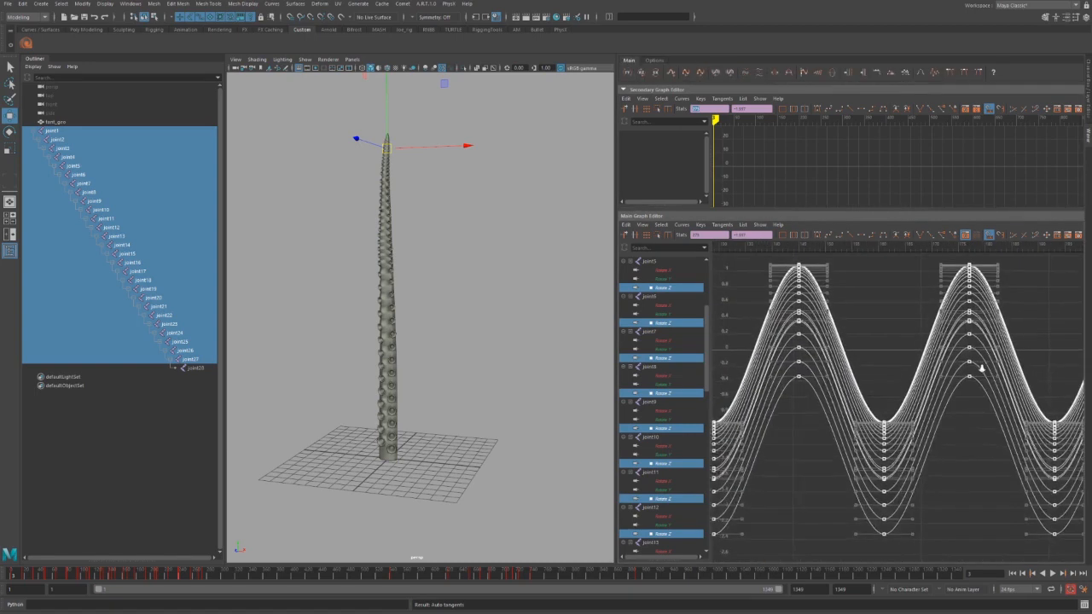
left_click(935, 75)
left_click(935, 75)
left_click(935, 75)
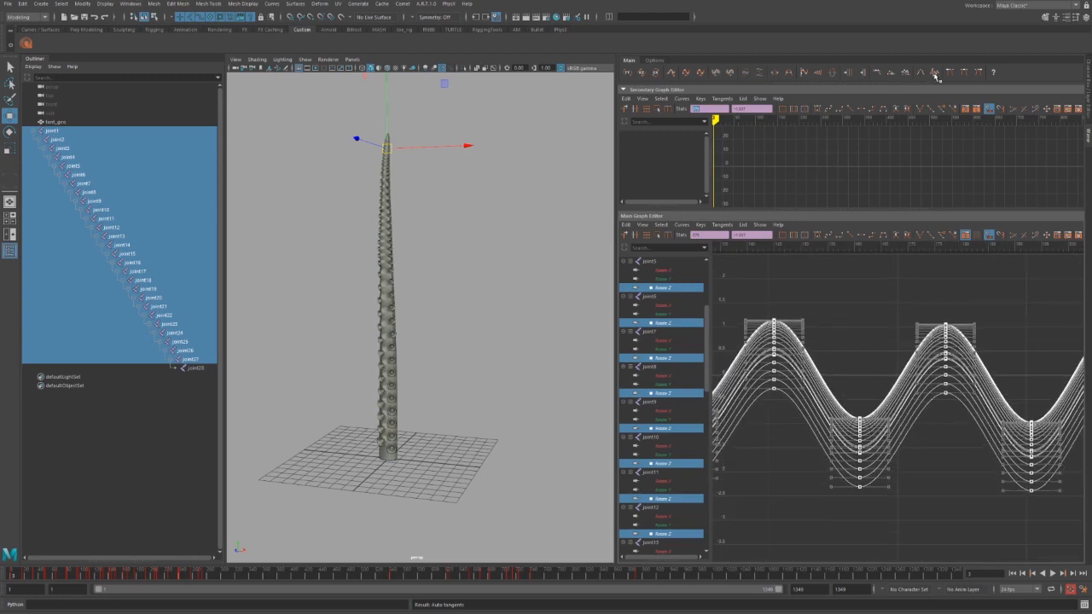
left_click(935, 75)
left_click(935, 76)
middle_click_drag(873, 388, 936, 378, "alt")
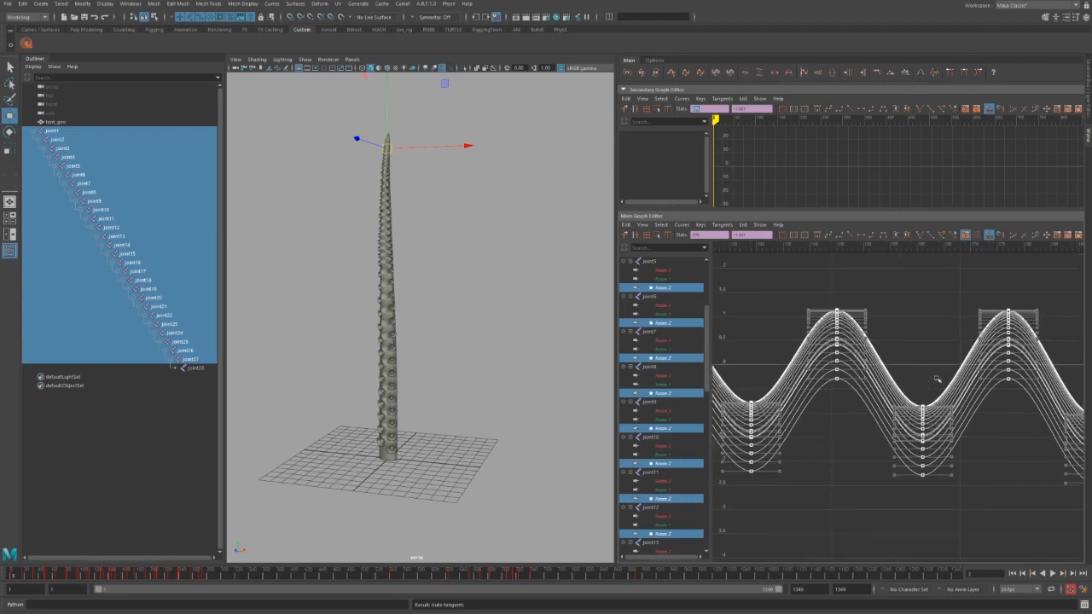
right_click_drag(936, 378, 823, 378, "alt+shift")
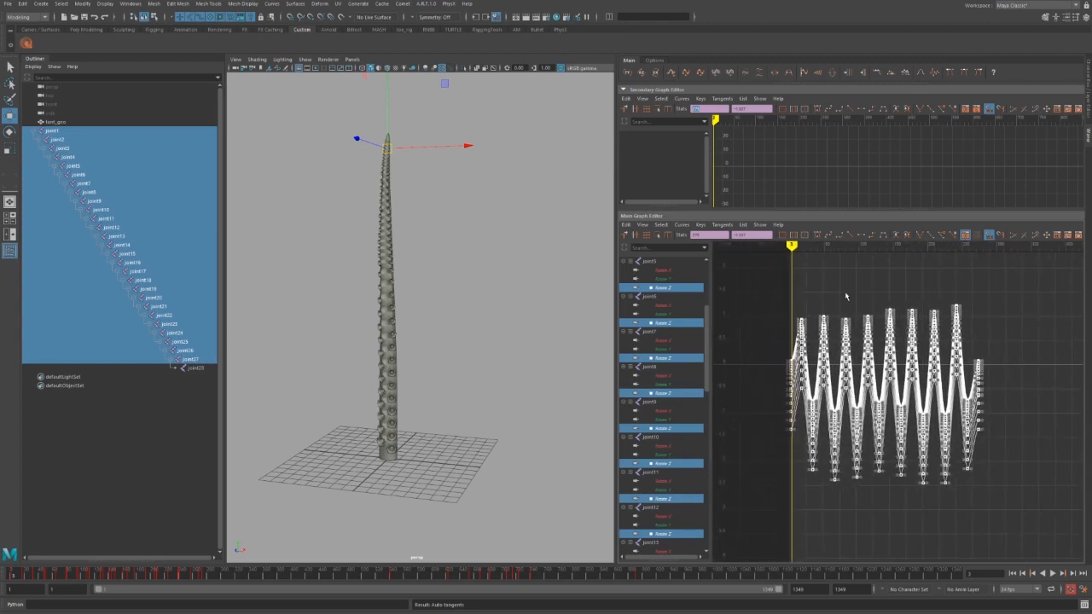
Look through the curve tool options without changing anything.
right_click(937, 71)
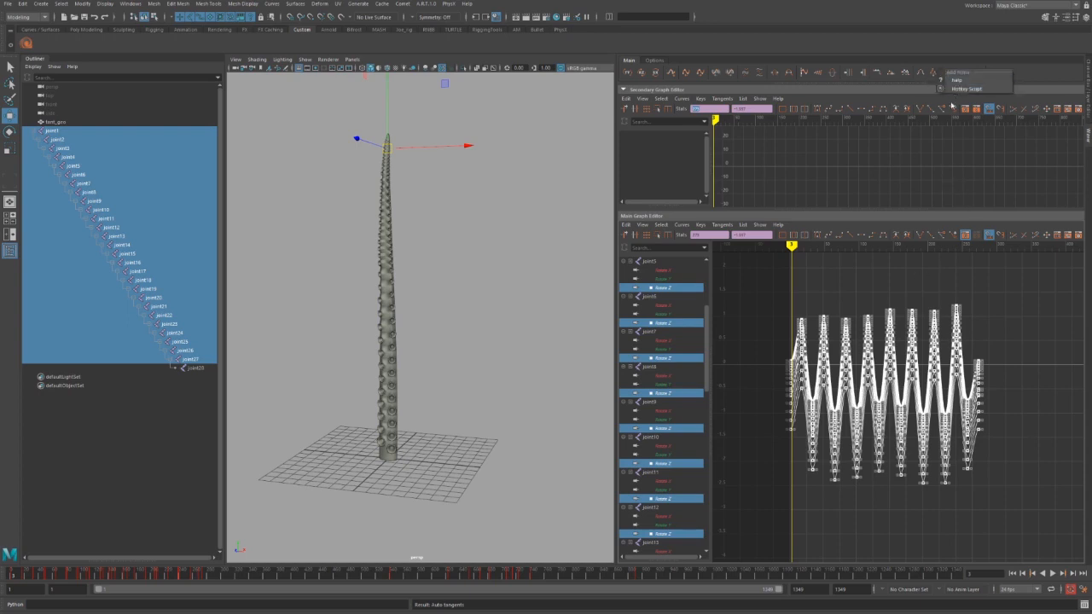
left_click(663, 60)
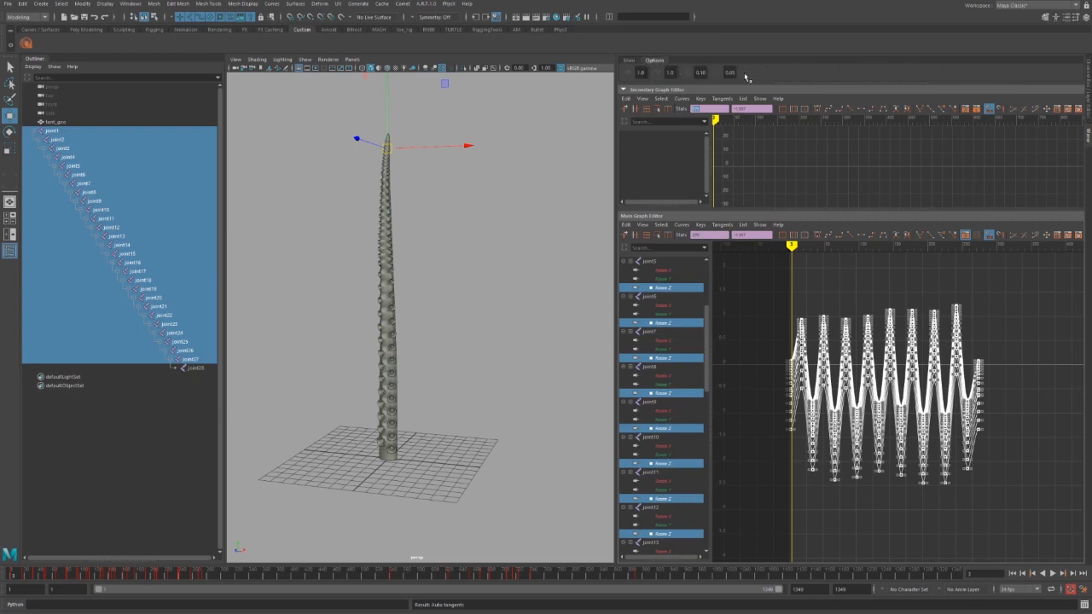
left_click(629, 61)
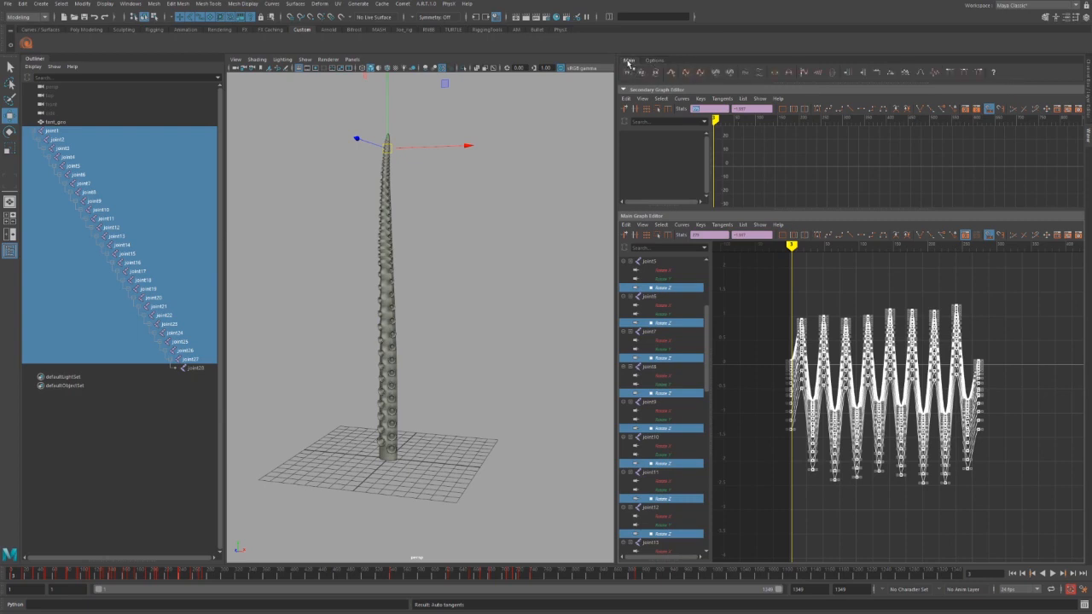
right_click(936, 73)
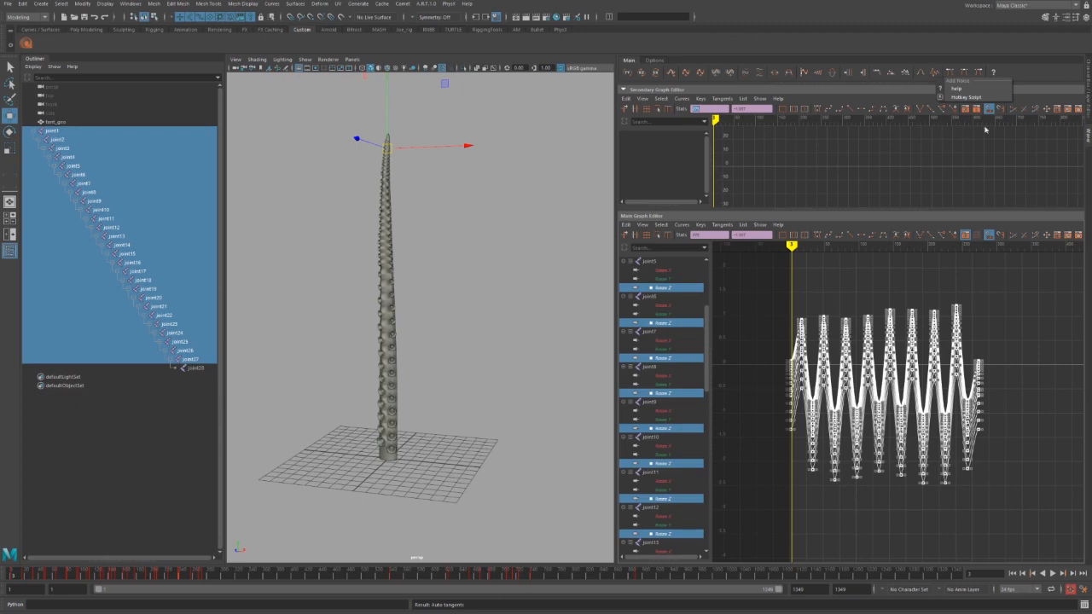
left_click(899, 136)
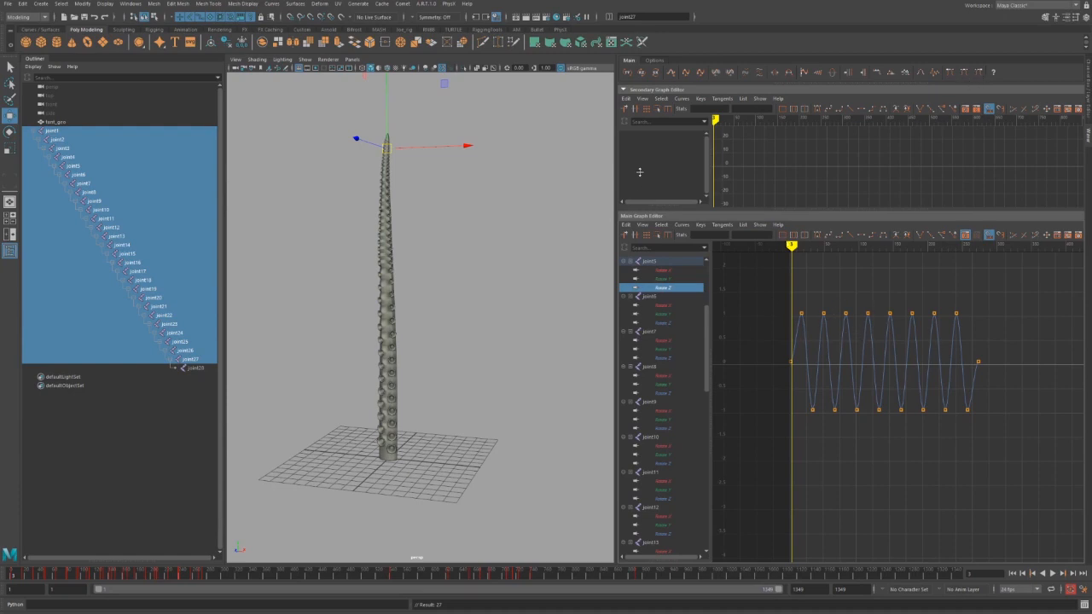
Select every joint's Rotate Z curve and marquee the keys along the top peaks.
left_click(639, 74)
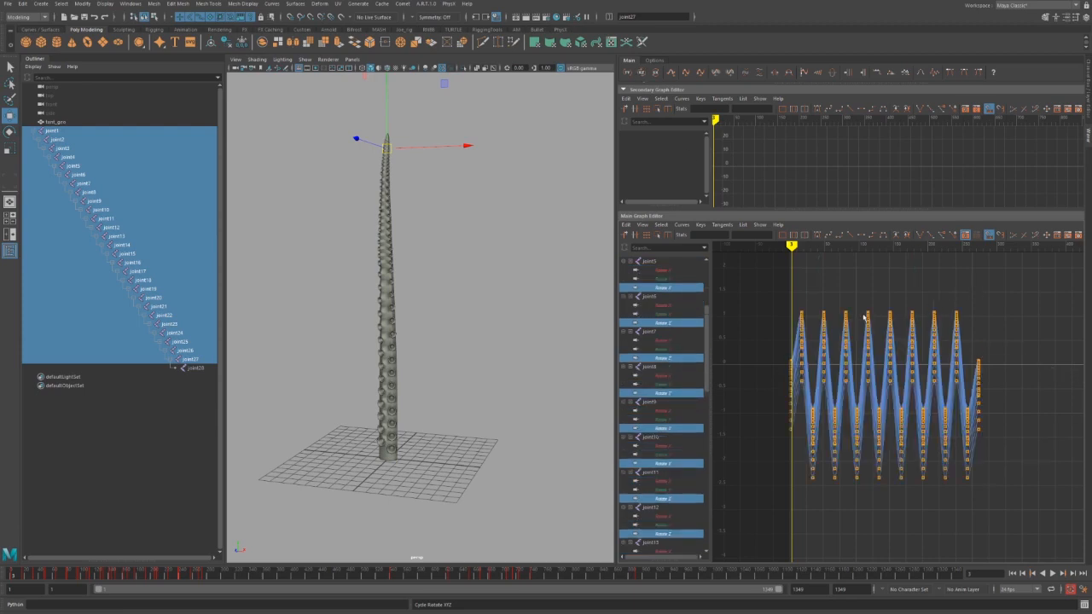
middle_click_drag(847, 338, 849, 352, "alt")
scroll(848, 349, "up", 3)
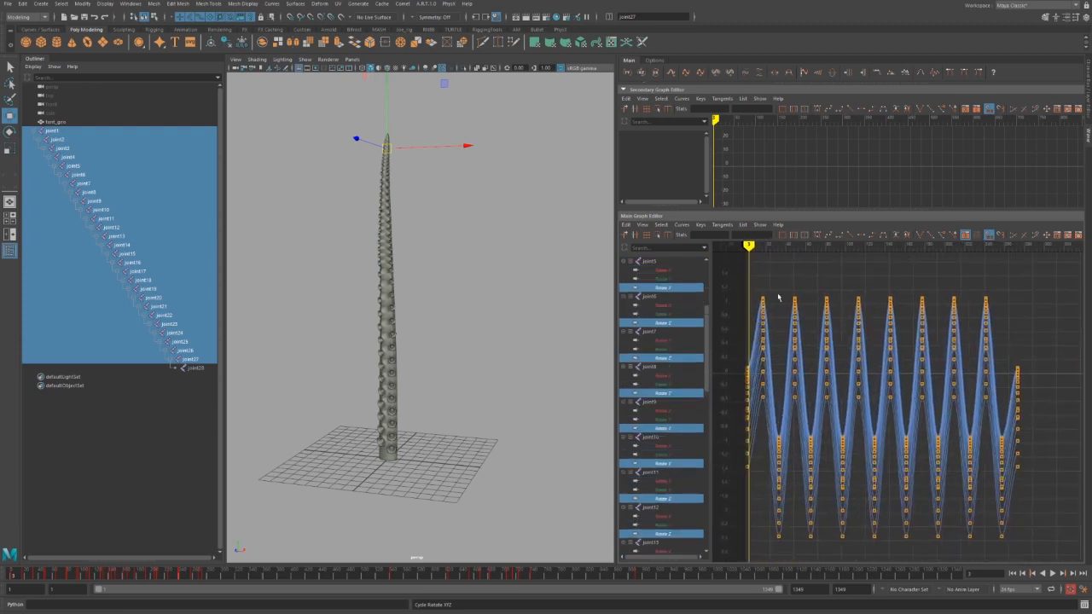
left_click_drag(752, 277, 986, 394)
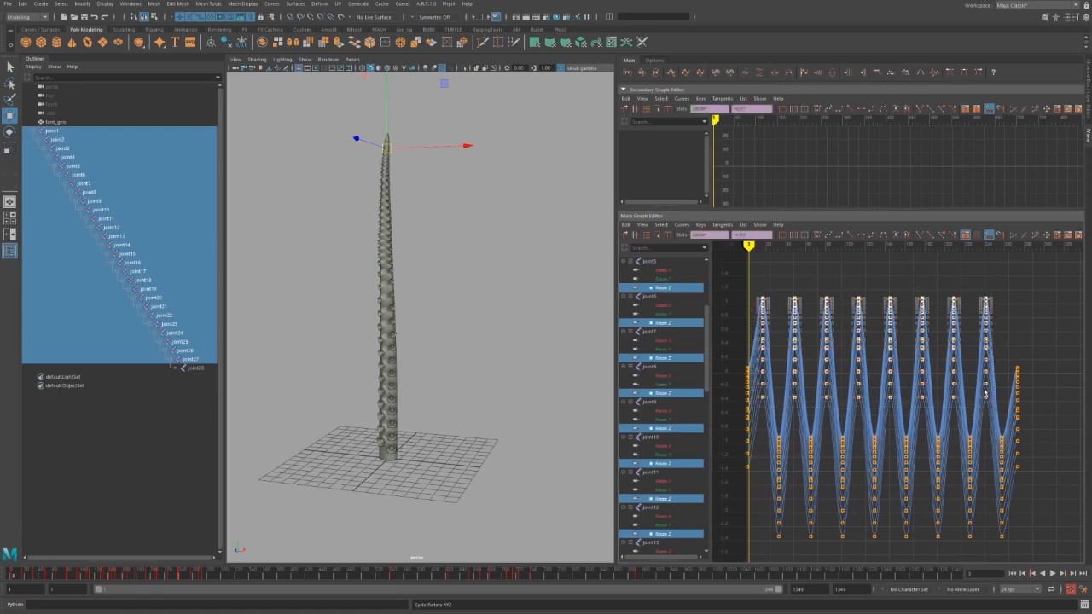
right_click_drag(861, 324, 917, 401, "alt")
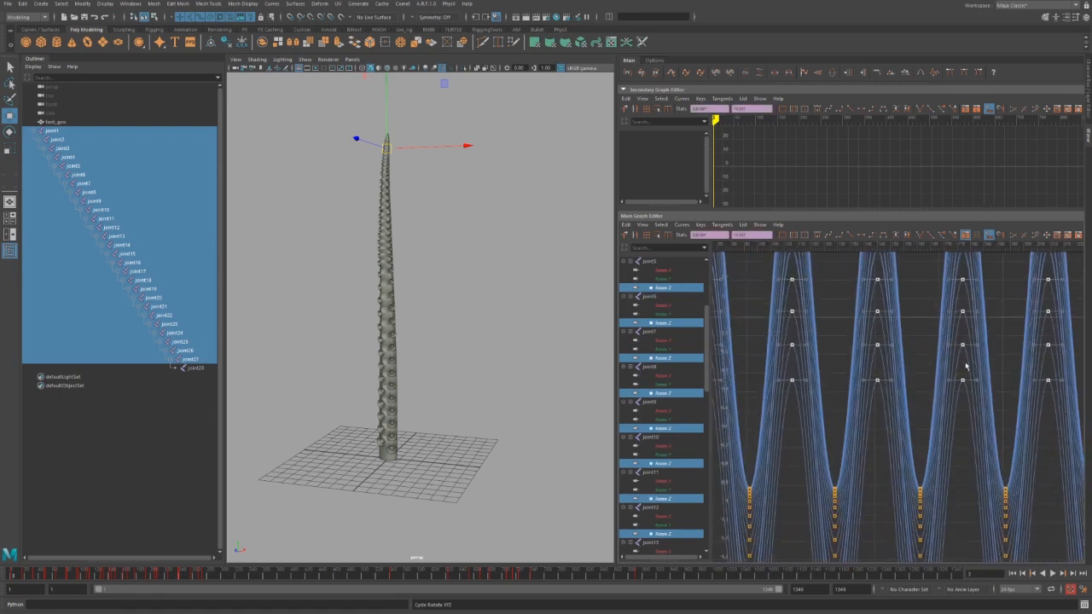
key("a")
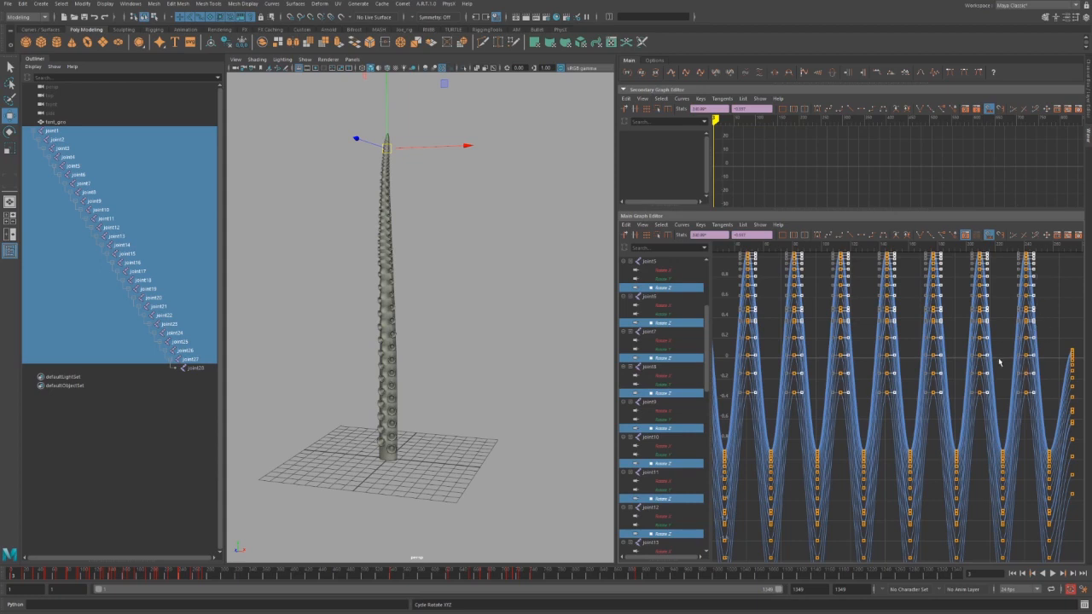
Lengthen the peak tangents into flatter rounded tops, then add a polygon sphere.
middle_click_drag(1000, 359, 1015, 359)
middle_click_drag(884, 399, 959, 350, "alt")
right_click_drag(956, 349, 952, 399, "alt+shift")
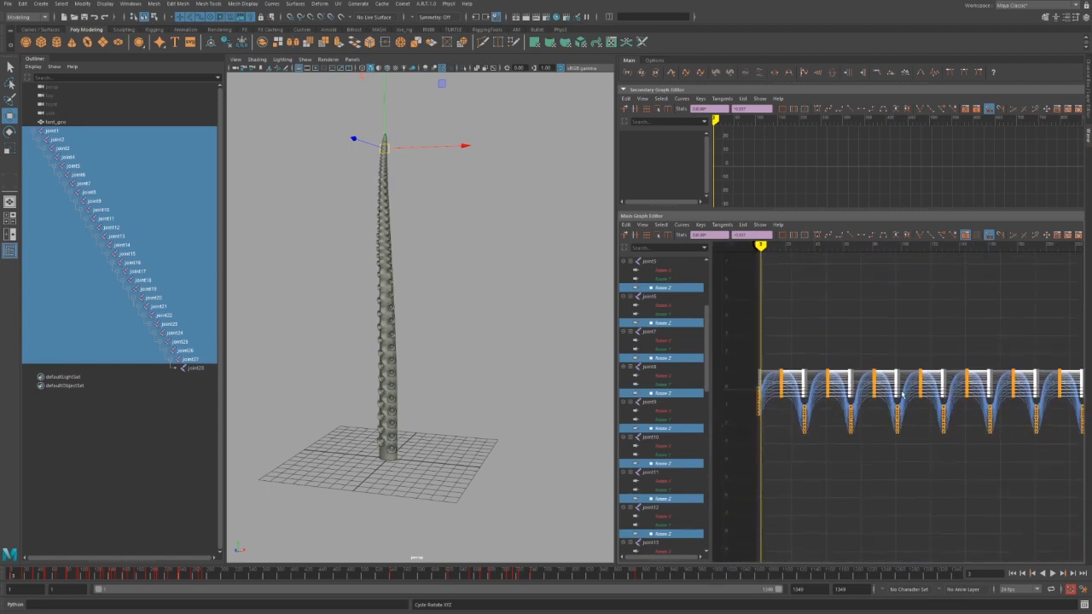
middle_click_drag(902, 395, 878, 393, "alt")
left_click(949, 466)
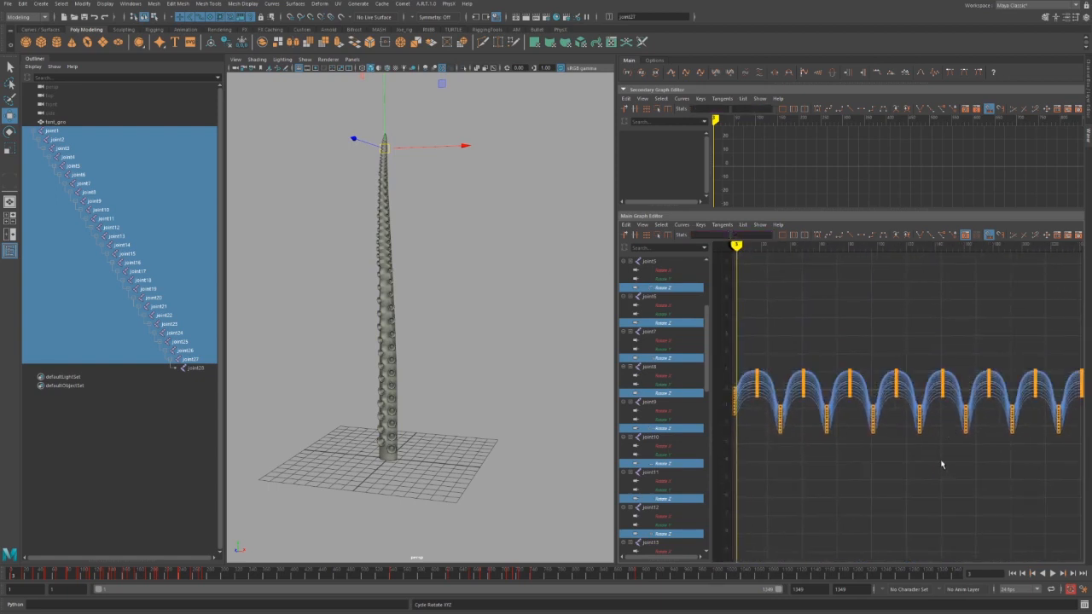
left_click(30, 45)
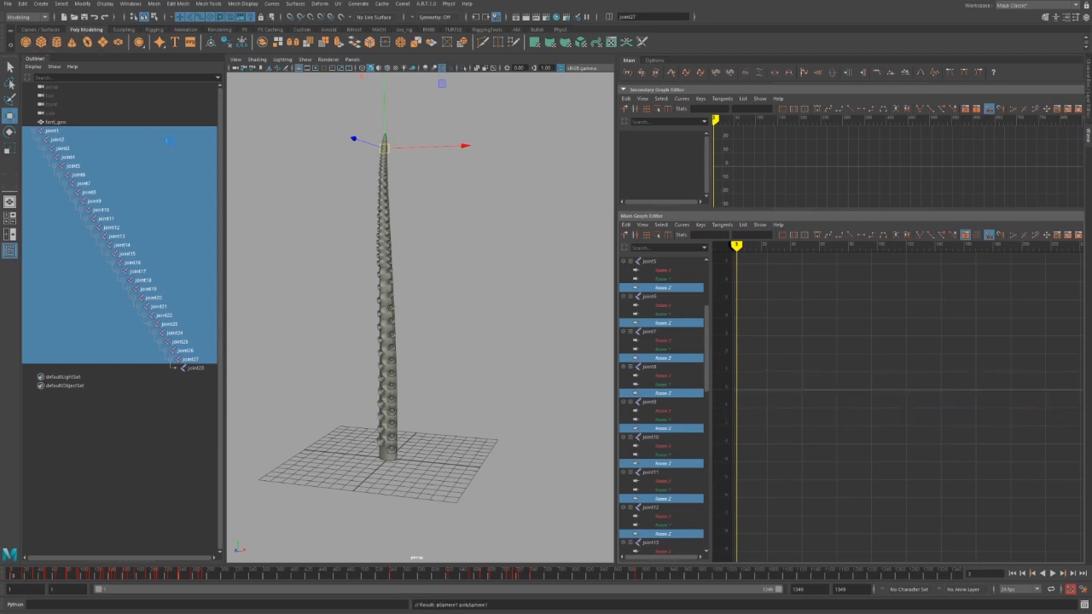
Place the sphere to the tentacle's right, enlarge and raise it, and key its position.
middle_click_drag(455, 518, 413, 451, "alt")
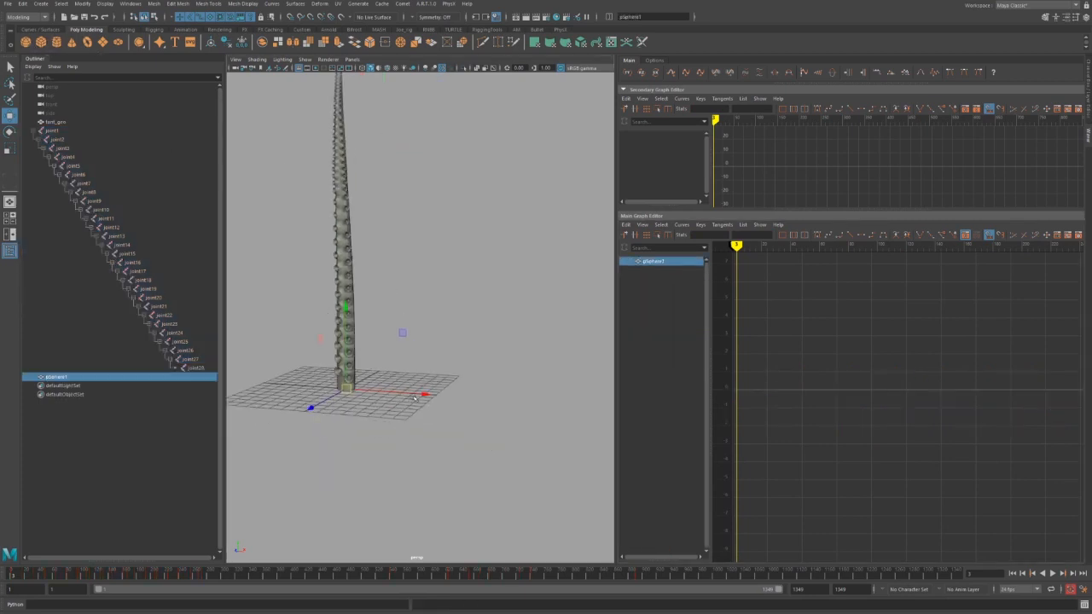
left_click_drag(415, 398, 492, 409)
key("r")
key("w")
left_click_drag(434, 344, 437, 307)
key("shift+w")
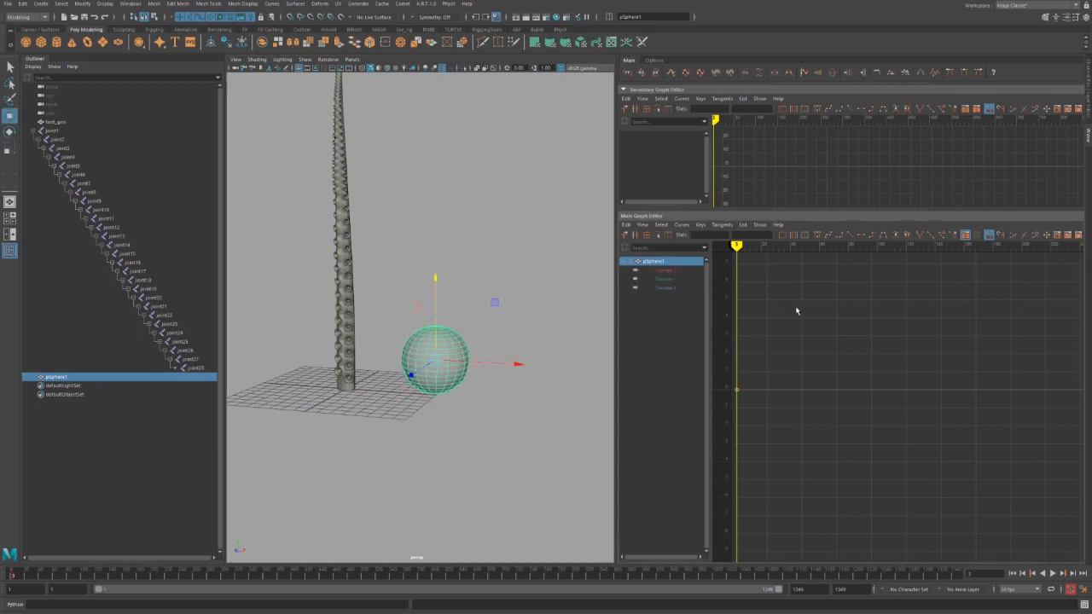
Add a wave of keys to the sphere's Translate Y curve and select all the wave keys.
left_click(665, 279)
key("f")
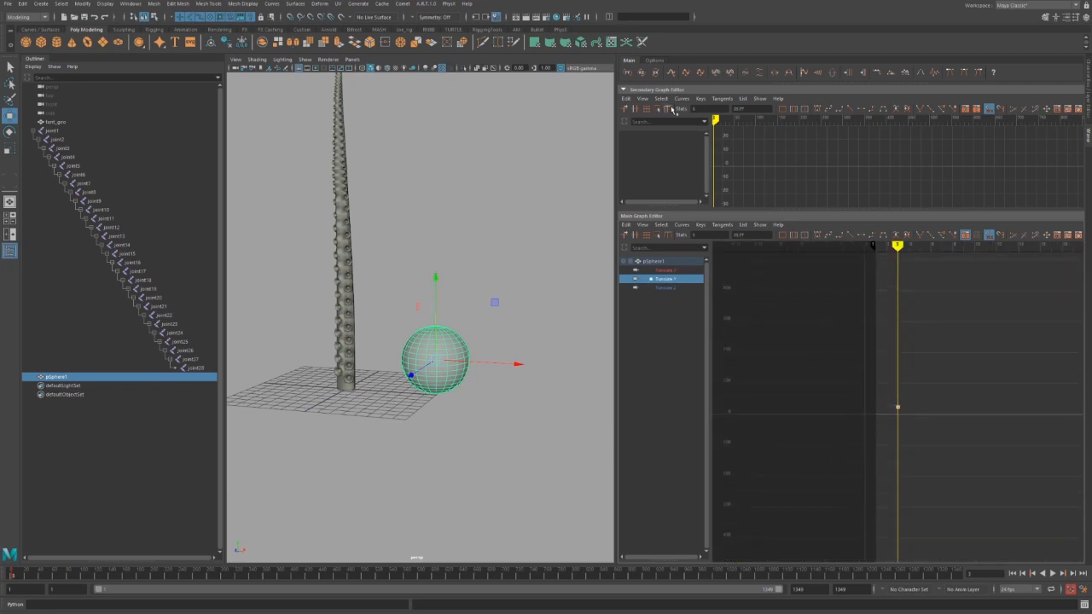
left_click(673, 73)
left_click_drag(821, 319, 1088, 488)
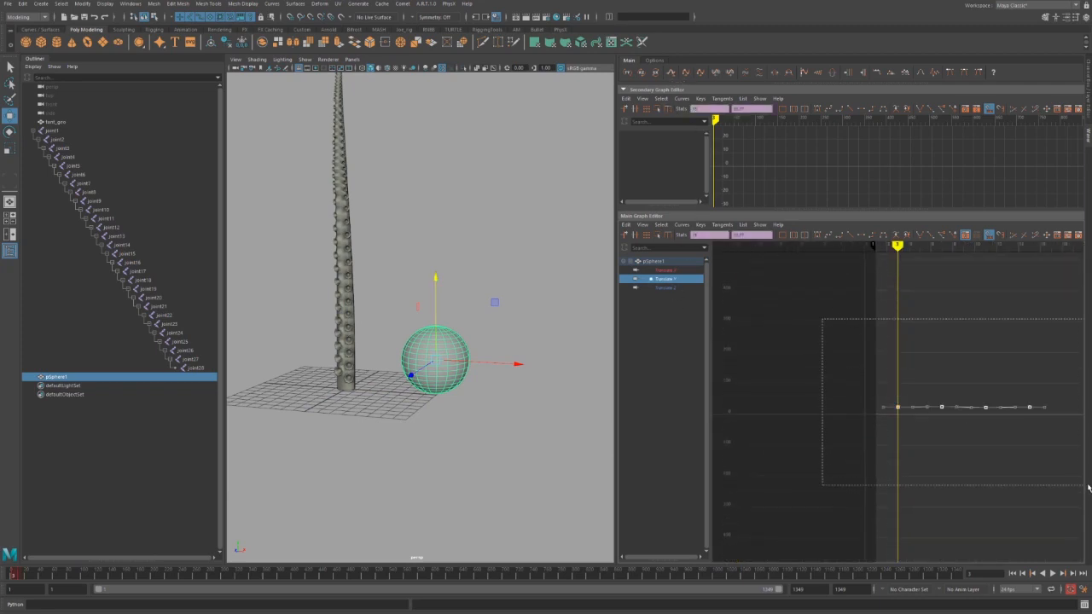
key("f")
left_click(993, 497)
right_click_drag(995, 505, 929, 453, "alt")
left_click_drag(957, 369, 889, 436)
scroll(905, 441, "up", 3)
left_click_drag(990, 358, 810, 467)
Extend the Translate Y wave by two more cycles, review it, then undo the extra cycle.
left_click(672, 73)
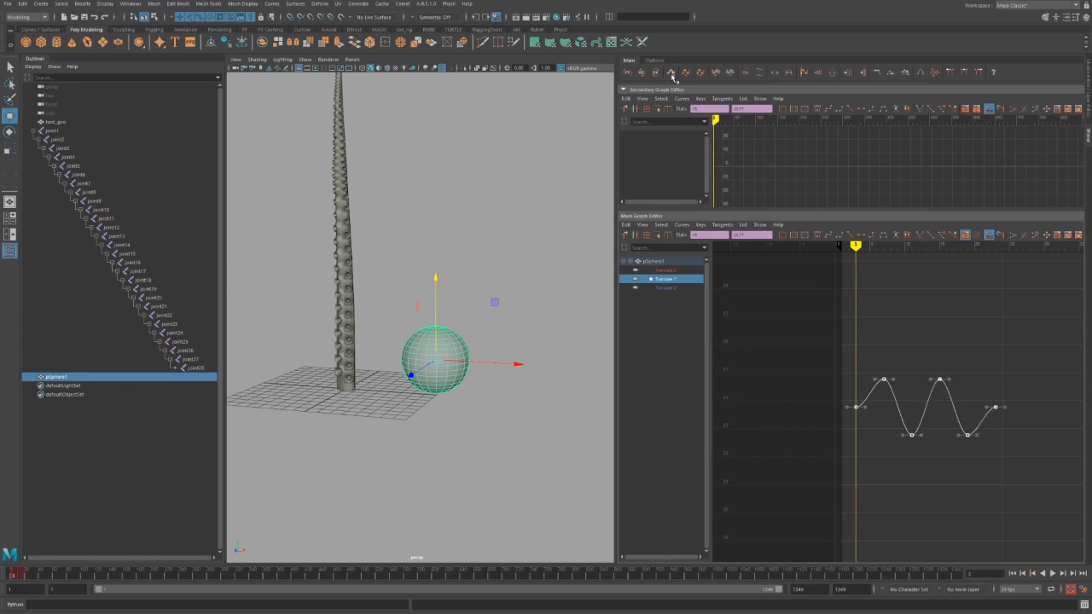
left_click(672, 73)
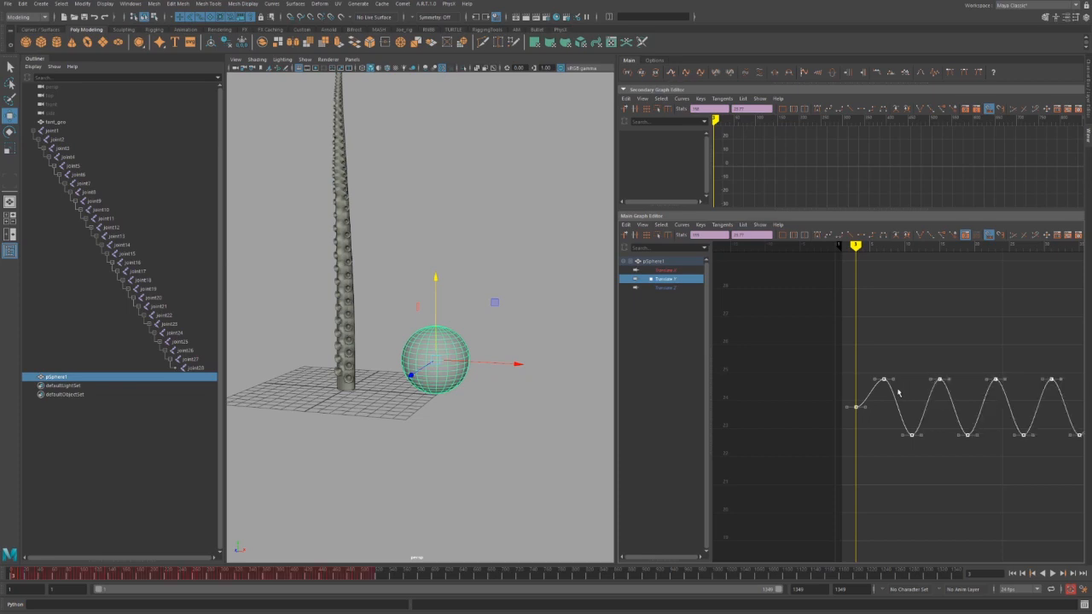
right_click_drag(897, 392, 839, 378, "alt")
middle_click_drag(838, 378, 753, 350, "alt")
right_click_drag(982, 394, 947, 402, "alt+shift")
middle_click_drag(947, 402, 872, 402, "alt+shift")
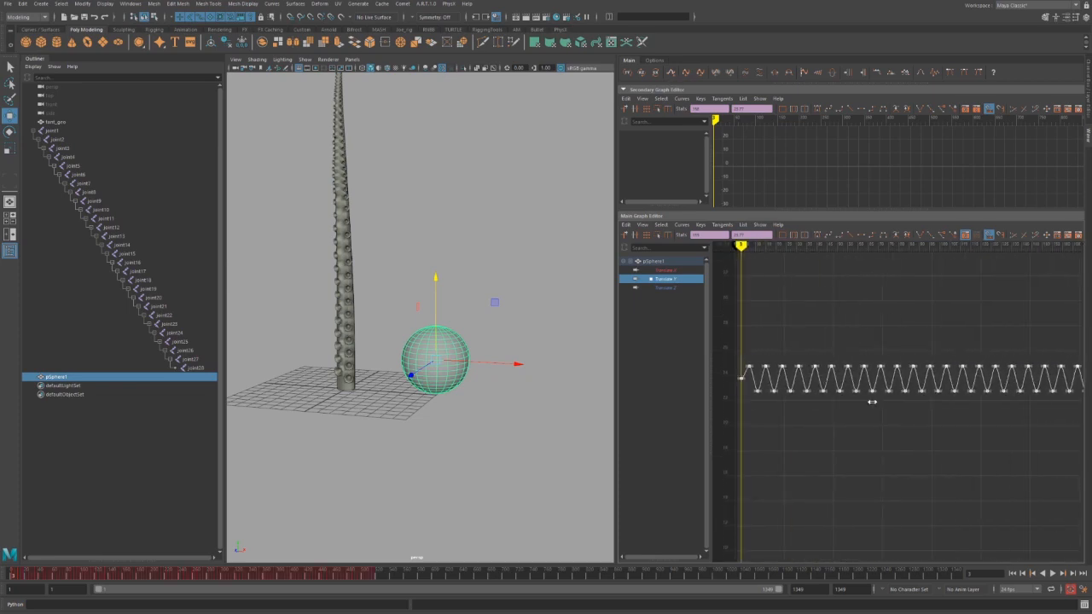
right_click_drag(872, 402, 828, 400, "alt+shift")
right_click_drag(929, 390, 990, 405, "alt")
middle_click_drag(990, 405, 819, 393, "alt")
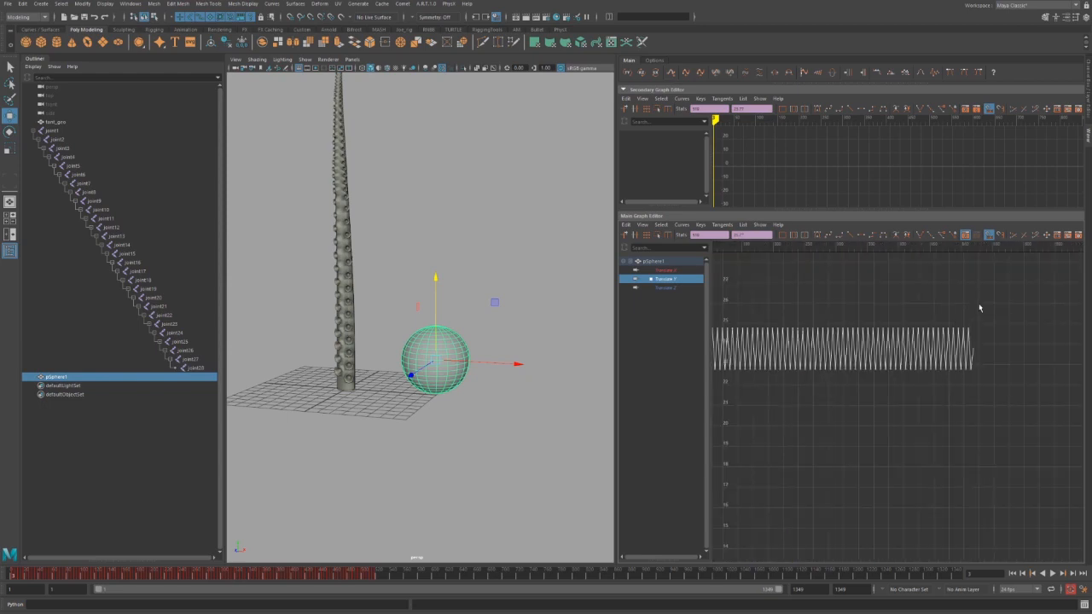
middle_click_drag(762, 370, 885, 408, "alt")
key("ctrl+z")
key("ctrl+z")
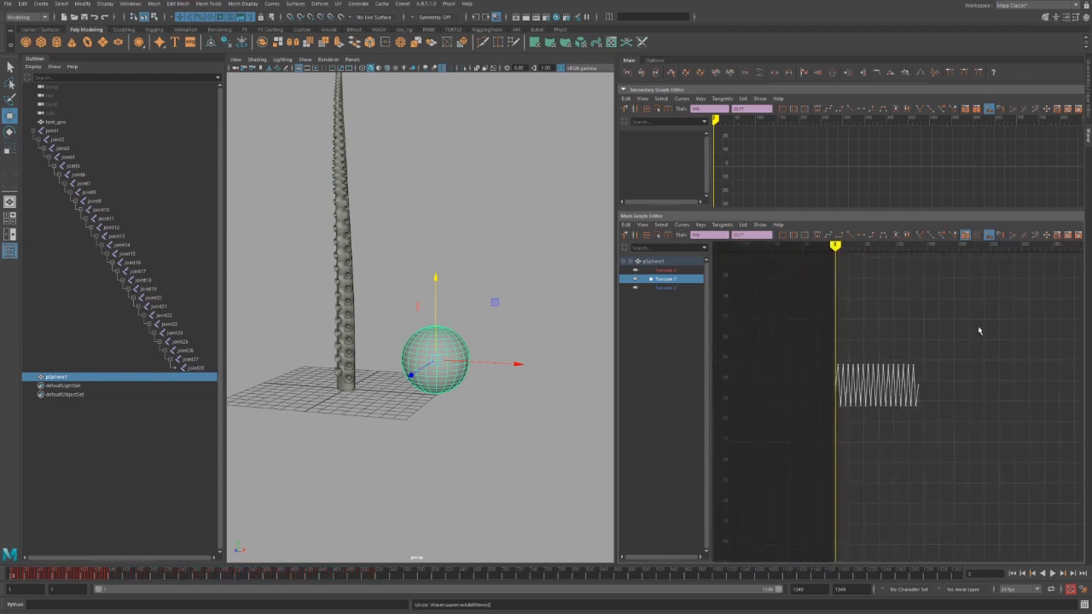
Spread the wave keys further apart four times, then try linear tangents and undo them.
left_click(790, 75)
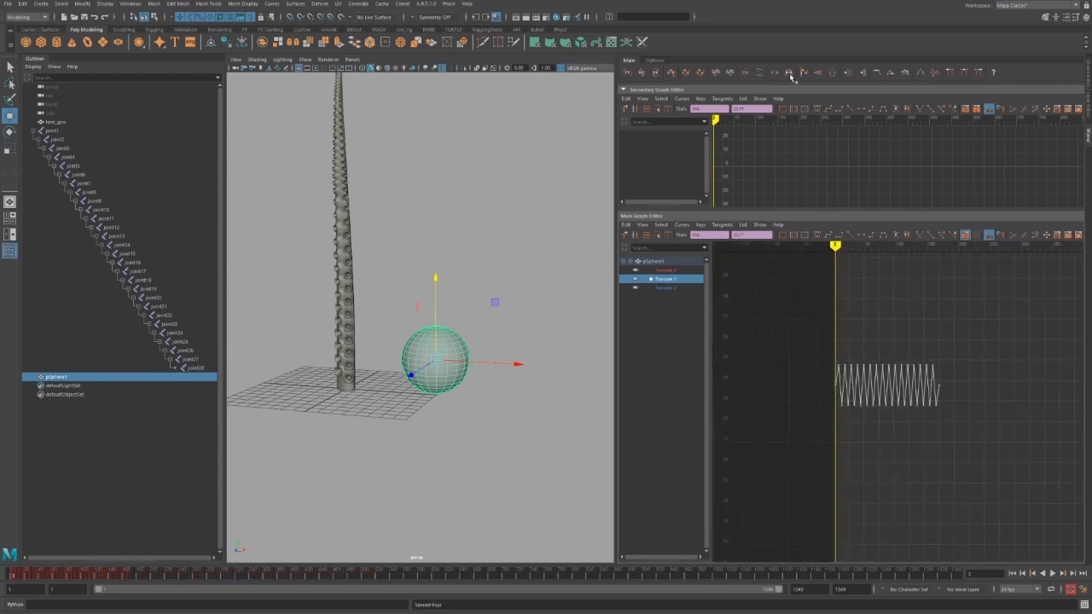
left_click(790, 75)
left_click(790, 75)
left_click(790, 75)
left_click(790, 75)
left_click(790, 76)
left_click(790, 75)
middle_click_drag(959, 302, 888, 319, "alt")
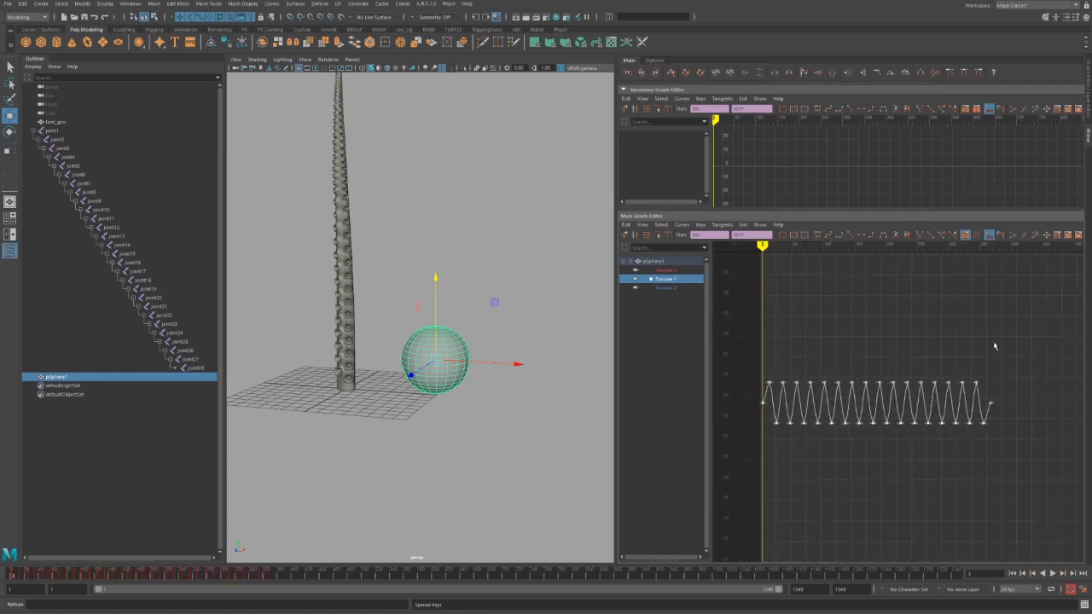
left_click_drag(1012, 344, 768, 445)
left_click(905, 73)
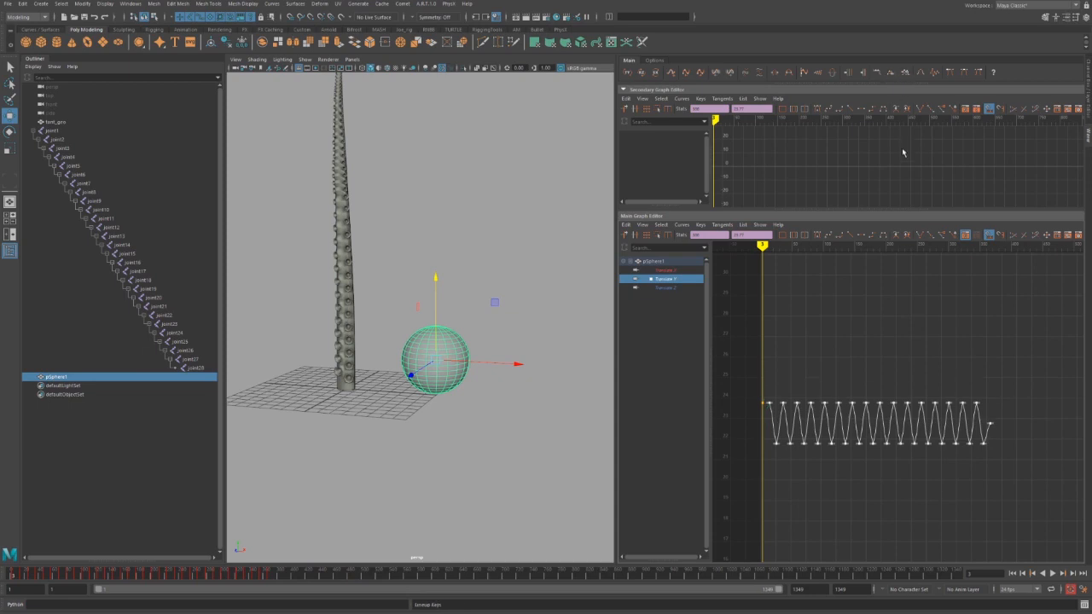
key("ctrl+z")
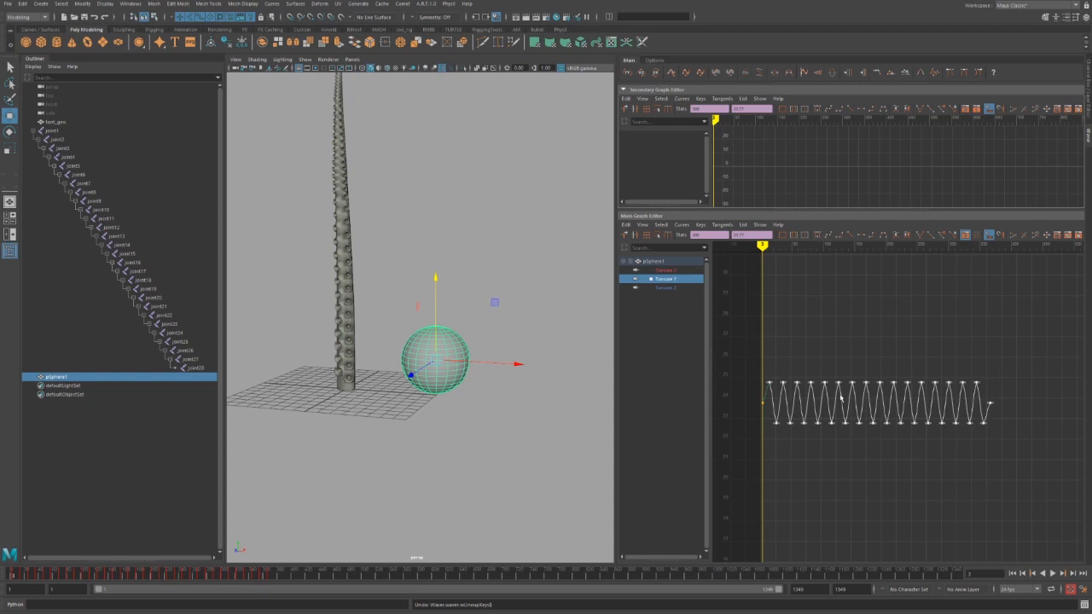
Nudge all keys except the first slightly upward, select the upper row, and play back.
left_click_drag(760, 370, 993, 469, "ctrl")
left_click(765, 377)
middle_click_drag(868, 459, 868, 444, "shift")
left_click(863, 459)
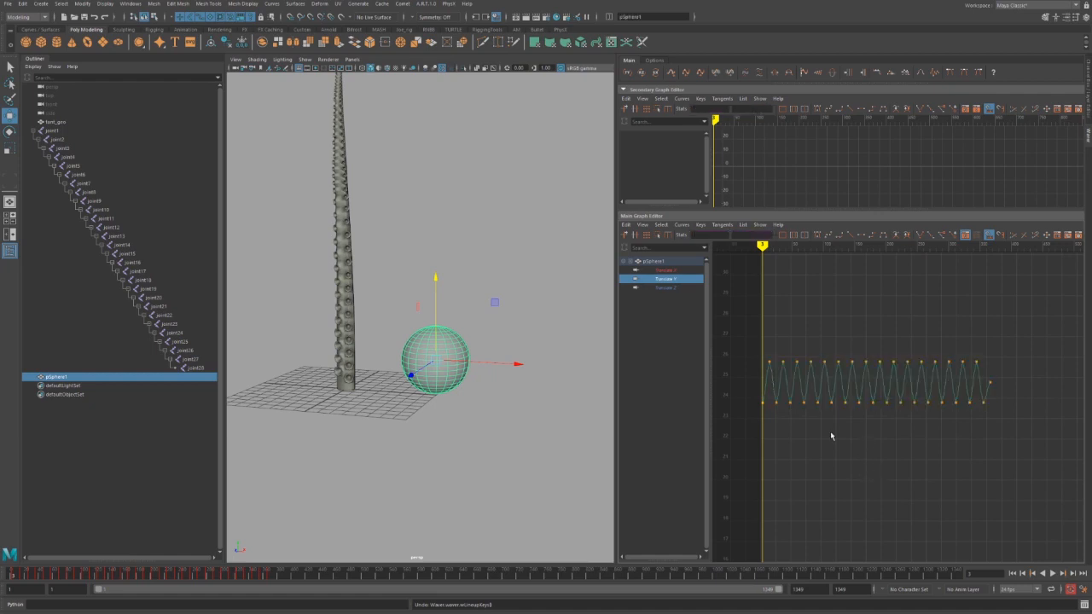
left_click_drag(759, 355, 1048, 396)
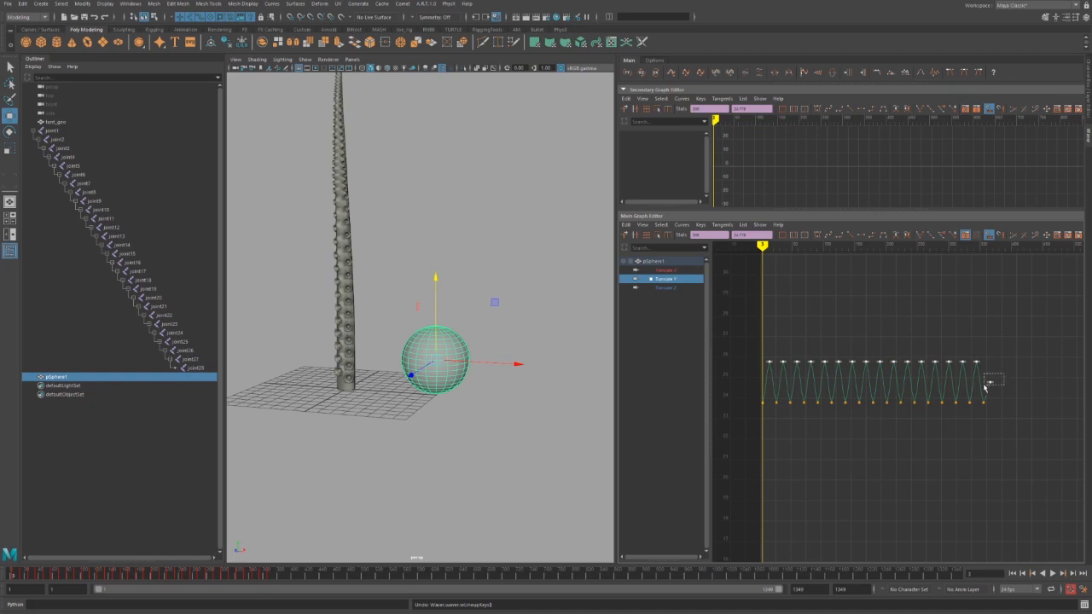
left_click(990, 384)
key("alt+v")
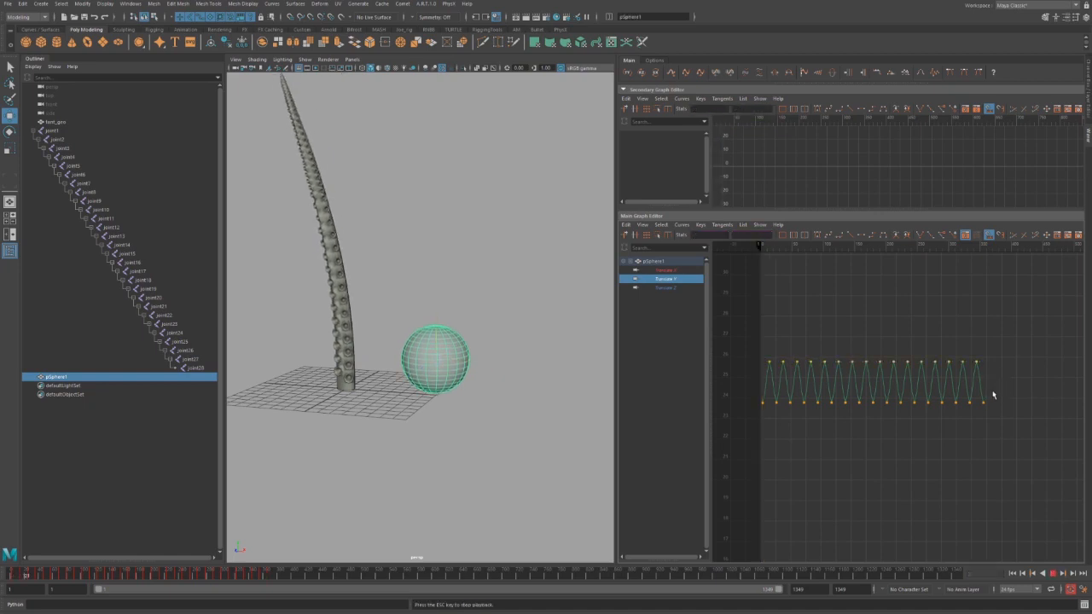
Stop playback and raise the upper row of Translate Y peak keys higher.
key("Escape")
left_click_drag(755, 348, 994, 372)
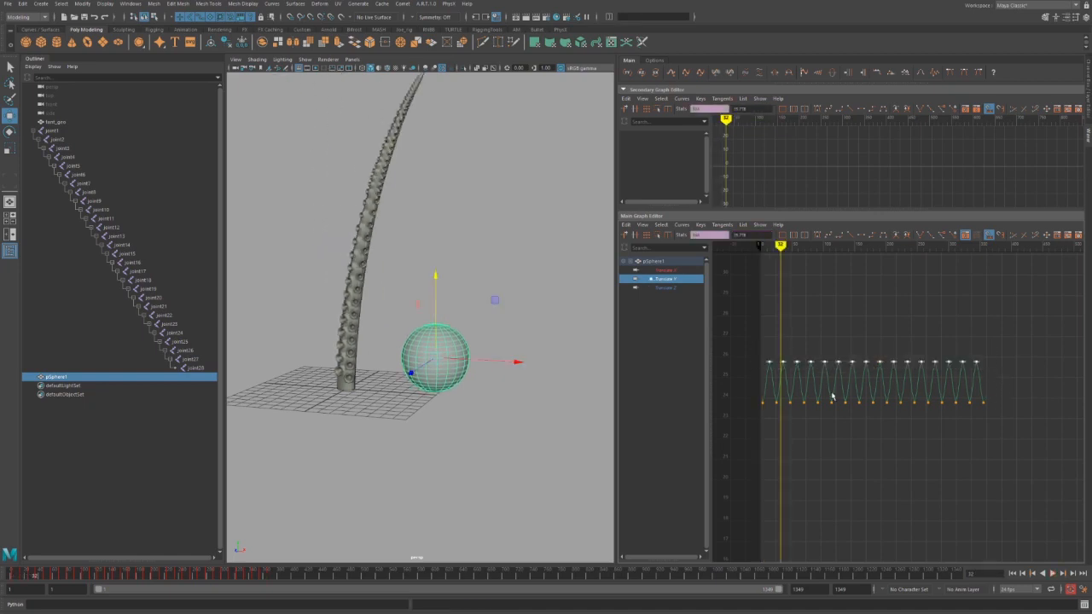
middle_click_drag(829, 368, 826, 247)
right_click_drag(819, 338, 818, 353, "alt+shift")
middle_click_drag(814, 381, 813, 361, "shift")
Try moving the sphere far to the right along Translate X, then undo it.
left_click_drag(504, 392, 413, 387, "alt")
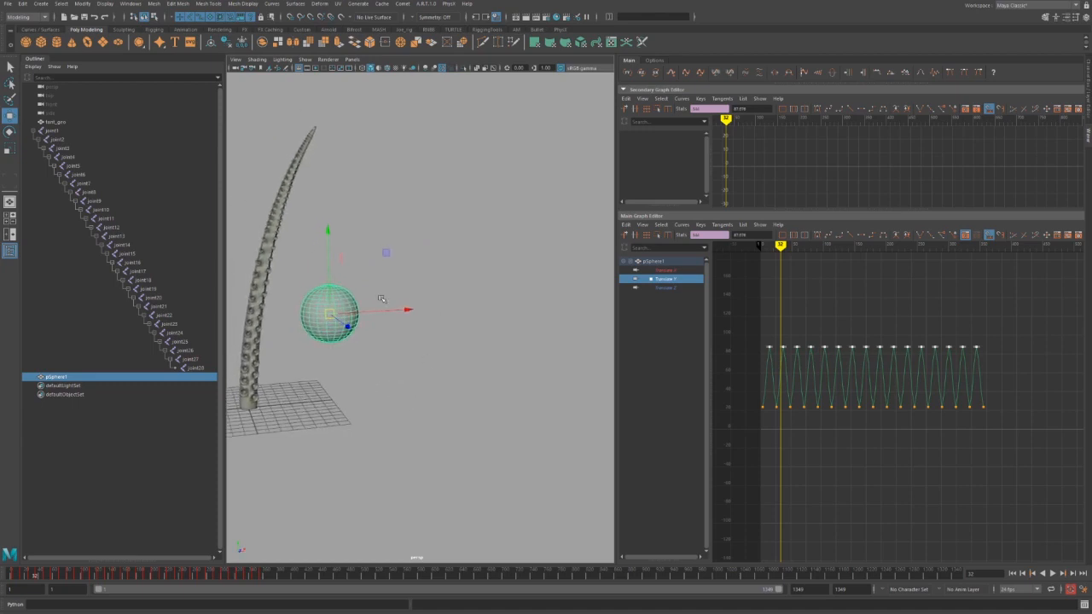
left_click(667, 271)
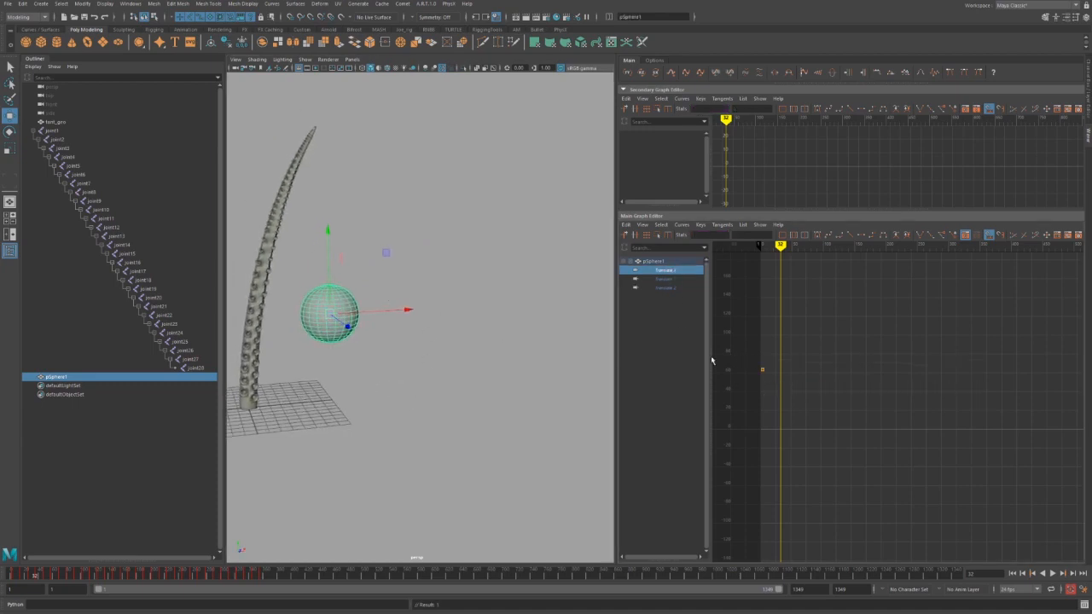
left_click_drag(375, 308, 541, 329)
key("f")
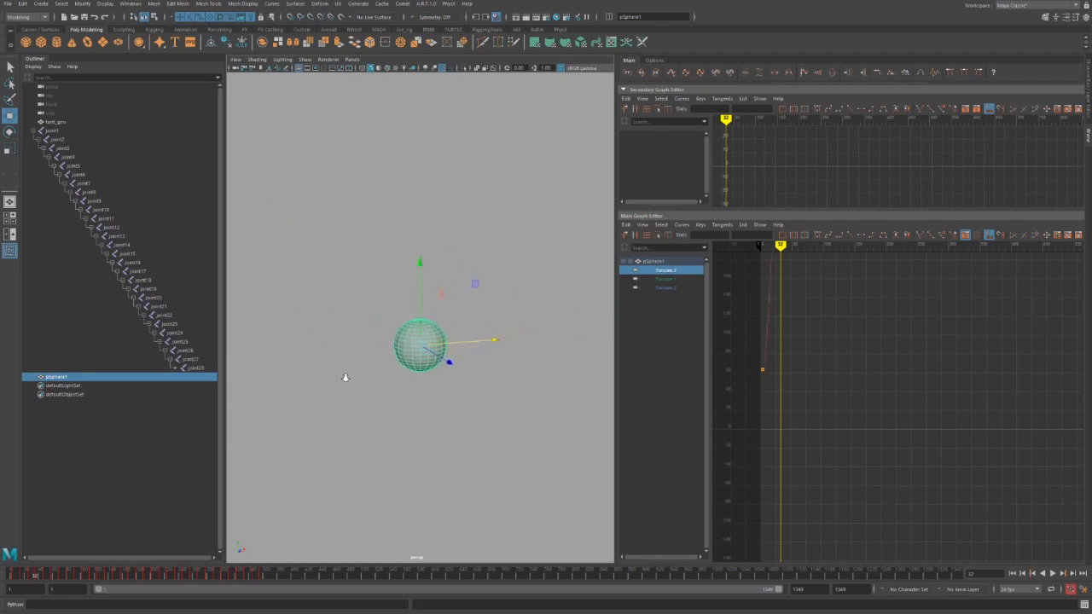
key("ctrl+z")
Frame the tentacle and sphere, then hide tent_geo with Ctrl+H and select joint1.
right_click_drag(513, 363, 378, 344, "alt")
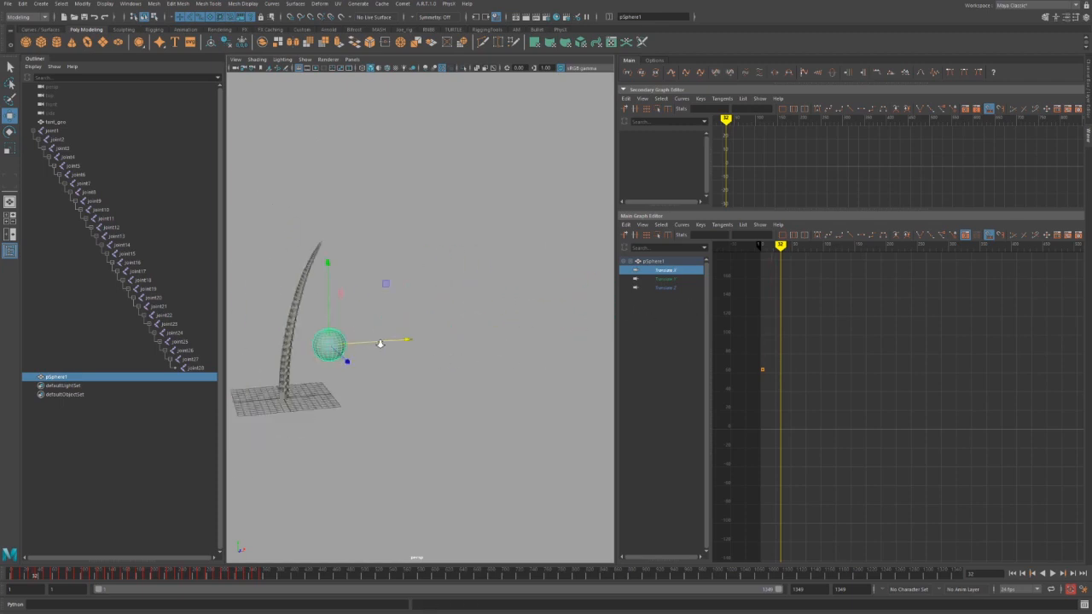
middle_click_drag(378, 343, 429, 351, "alt")
right_click_drag(429, 351, 421, 380, "alt")
left_click(61, 123)
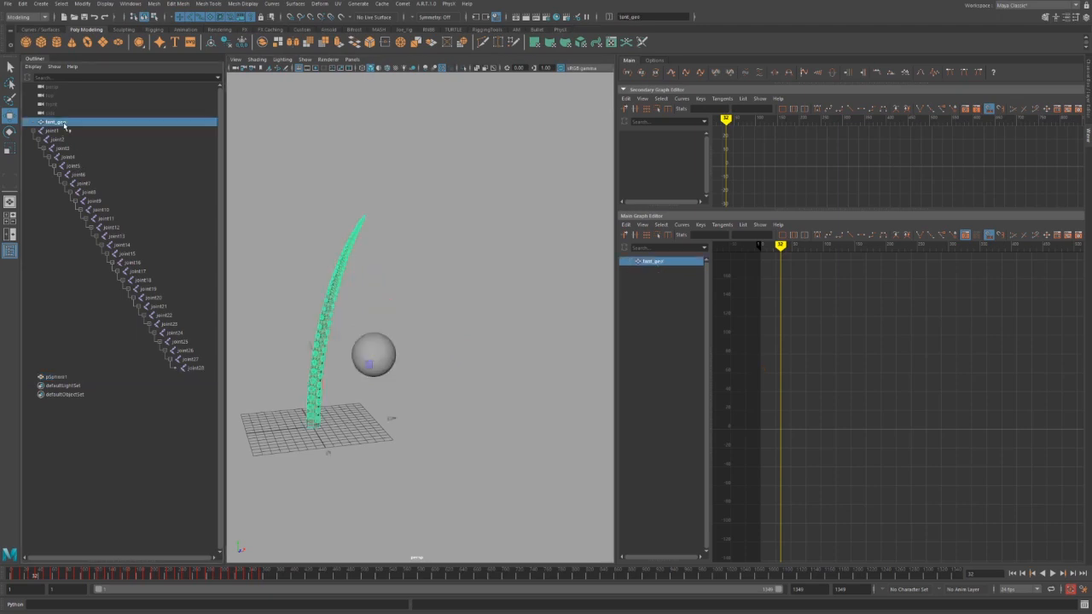
key("ctrl+h")
left_click(67, 131)
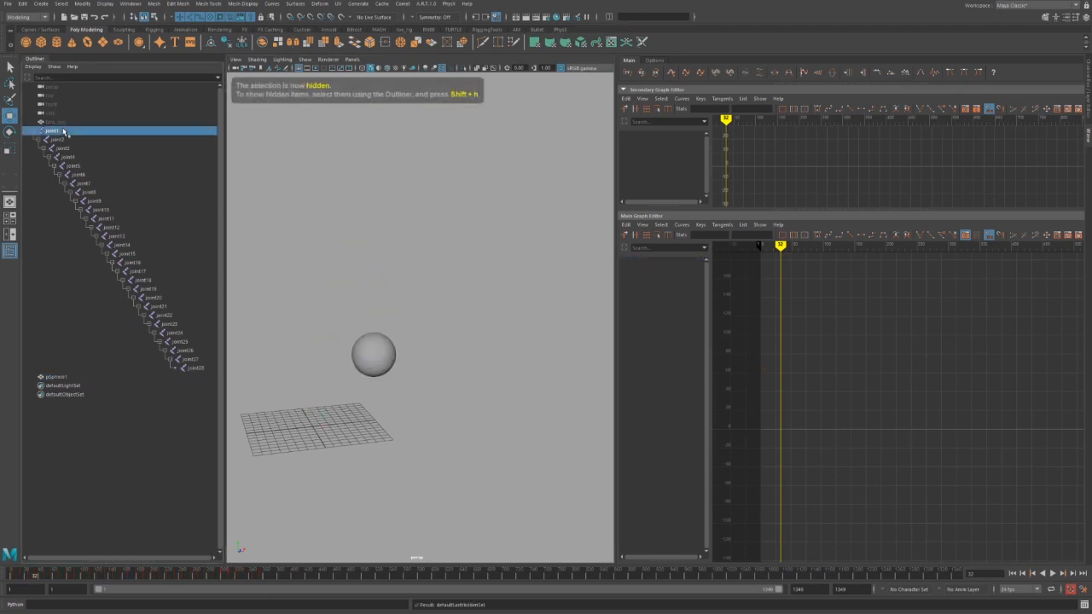
Select pSphere1 and lengthen its Translate Y top-key tangents into rounded peaks.
left_click(390, 345)
key("alt+v")
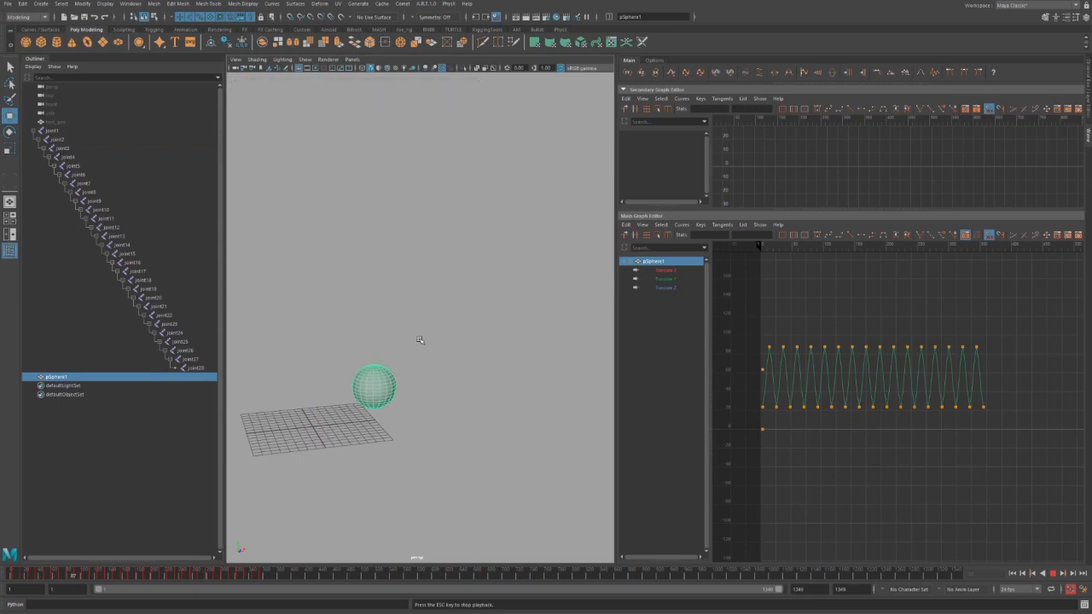
key("Escape")
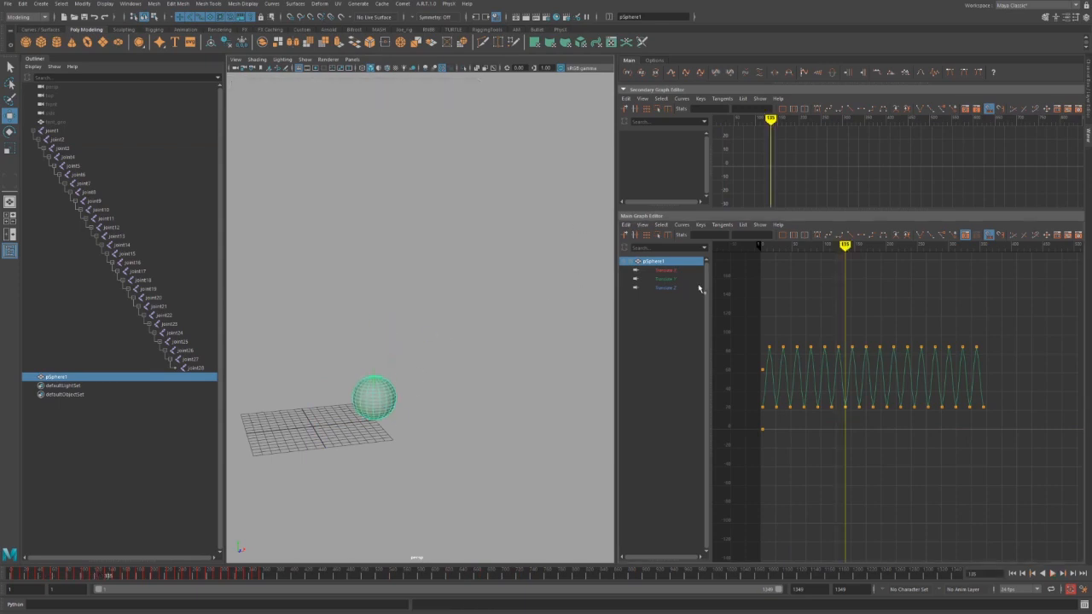
left_click(665, 279)
key("f")
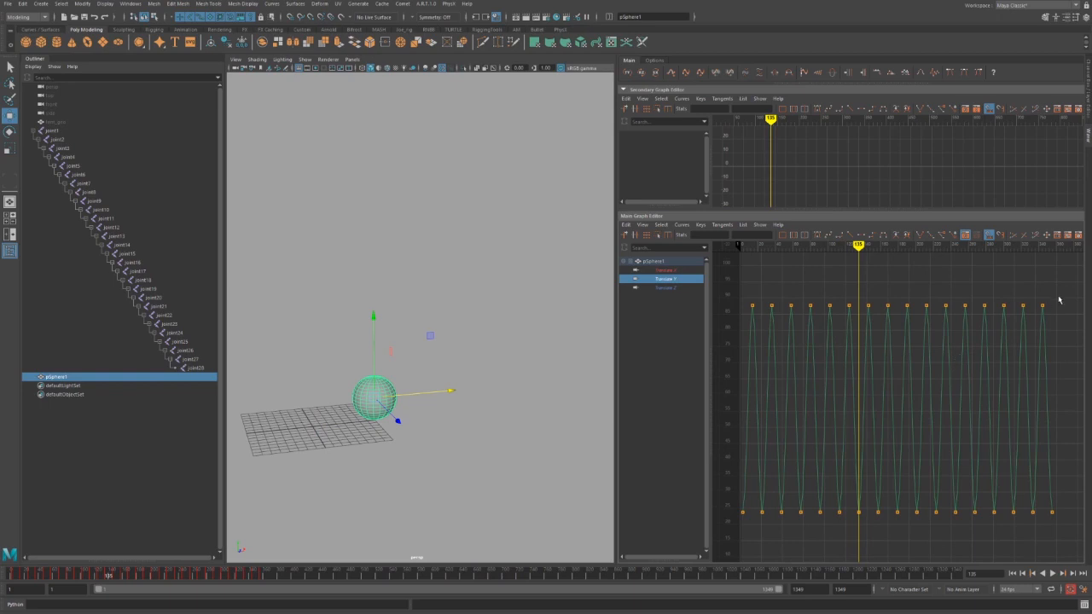
left_click_drag(1060, 300, 724, 342)
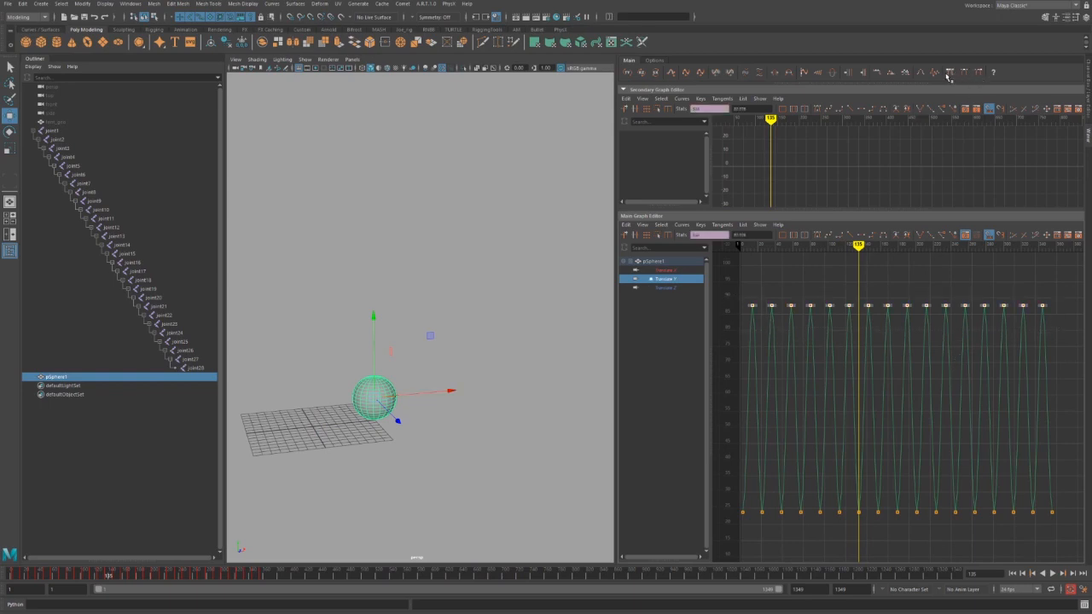
middle_click_drag(819, 352, 848, 374, "alt")
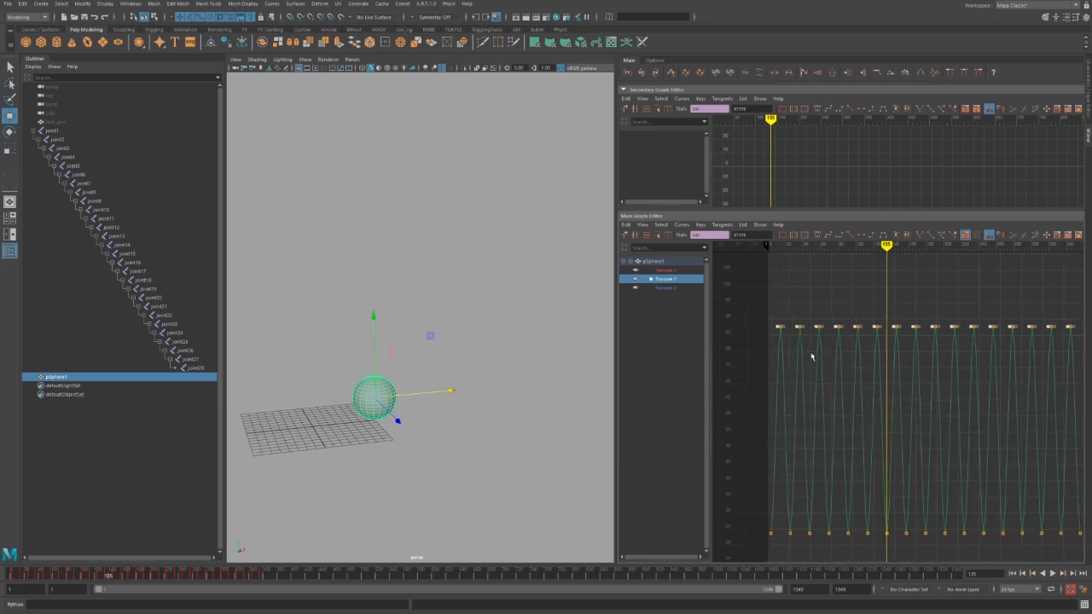
middle_click_drag(778, 338, 769, 340, "shift")
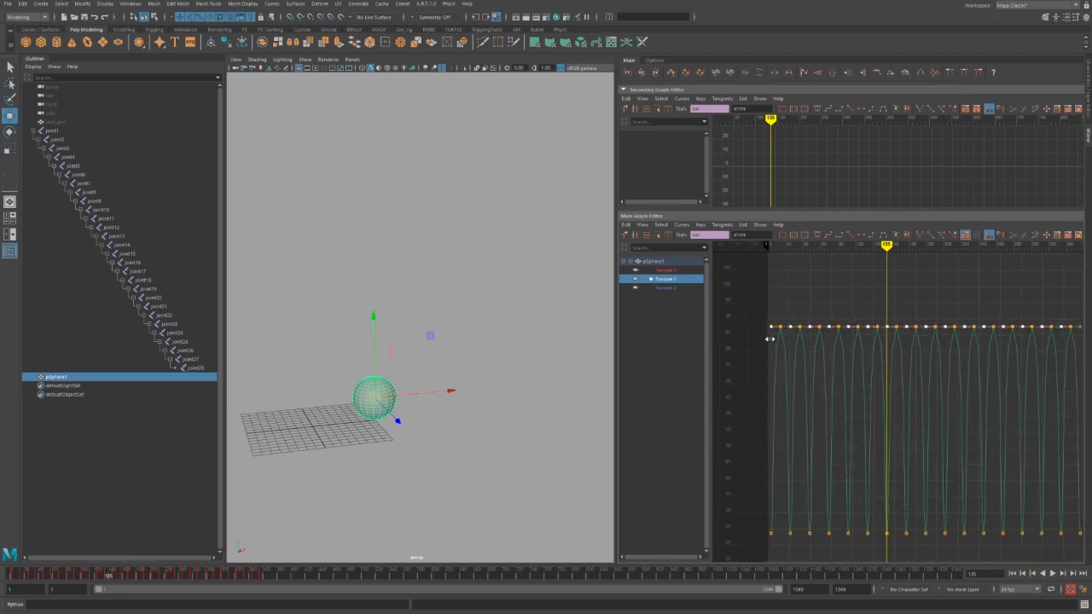
Narrow the low keys' tangents into sharp landings and play back to check the bounce.
right_click_drag(803, 371, 821, 390, "alt")
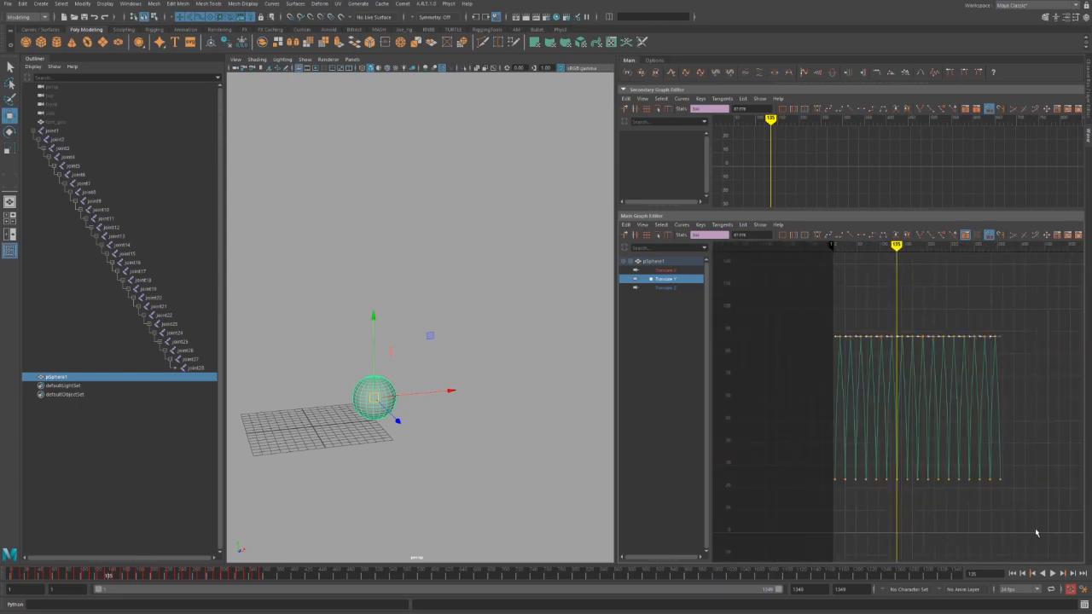
key("a")
mouse_move(900, 428)
right_mouse_down("alt")
mouse_move(963, 273)
mouse_move(946, 398)
right_mouse_up("alt")
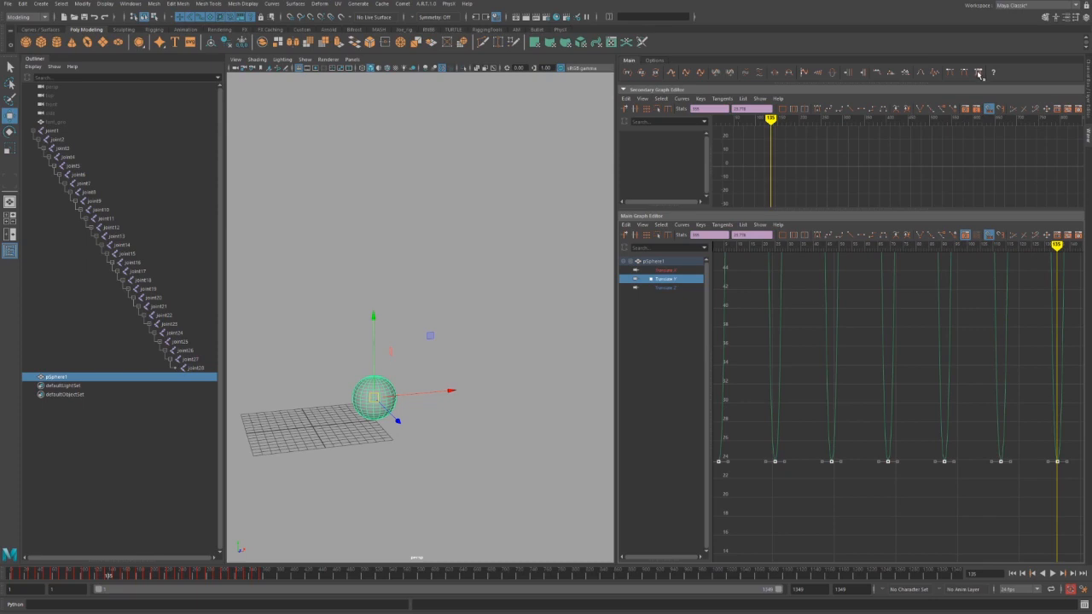
left_click(946, 462)
middle_click_drag(968, 480, 961, 480, "shift")
key("alt+v")
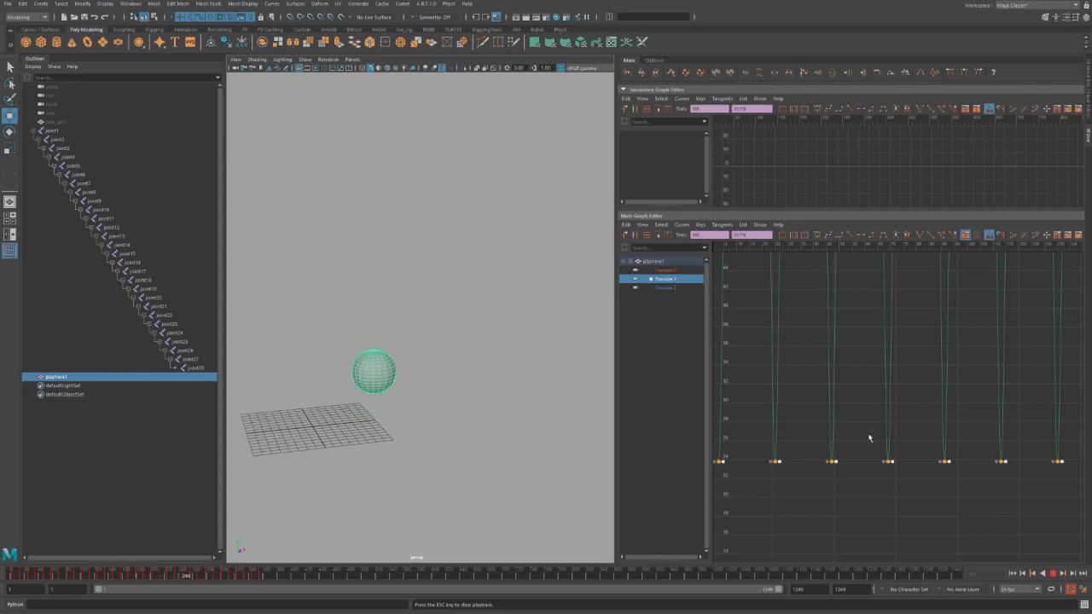
right_click_drag(873, 452, 878, 497, "alt+shift")
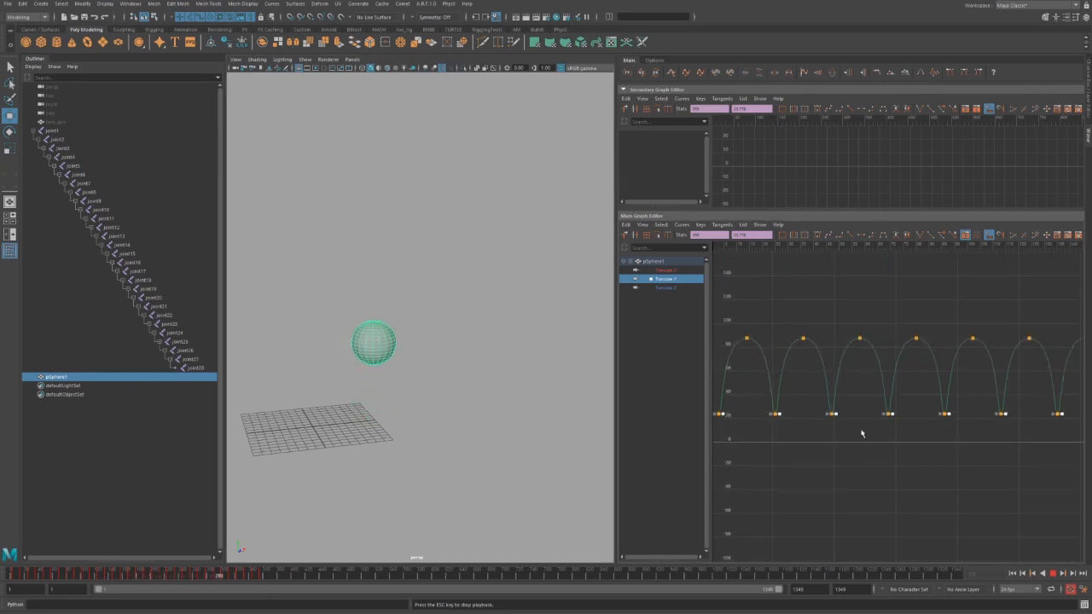
key("Escape")
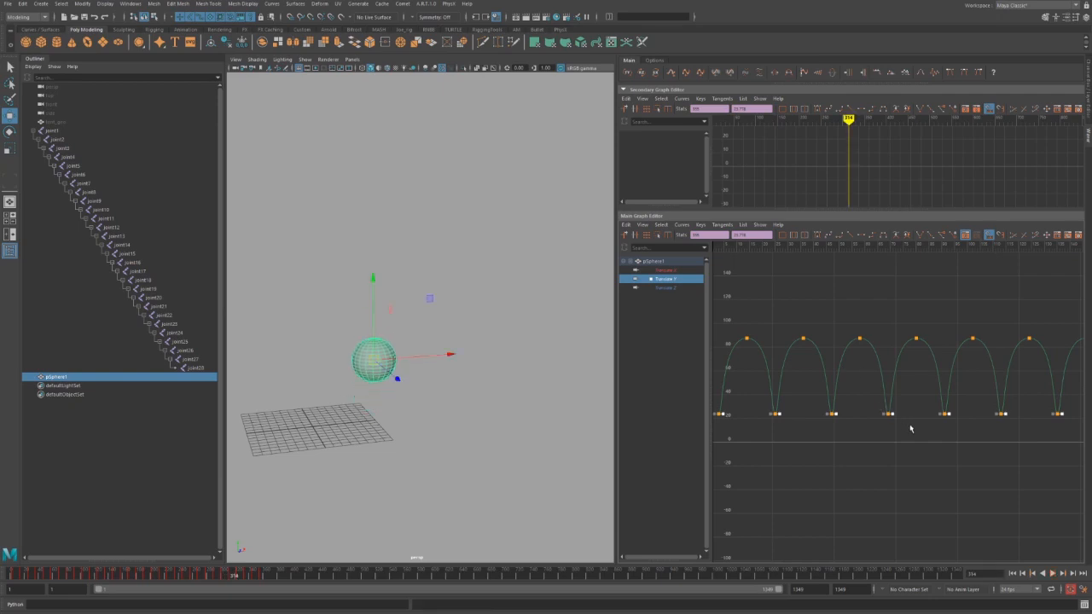
Tilt the Translate Y peak keys' out-tangents upward so each bounce arc leans forward.
key("a")
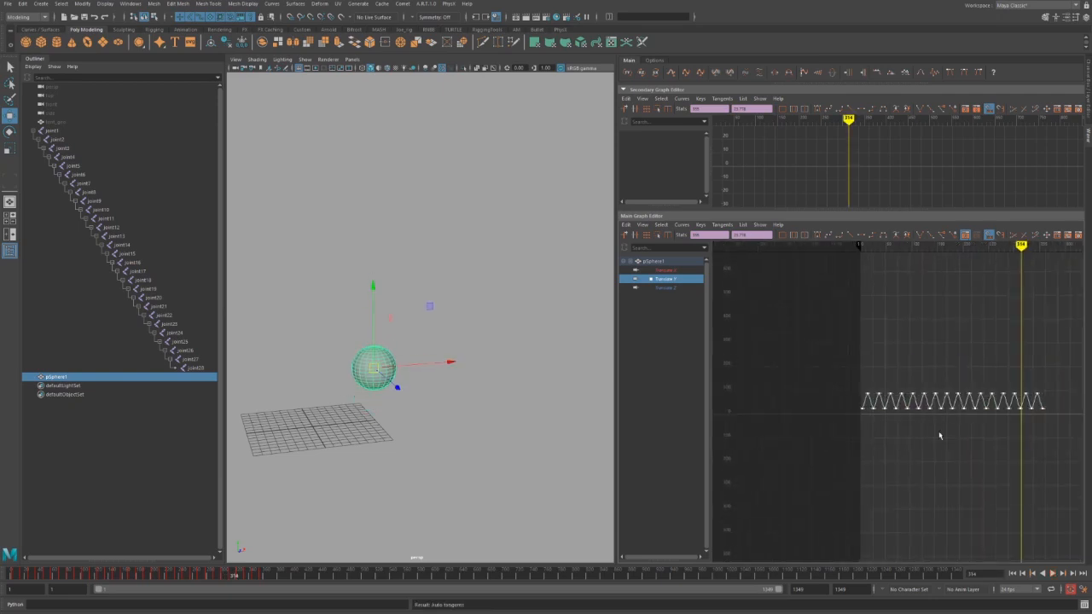
key("f")
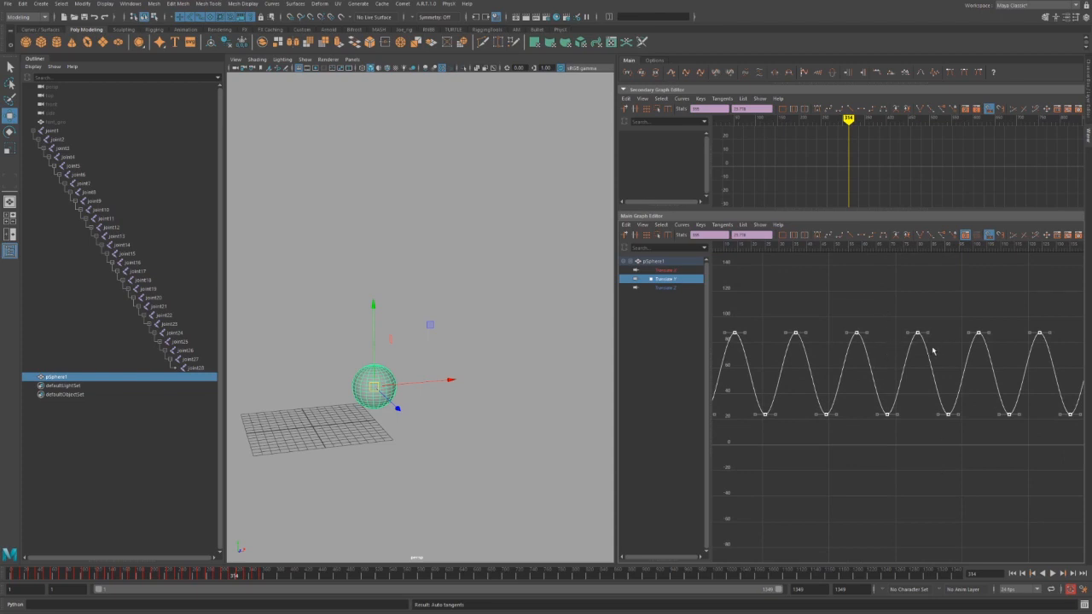
key("a")
left_click_drag(829, 342, 1081, 415)
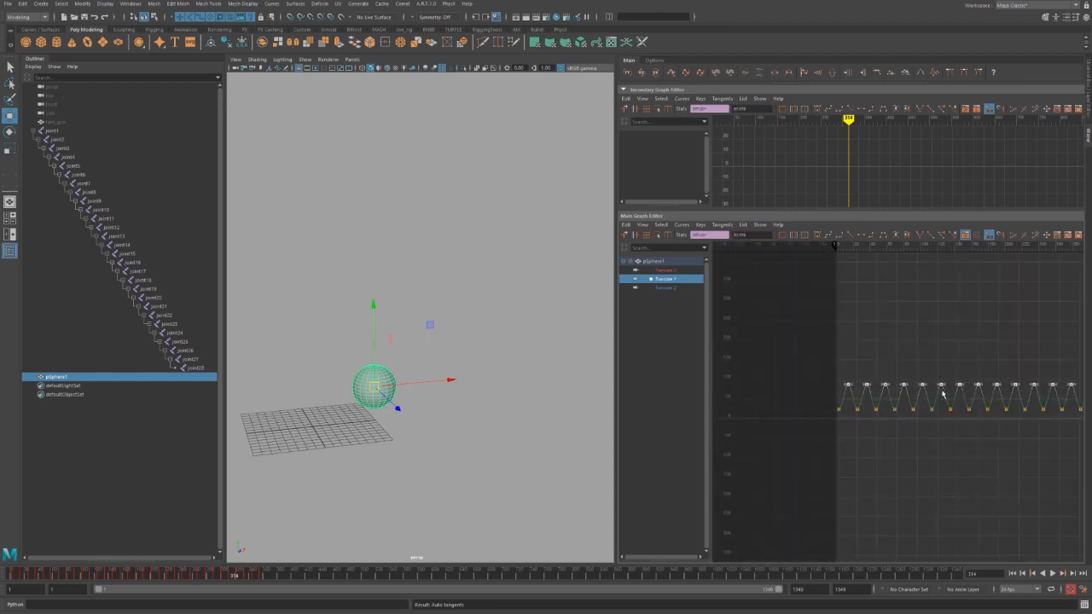
key("f")
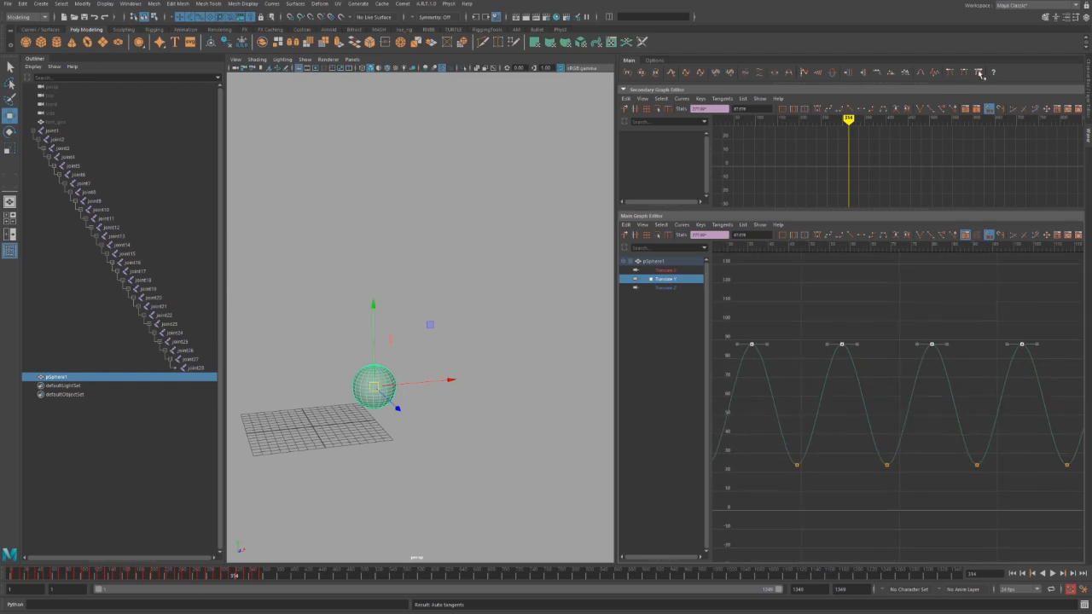
left_click(980, 74)
middle_click_drag(982, 343, 989, 305)
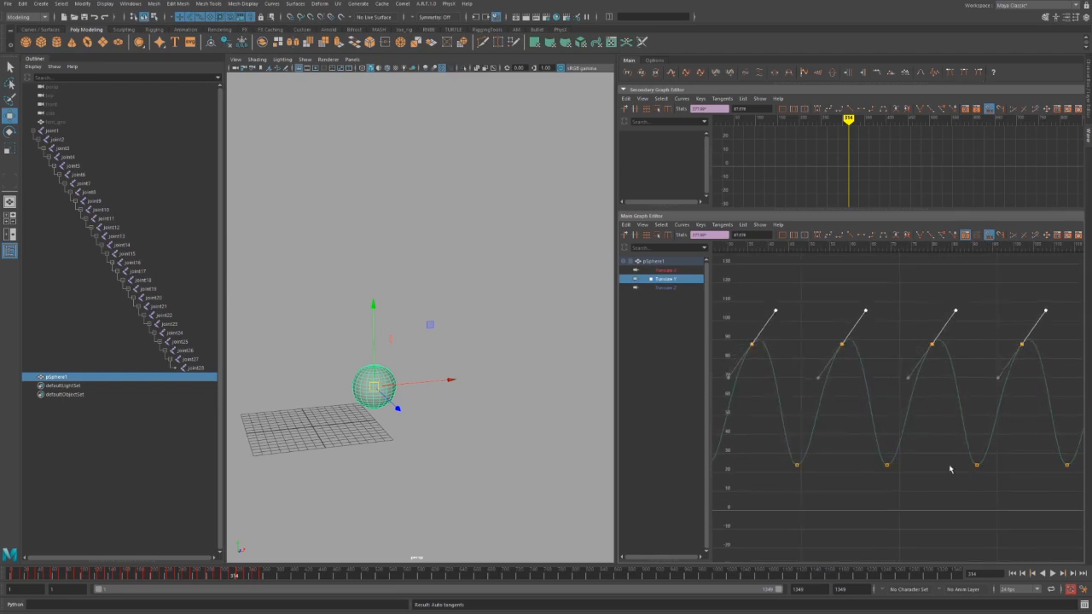
key("a")
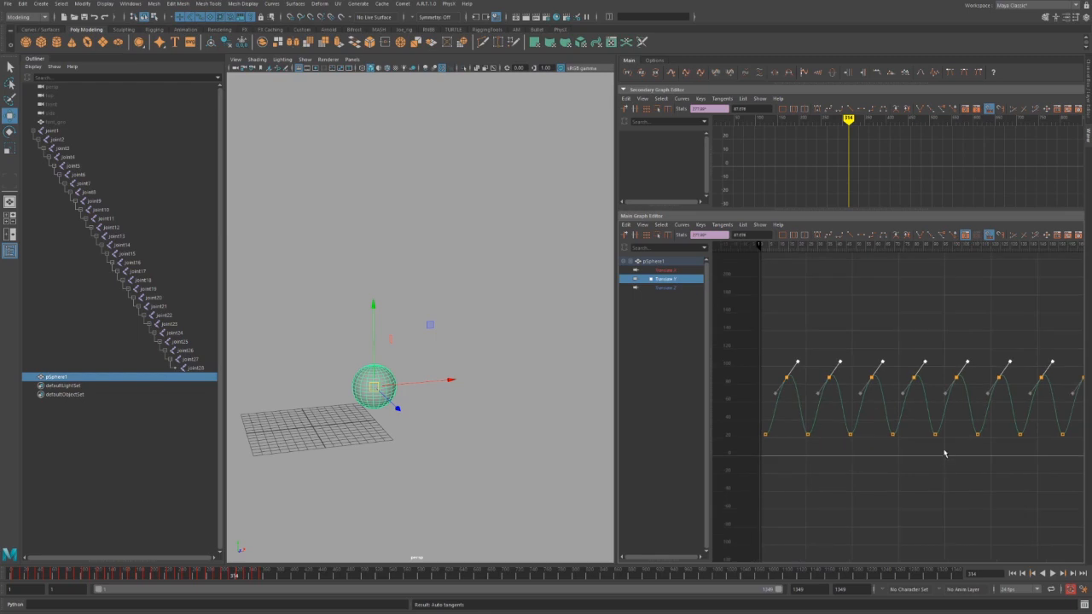
left_click(963, 74)
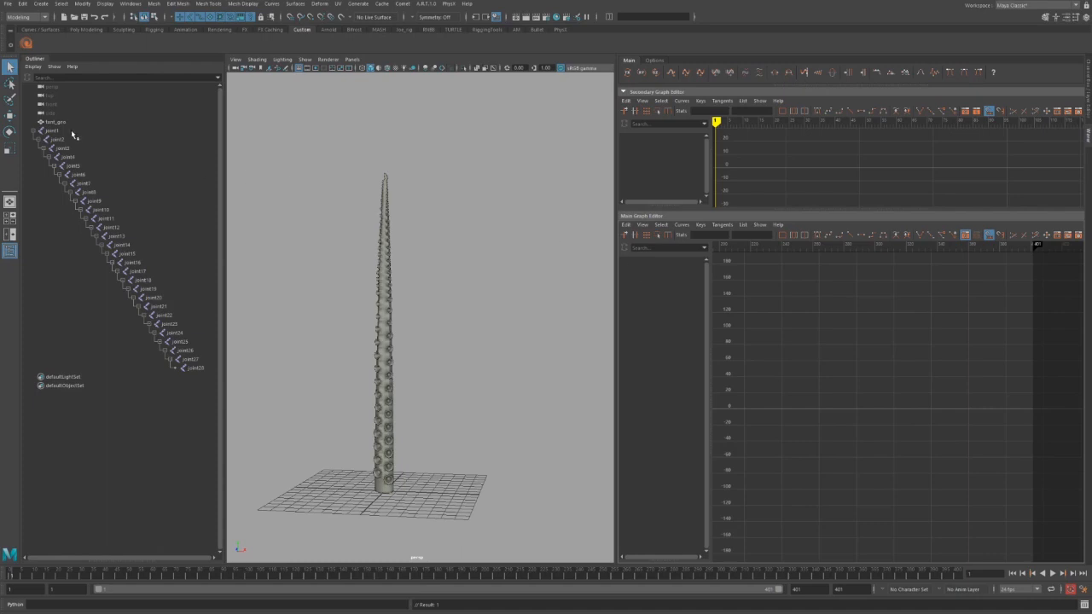
Key rotation on joint1 through joint26 with Shift+E, then test-bend the chain by rotating it.
left_click_drag(72, 132, 198, 363)
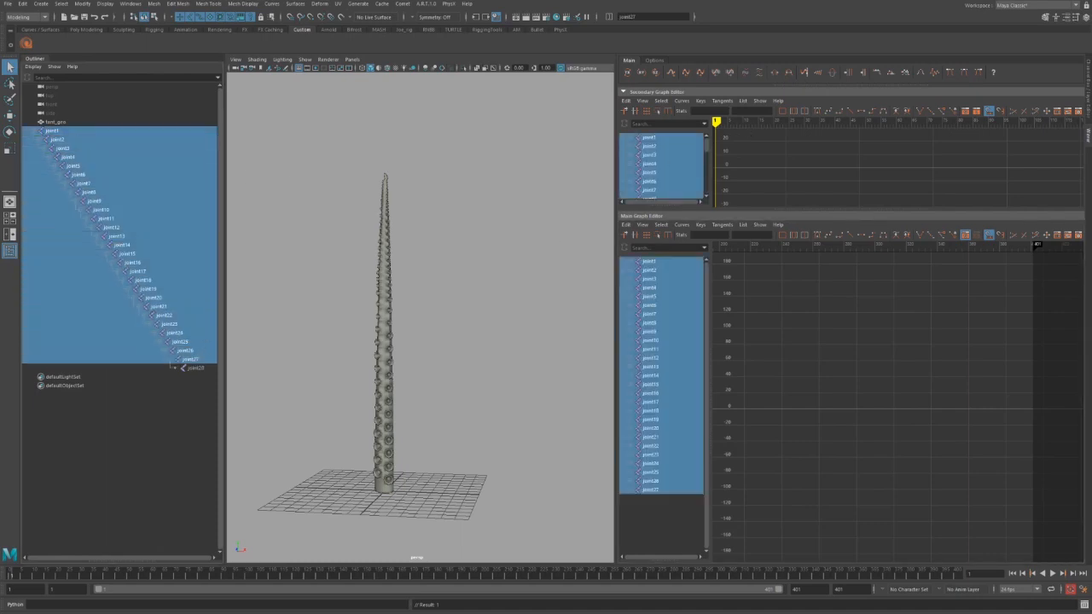
key("shift+e")
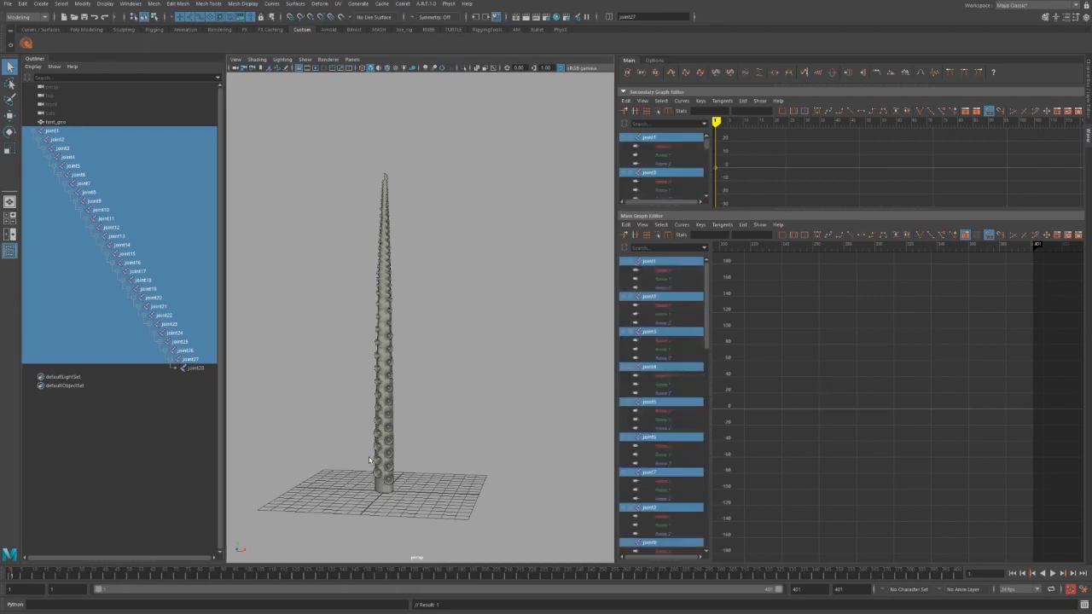
middle_click_drag(824, 378, 909, 368, "alt")
middle_click_drag(819, 356, 946, 356, "alt")
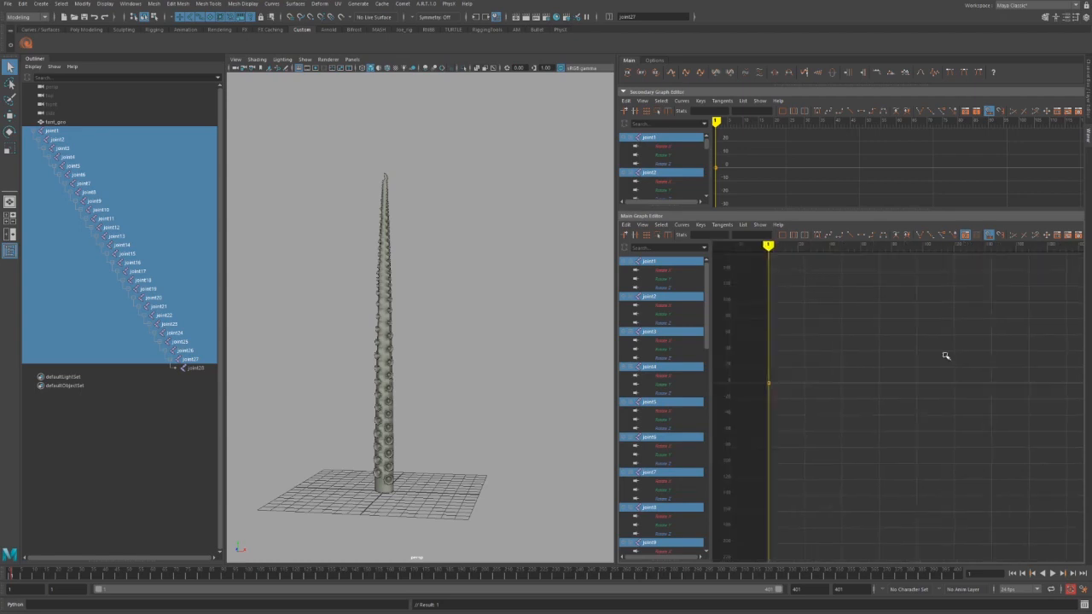
middle_click_drag(818, 380, 876, 405, "alt")
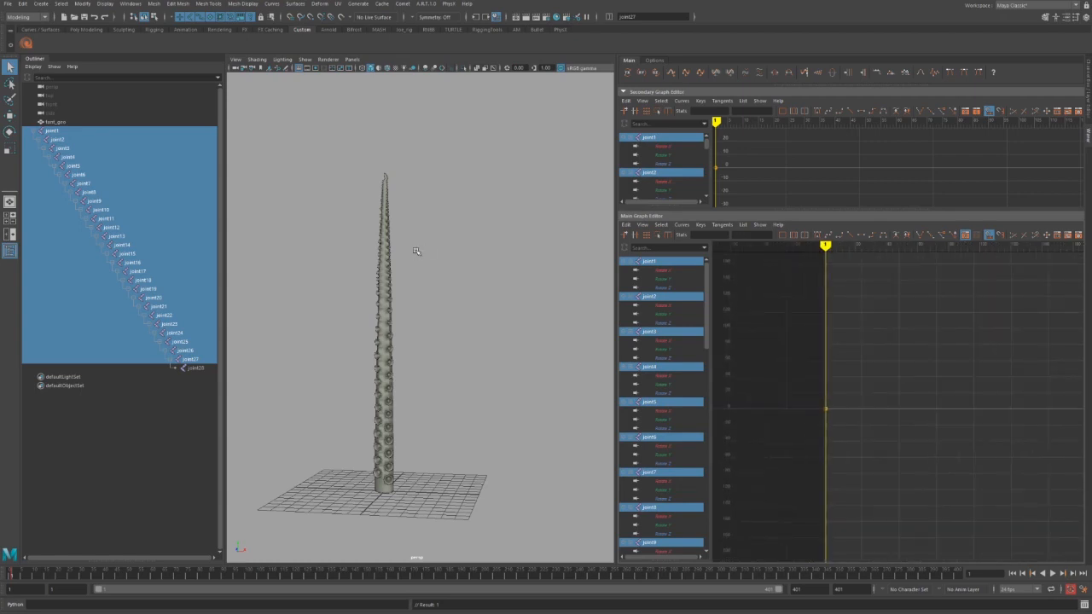
key("e")
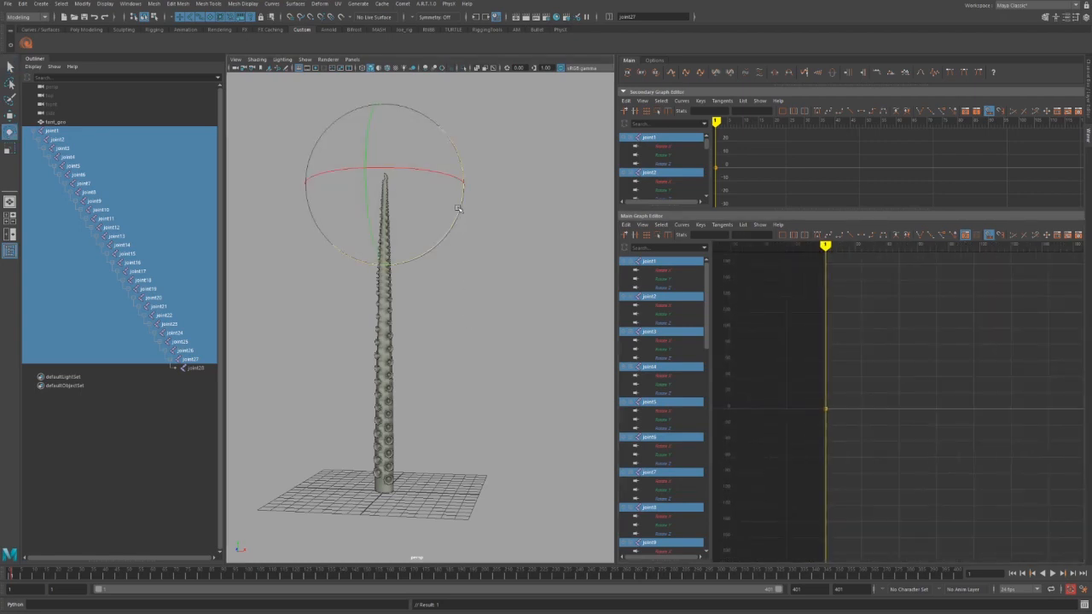
left_click_drag(458, 209, 459, 206)
Undo the test bend, add a wave of keys to the joints' Rotate Z curves, and preview it.
key("ctrl+z")
left_click(641, 74)
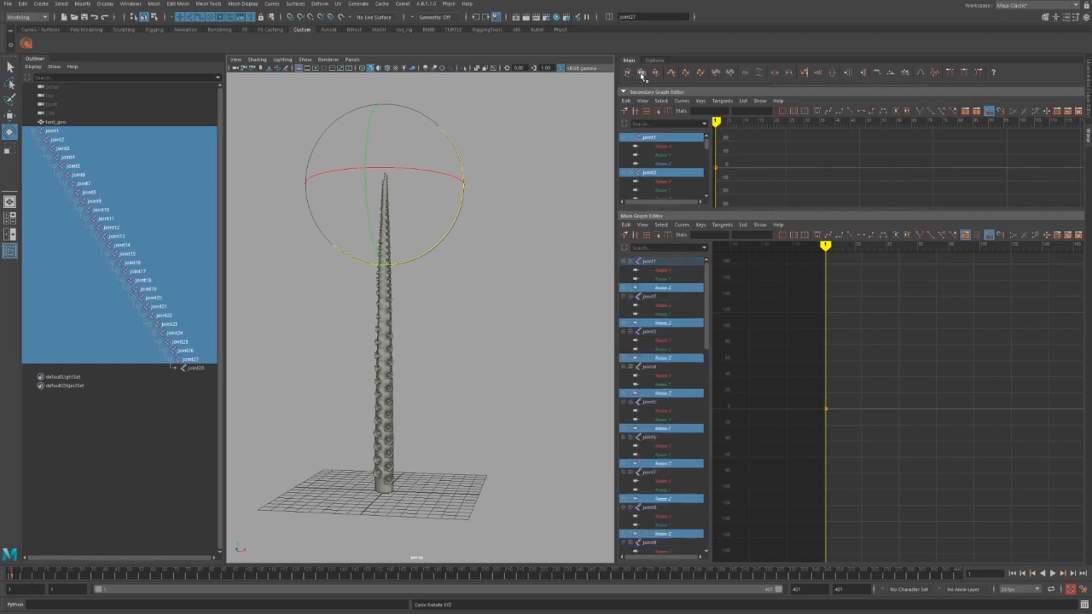
left_click_drag(878, 378, 807, 484)
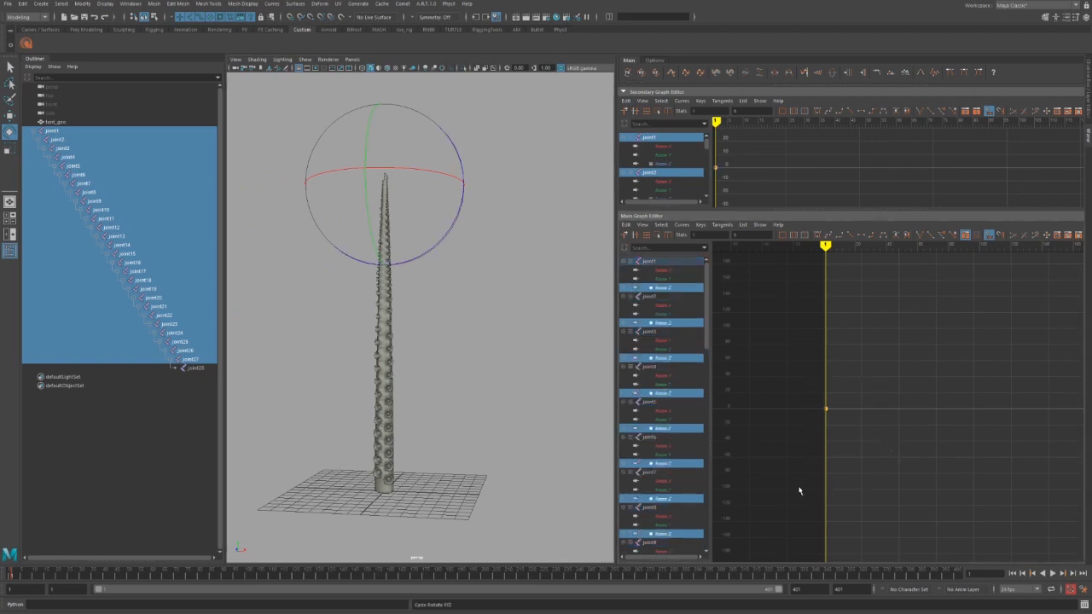
left_click(673, 74)
key("f")
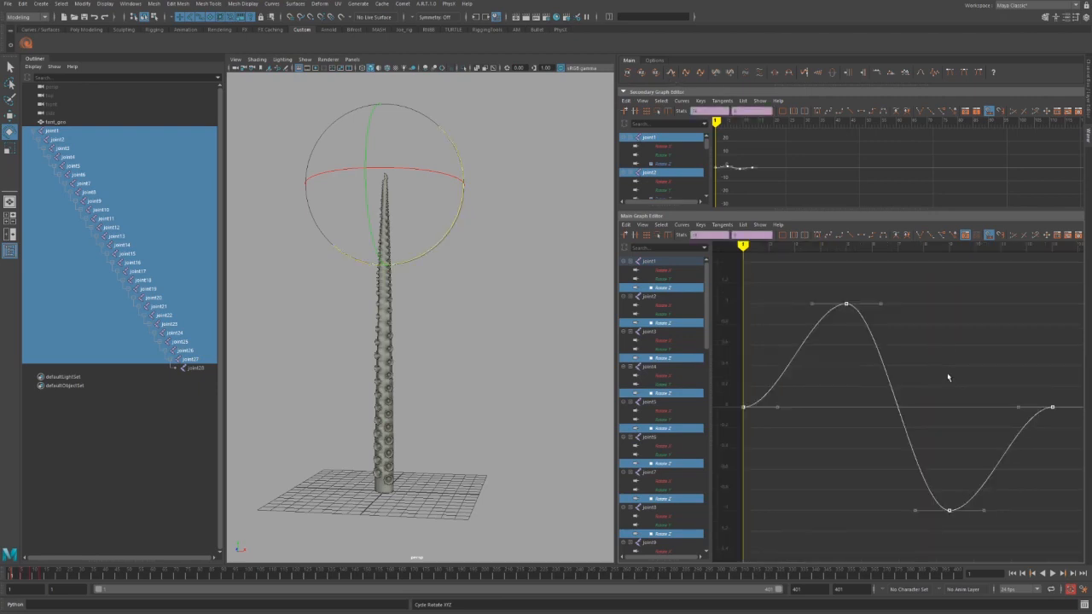
right_click_drag(947, 378, 884, 329, "alt")
key("alt+v")
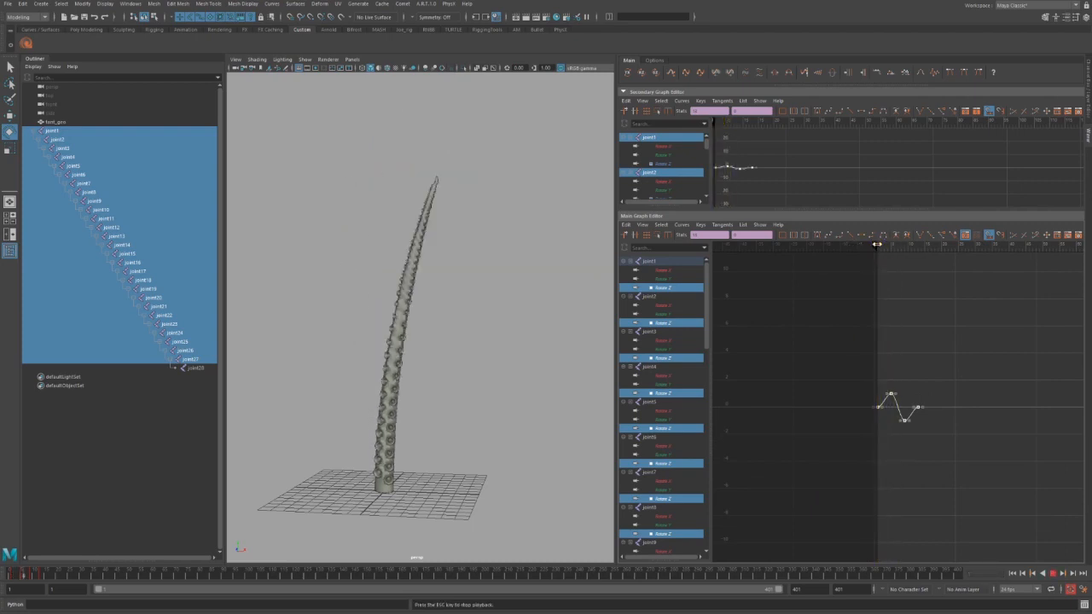
key("alt+v")
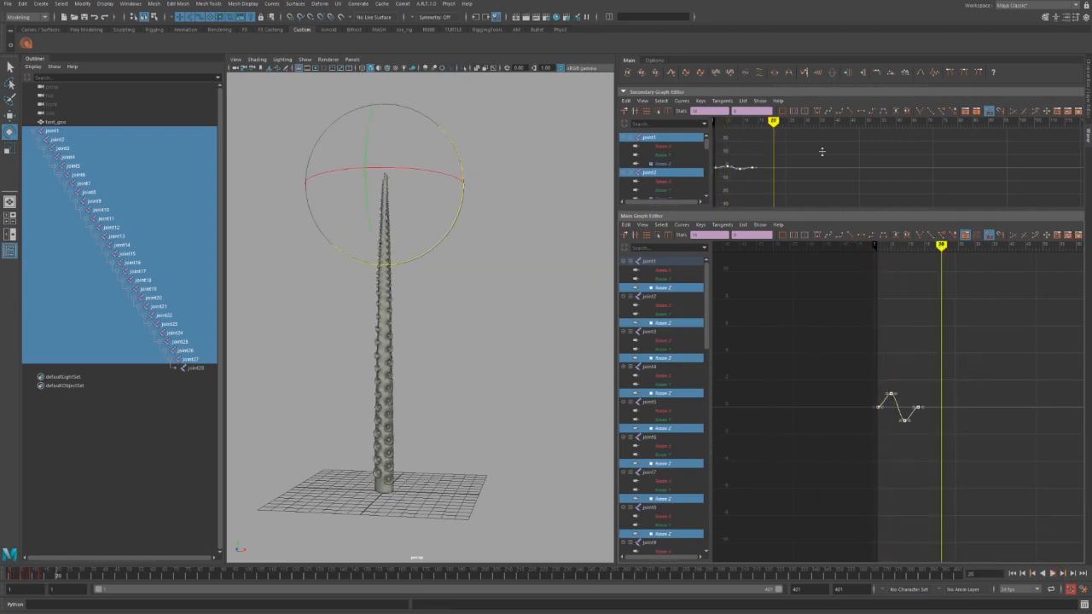
Spread and stagger the joint curves in time into a ripple, replay, then offset keys in value.
left_click(789, 73)
left_click(789, 74)
left_click(791, 74)
left_click(791, 74)
left_click(791, 74)
left_click(791, 74)
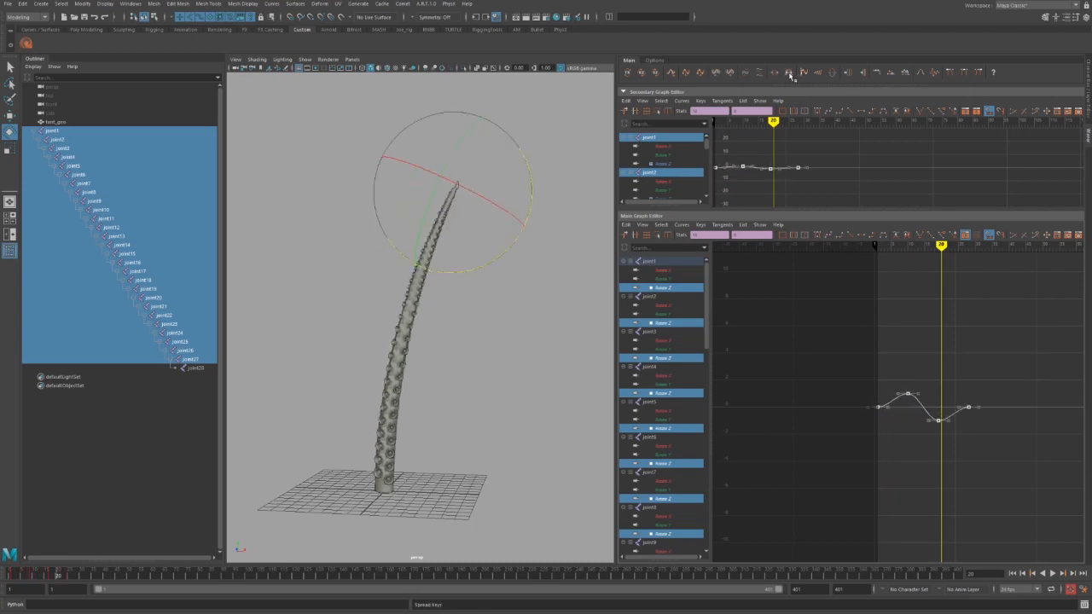
left_click_drag(19, 575, 12, 575)
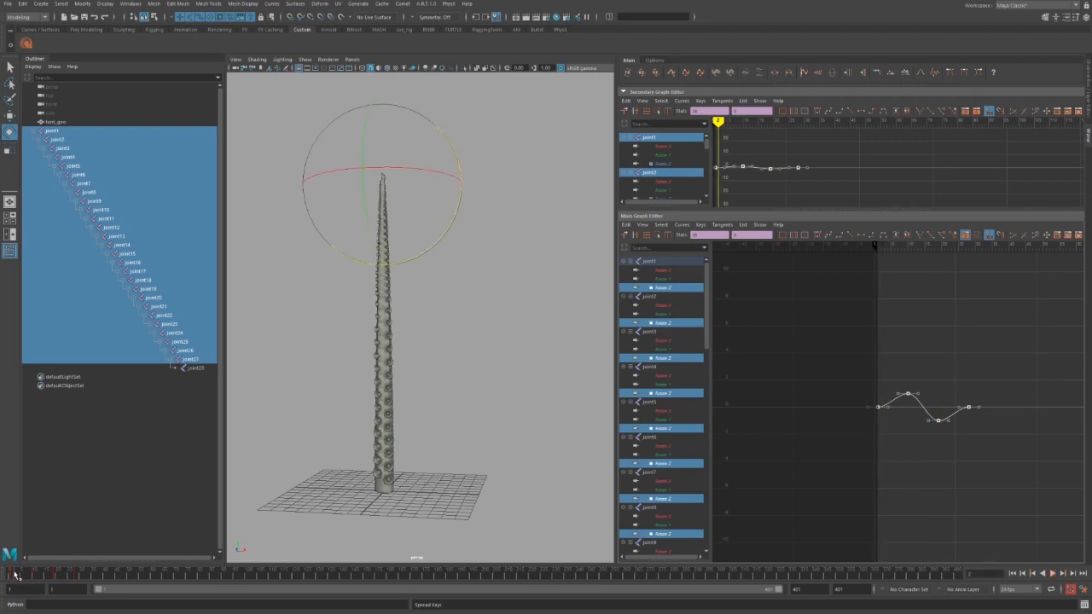
key("alt+v")
key("alt+v")
key("alt+v")
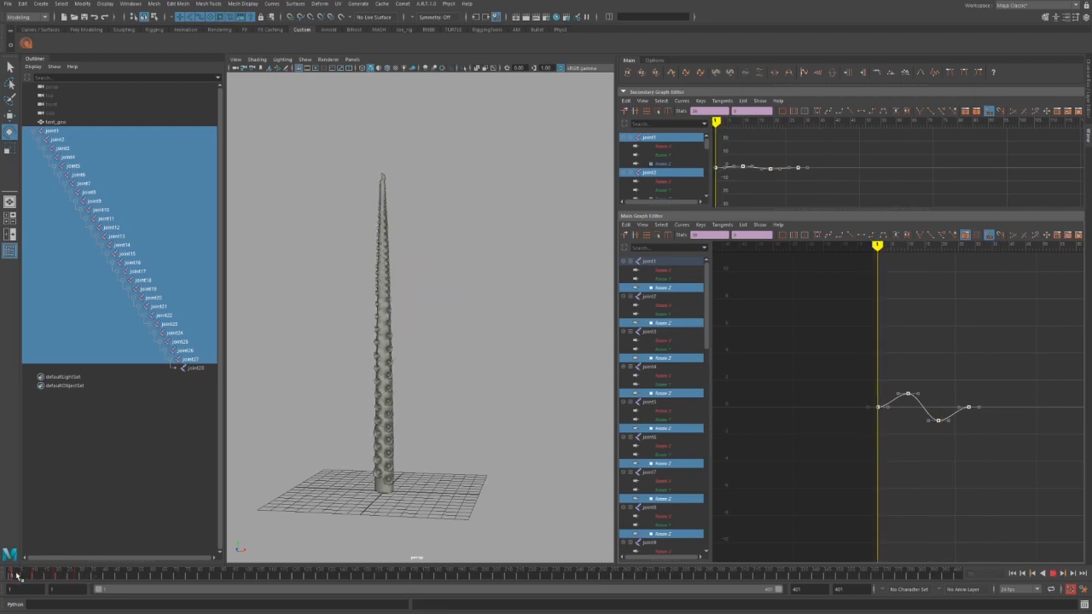
key("alt+v")
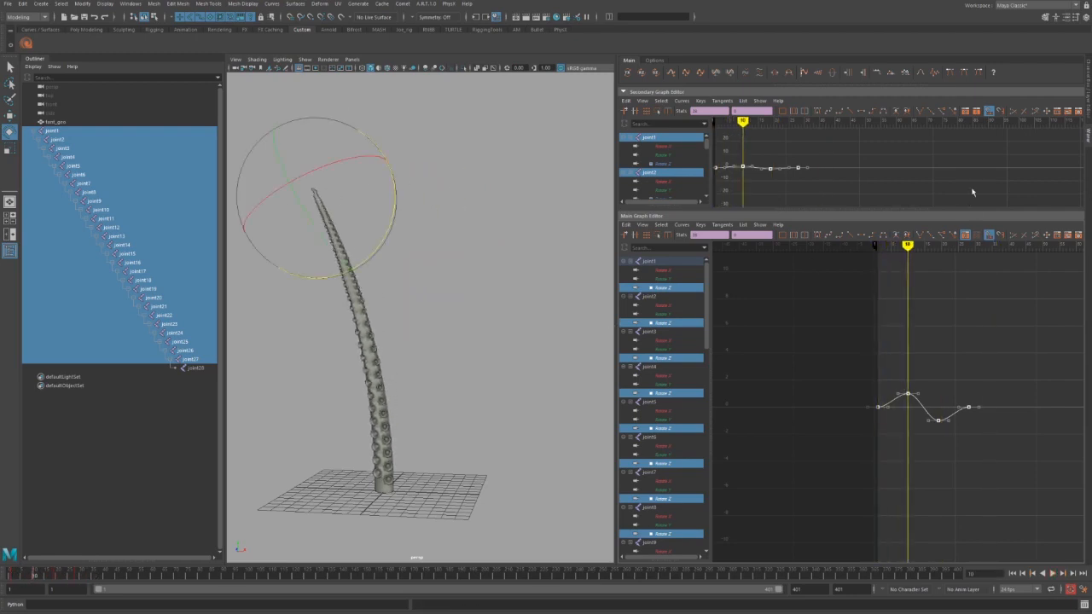
left_click(762, 74)
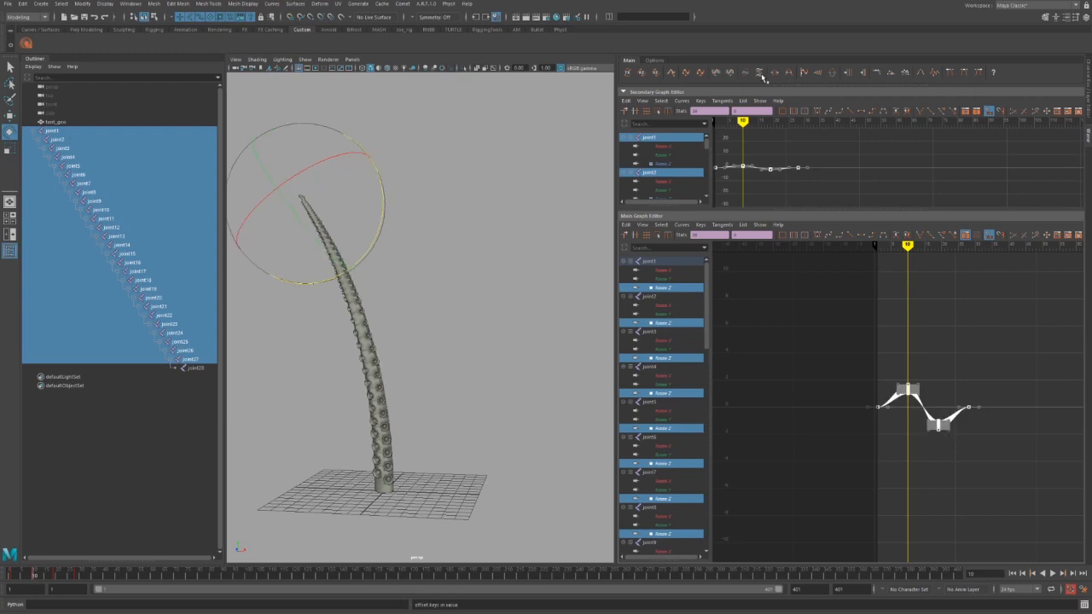
Offset the joints' Rotate Z keys in value five times to fan the curves apart.
left_click(761, 74)
left_click(762, 75)
left_click(762, 74)
left_click(762, 74)
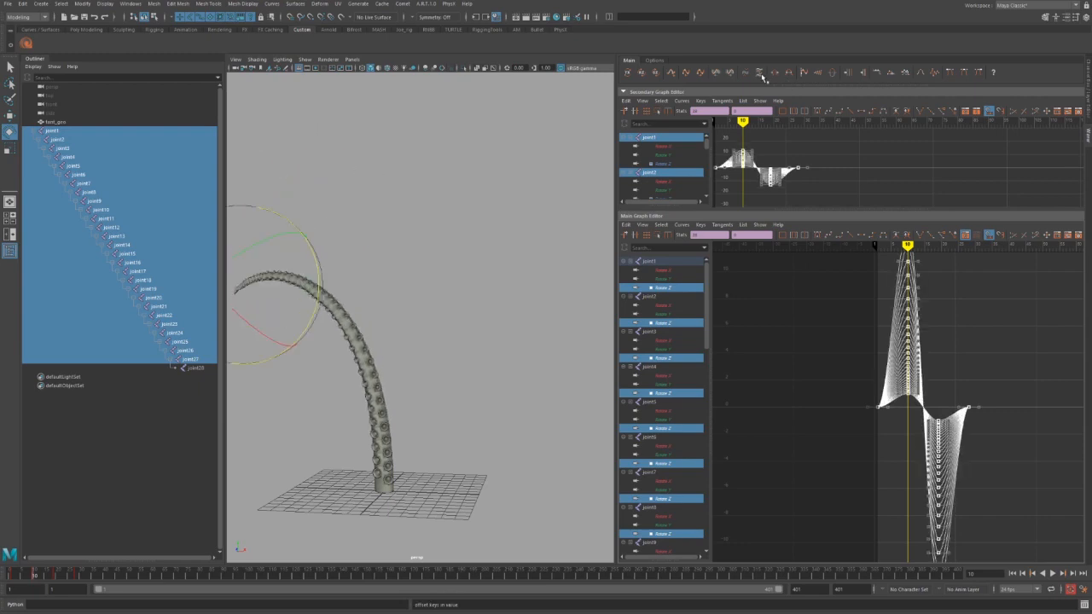
left_click(762, 74)
mouse_move(460, 254)
left_mouse_down("alt")
mouse_move(343, 231)
mouse_move(491, 262)
mouse_move(467, 234)
left_mouse_up("alt")
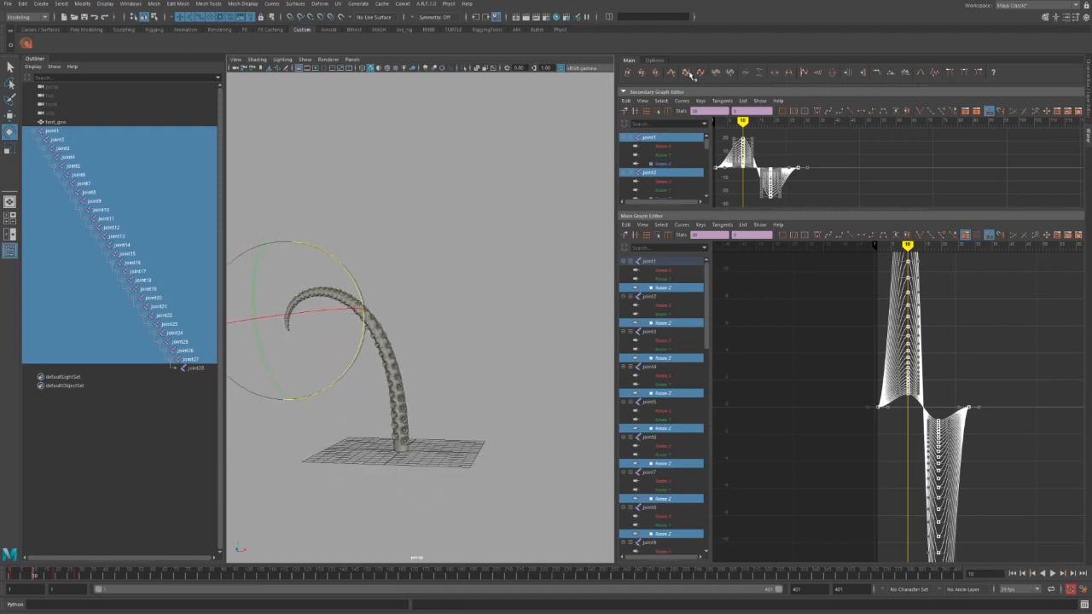
Spread the keys twice around the current frame, frame the curves, and play the curl.
left_click(792, 74)
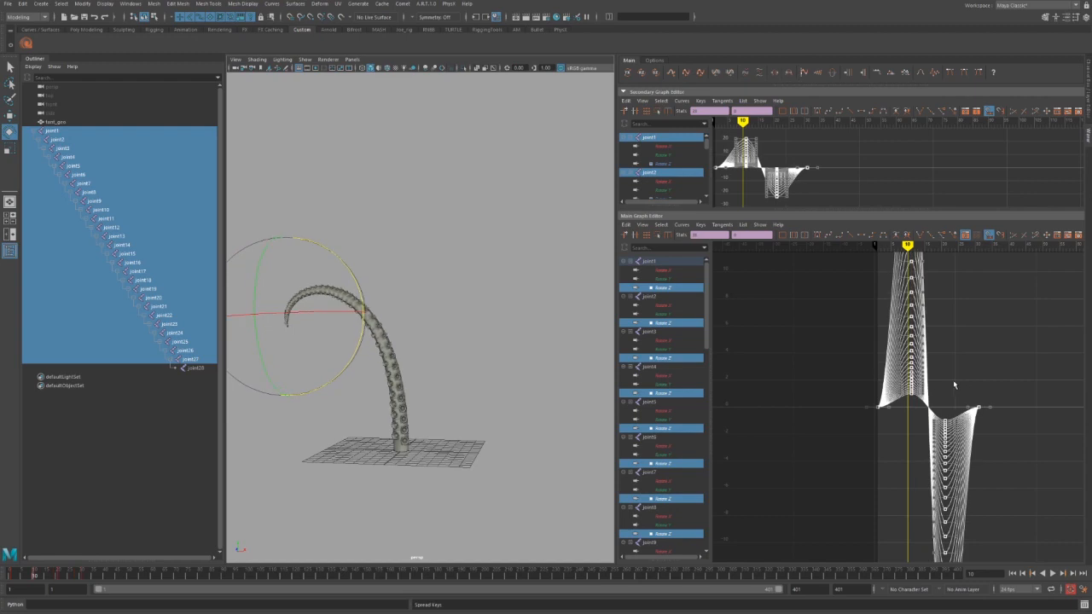
middle_click_drag(813, 345, 790, 329, "alt")
right_click_drag(802, 331, 810, 362, "alt+shift")
left_click(792, 73)
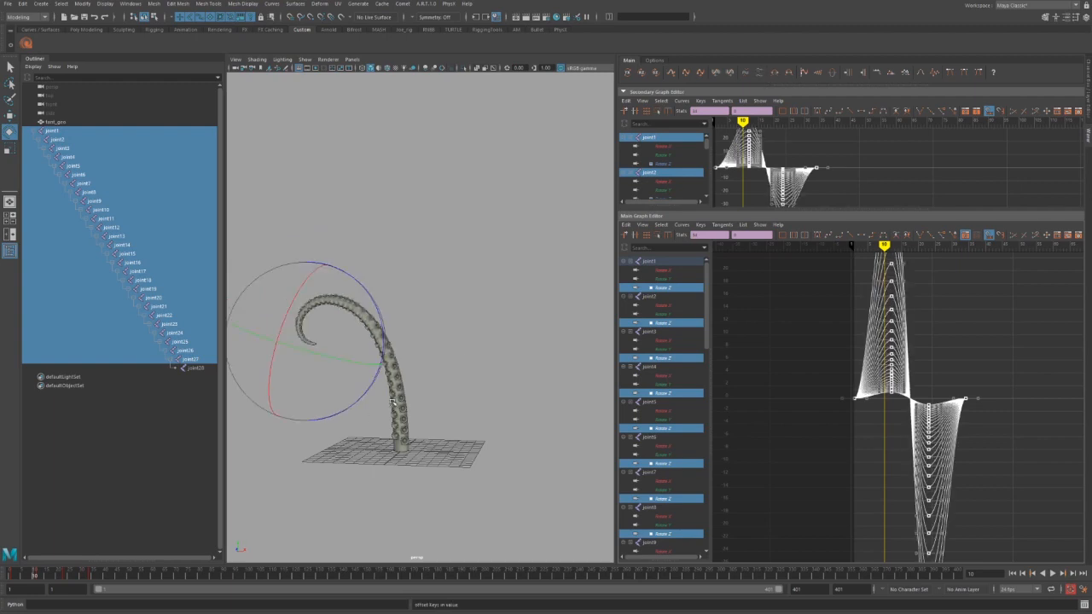
key("alt+v")
key("alt+v")
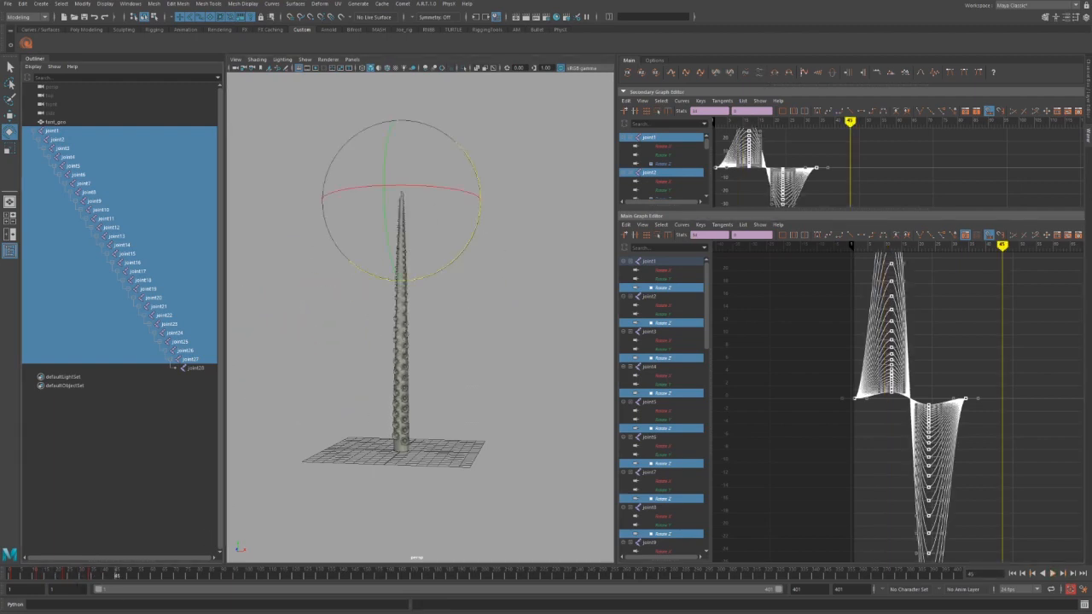
Append repeated copies of the wave cycle along the timeline and fit the curves in view.
left_click_drag(66, 580, 54, 578)
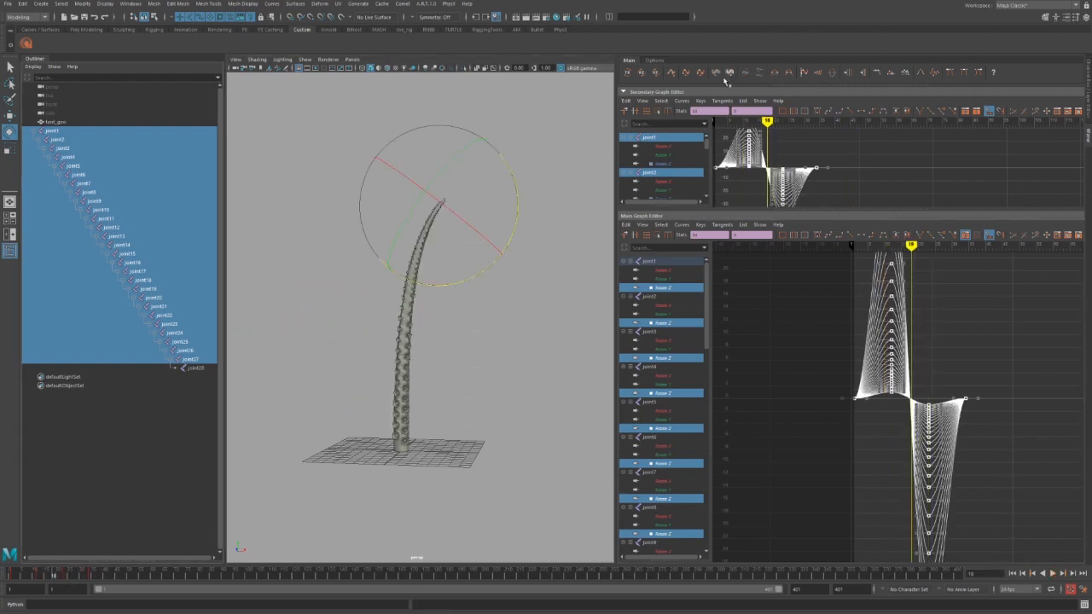
left_click(673, 74)
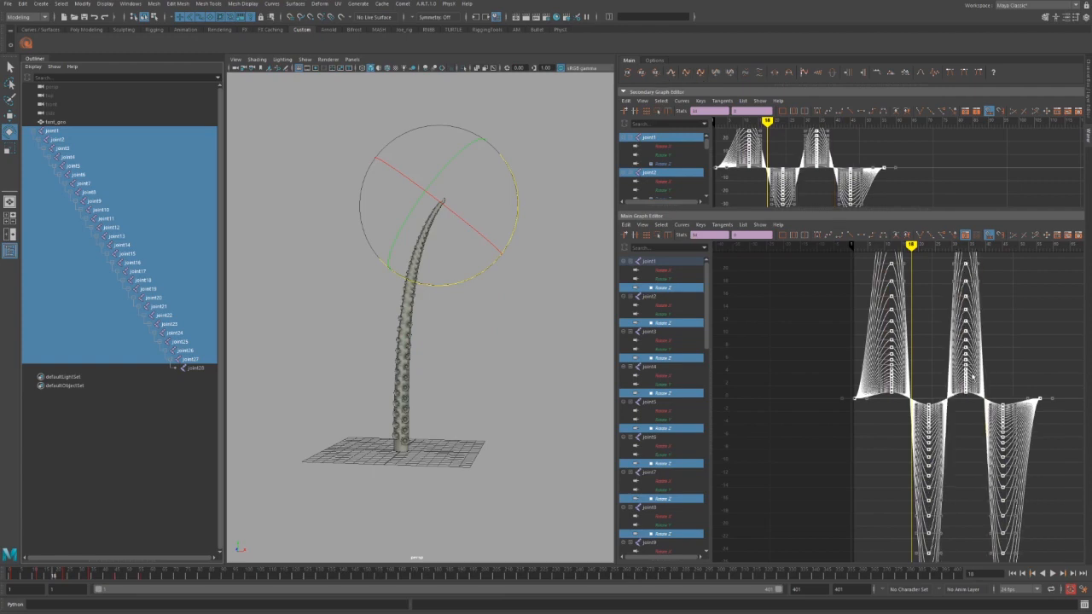
middle_click_drag(973, 376, 907, 368, "alt")
right_click_drag(907, 368, 889, 388, "alt+shift")
middle_click_drag(889, 388, 855, 386, "alt")
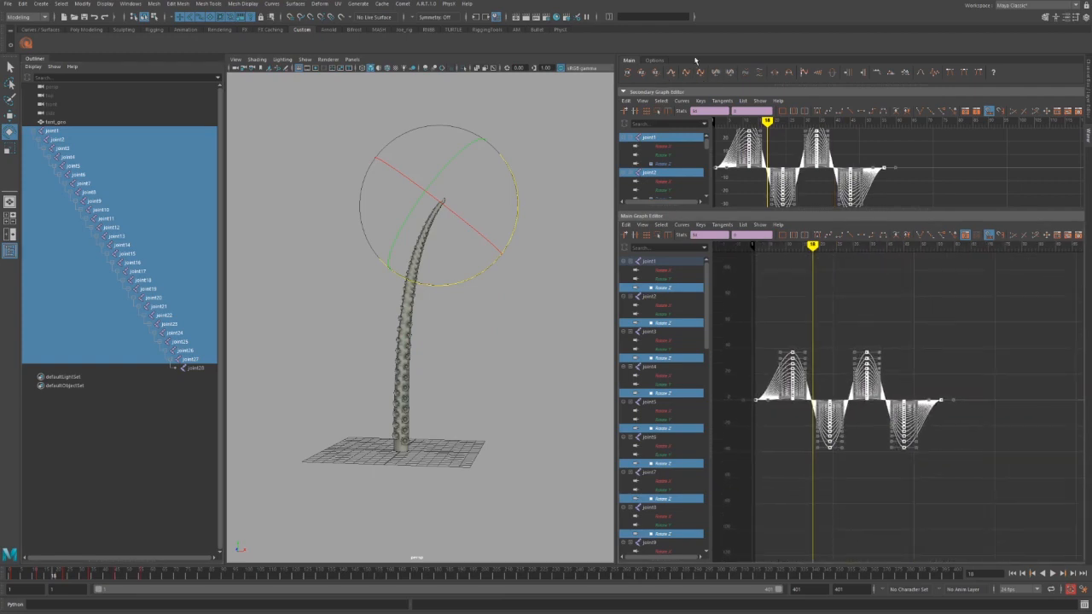
left_click(671, 74)
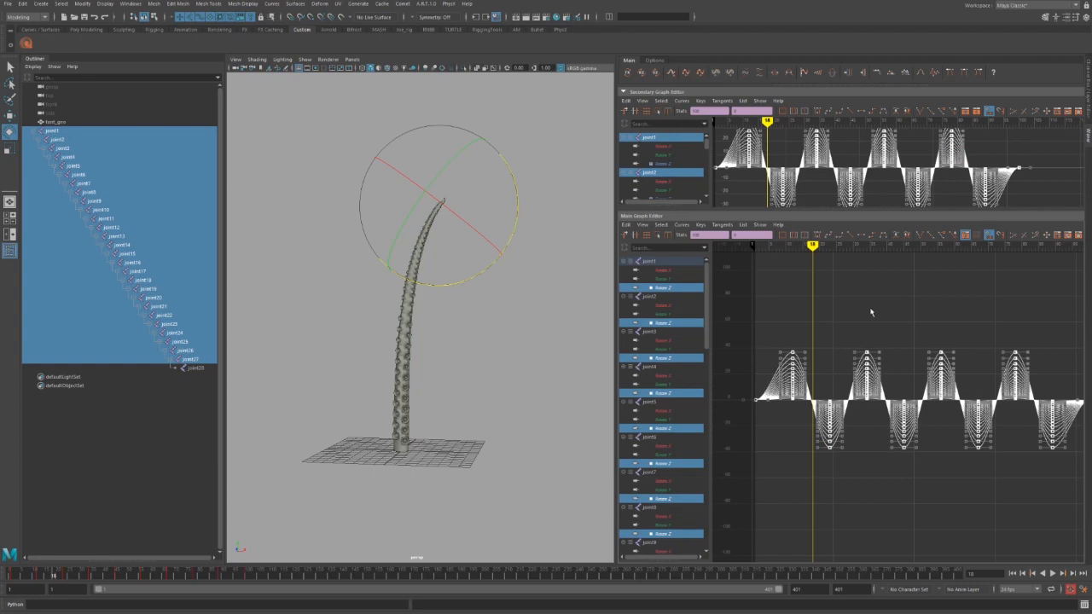
middle_click_drag(914, 312, 852, 316, "alt")
Select every key on all Rotate Z curves and play the repeated wave.
left_click(797, 317)
left_click_drag(797, 318, 816, 432)
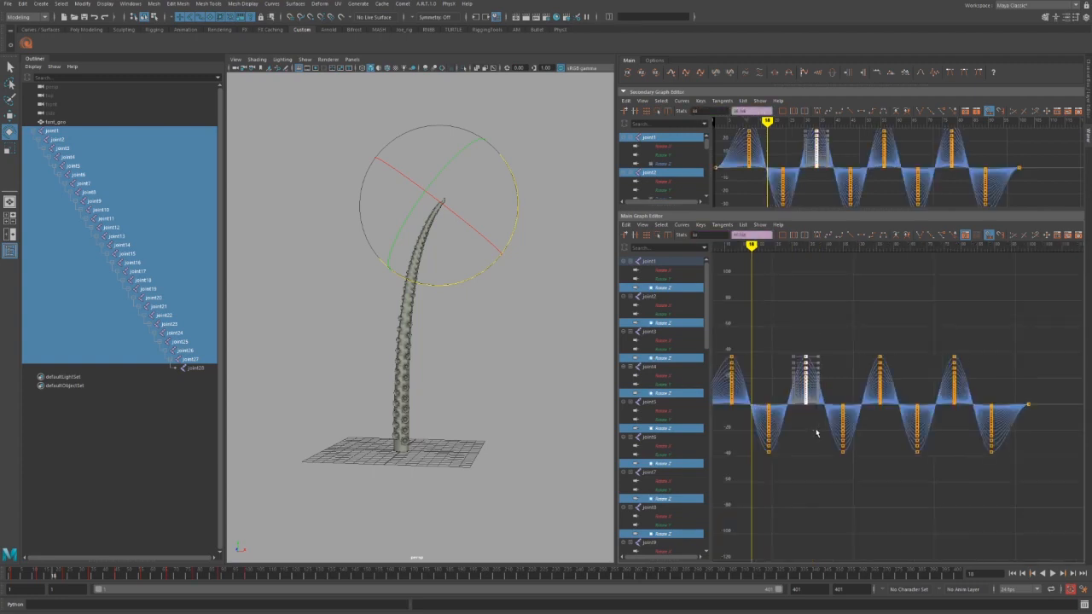
left_click(817, 452)
left_click_drag(900, 384, 936, 492)
left_click(938, 497)
left_click_drag(842, 324, 901, 418)
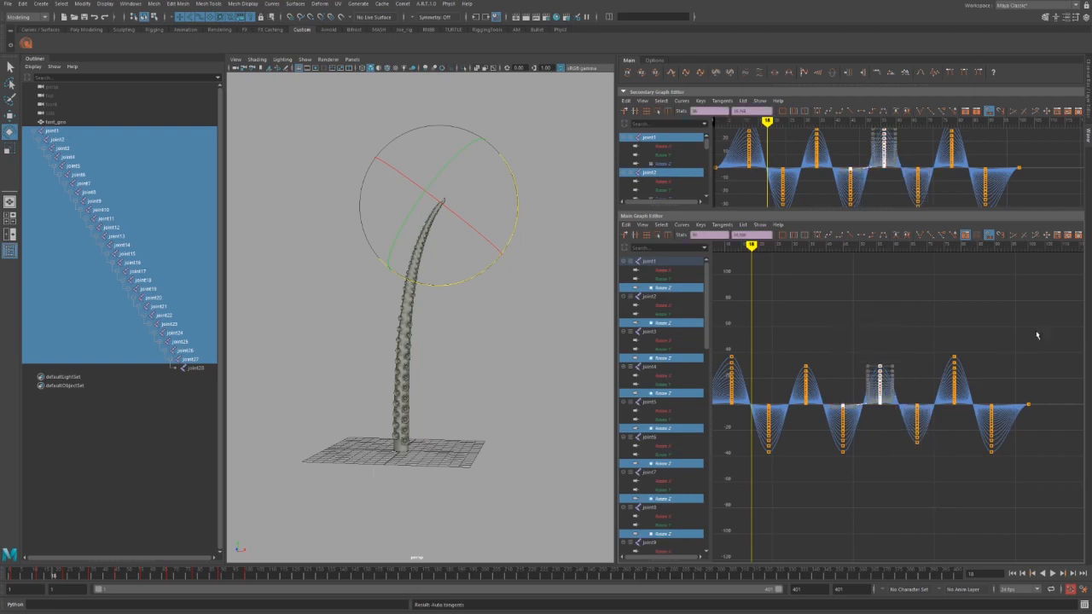
left_click_drag(1072, 316, 583, 518)
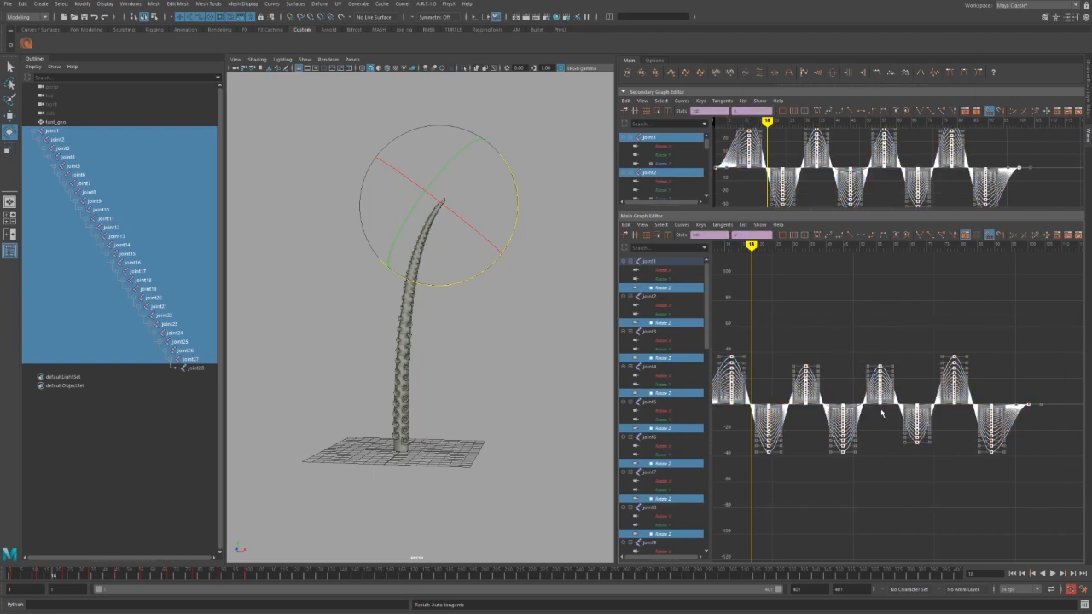
middle_click_drag(852, 439, 882, 431, "alt")
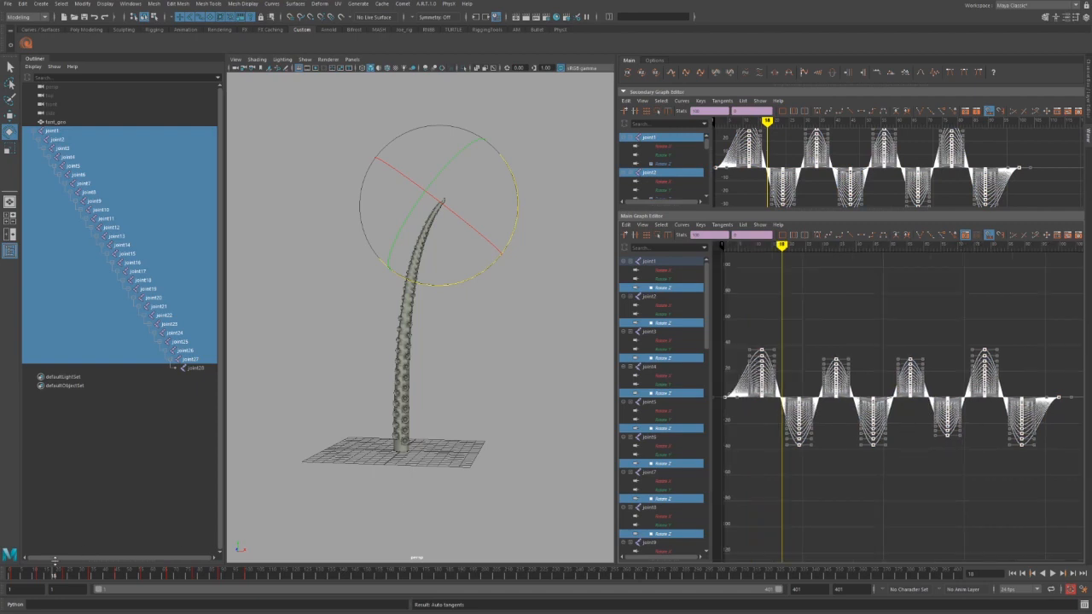
key("alt+v")
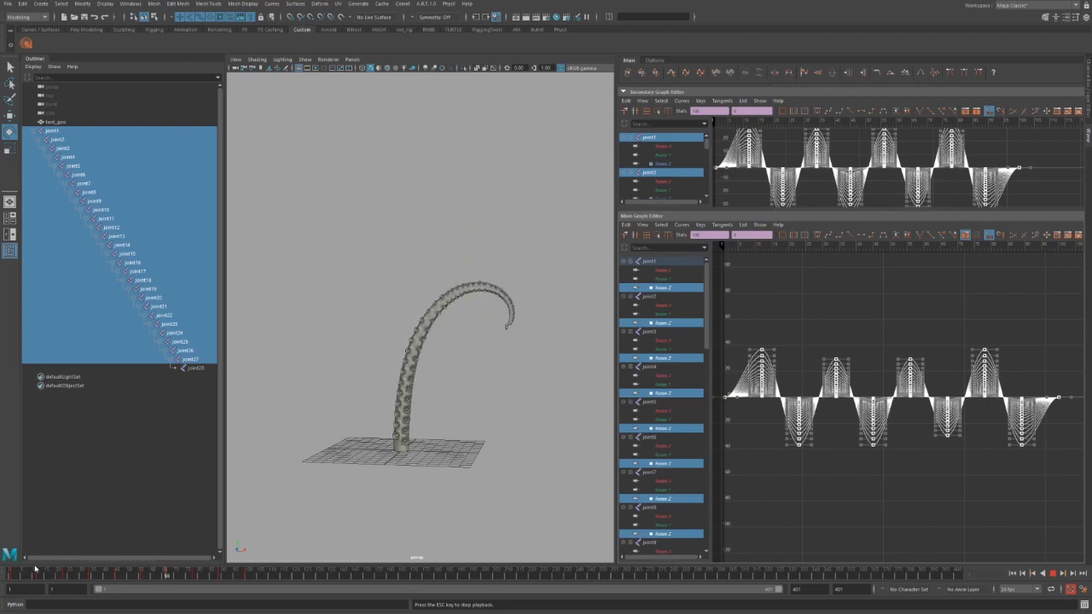
key("alt+v")
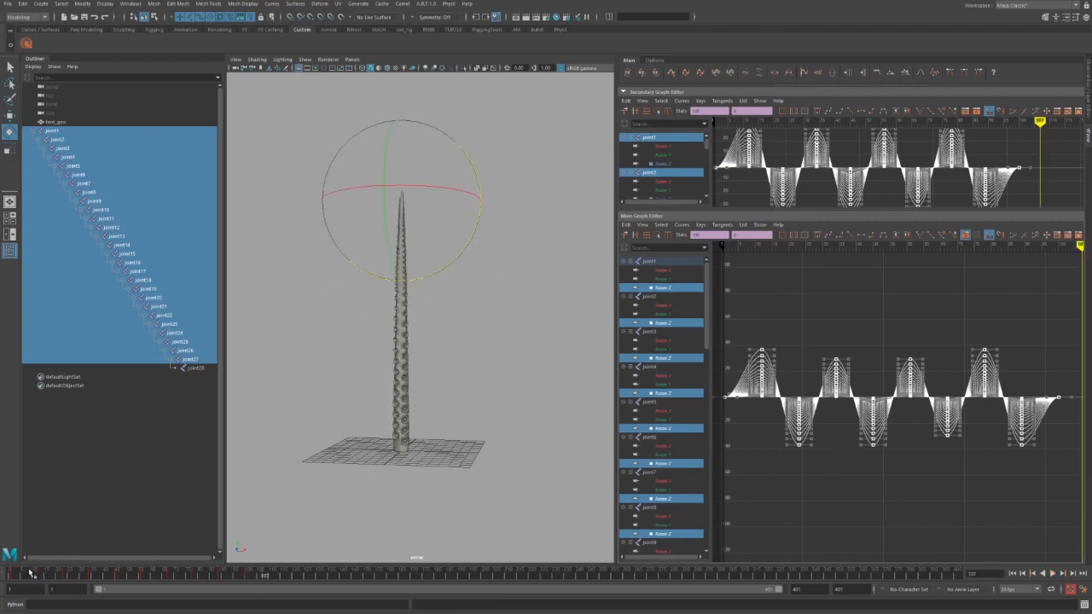
At frame 100, offset the keys further in value and play the tighter curl from frame 1.
left_click_drag(30, 573, 2, 577)
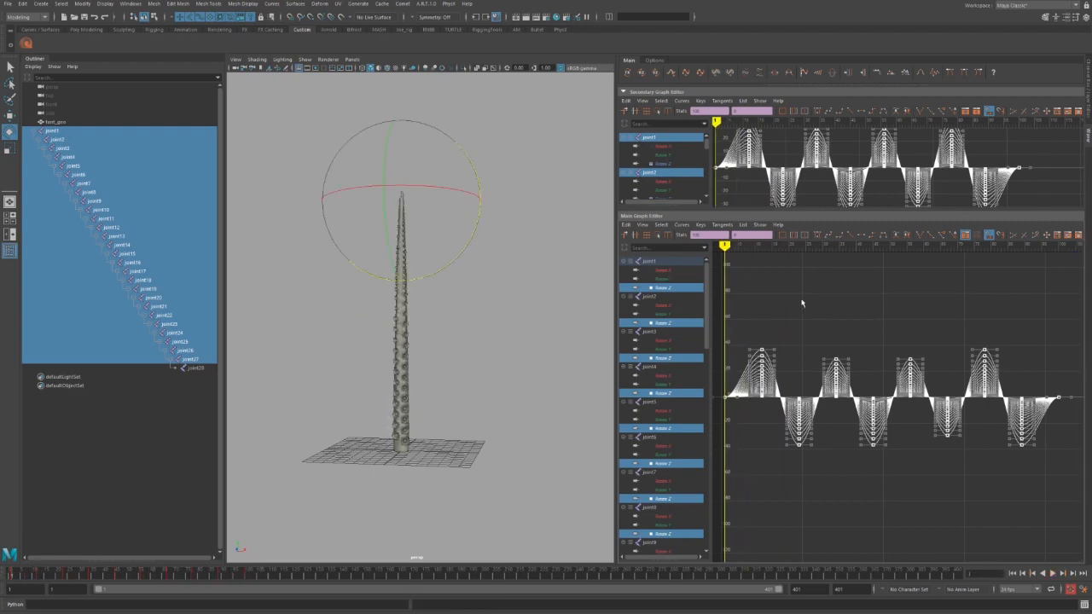
key("comma")
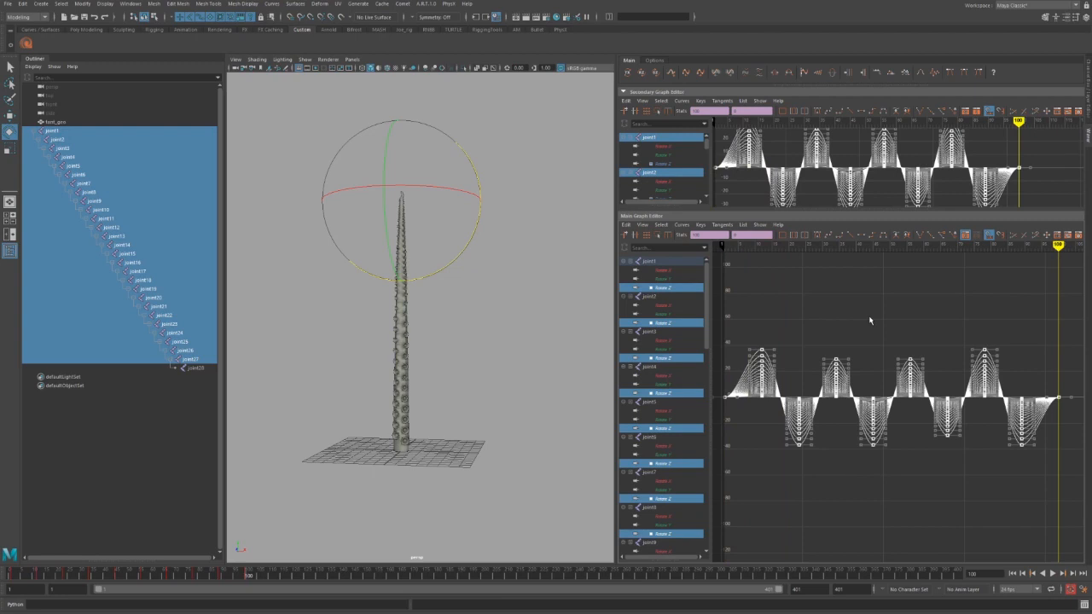
key("comma")
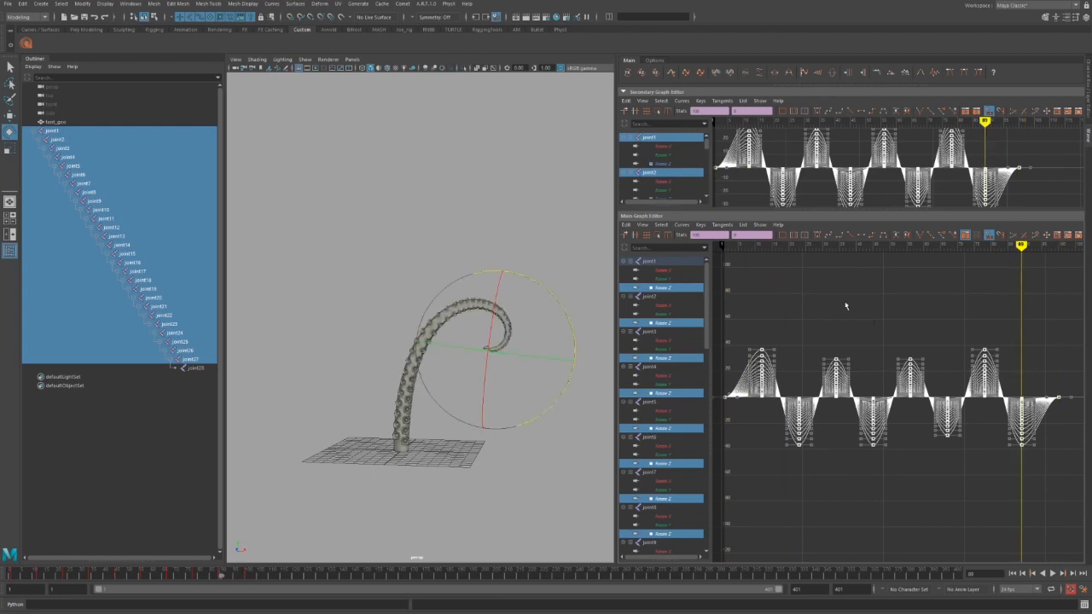
left_click(760, 74)
key("alt+v")
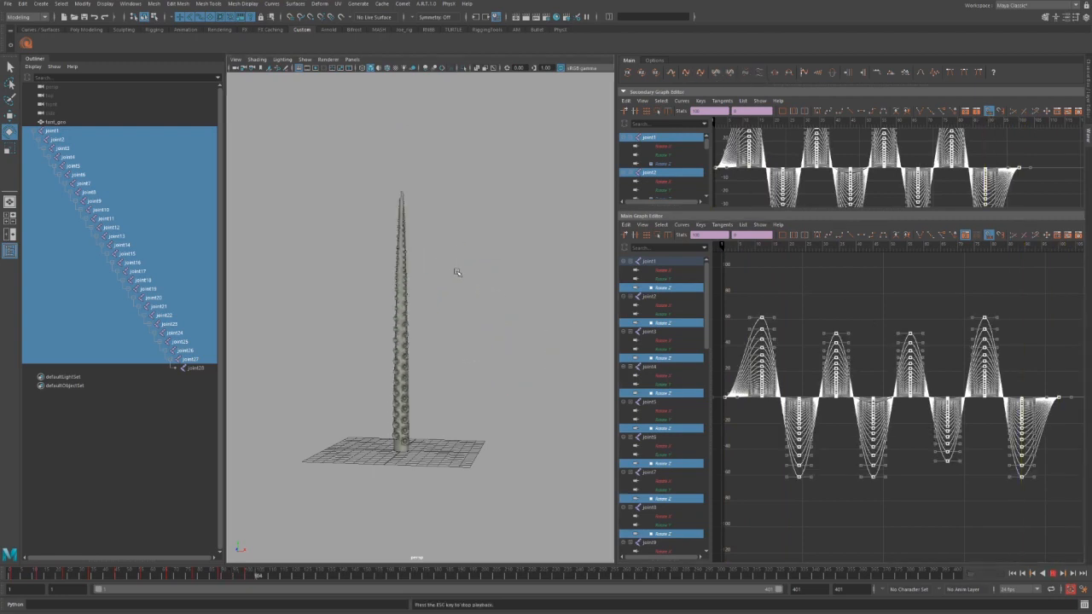
key("alt+v")
left_click(26, 573)
key("alt+v")
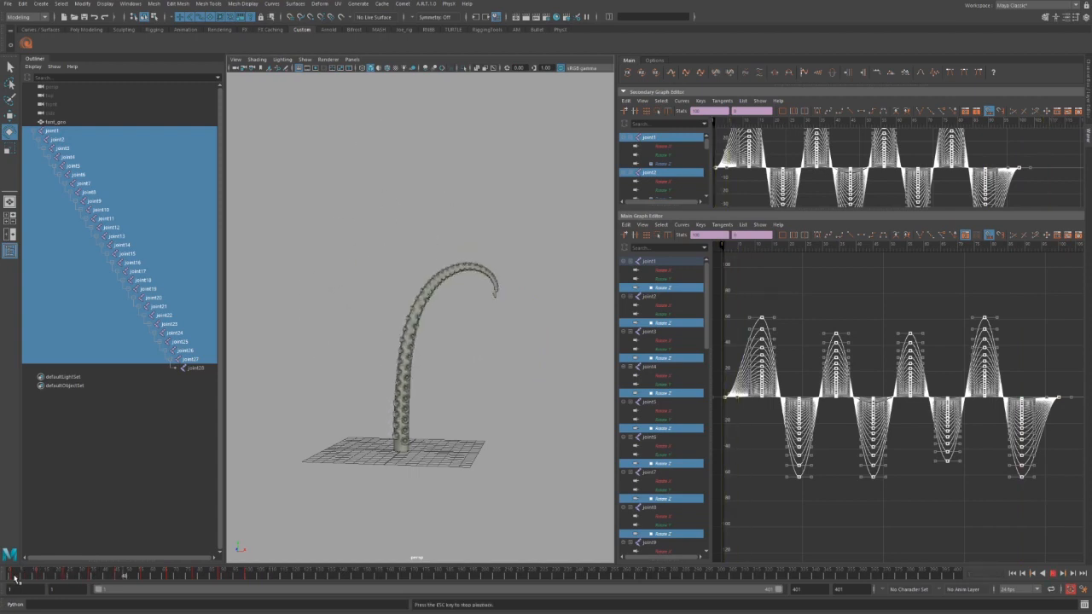
left_click(6, 576)
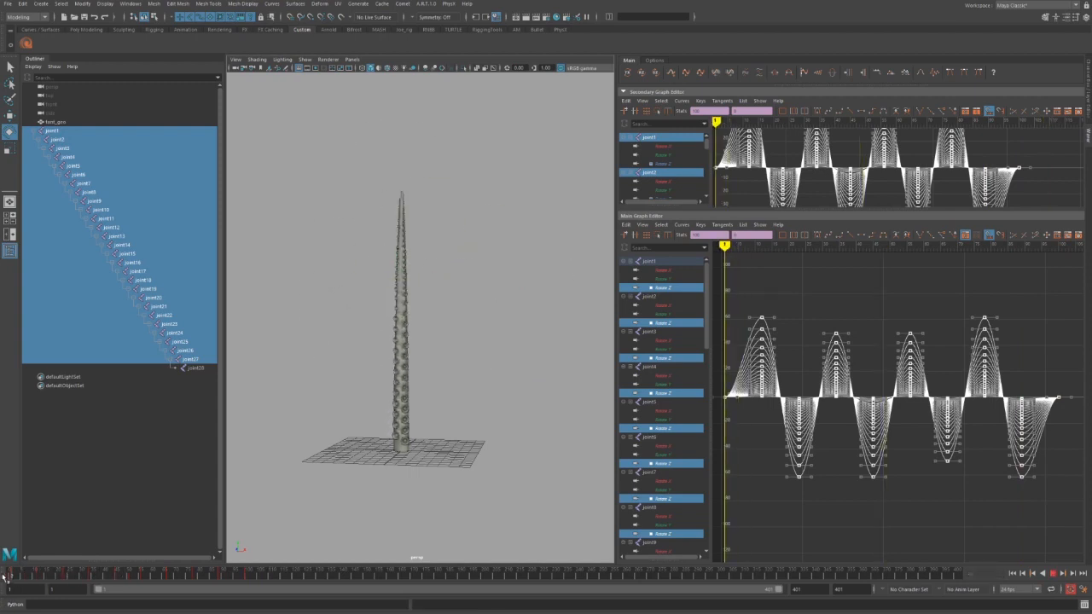
Append more wave cycles across the timeline and slide the selected curves earlier in time.
right_click_drag(892, 478, 860, 467, "alt")
middle_click_drag(860, 467, 806, 459, "alt")
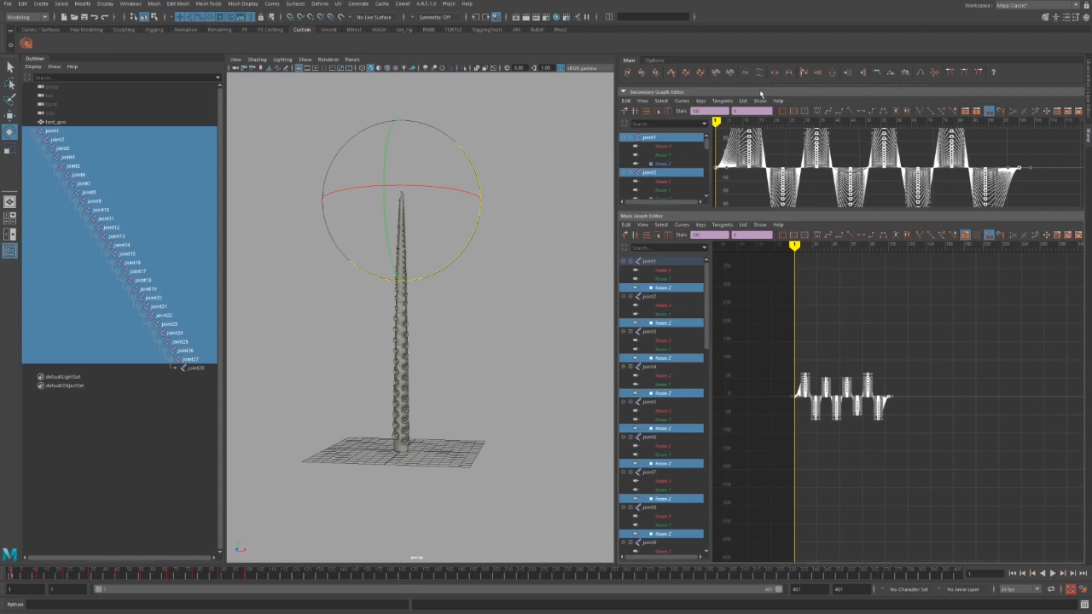
left_click(671, 73)
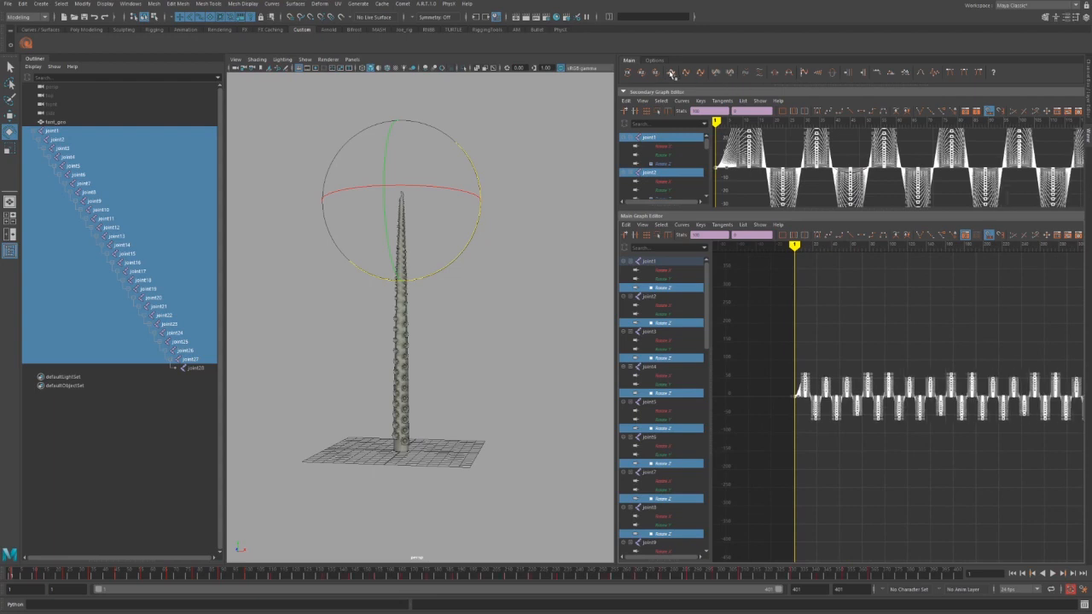
right_click_drag(882, 386, 852, 363, "alt")
middle_click_drag(875, 358, 856, 351, "alt")
right_click_drag(848, 353, 874, 375, "alt")
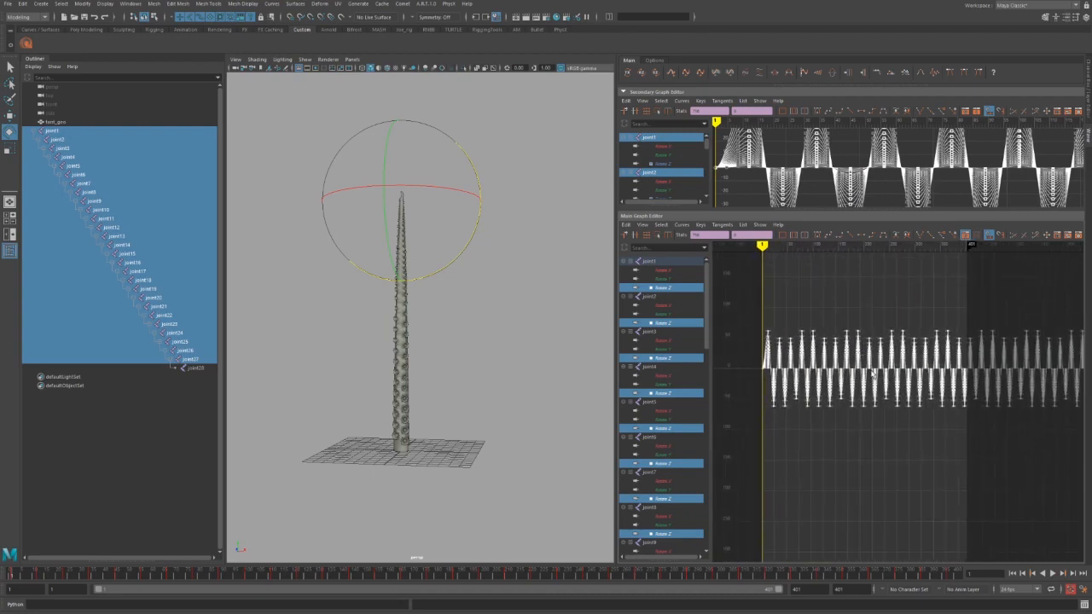
key("w")
middle_click_drag(850, 380, 790, 373, "shift")
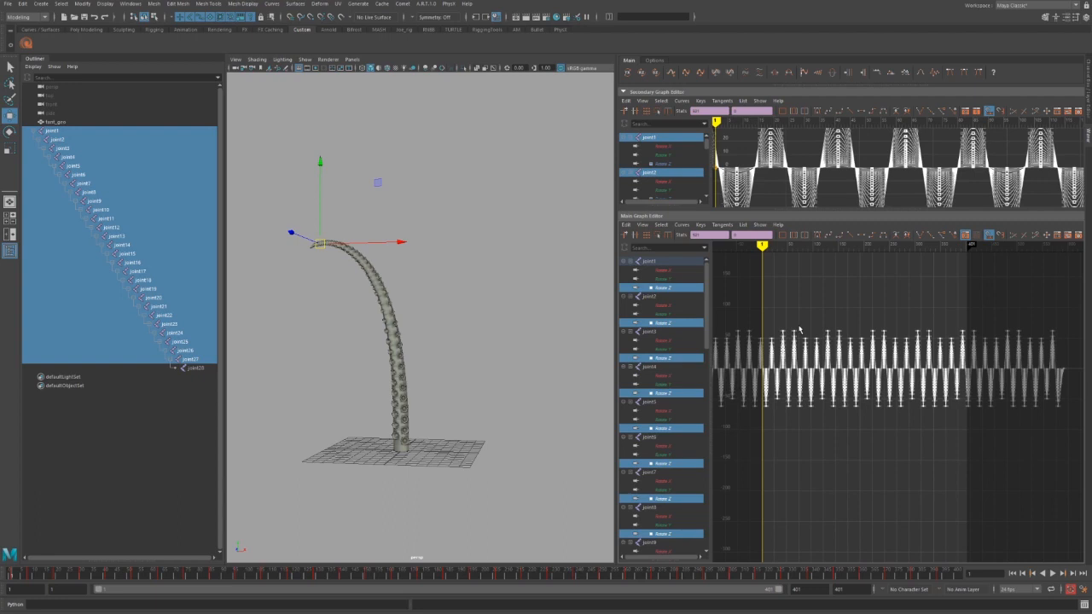
key("alt+v")
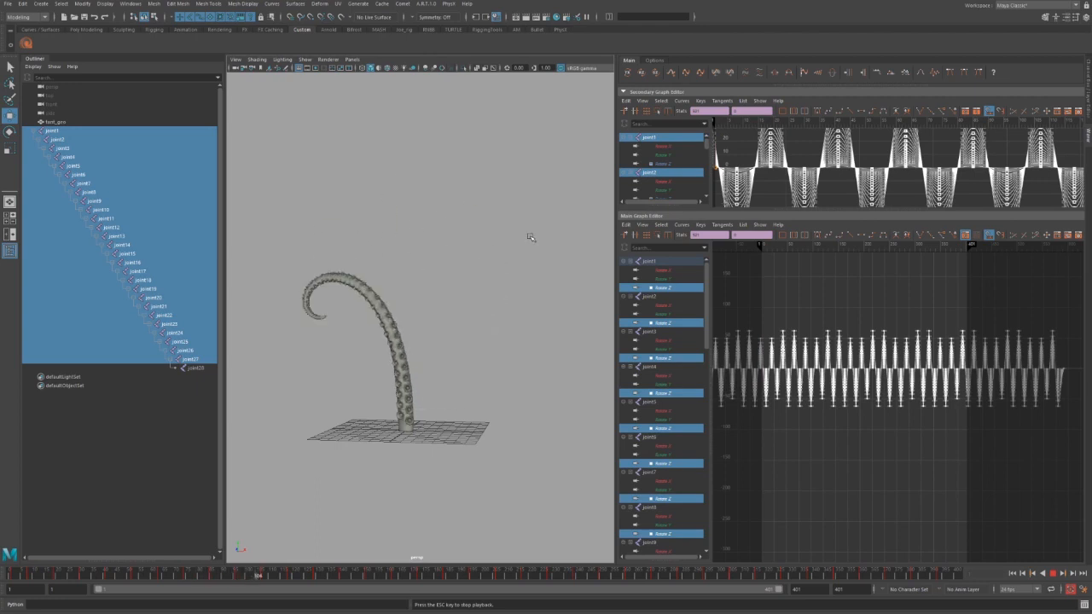
key("Escape")
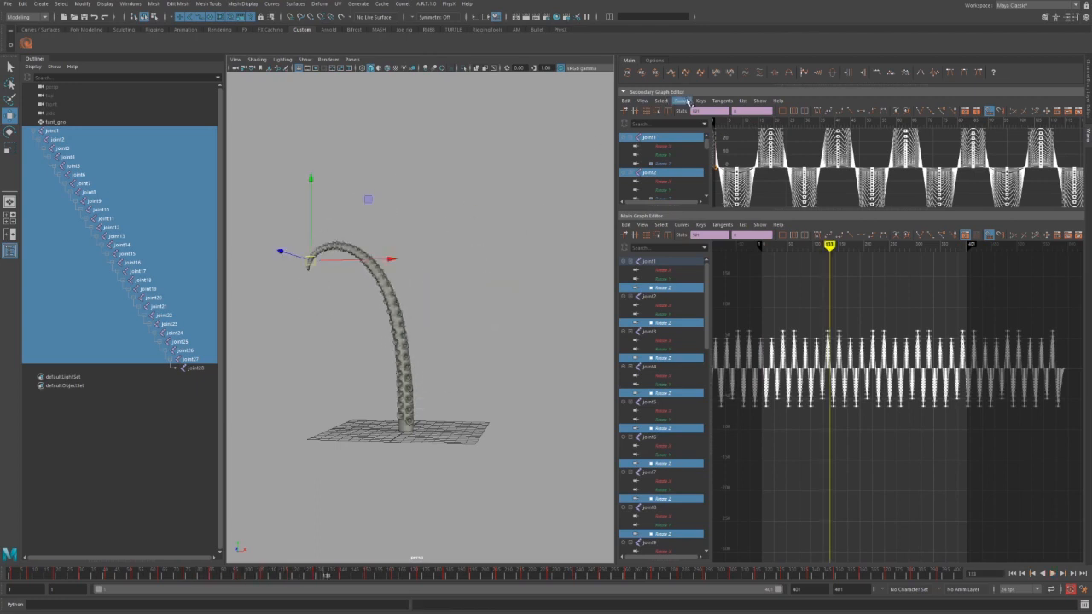
Convert the stepped curves to smooth tangents and play the travelling ripple.
middle_click_drag(870, 307, 920, 365, "alt")
scroll(919, 306, "up", 5)
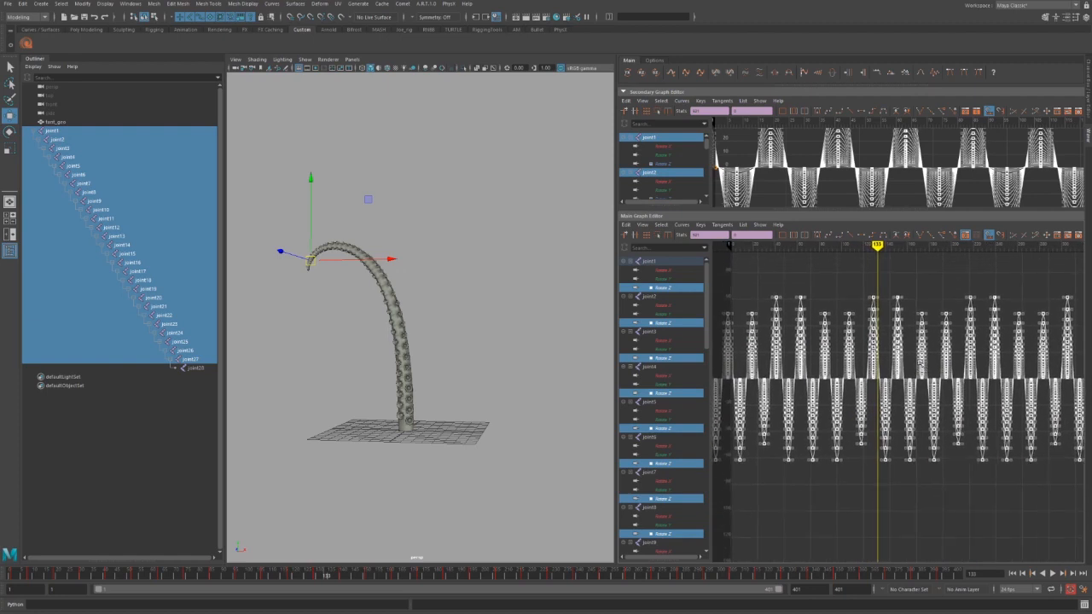
left_click(731, 76)
key("alt+v")
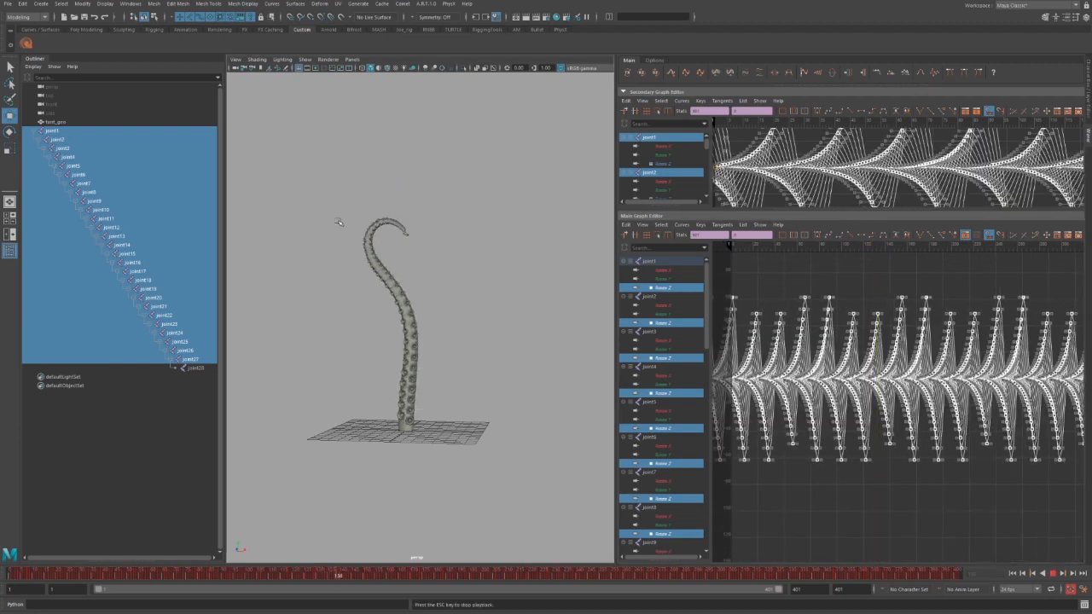
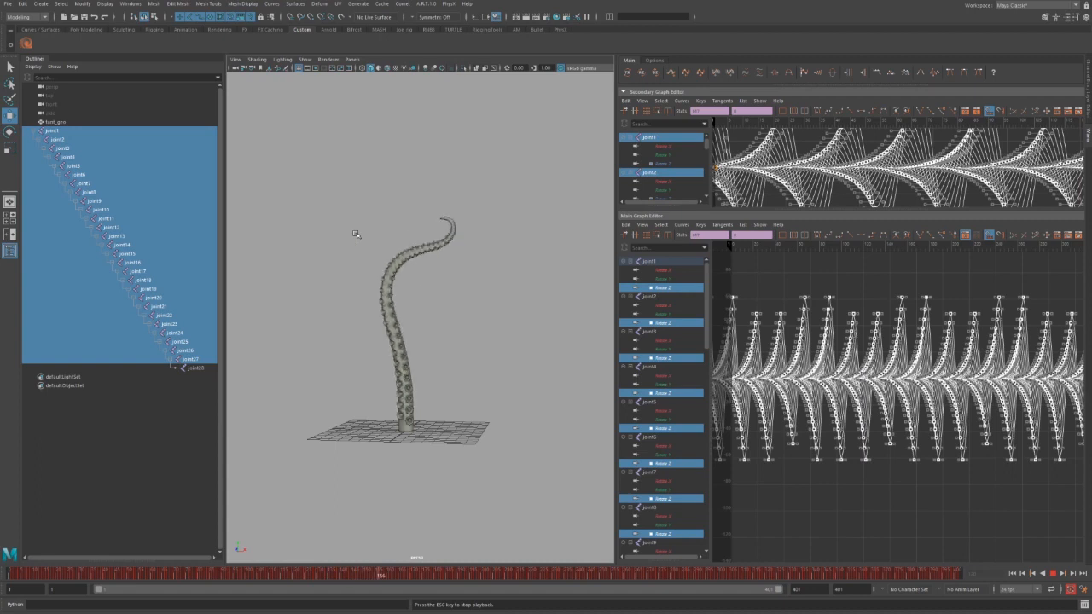
Adjust the wave curves' amplitude with PushPull, lower the peaks, and preview the curl.
key("Escape")
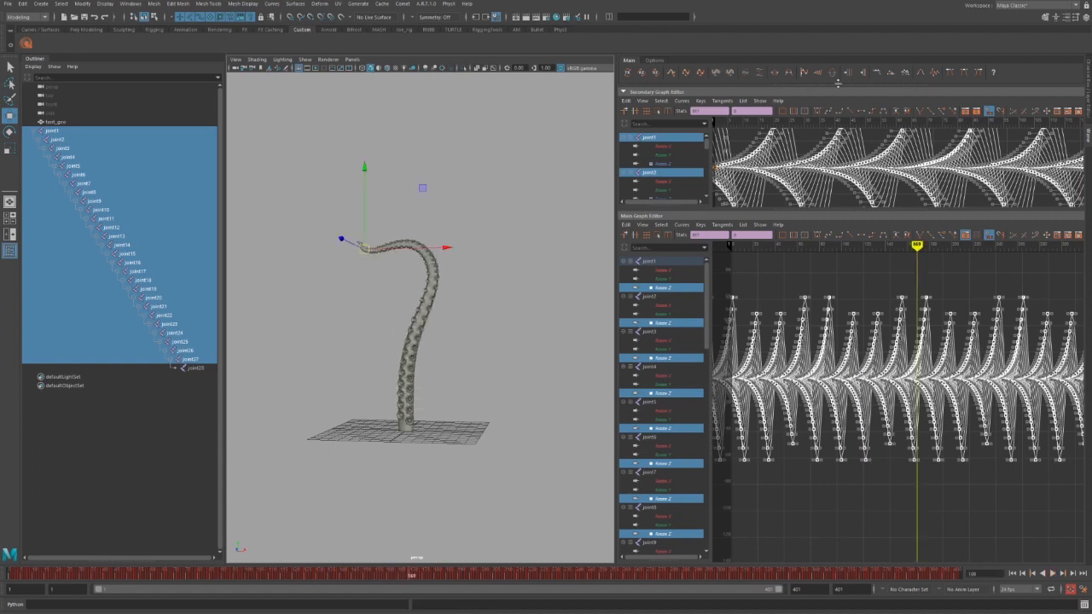
left_click(863, 74)
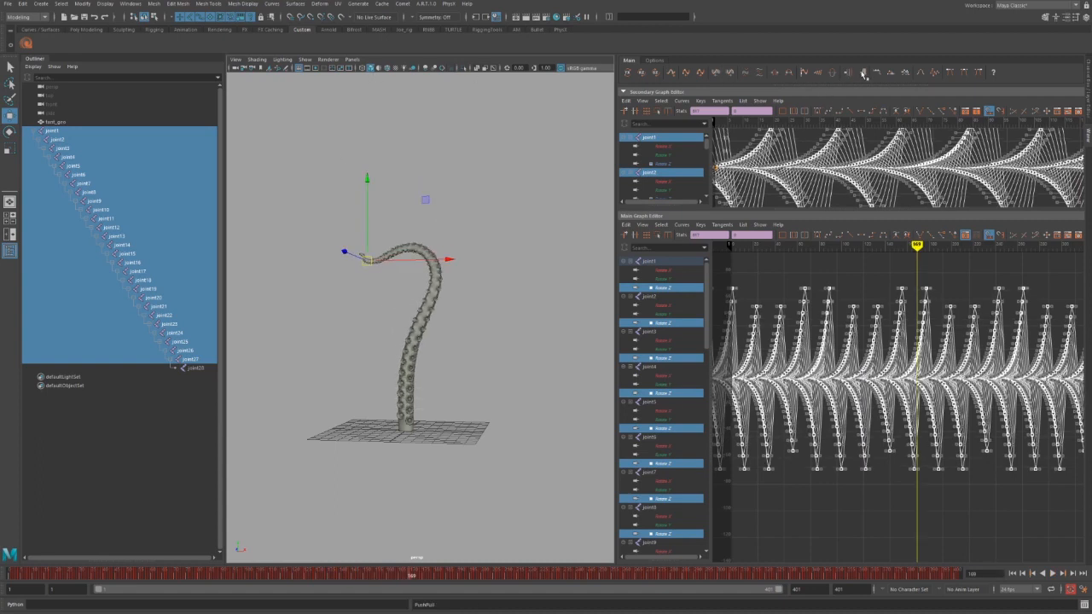
left_click(864, 74)
key("alt+v")
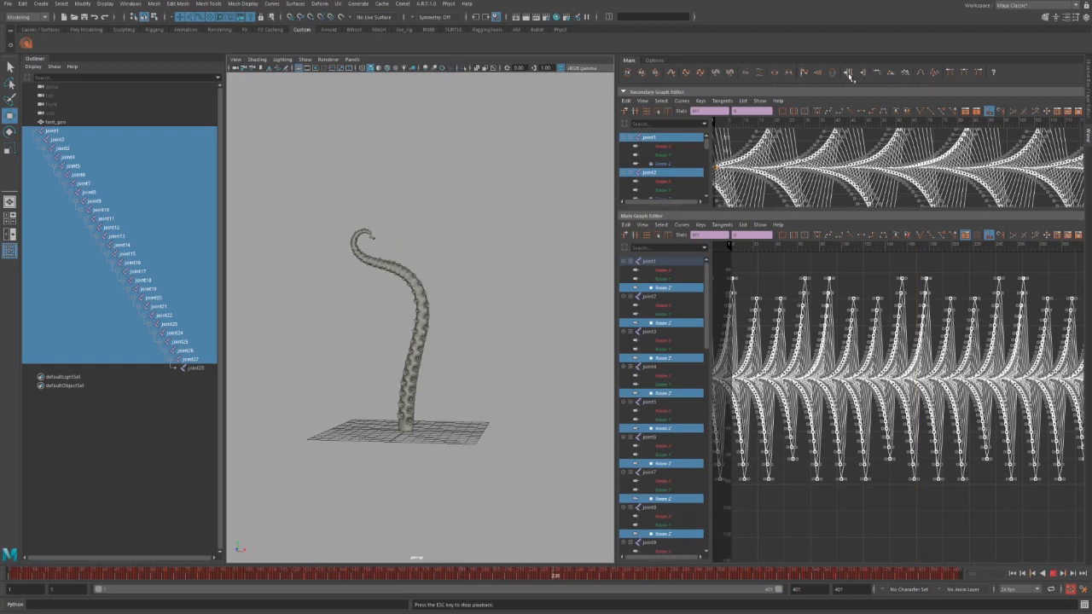
left_click(849, 74)
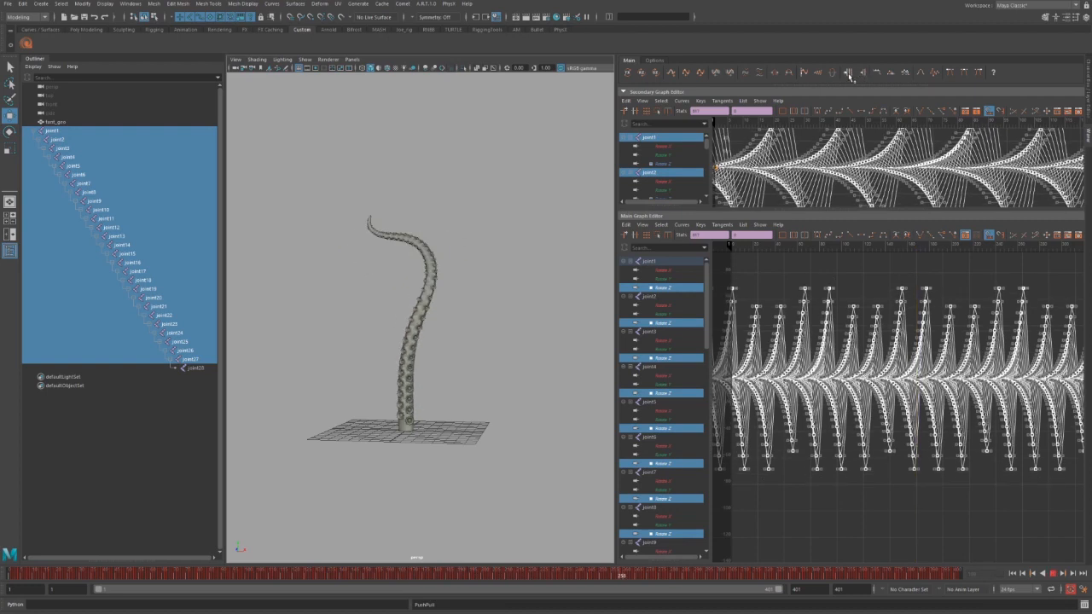
key("Escape")
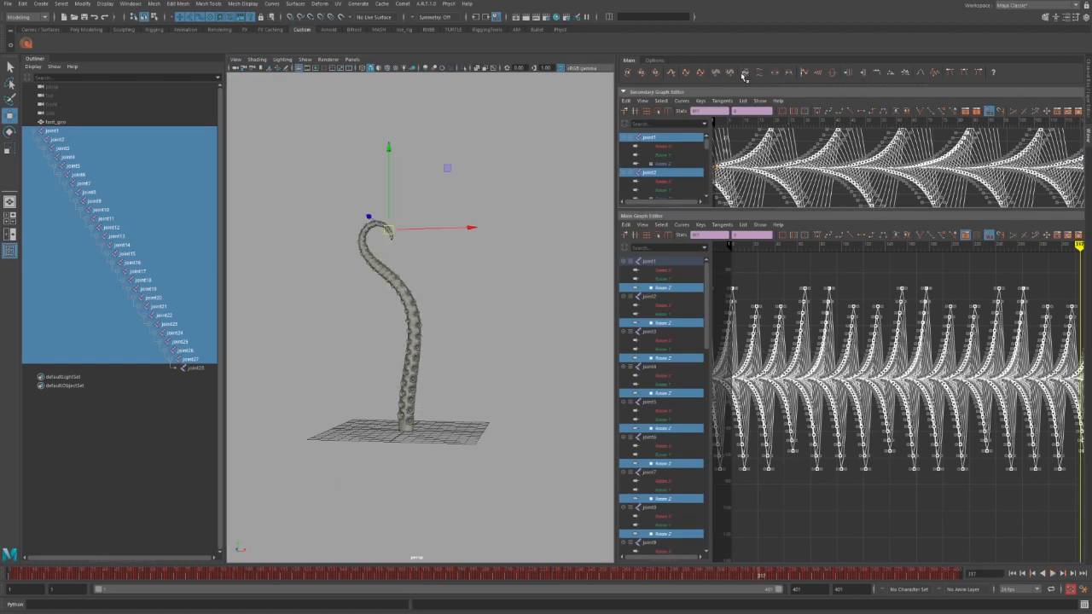
Offset the curve keys in value, boost the amplitude again, and play it back.
left_click(744, 73)
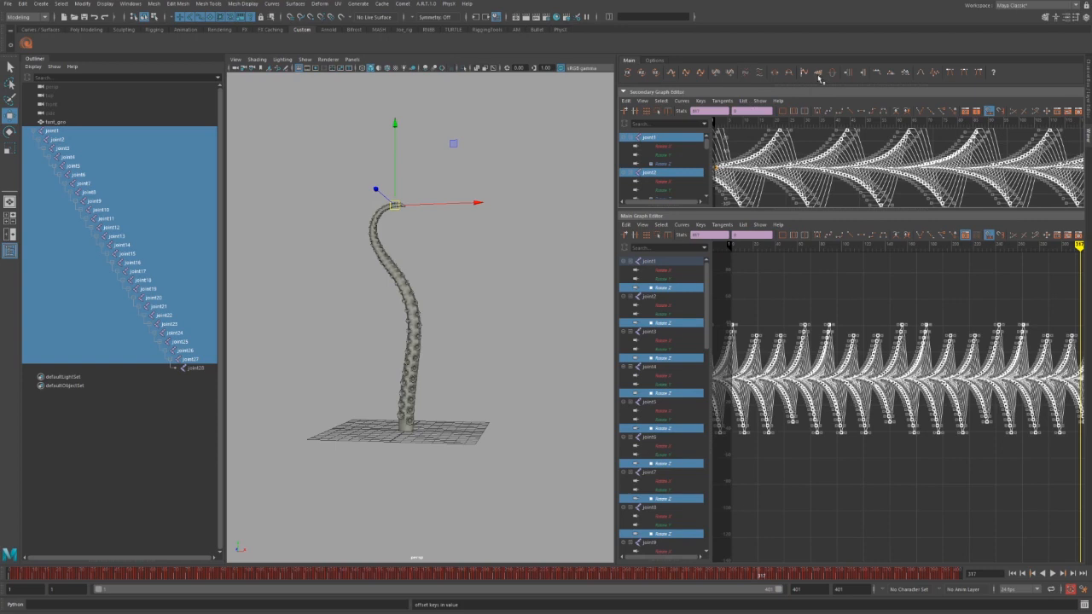
left_click(863, 73)
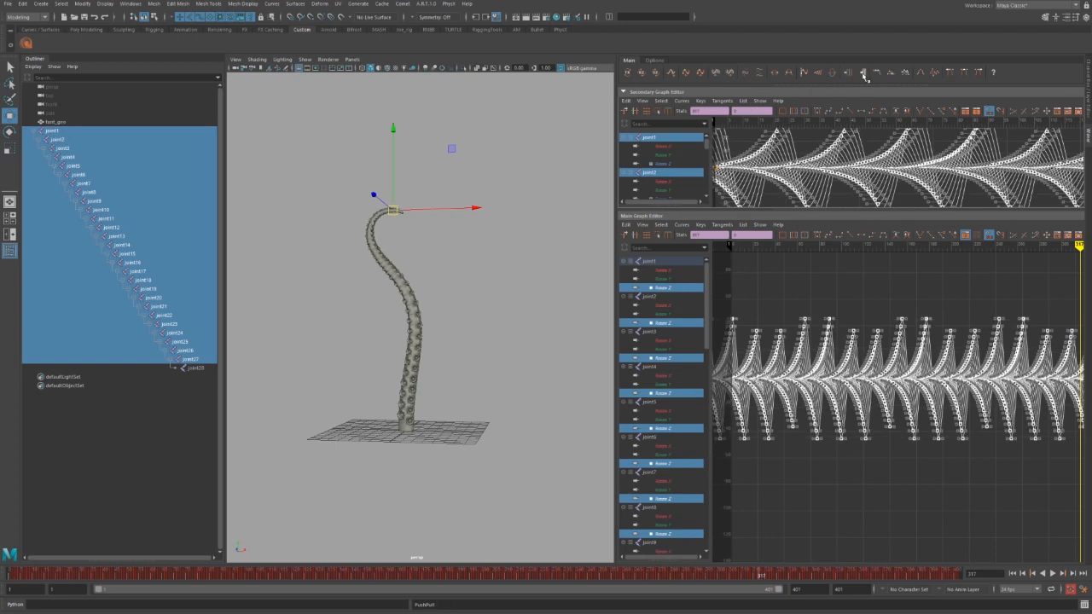
left_click(864, 74)
key("alt+v")
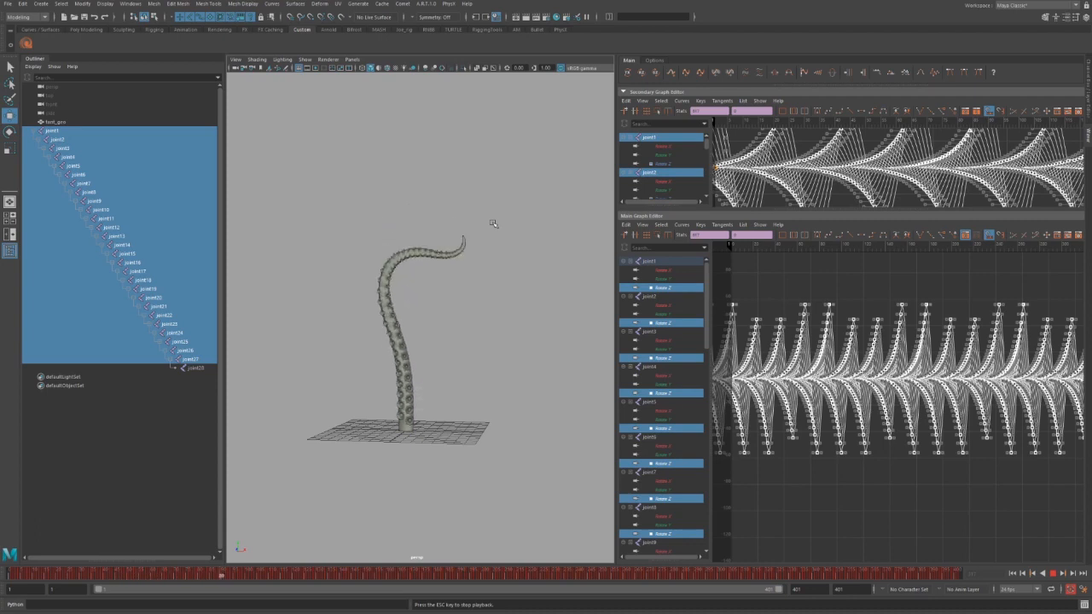
key("Escape")
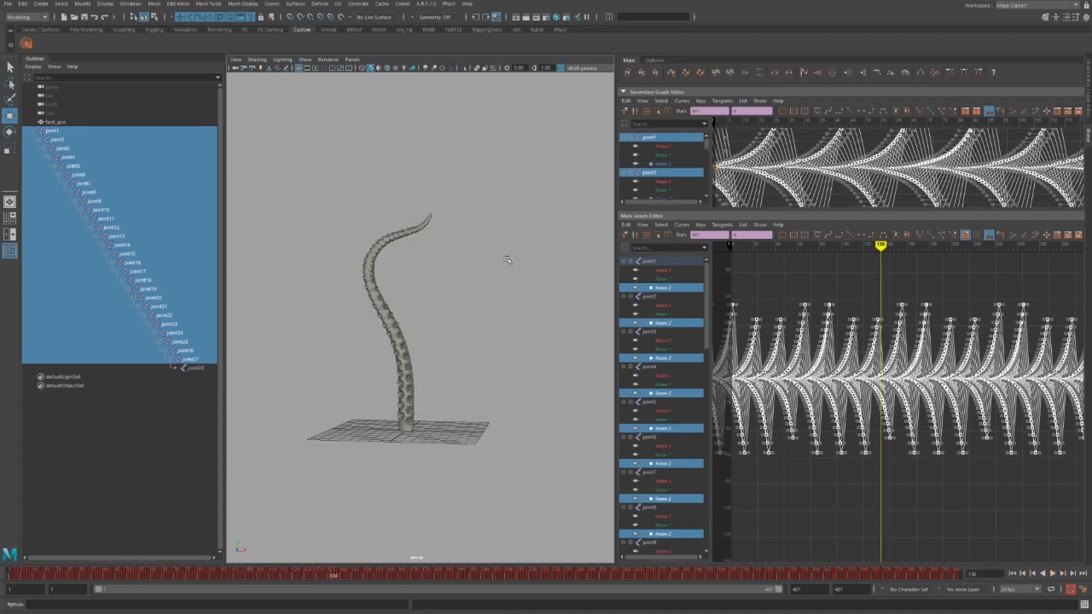
Orbit around the tentacle and replay the animation to review the curl.
left_click_drag(502, 289, 383, 300, "alt")
key("alt+v")
key("Escape")
key("alt+v")
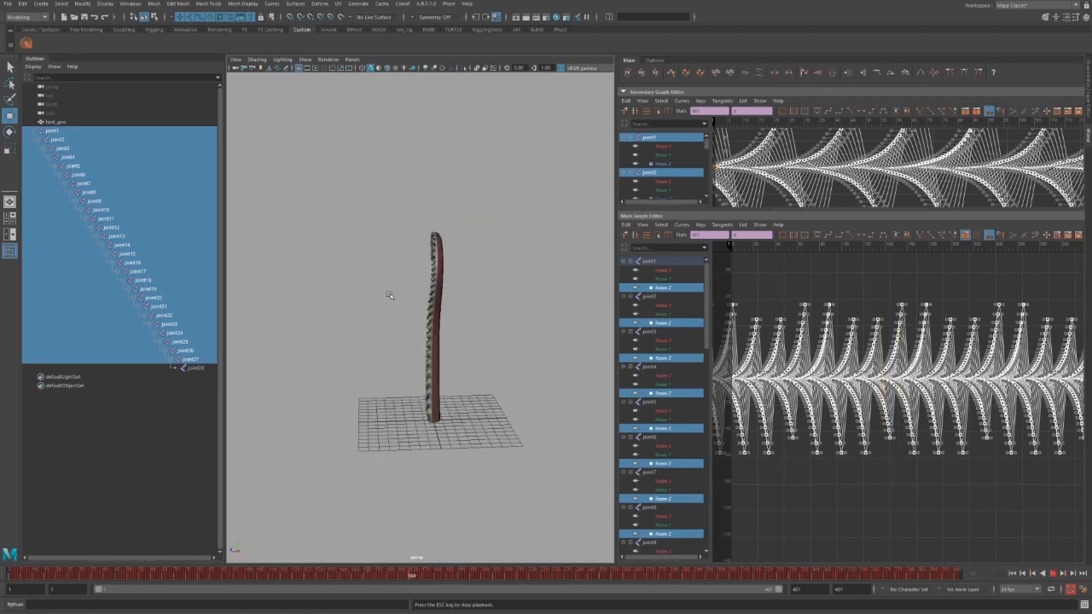
Test-bend a tentacle joint and undo it, then cache Rotate XYZ curves at frame 1.
key("Escape")
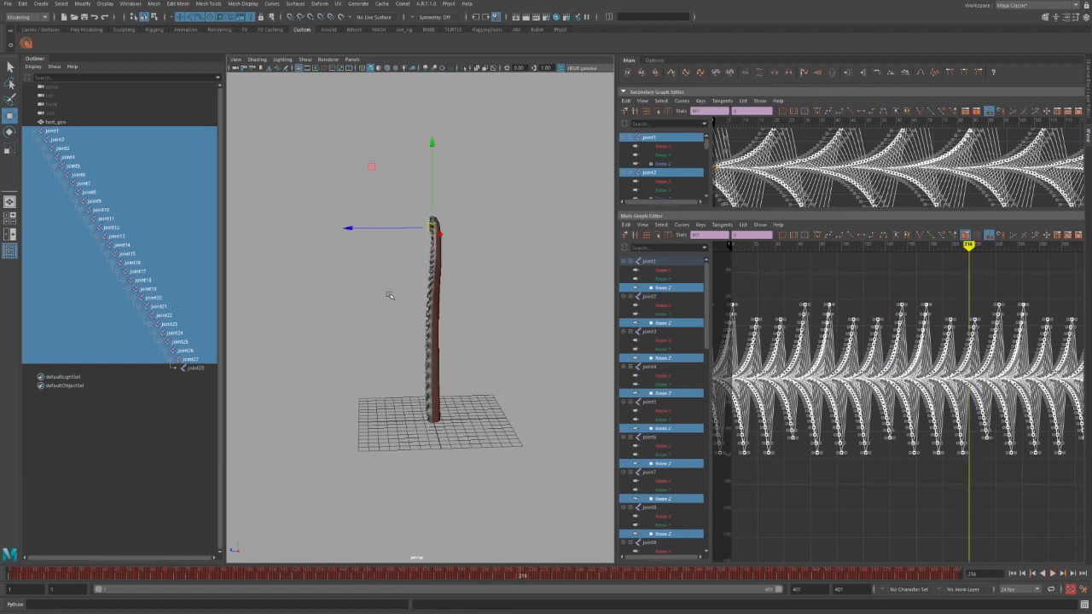
key("e")
mouse_move(478, 229)
left_mouse_down("alt")
mouse_move(406, 214)
mouse_move(366, 267)
mouse_move(373, 271)
left_mouse_up("alt")
left_click_drag(471, 334, 307, 344, "alt")
key("ctrl+z")
key("ctrl+z")
left_click_drag(517, 367, 456, 372, "alt")
left_click(54, 574)
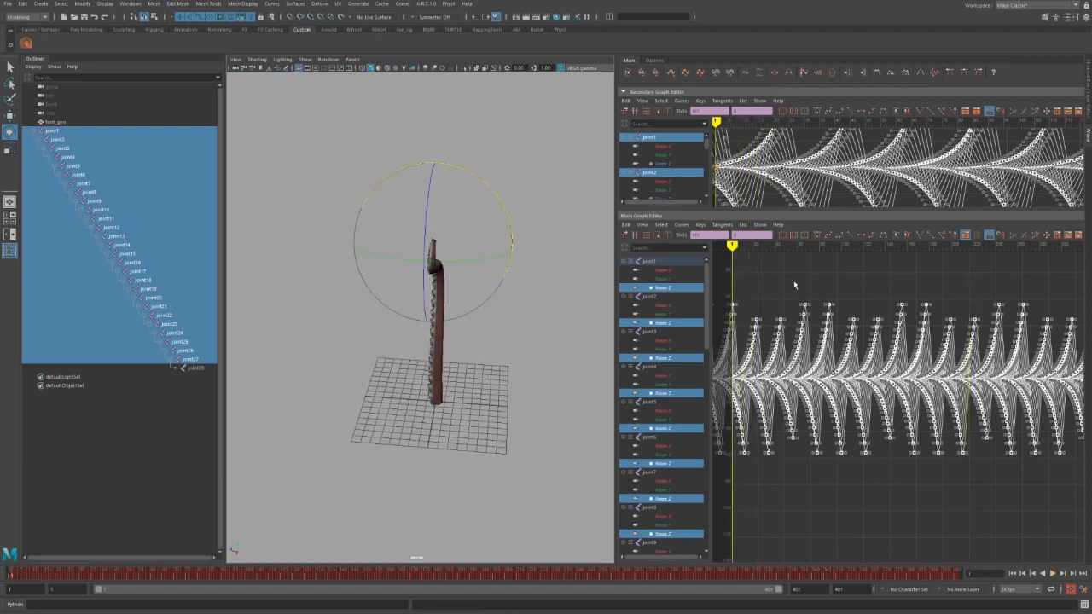
left_click(641, 73)
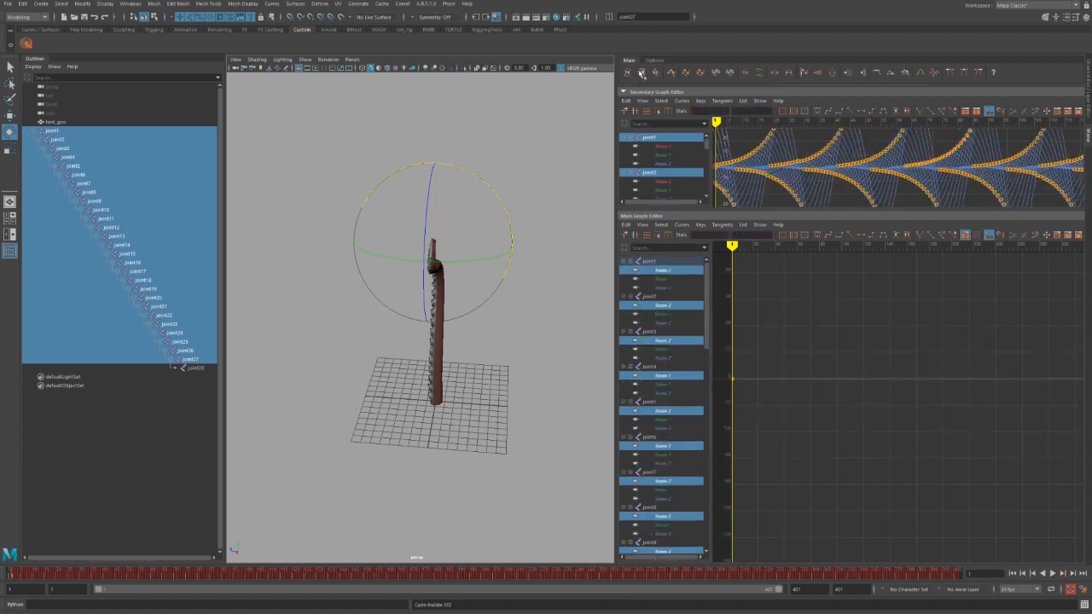
Create a Cycle Rotate XYZ key wave and spread its keys apart seven times.
right_click_drag(915, 398, 900, 387, "alt")
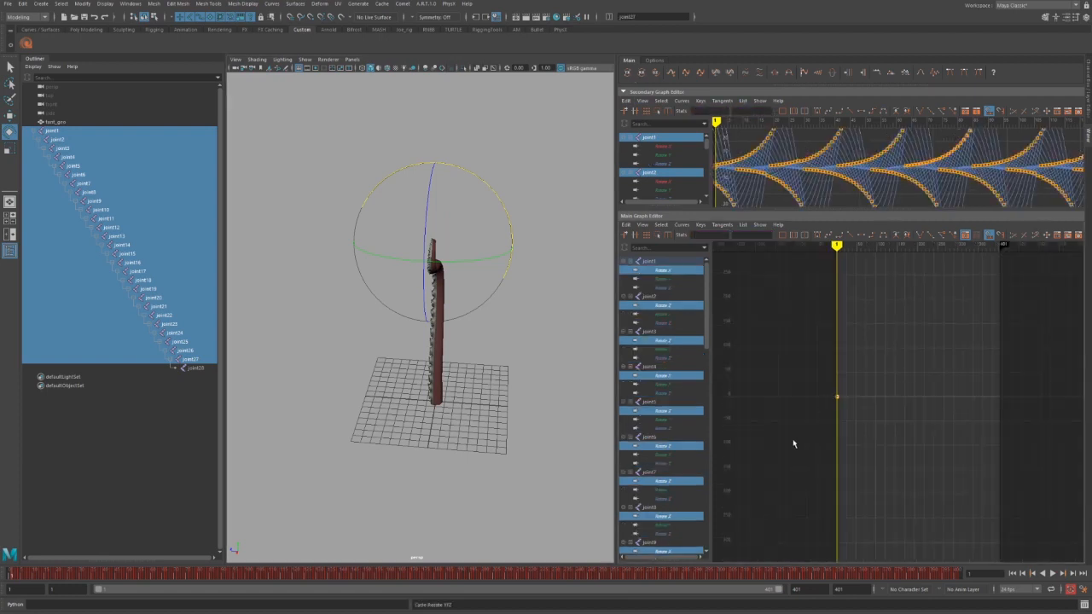
right_click_drag(815, 433, 836, 452, "alt")
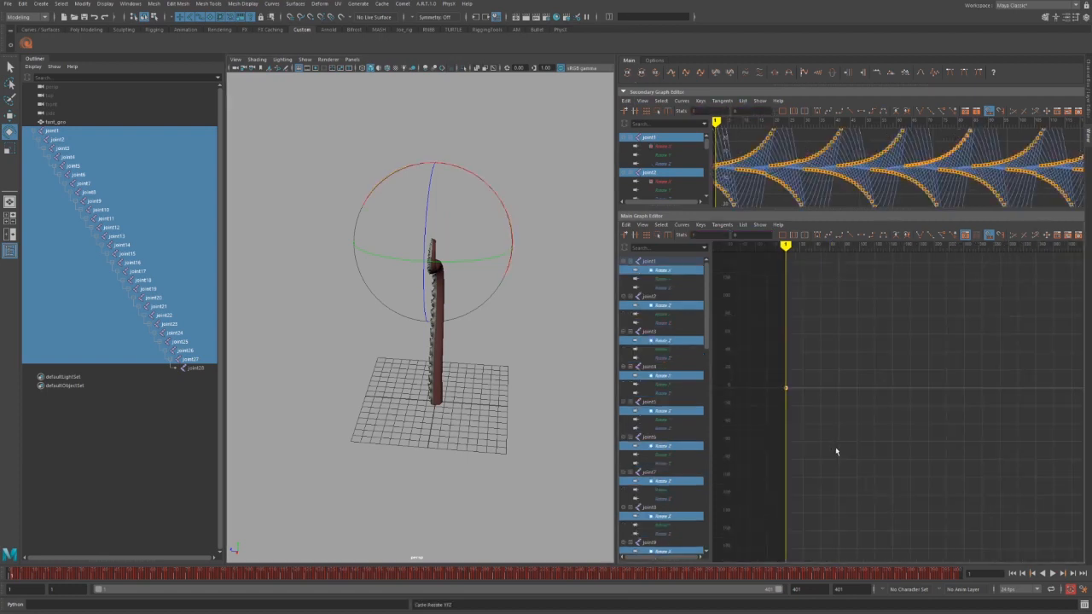
left_click(672, 74)
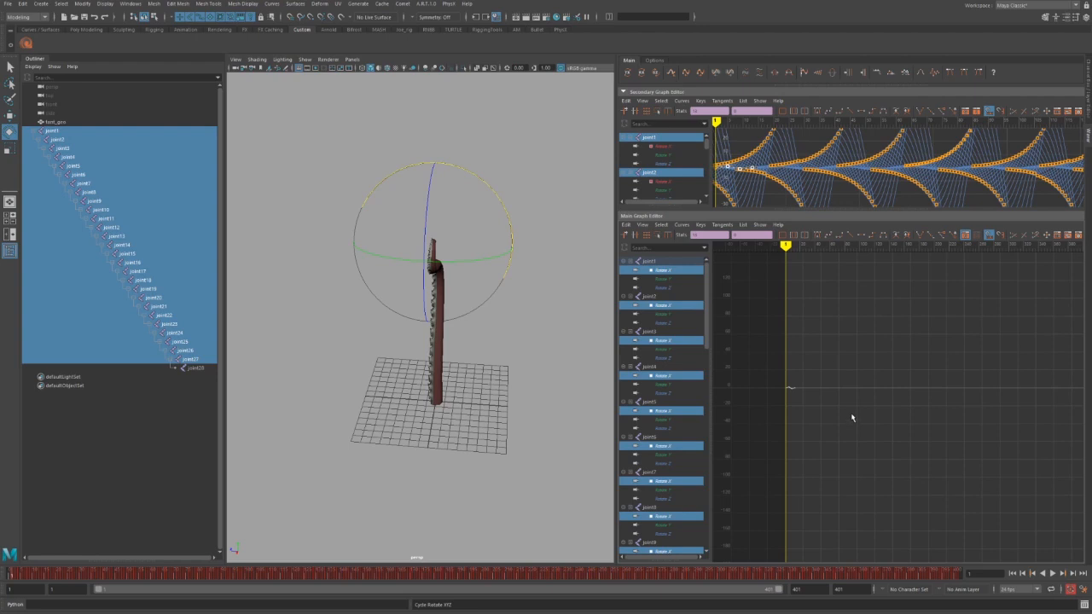
left_click(789, 74)
left_click(789, 74)
left_click(788, 75)
left_click(789, 74)
left_click(788, 75)
left_click(789, 75)
left_click(789, 74)
left_click(788, 74)
left_click(788, 74)
left_click(788, 74)
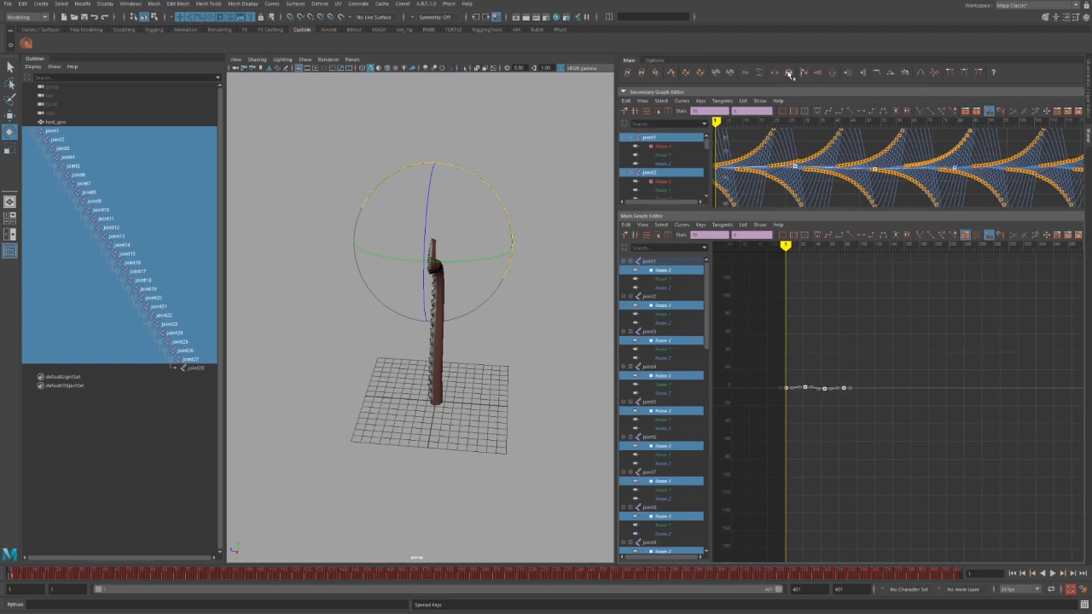
left_click(789, 74)
Frame the wave curve in the Graph Editor and play it from frame 1.
key("f")
right_click_drag(919, 434, 878, 444, "alt+shift")
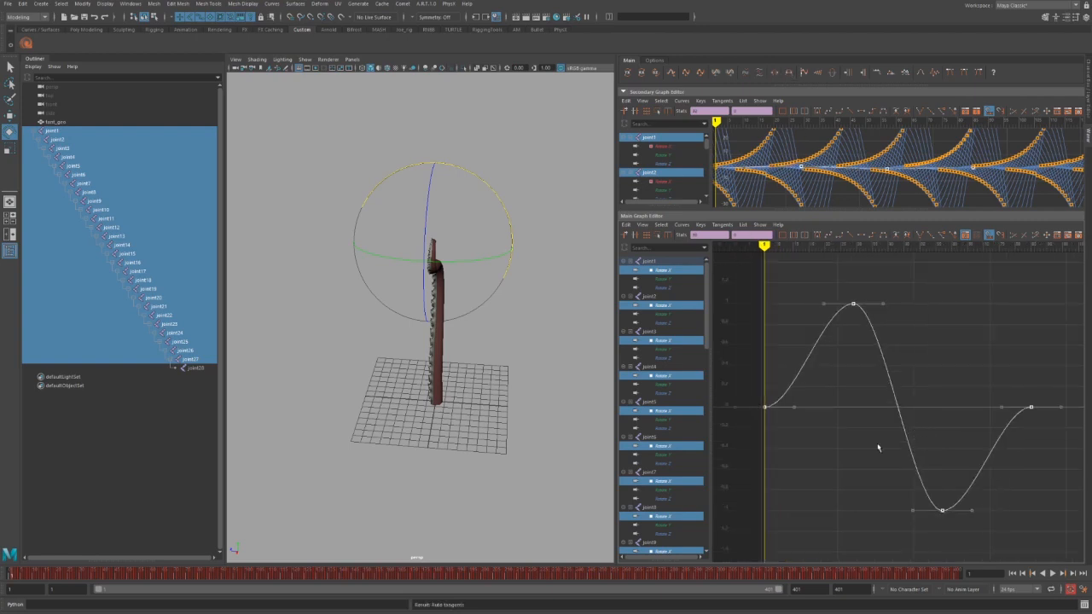
middle_click_drag(901, 455, 843, 442, "alt")
right_click_drag(844, 464, 851, 494, "alt+shift")
right_click_drag(854, 492, 837, 482, "alt+shift")
key("alt+v")
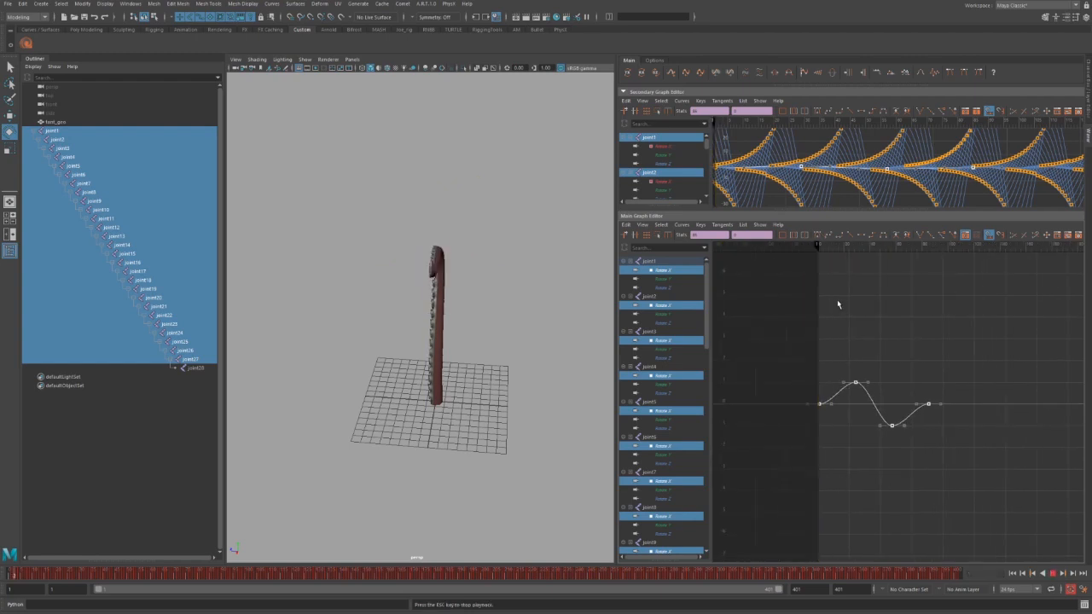
key("alt+v")
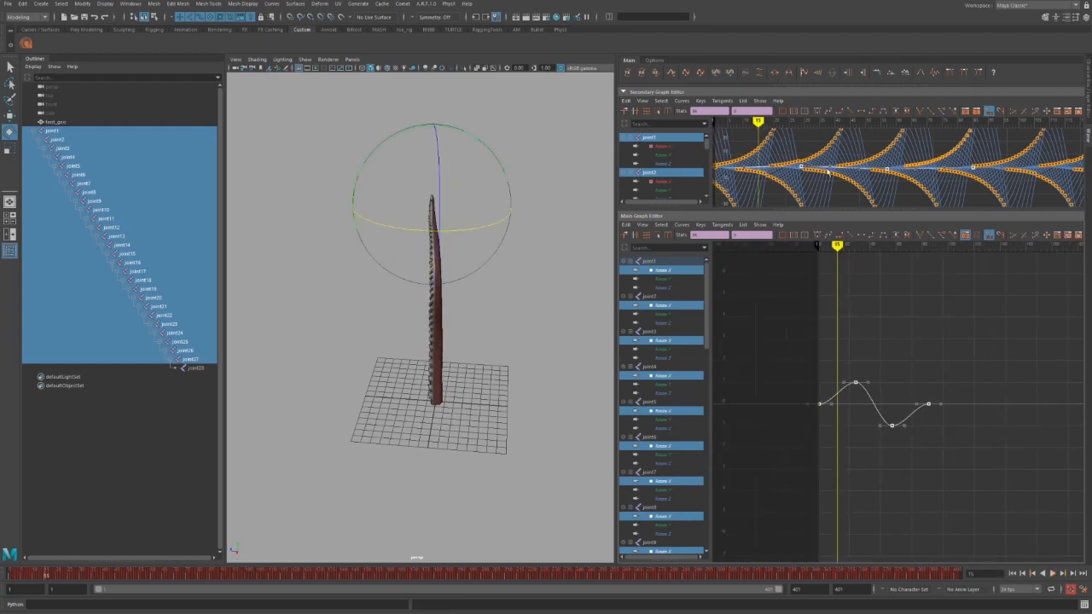
Raise the wave's amplitude with five PushPull clicks and preview the stronger curl.
left_click(864, 74)
left_click(864, 73)
left_click(864, 73)
left_click(865, 74)
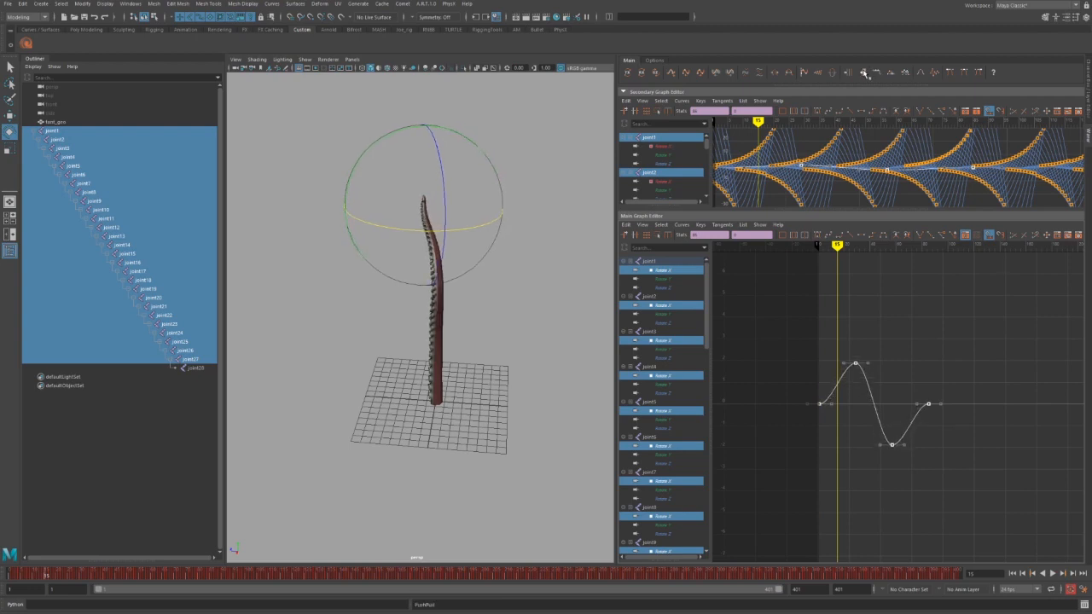
left_click(864, 73)
left_click(864, 74)
left_click(864, 74)
left_click(864, 74)
left_click(865, 74)
key("alt+v")
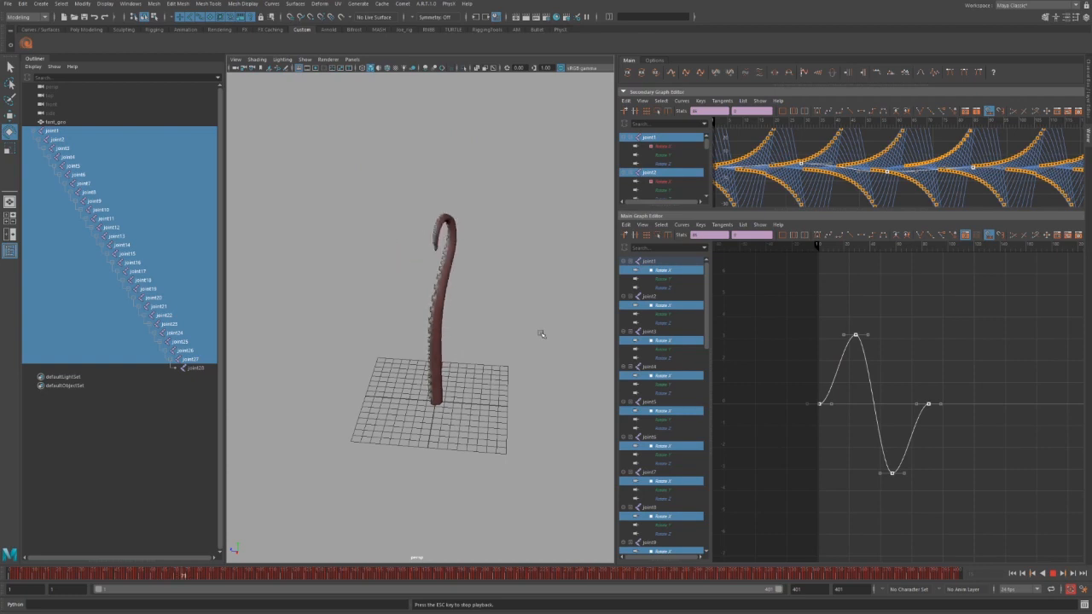
key("Escape")
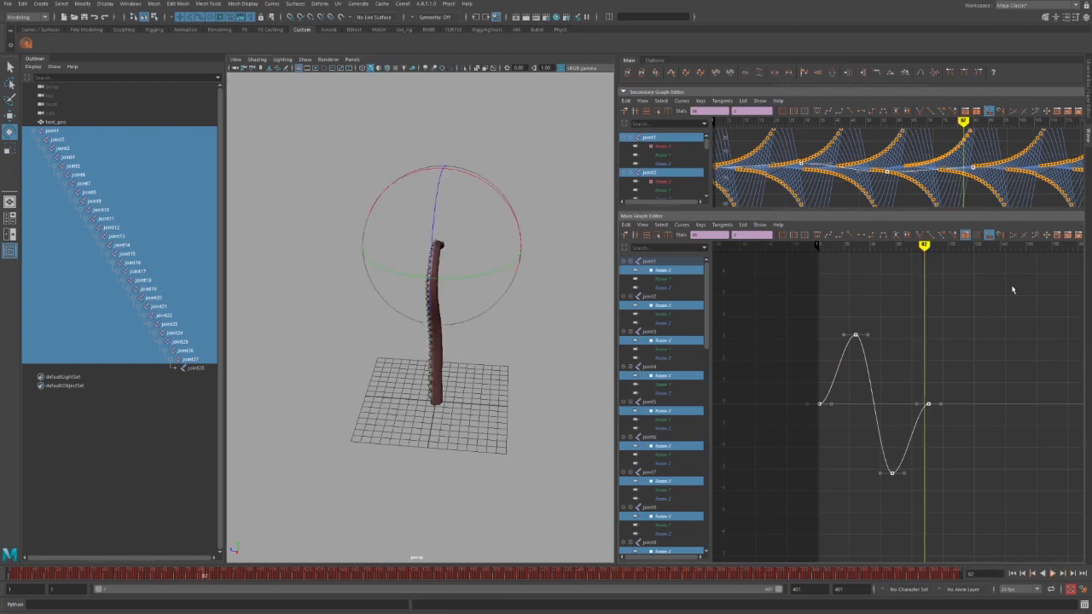
Squeeze the wave keys three times into fewer frames and play it back.
left_click(779, 74)
left_click(778, 73)
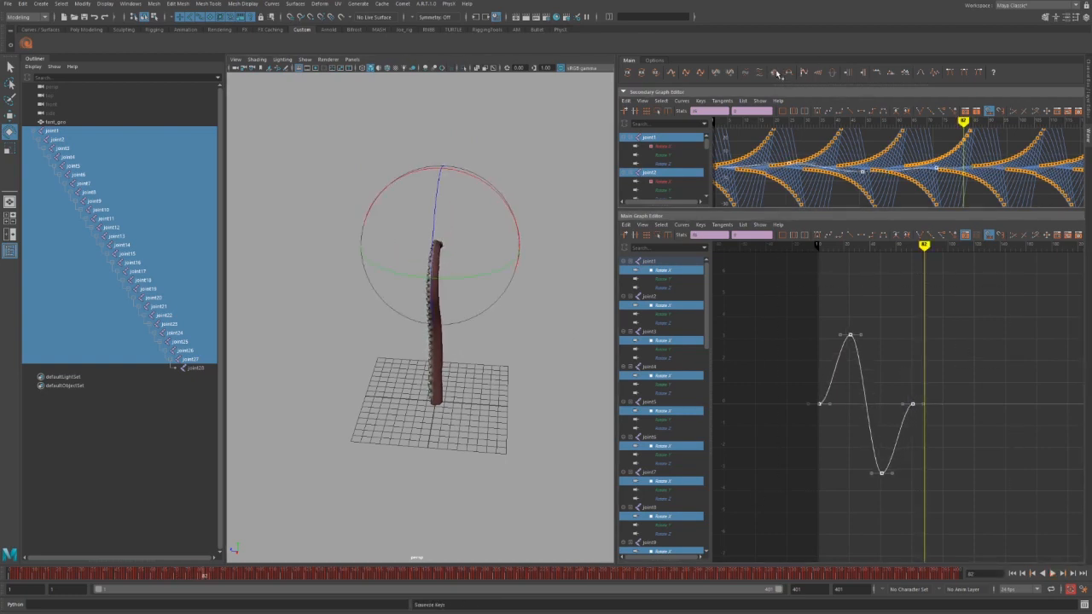
left_click(778, 73)
key("alt+v")
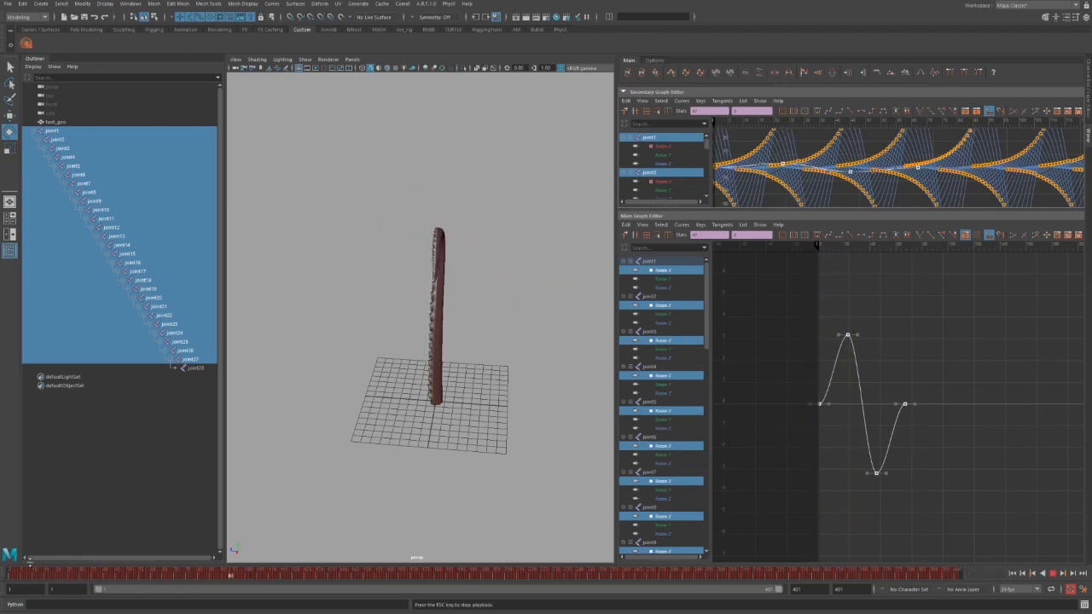
key("Escape")
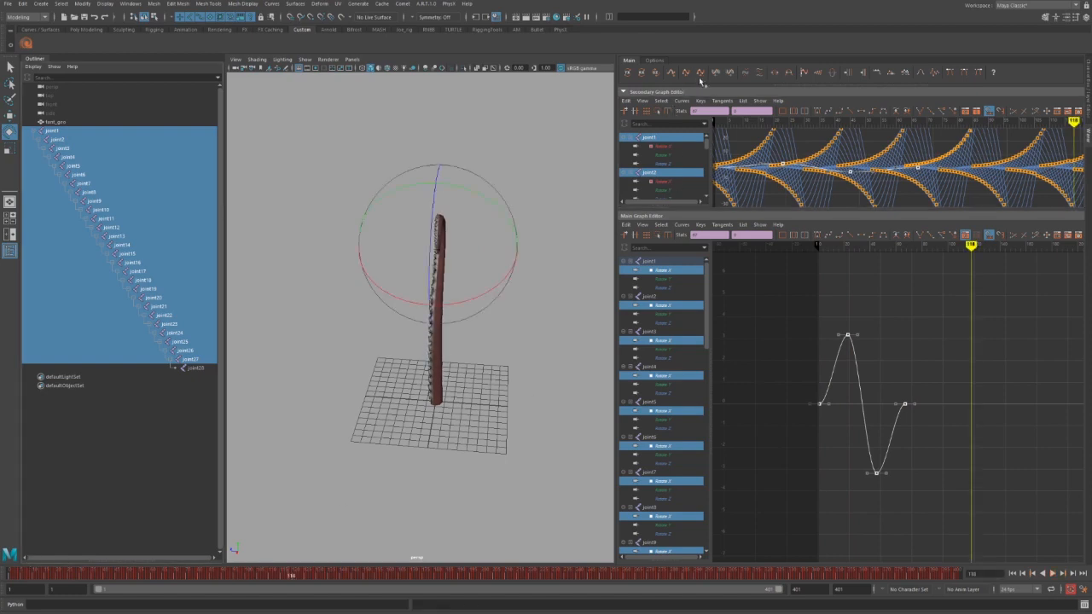
Repeat the wave cycle across the timeline and play from the start.
left_click(672, 74)
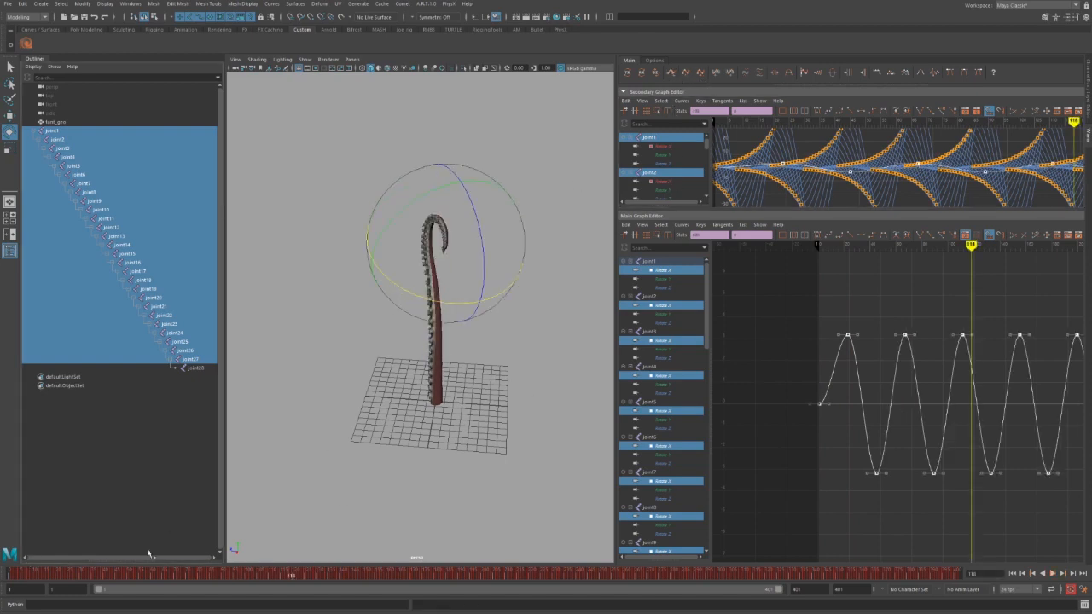
left_click(11, 570)
key("alt+v")
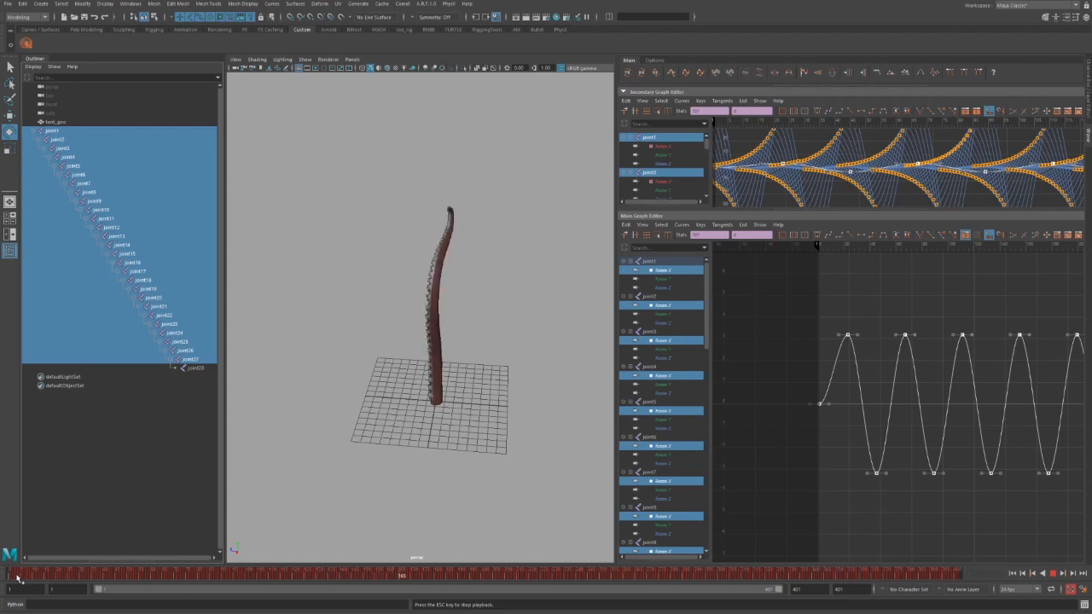
key("Escape")
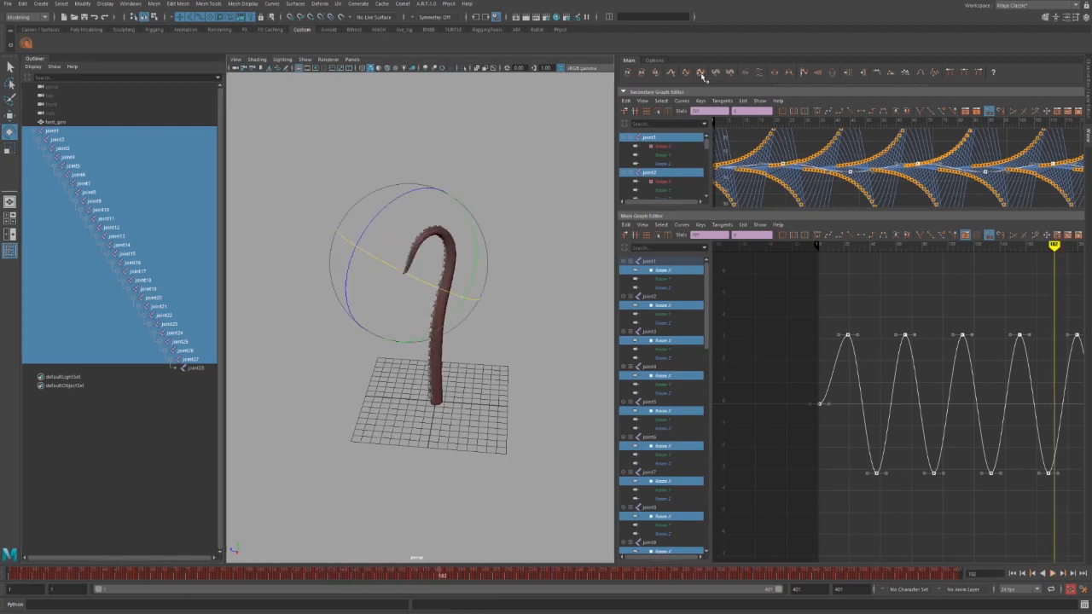
Spread the wave keys four times to slow the wave and check playback.
left_click(790, 73)
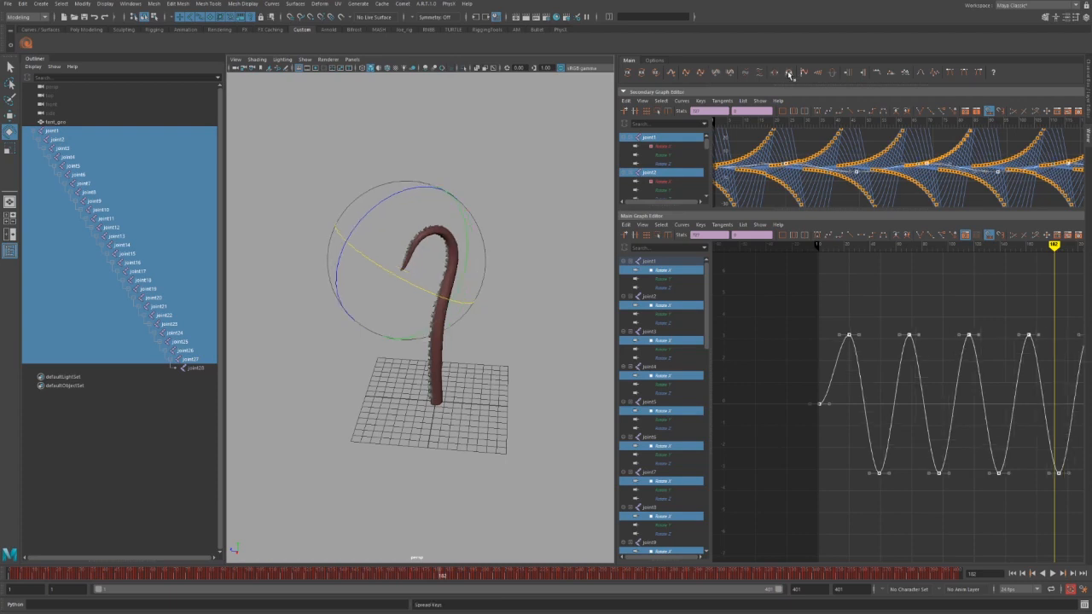
left_click(789, 75)
left_click(790, 75)
left_click(789, 75)
key("alt+v")
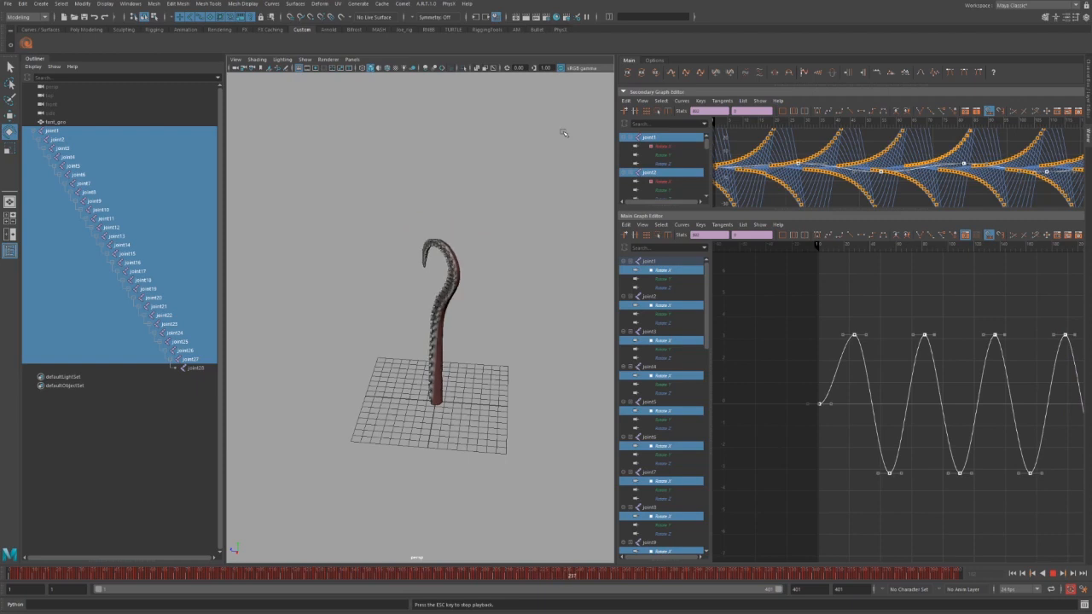
key("Escape")
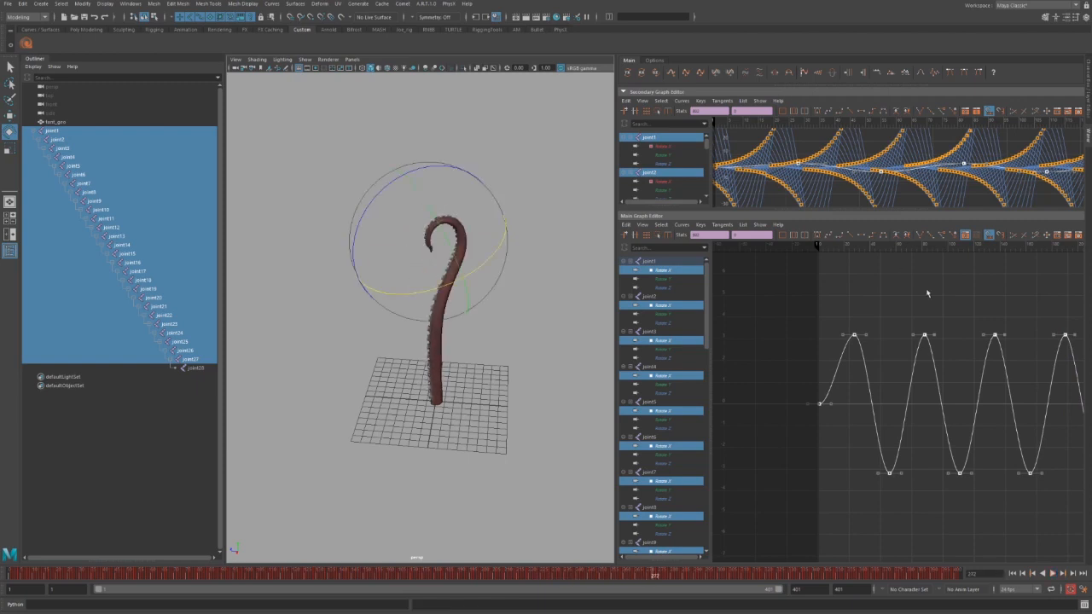
Stagger each joint's rotation curves in time with the offset-keys tool.
middle_click_drag(950, 357, 830, 337, "alt")
right_click_drag(868, 331, 804, 327, "alt+shift")
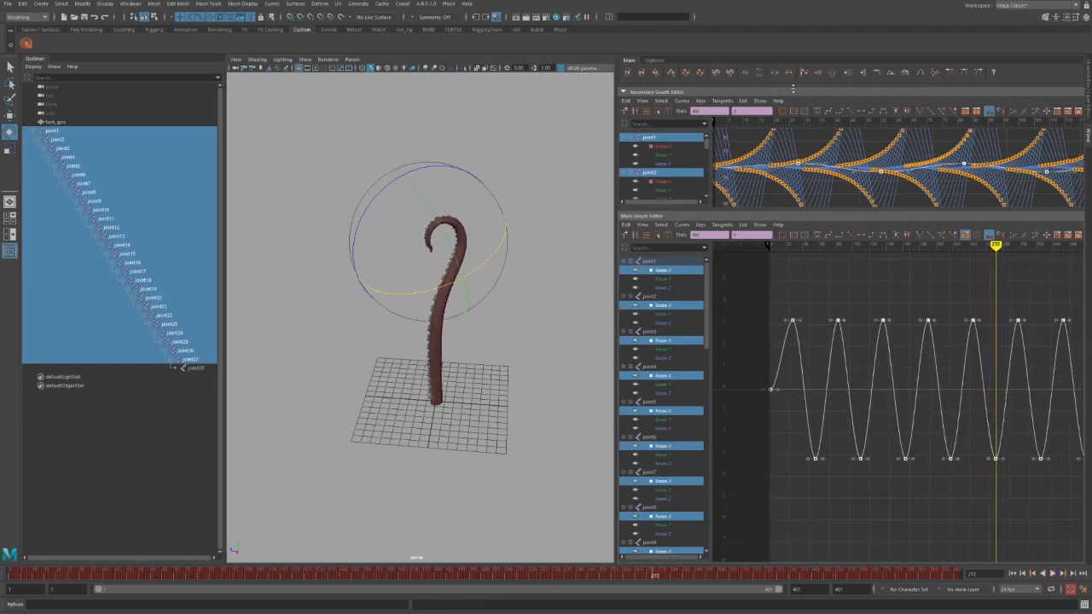
left_click(731, 75)
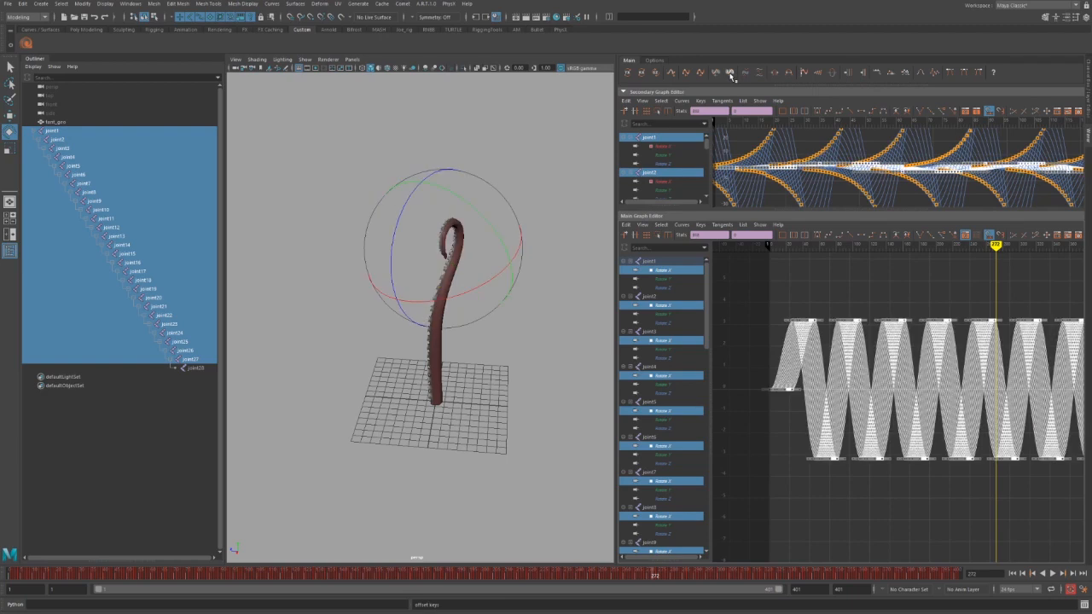
Play the ripple, orbit to a side-on view of the tentacle, and stop at frame 45.
key("alt+v")
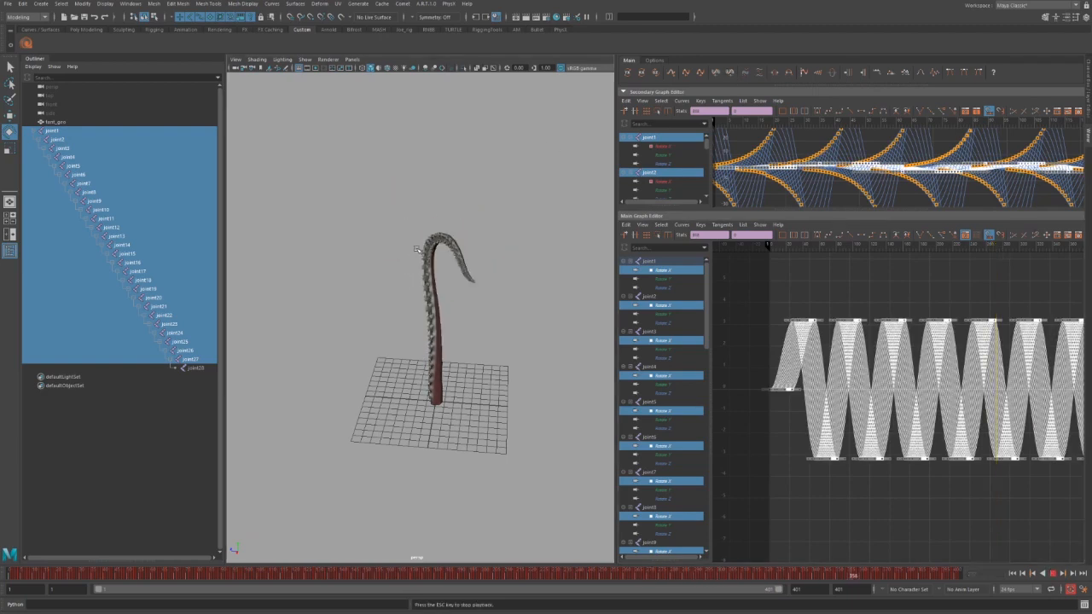
left_click_drag(405, 268, 464, 238, "alt")
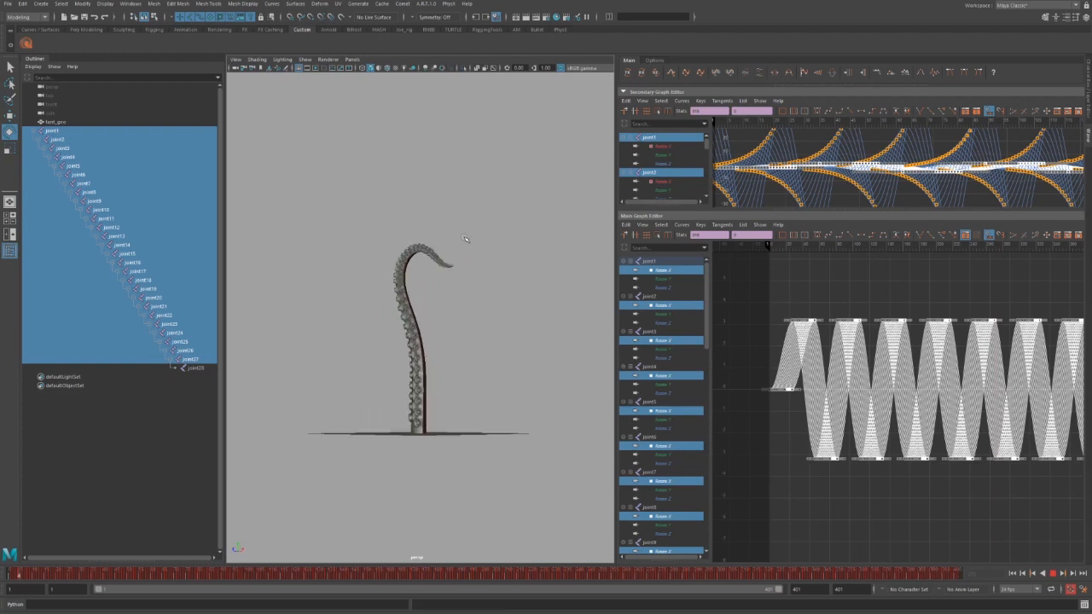
key("Escape")
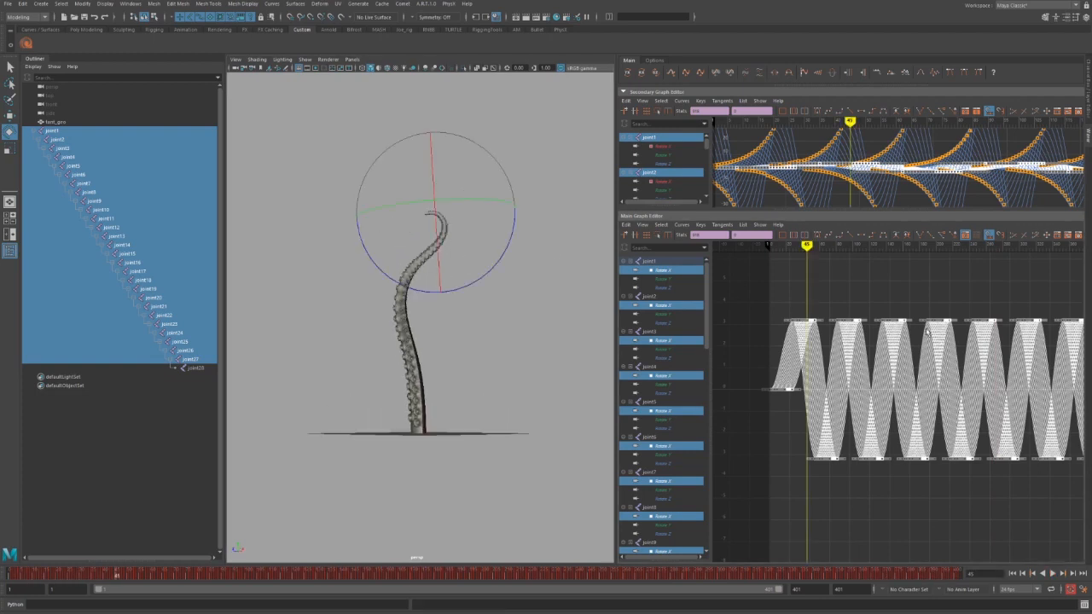
middle_click_drag(912, 335, 884, 363, "alt")
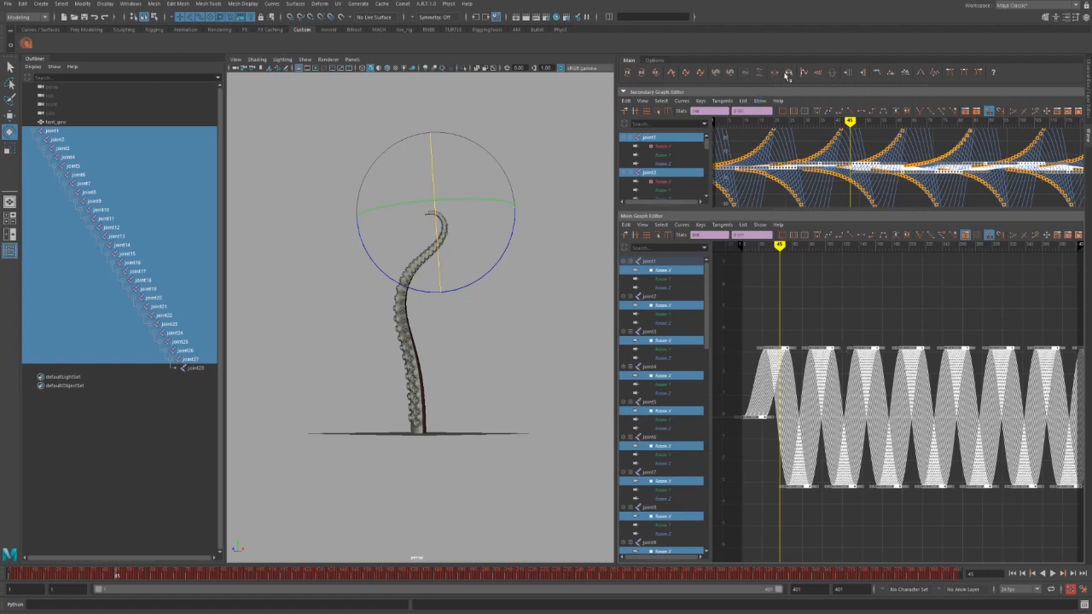
Push the wave curves' amplitude up twice and play back the stronger curl.
left_click(865, 74)
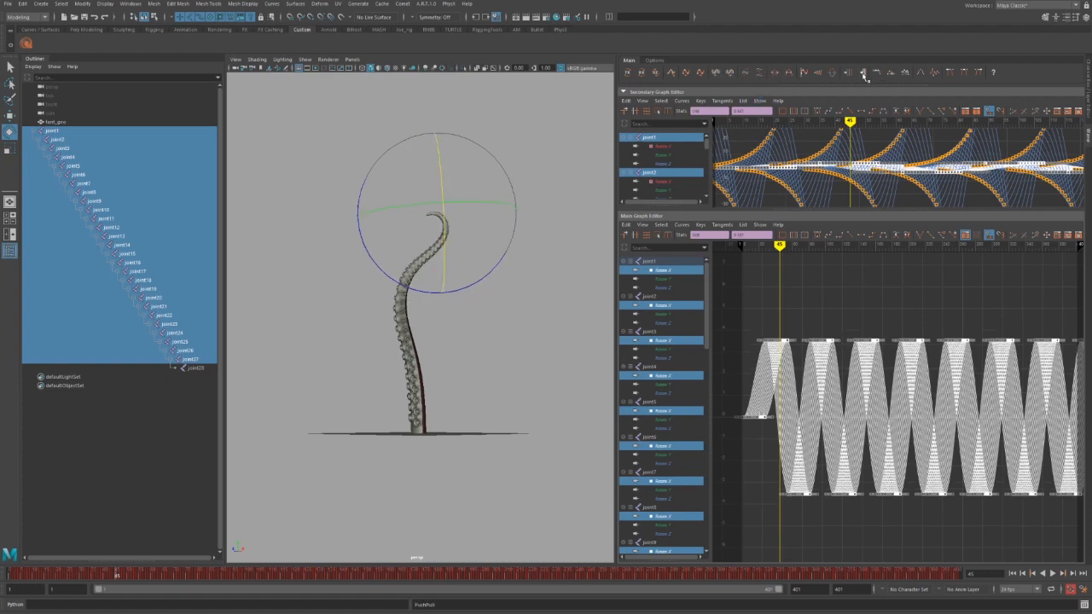
left_click(864, 75)
left_click_drag(502, 168, 471, 167, "alt")
key("alt+v")
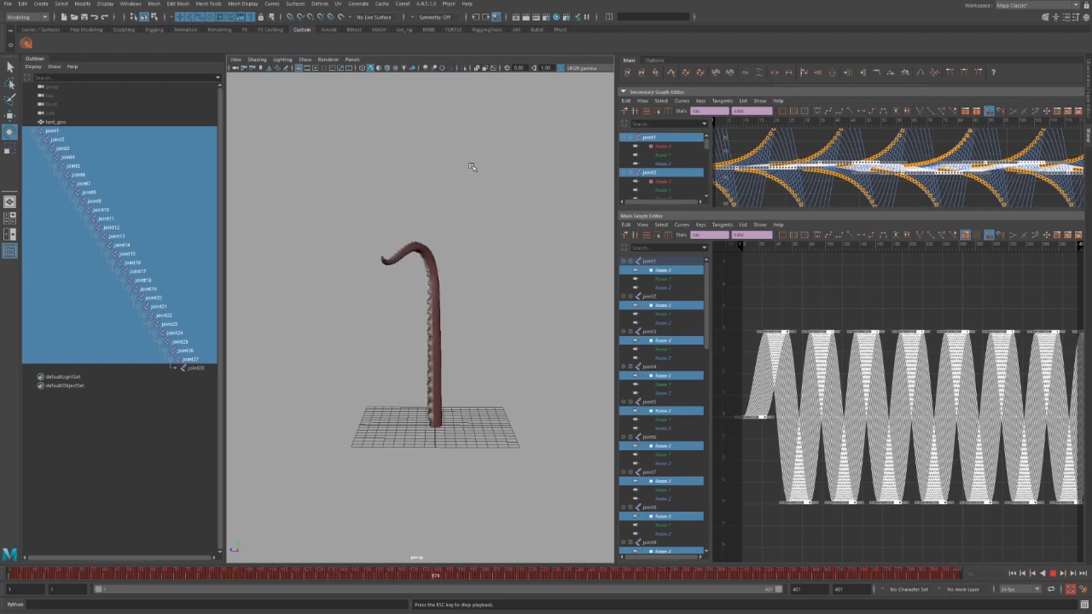
key("Escape")
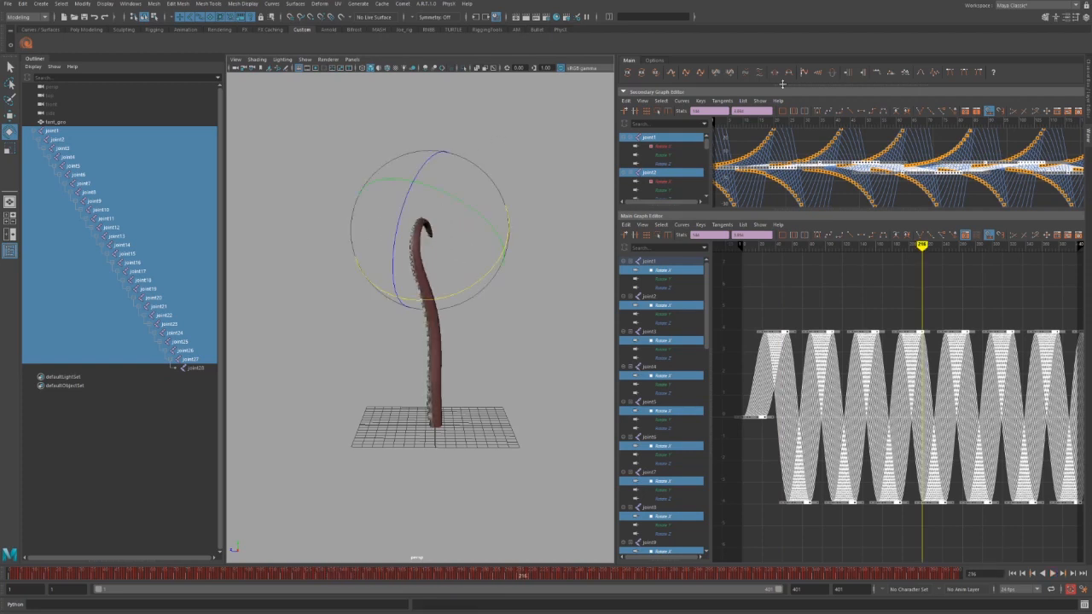
Offset the key values twice from joint to joint and preview the result.
left_click(746, 74)
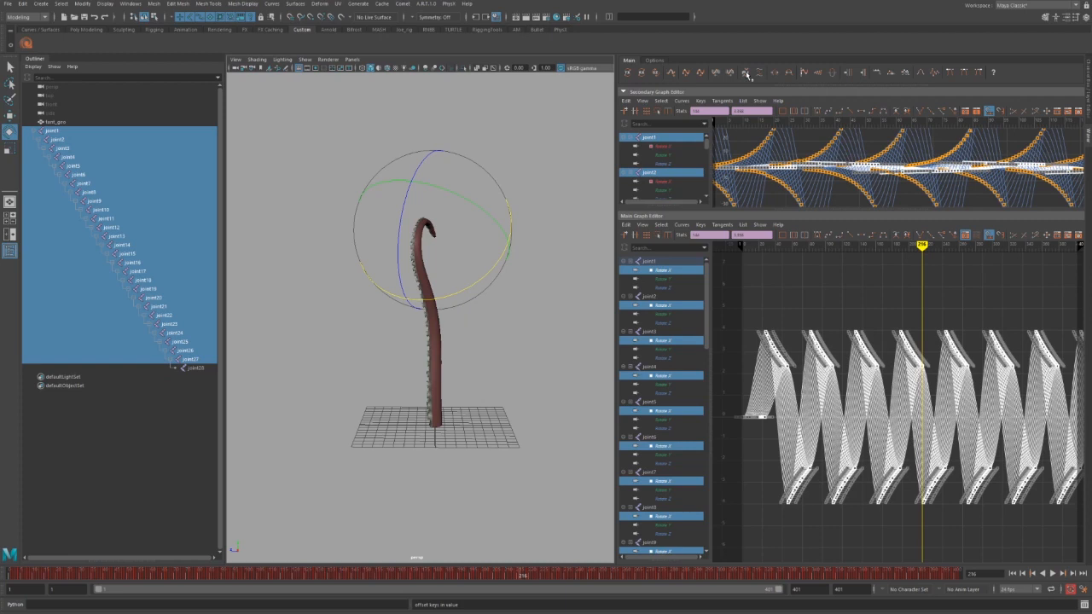
left_click(746, 74)
key("alt+v")
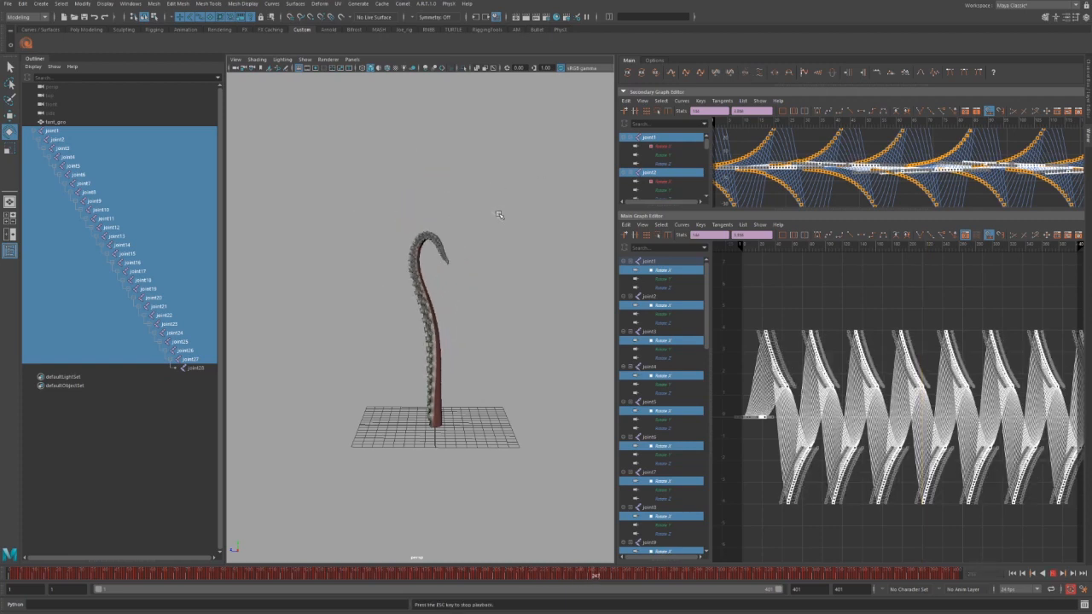
key("Escape")
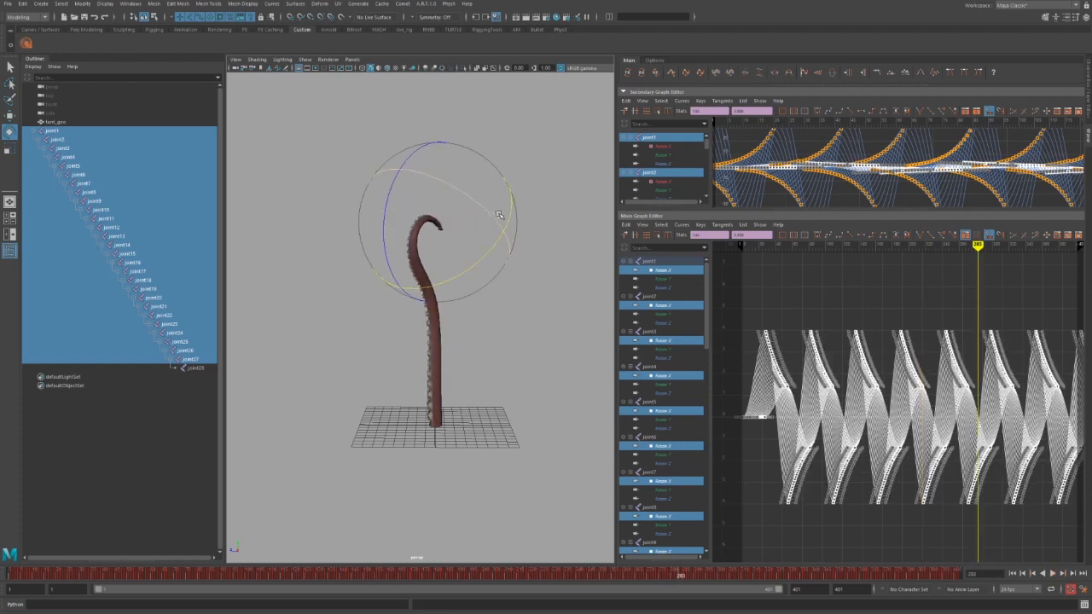
Reapply the amplitude boost, replay while orbiting, and stop at frame 82.
key("ctrl+z")
key("ctrl+z")
key("ctrl+z")
key("ctrl+z")
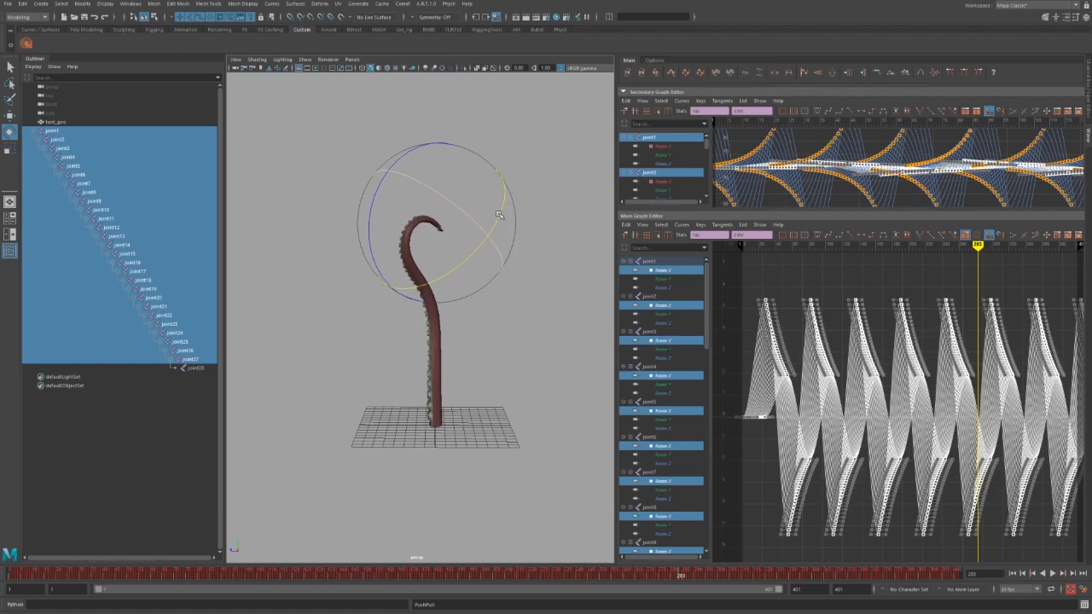
key("alt+v")
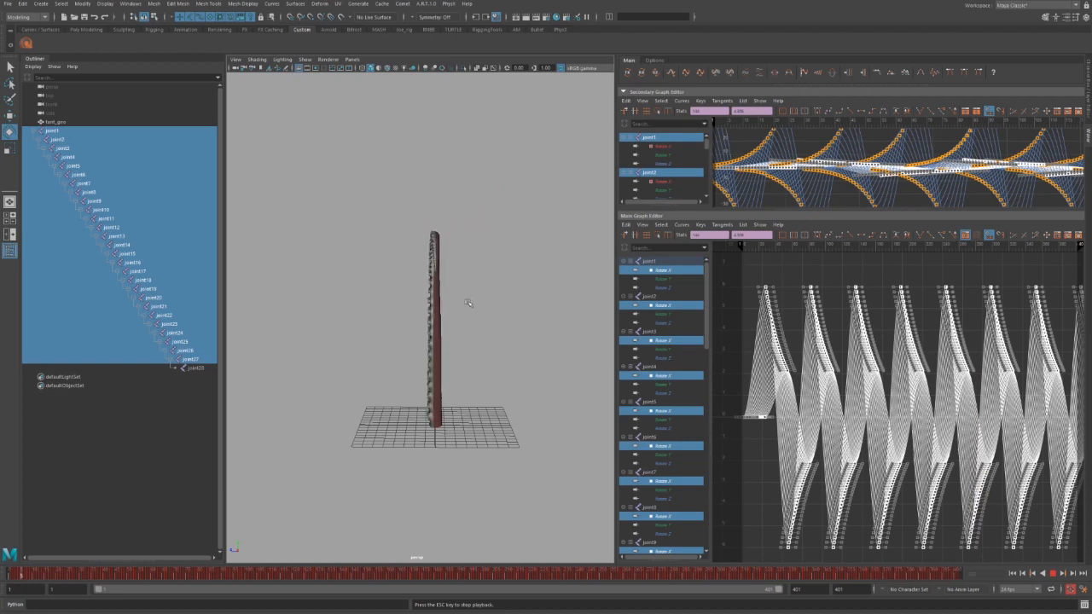
left_click_drag(467, 303, 520, 287, "alt")
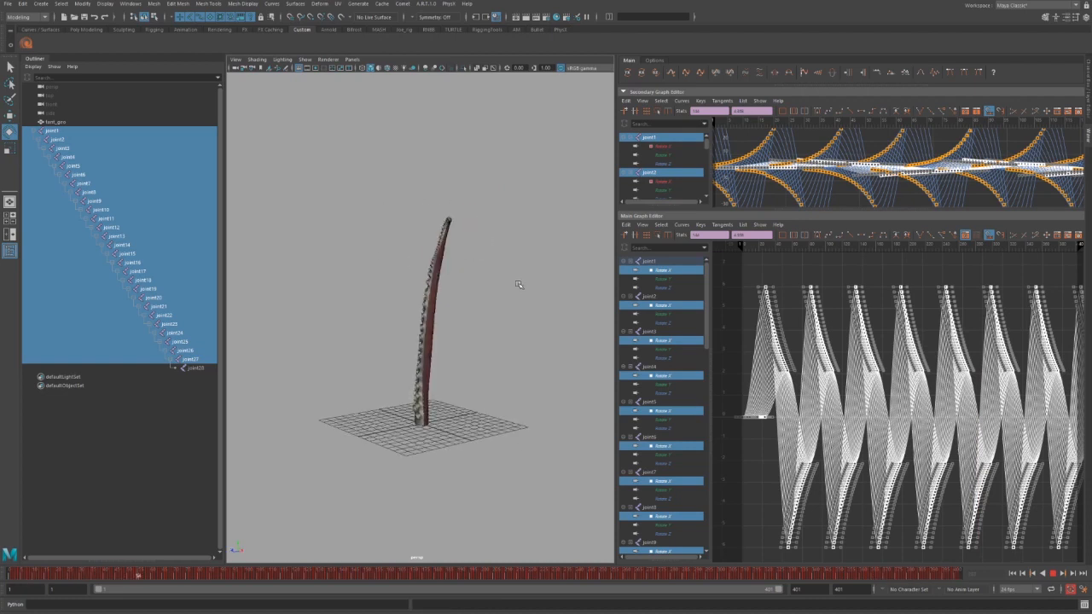
key("Escape")
scroll(929, 394, "down", 3)
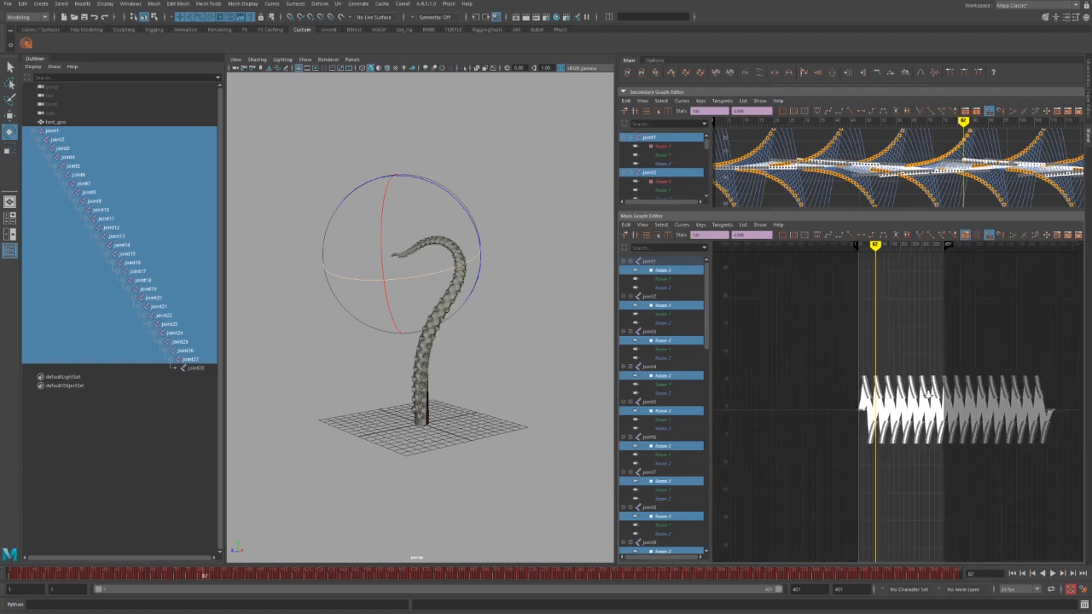
Slide the selected keys along the timeline with the Move tool.
right_click_drag(929, 395, 926, 404, "alt")
key("w")
middle_click_drag(915, 407, 880, 415)
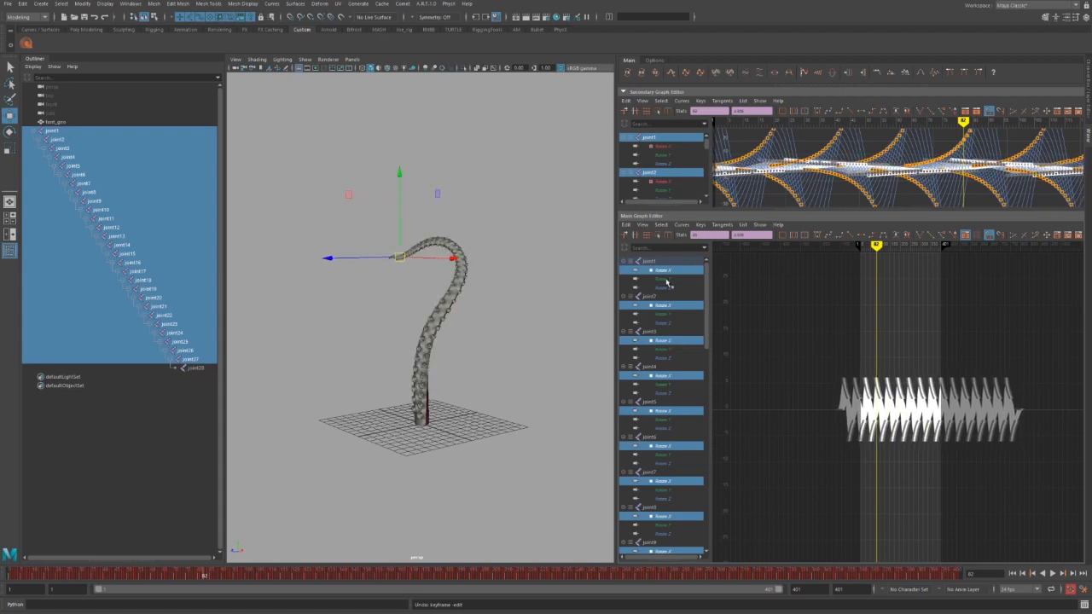
Load every joint's Rotate X, Y and Z curves and frame frames 1–82.
left_click(641, 73)
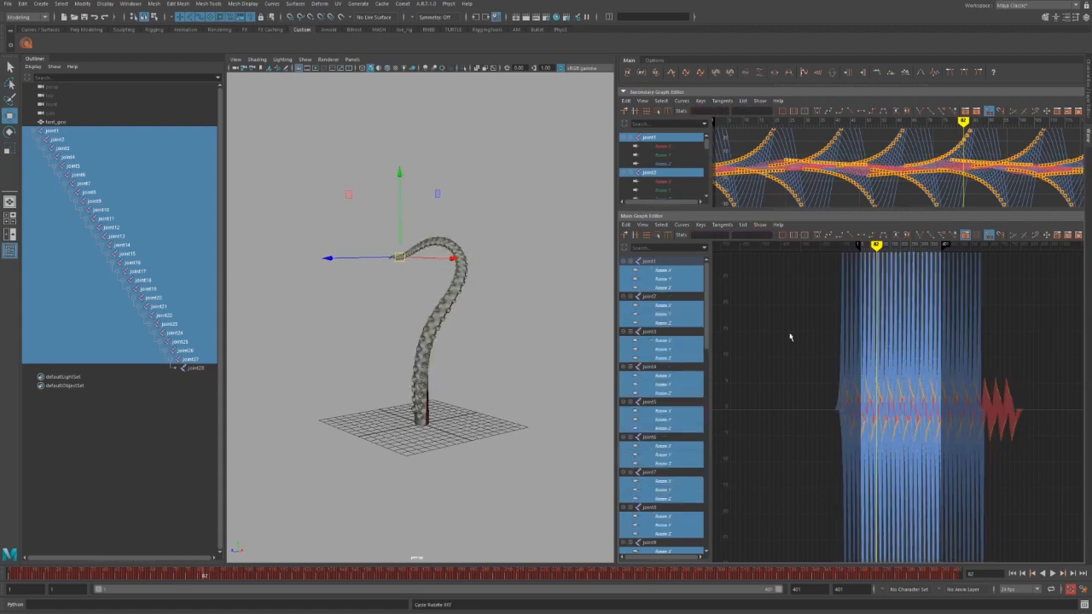
right_click_drag(874, 346, 874, 487, "alt+shift")
left_click_drag(783, 330, 1090, 510)
middle_click_drag(936, 442, 831, 451, "alt")
right_click_drag(856, 430, 911, 482, "alt")
middle_click_drag(765, 449, 797, 436, "alt")
middle_click_drag(922, 438, 1054, 412, "alt")
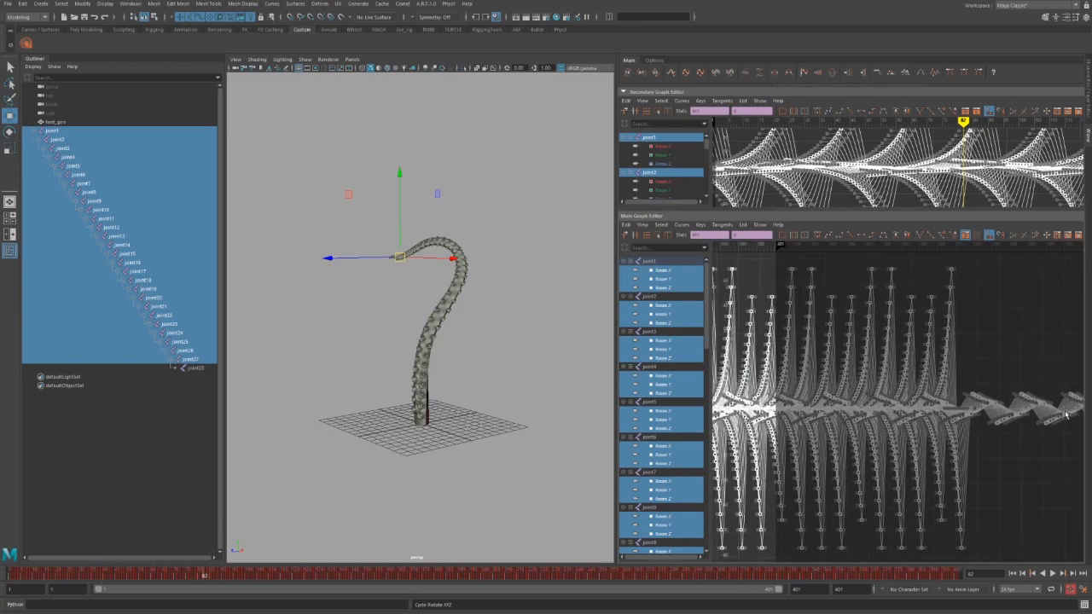
middle_click_drag(751, 408, 990, 428, "alt")
middle_click_drag(722, 424, 930, 416, "alt")
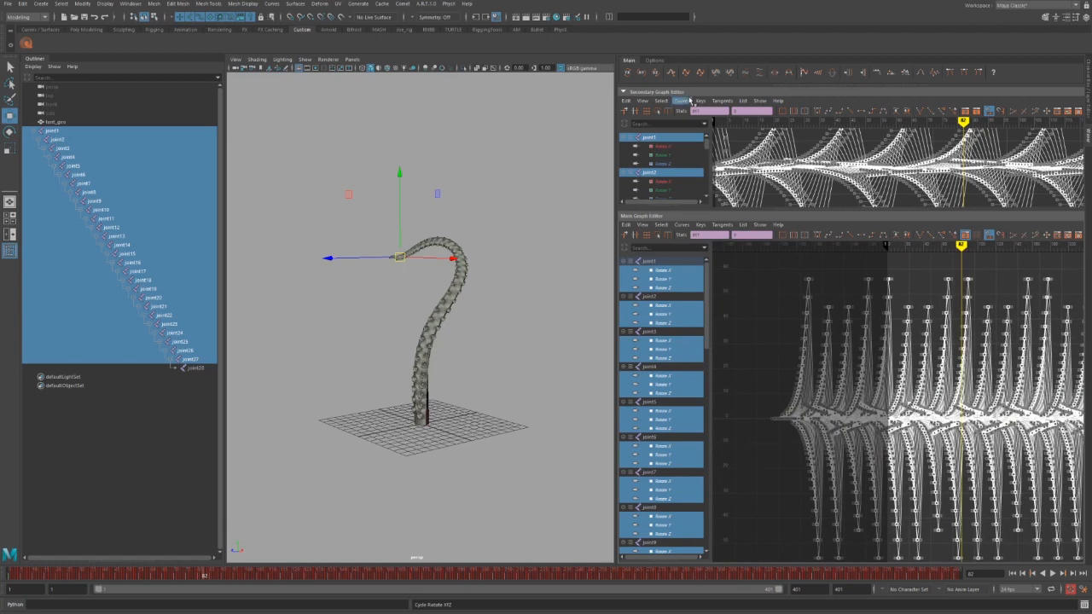
left_click(776, 323)
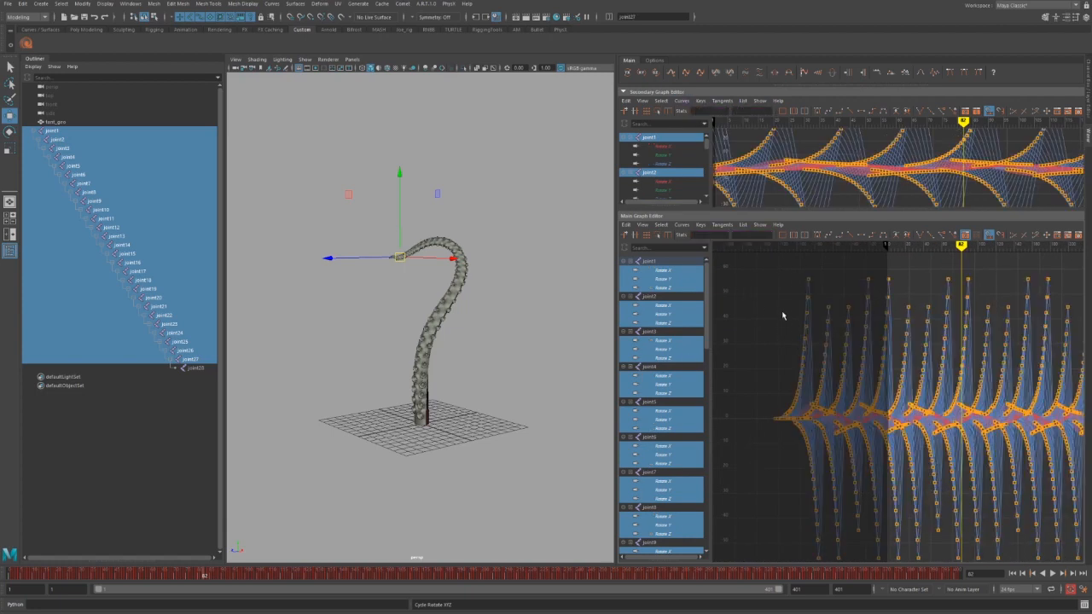
Select the wave's opening keys and fade them toward zero twice.
right_click_drag(813, 341, 816, 372, "alt+shift")
left_click_drag(749, 277, 918, 575)
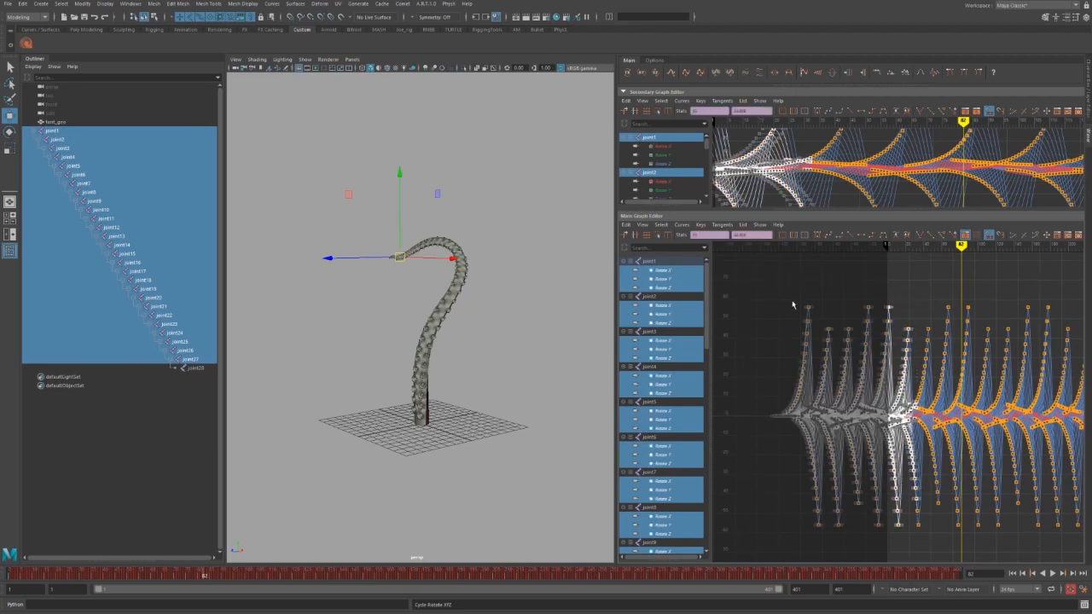
left_click(819, 75)
left_click(819, 75)
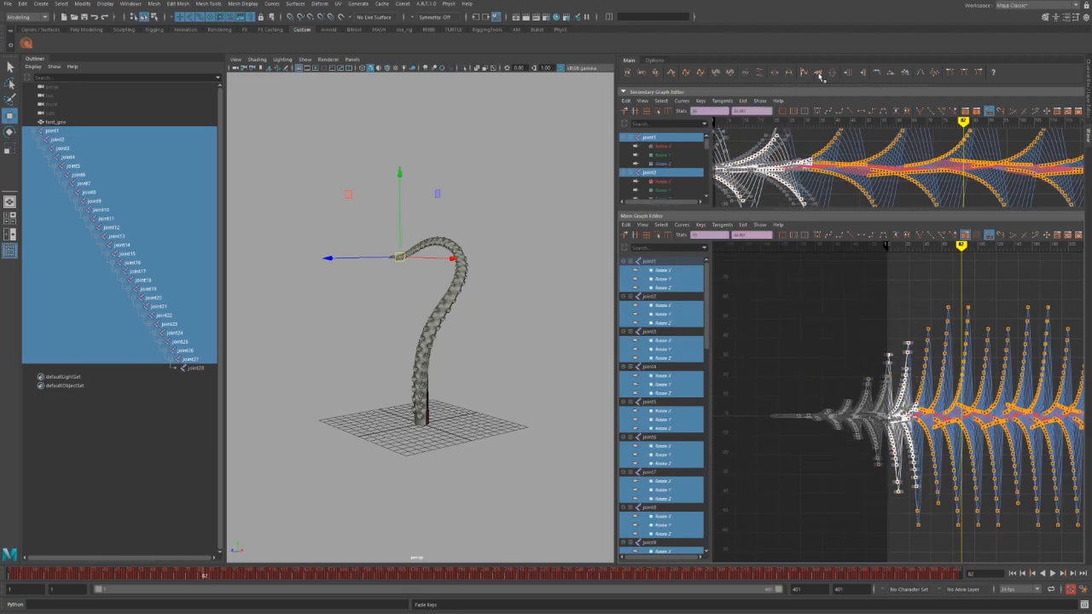
Shift all keys later in time and play from near the first frame.
right_click_drag(961, 381, 938, 365, "alt")
left_click_drag(841, 336, 1066, 488)
middle_click_drag(880, 455, 908, 458, "shift")
mouse_move(943, 482)
right_mouse_down("alt")
mouse_move(968, 481)
mouse_move(813, 389)
right_mouse_up("alt")
left_click(25, 578)
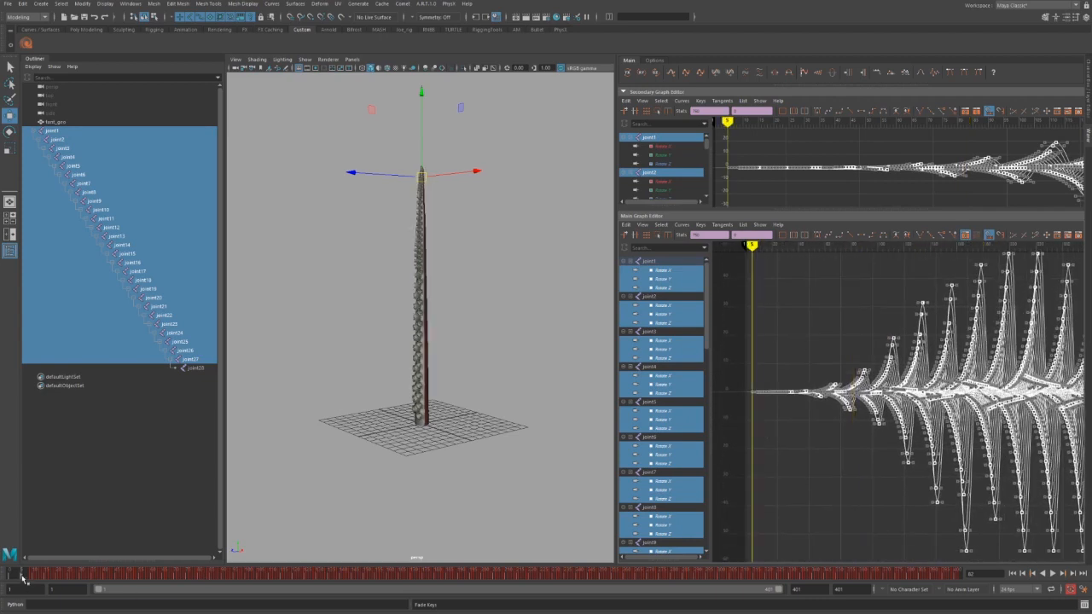
key("alt+v")
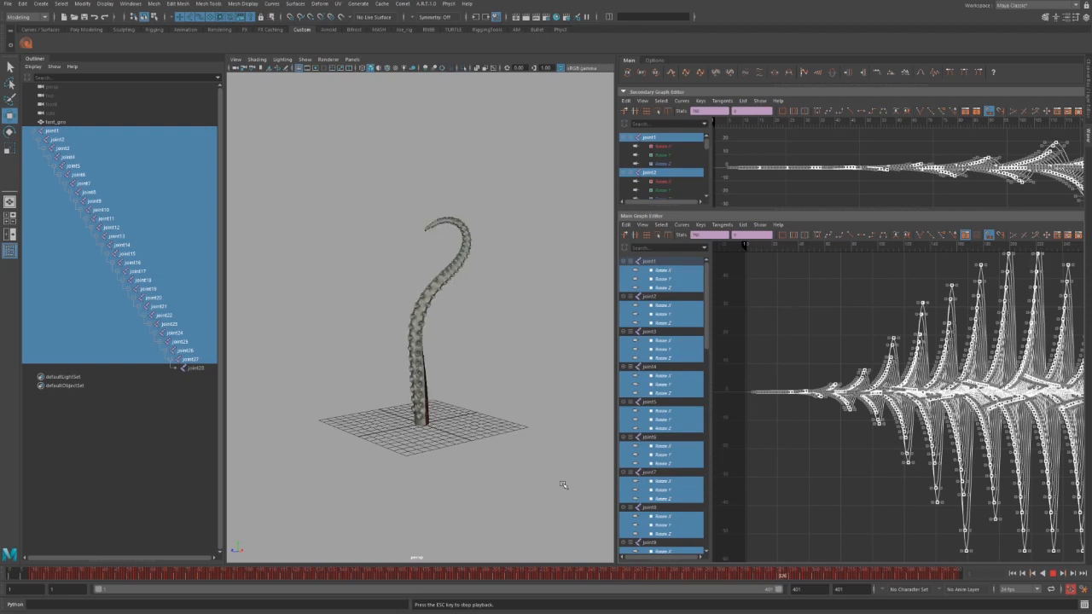
Stop at frame 363, pan and zoom the Graph Editor, and deselect all keys.
key("Escape")
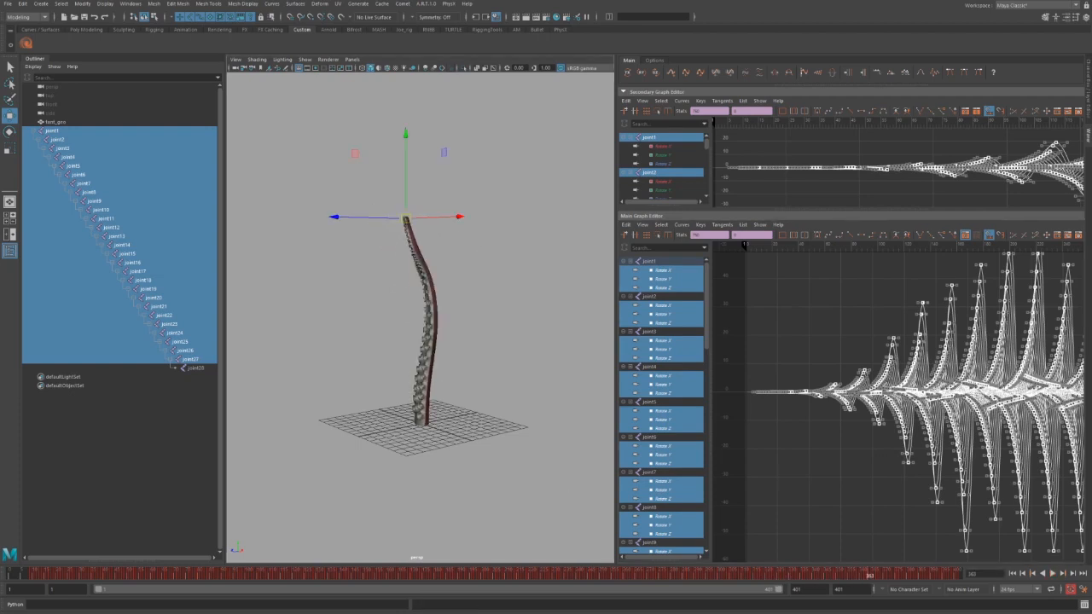
right_click_drag(1049, 512, 971, 512, "alt+shift")
middle_click_drag(971, 549, 898, 495, "alt")
right_click_drag(898, 512, 918, 463, "alt+shift")
left_click(967, 458)
middle_click_drag(953, 458, 942, 477, "alt")
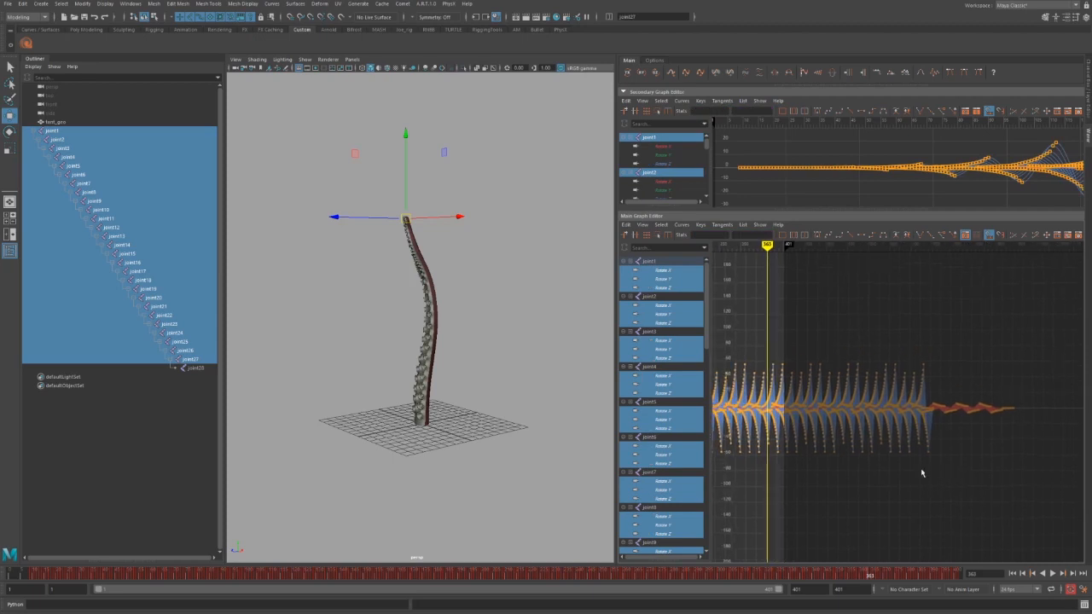
Show only the Rotate X curves and frame them around frame 363.
left_click(642, 74)
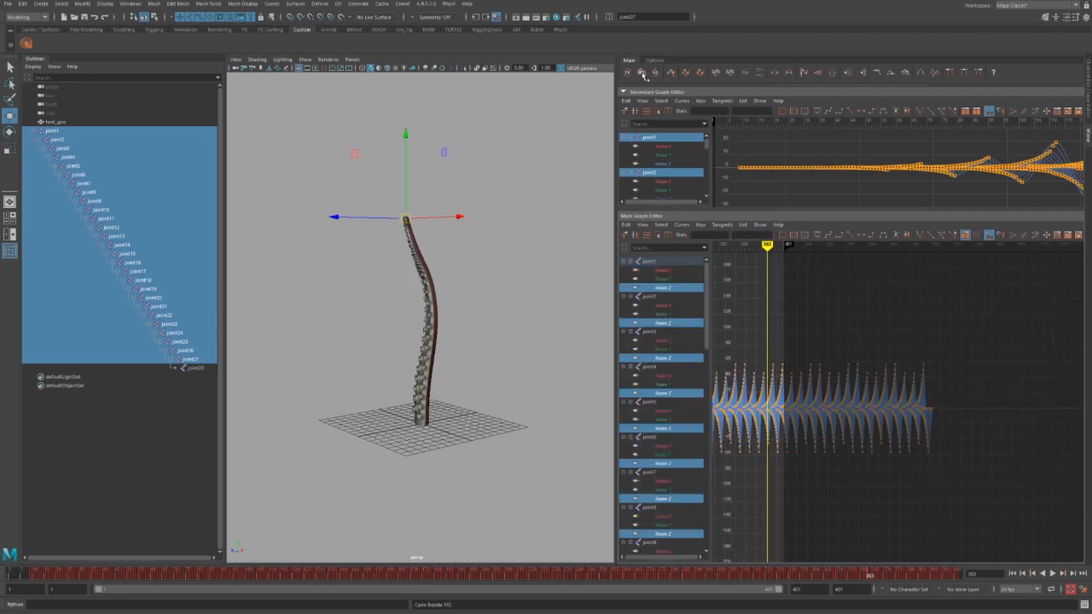
left_click(642, 73)
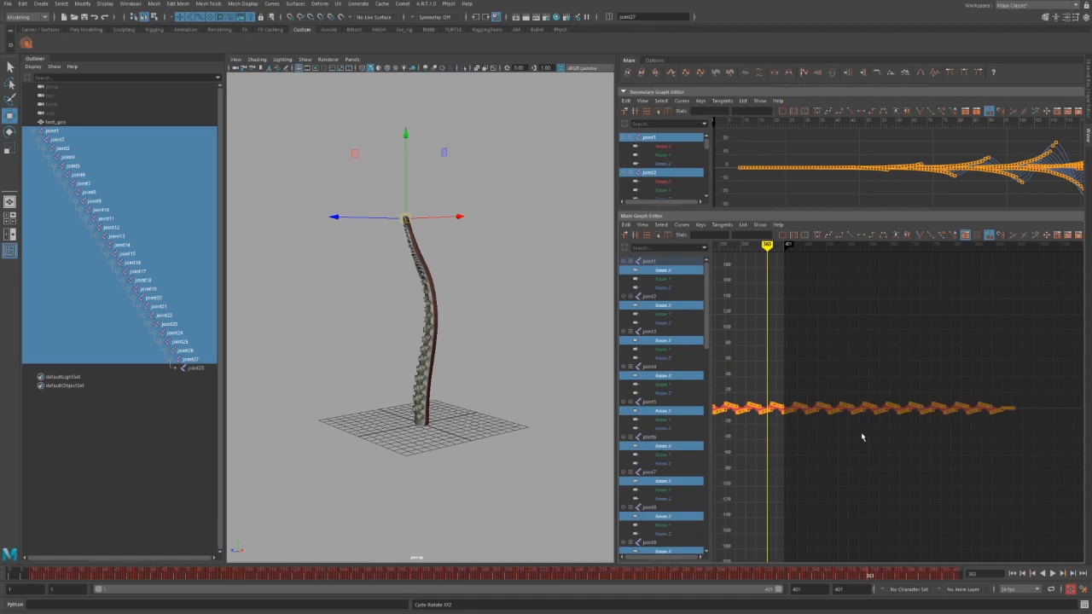
middle_click_drag(862, 437, 848, 436, "alt")
left_click_drag(778, 395, 941, 448)
left_click(939, 443)
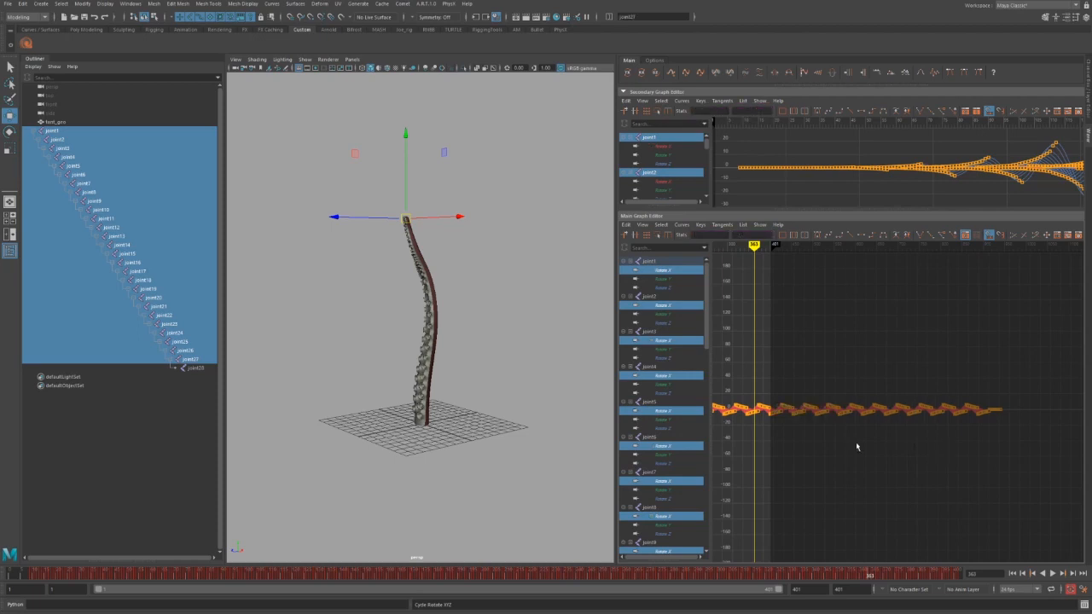
key("a")
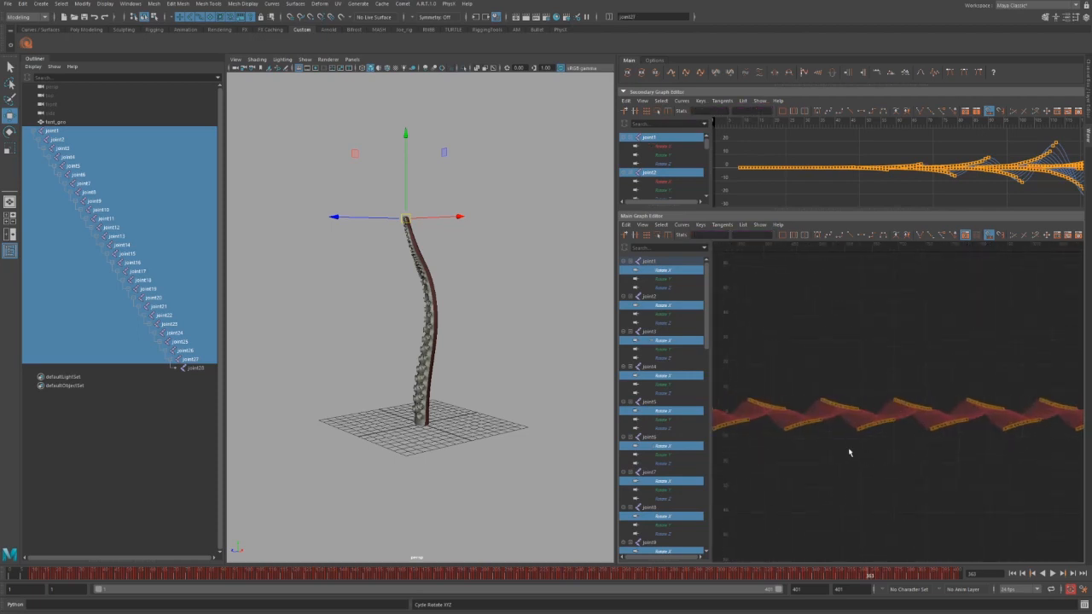
middle_click_drag(848, 450, 895, 446, "alt")
mouse_move(907, 462)
right_mouse_down("alt")
mouse_move(951, 468)
mouse_move(890, 456)
mouse_move(926, 461)
mouse_move(911, 466)
right_mouse_up("alt")
middle_click_drag(866, 461, 889, 455, "alt")
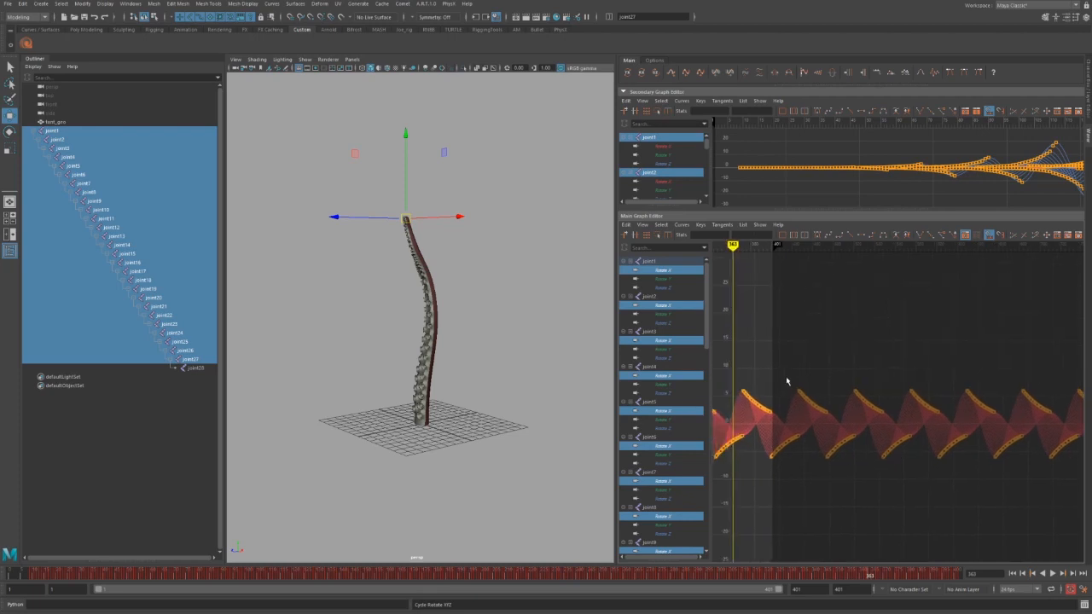
Delete the Rotate X keys near the ends of the curves, past frame 401.
left_click_drag(793, 377, 837, 418)
left_click_drag(799, 346, 1082, 557)
middle_click_drag(957, 516, 806, 497, "alt")
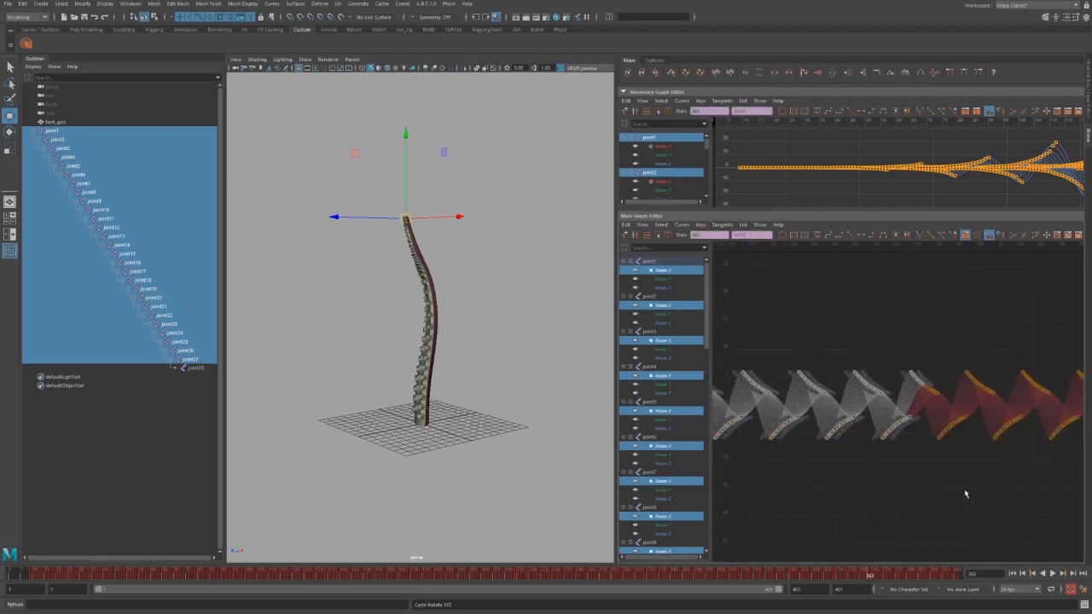
middle_click_drag(965, 493, 815, 493, "alt")
mouse_move(766, 325)
left_mouse_down()
mouse_move(987, 519)
mouse_move(953, 413)
left_mouse_up()
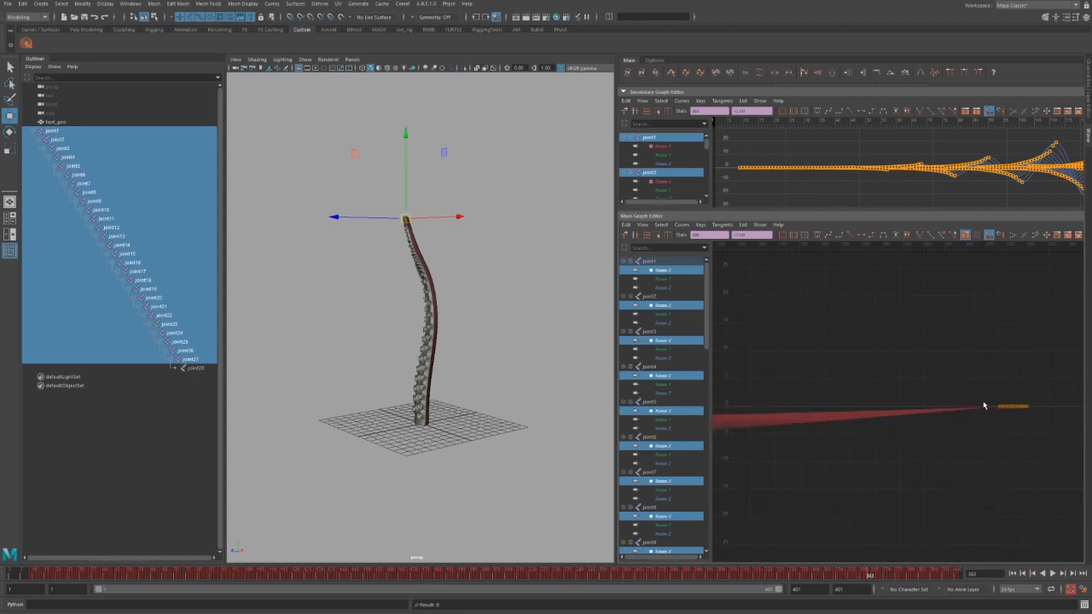
key("Delete")
Zoom out and scrub the timeline to preview the tentacle curling.
right_click_drag(975, 471, 914, 461, "alt")
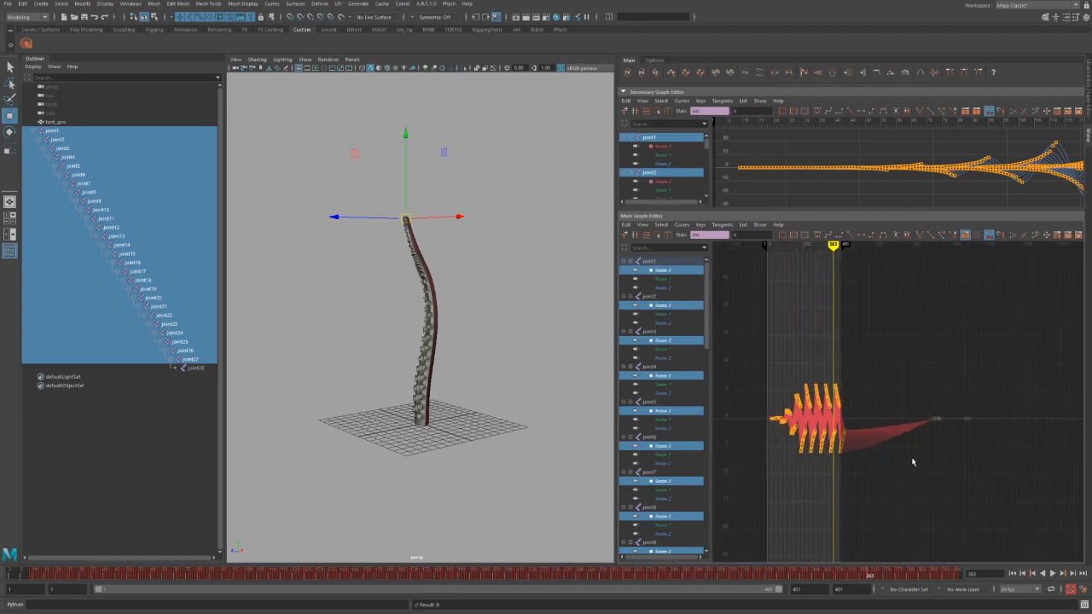
scroll(910, 466, "up", 5)
left_click_drag(774, 462, 796, 454)
key("w")
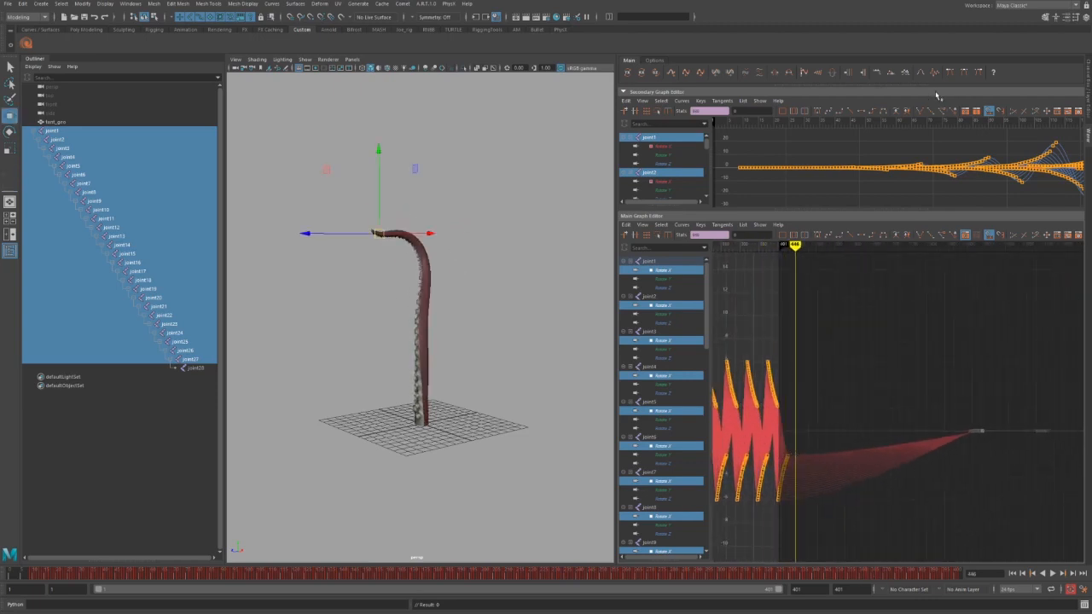
Switch to the Slide Keys tool and display all Rotate X, Y and Z curves.
left_click(892, 74)
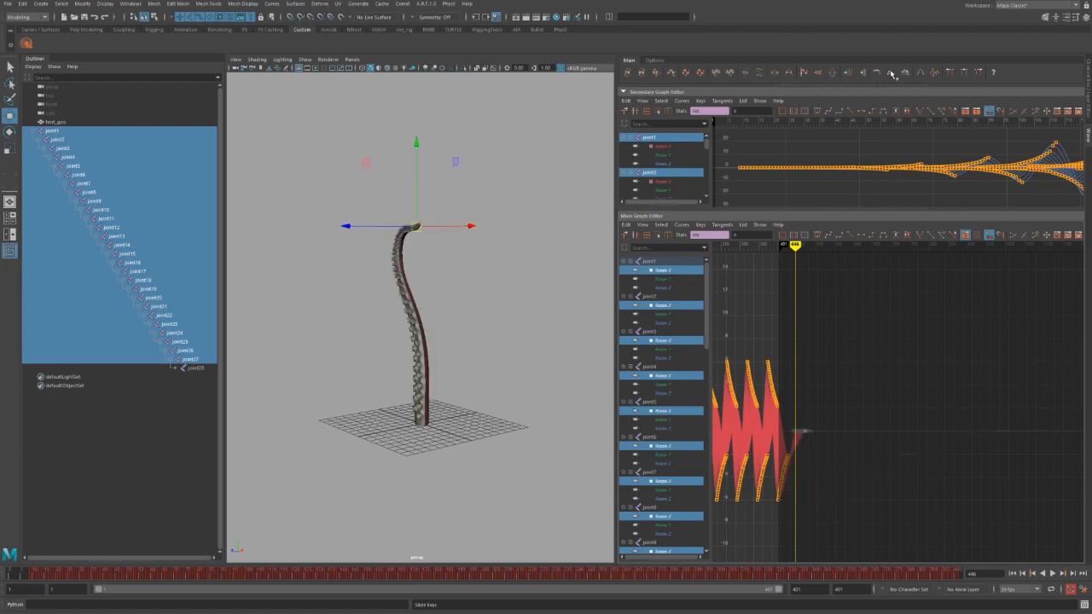
middle_click_drag(825, 413, 895, 371, "alt")
scroll(895, 371, "up", 4)
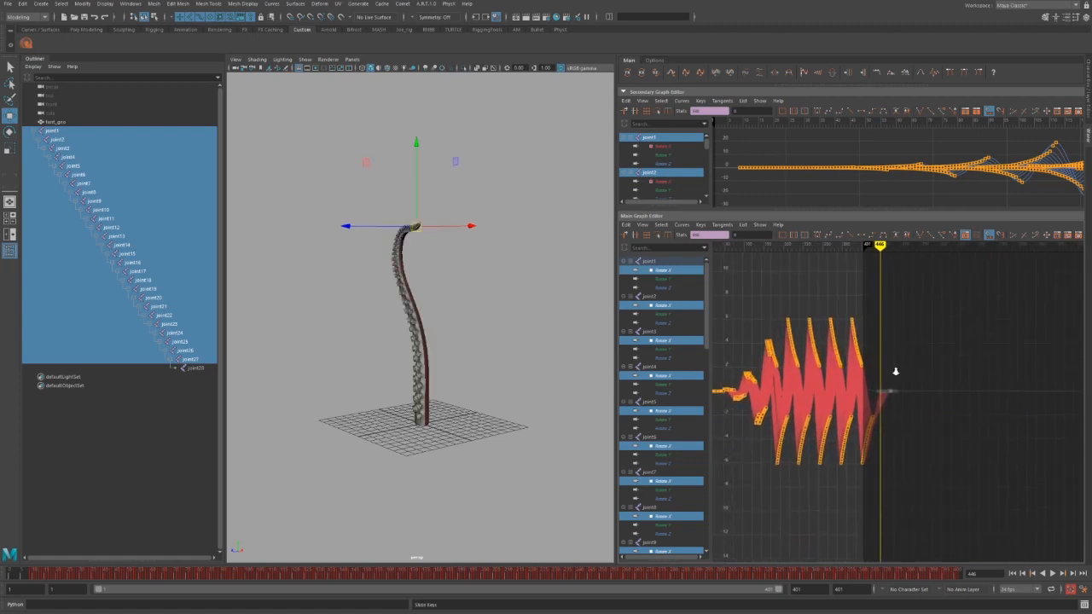
left_click(880, 453)
middle_click_drag(880, 453, 928, 452, "alt")
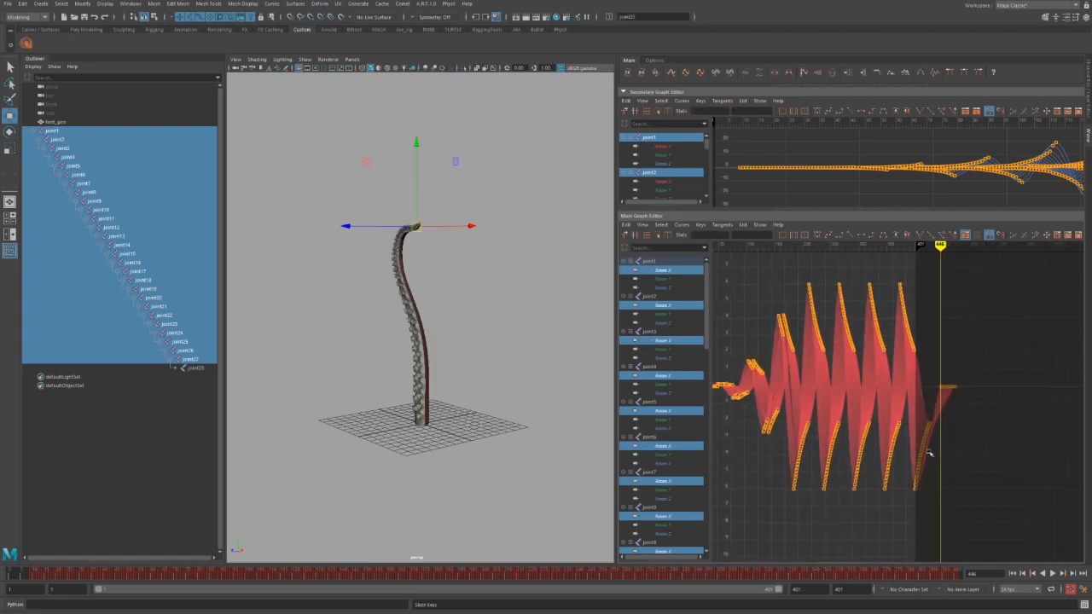
right_click_drag(929, 452, 869, 431, "alt+shift")
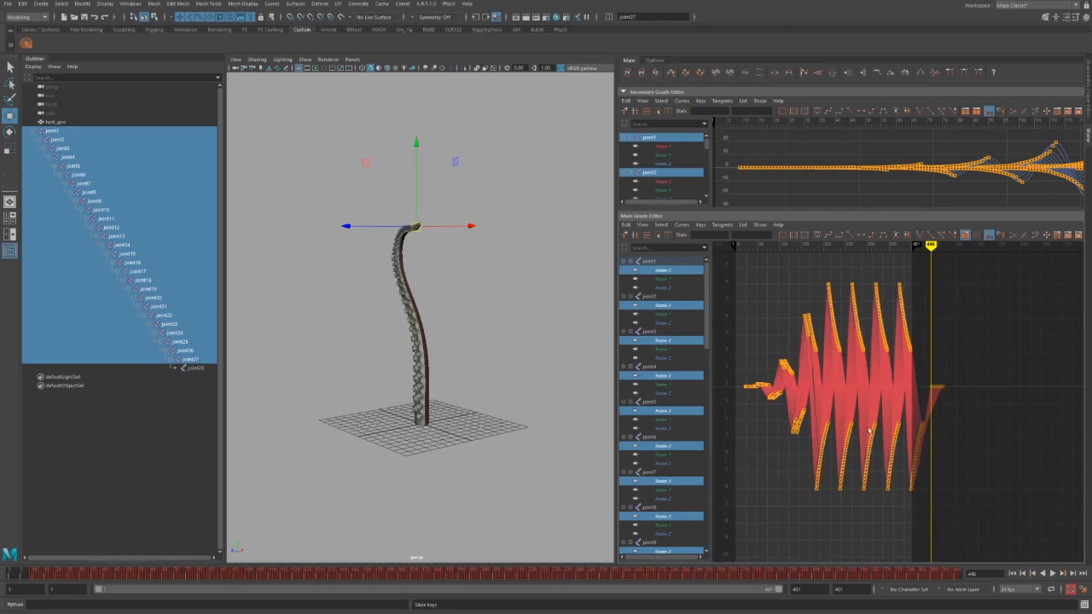
left_click(643, 74)
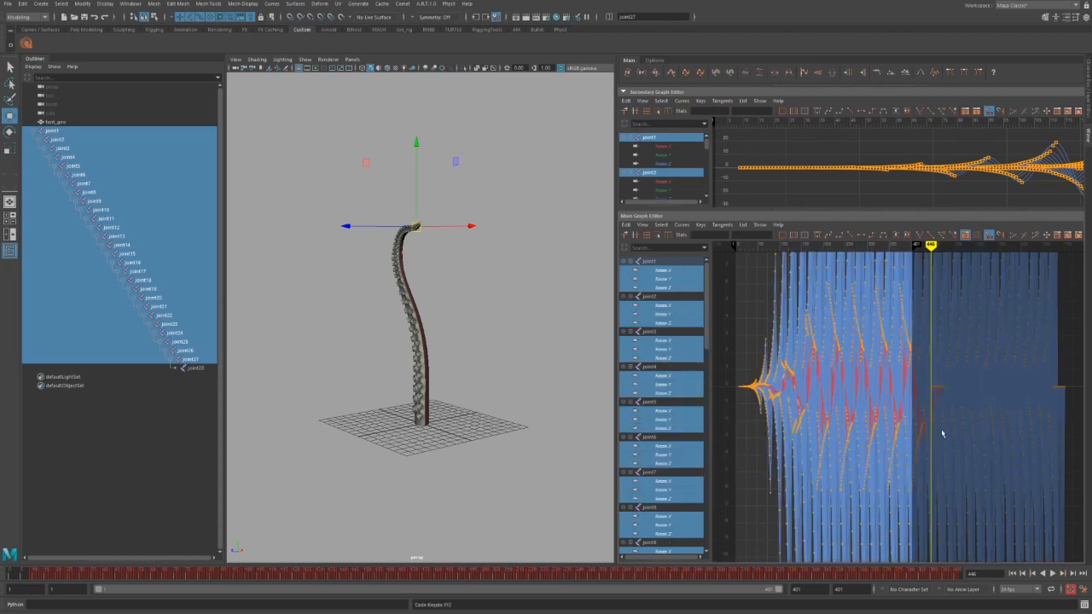
right_click_drag(943, 434, 956, 500, "alt+shift")
middle_click_drag(930, 455, 863, 432, "alt")
scroll(863, 432, "up", 2)
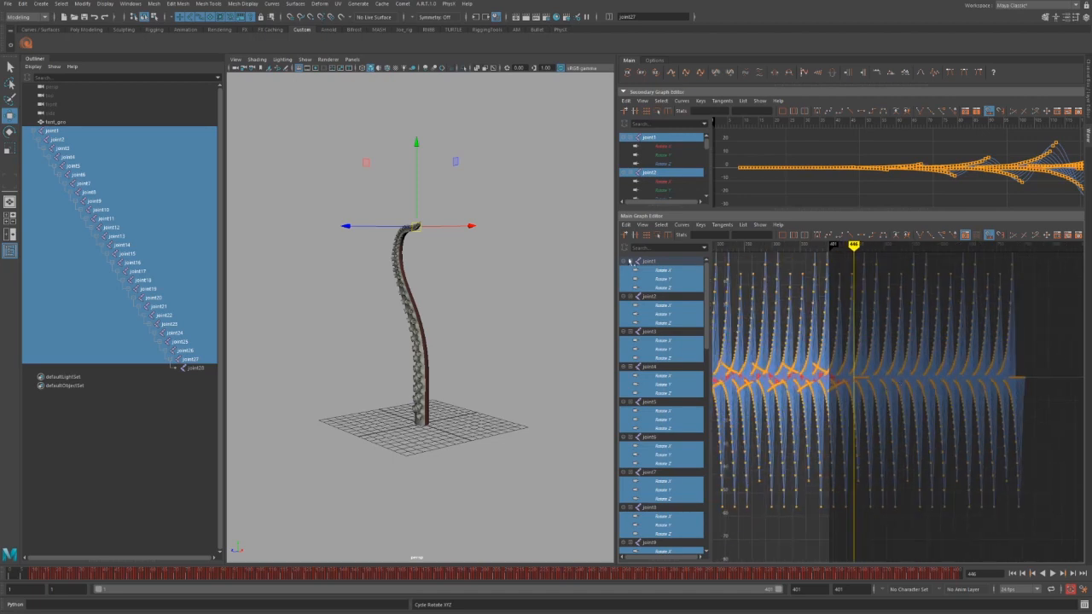
Show only the Rotate Z curves and delete keys in the later wave cycles.
left_click(642, 75)
left_click(641, 75)
left_click(641, 75)
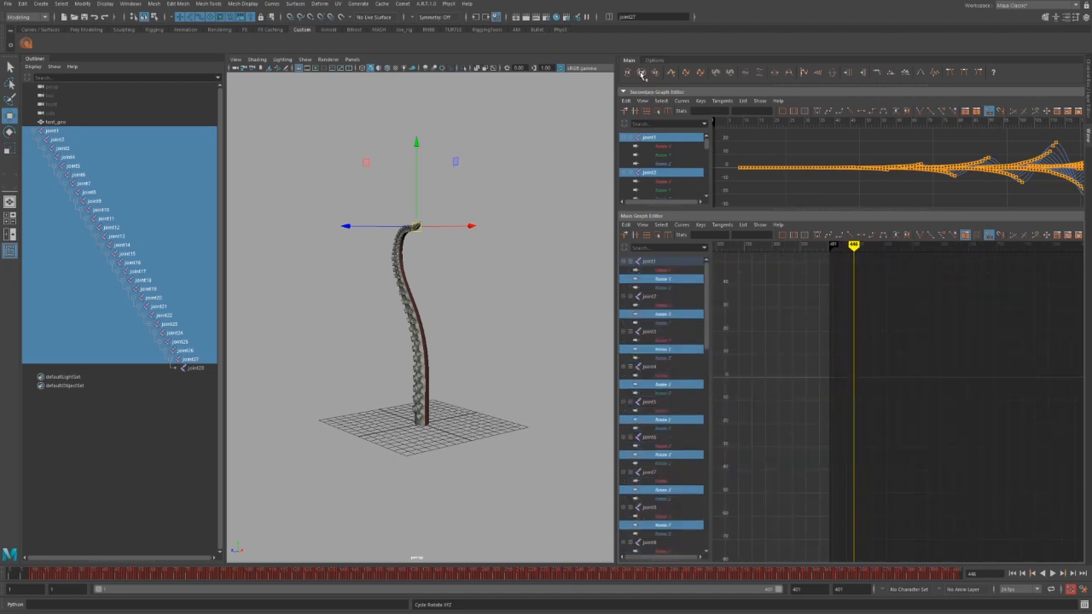
left_click(642, 75)
middle_click_drag(926, 401, 859, 408, "alt")
right_click_drag(859, 408, 880, 561, "alt+shift")
scroll(903, 491, "up", 4)
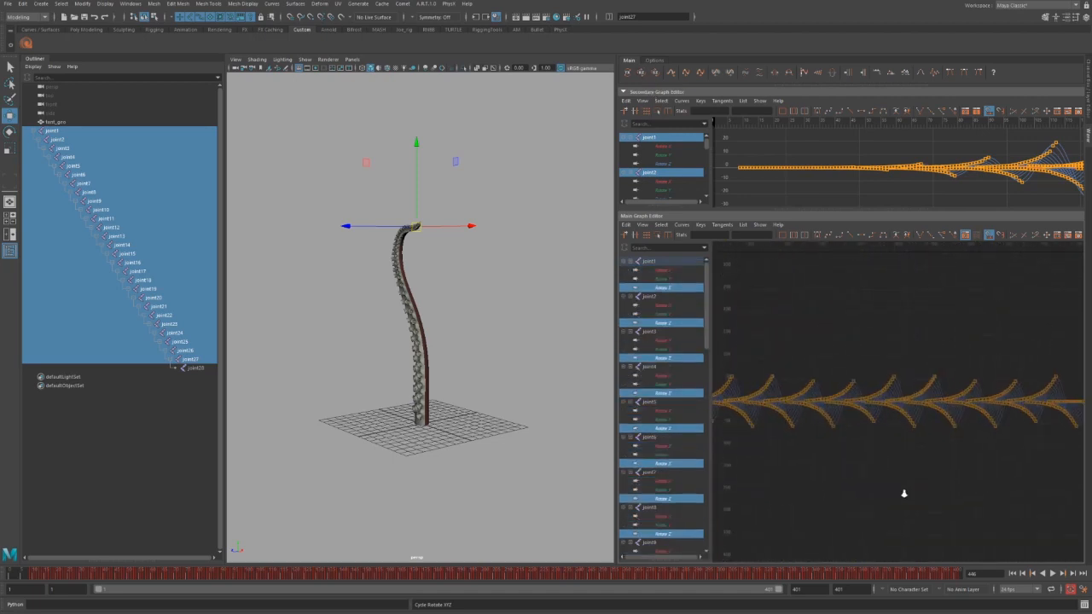
left_click_drag(818, 318, 1039, 497)
key("Delete")
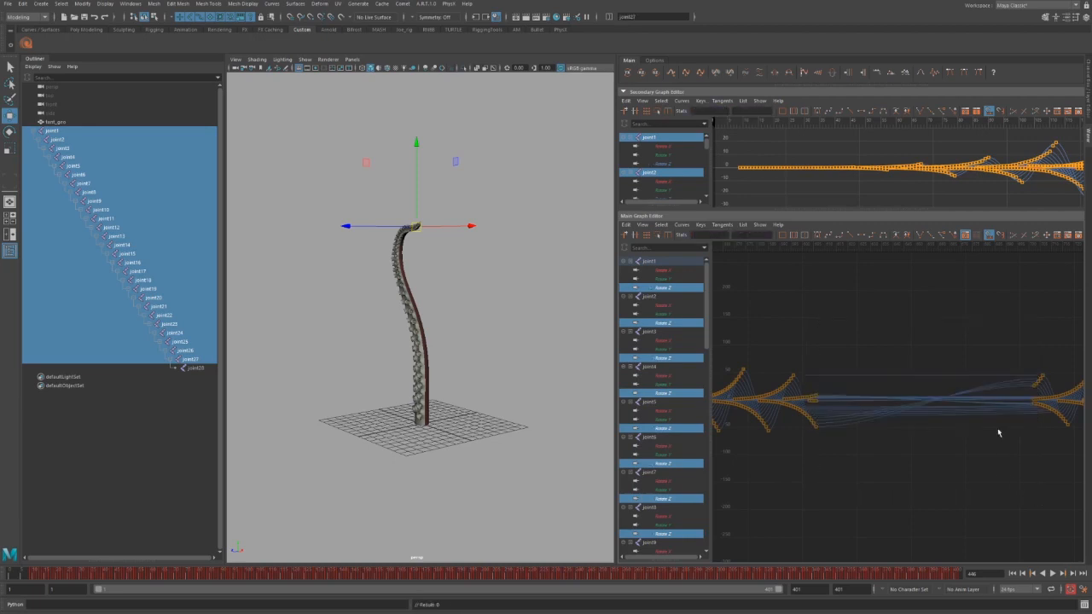
Delete the curves' last upper, end and drooping keys so they end flat.
middle_click_drag(981, 395, 783, 388, "alt")
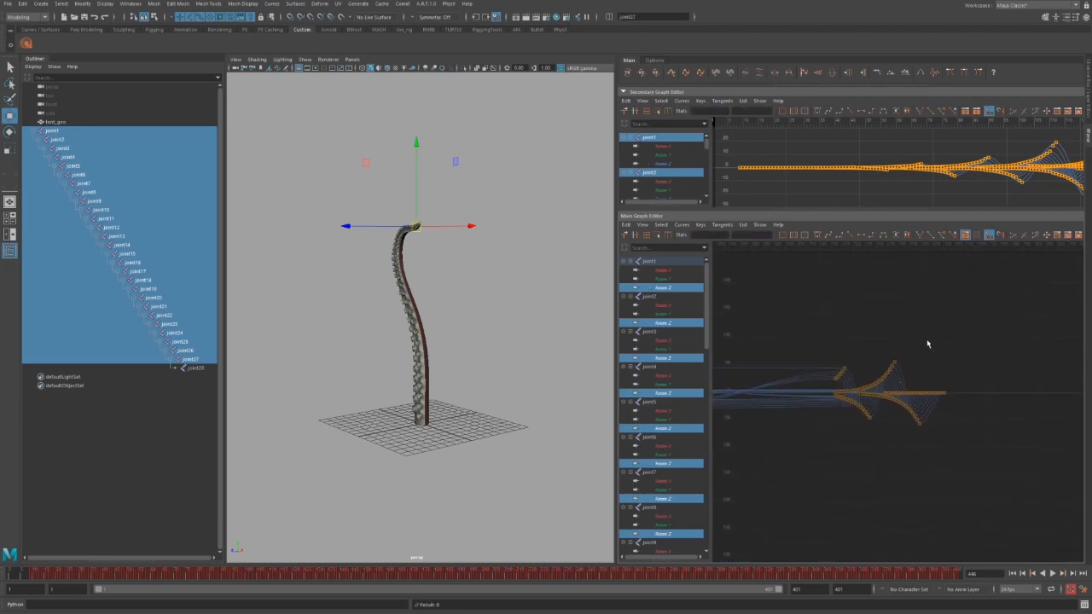
left_click_drag(928, 341, 764, 382)
key("Delete")
left_click_drag(797, 349, 879, 462)
key("Delete")
left_click_drag(982, 513, 846, 400)
key("Delete")
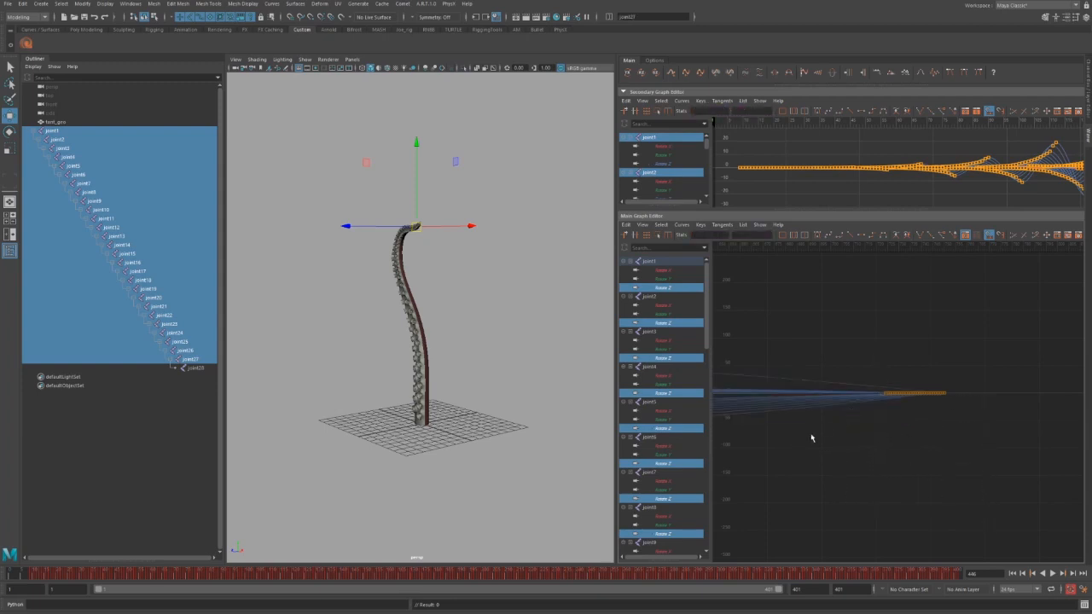
Remove more spiky and trailing keys so the curves end near frame 401.
middle_click_drag(812, 436, 1020, 463, "alt")
right_click_drag(1020, 463, 987, 463, "alt+shift")
right_click_drag(928, 463, 944, 475, "alt")
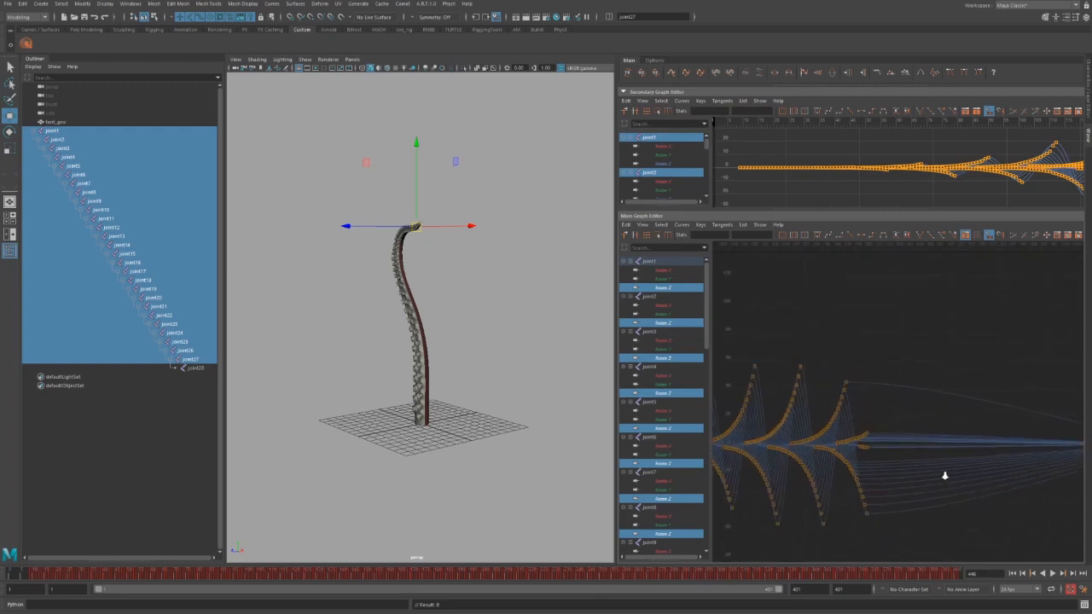
left_click_drag(882, 431, 819, 561)
left_click_drag(944, 320, 723, 547)
key("Delete")
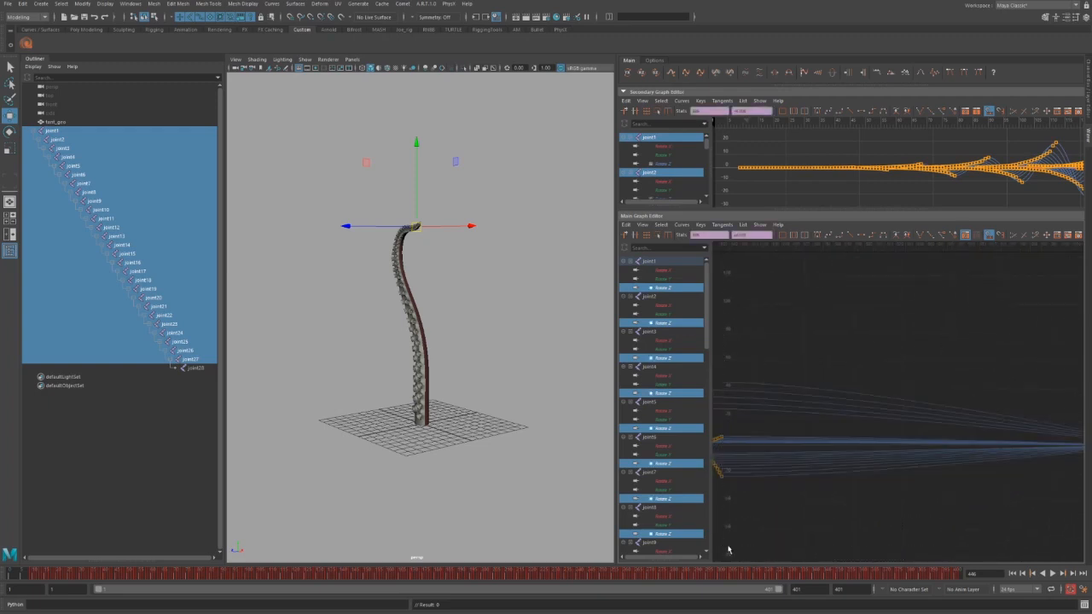
middle_click_drag(748, 521, 1006, 492, "alt")
right_click_drag(1006, 492, 949, 483, "alt")
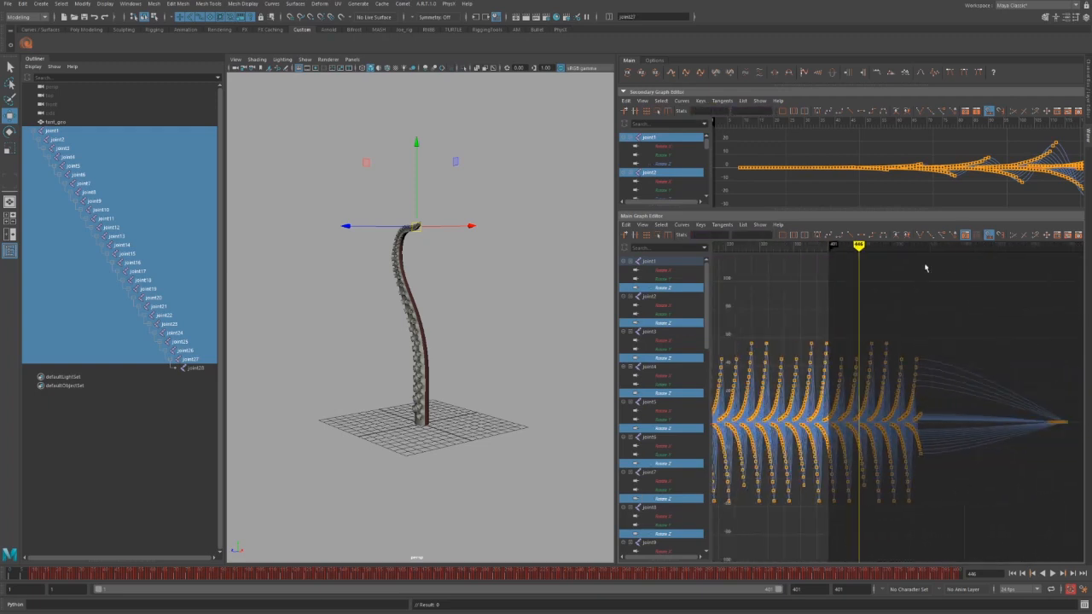
left_click_drag(933, 279, 833, 548)
key("Delete")
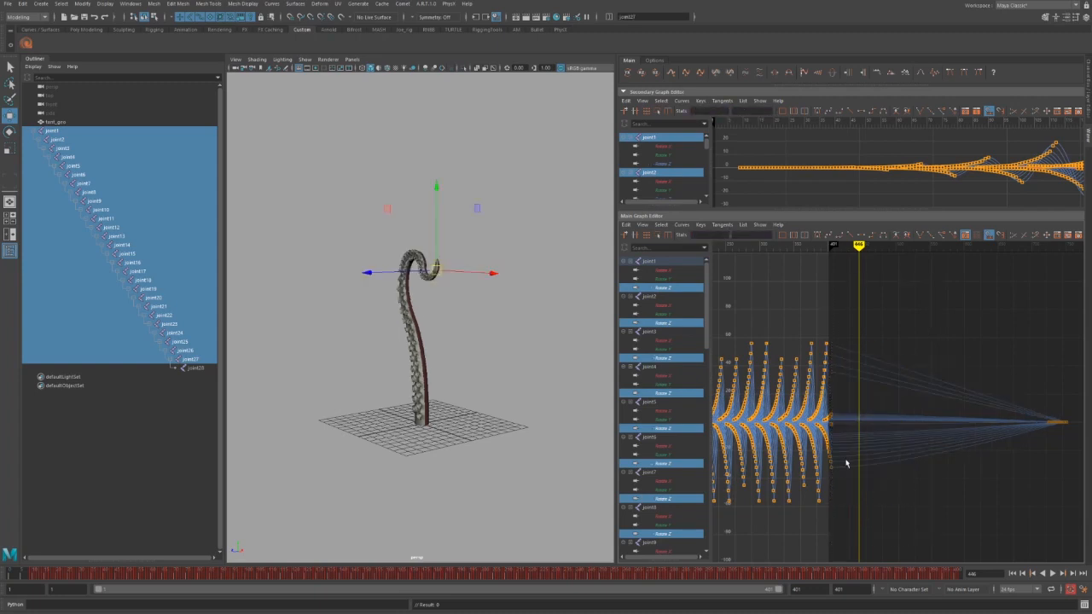
Delete the last keys near the curves' end so the curves flatten earlier.
middle_click_drag(809, 453, 906, 456, "alt")
right_click_drag(906, 456, 975, 491, "alt")
middle_click_drag(975, 490, 904, 444, "alt")
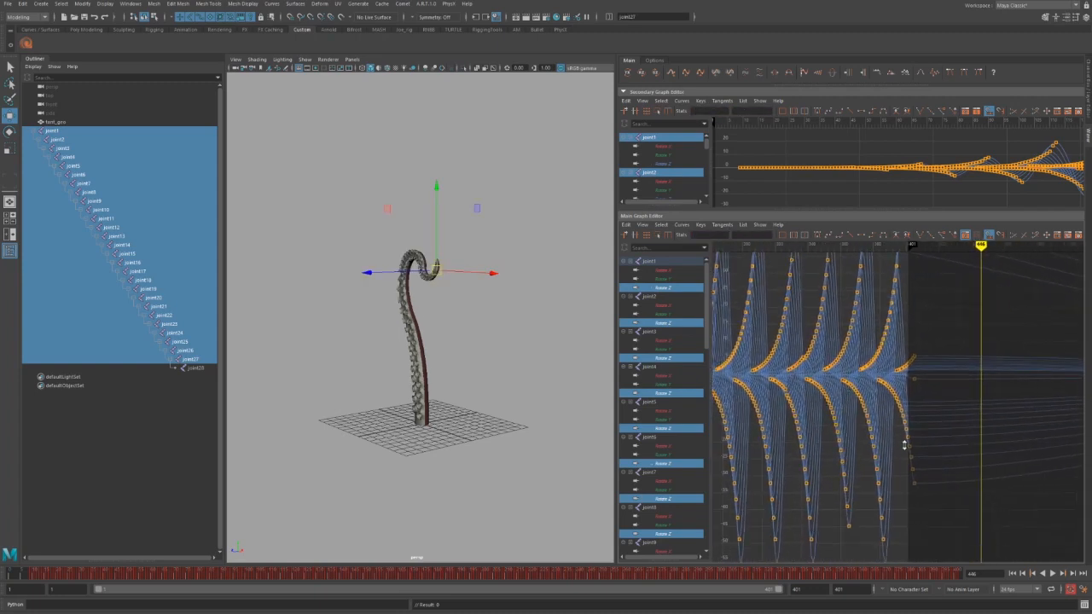
right_click_drag(905, 443, 918, 464, "alt+shift")
left_click_drag(982, 373, 870, 376)
key("Delete")
key("Delete")
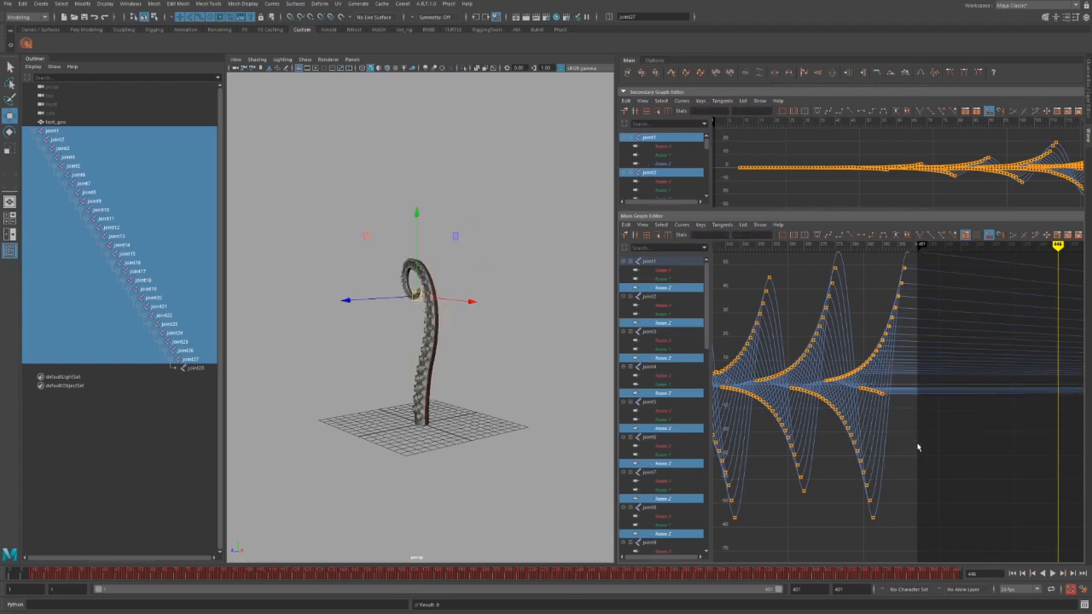
left_click_drag(919, 446, 857, 380)
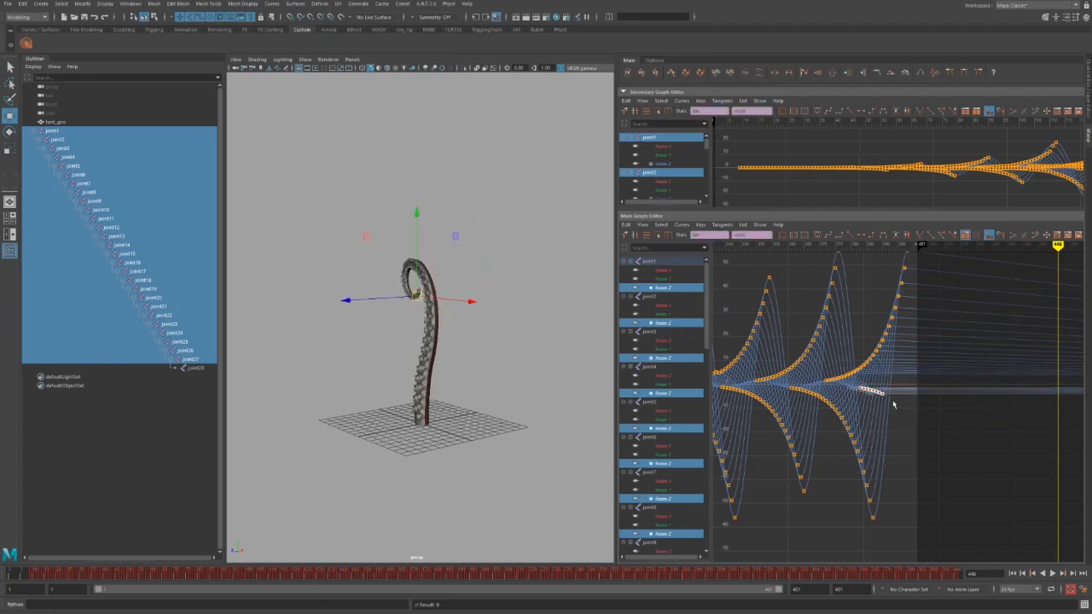
key("Delete")
Keep the far-end keys instead of deleting them and select them for sliding earlier.
right_click_drag(869, 432, 946, 424, "alt+shift")
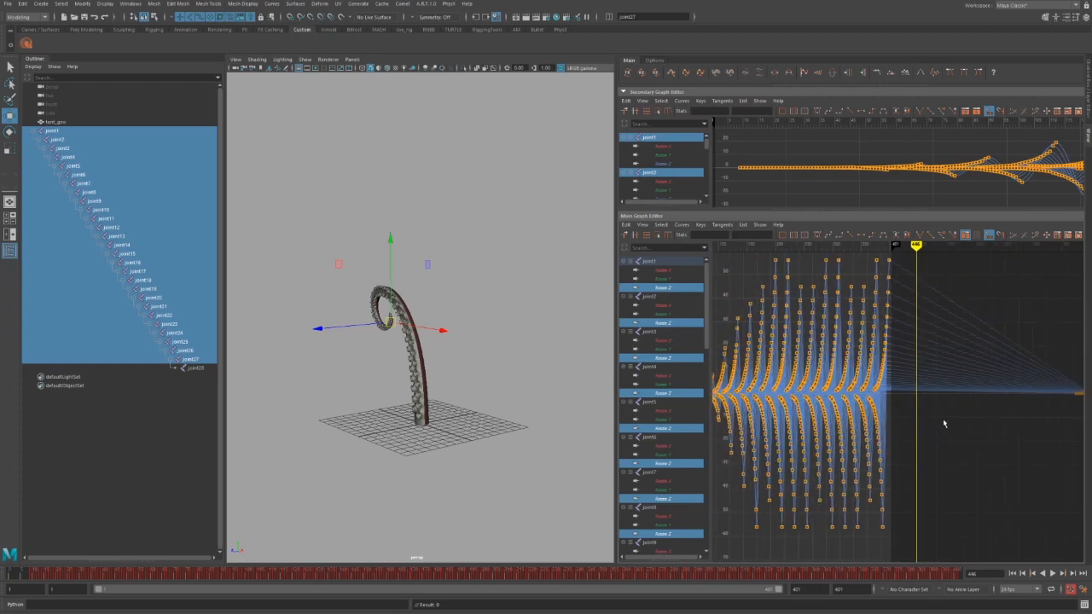
middle_click_drag(946, 424, 868, 415, "alt")
left_click_drag(955, 365, 1060, 441)
key("Delete")
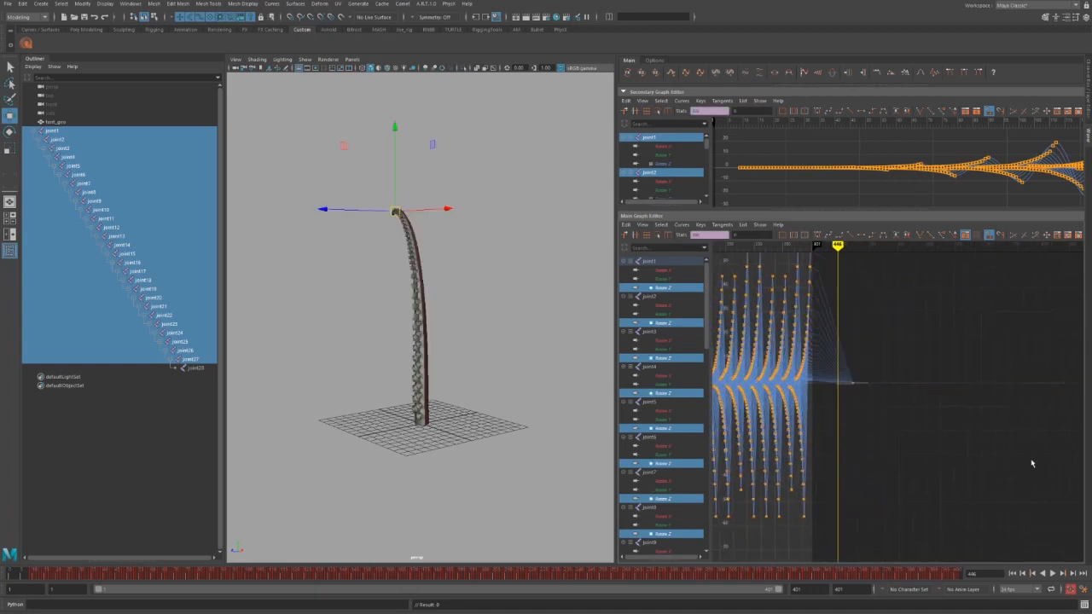
key("ctrl+z")
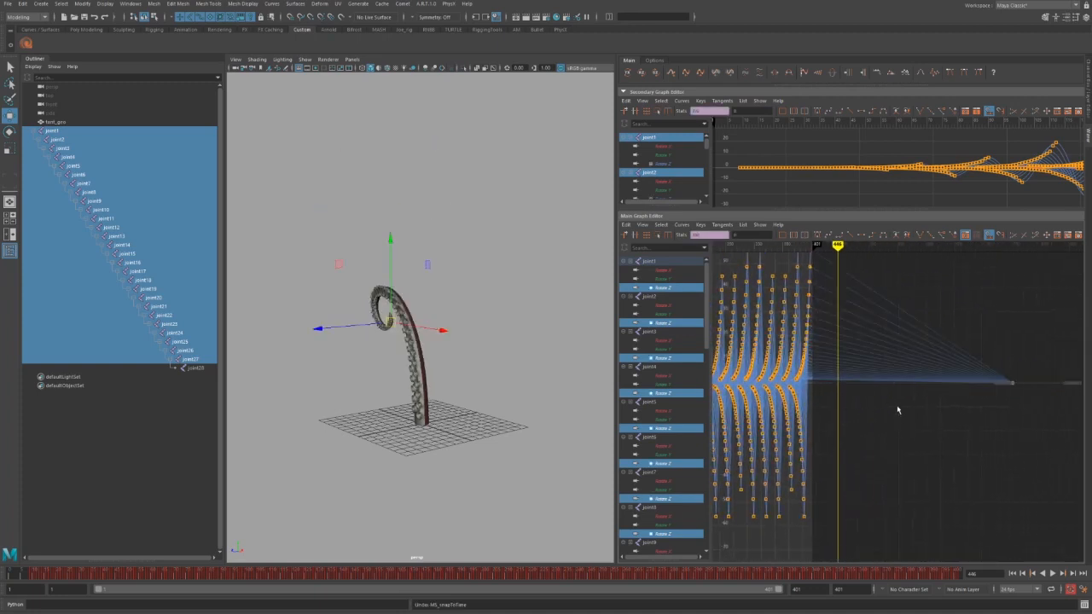
left_click(890, 74)
left_click_drag(880, 370, 802, 405)
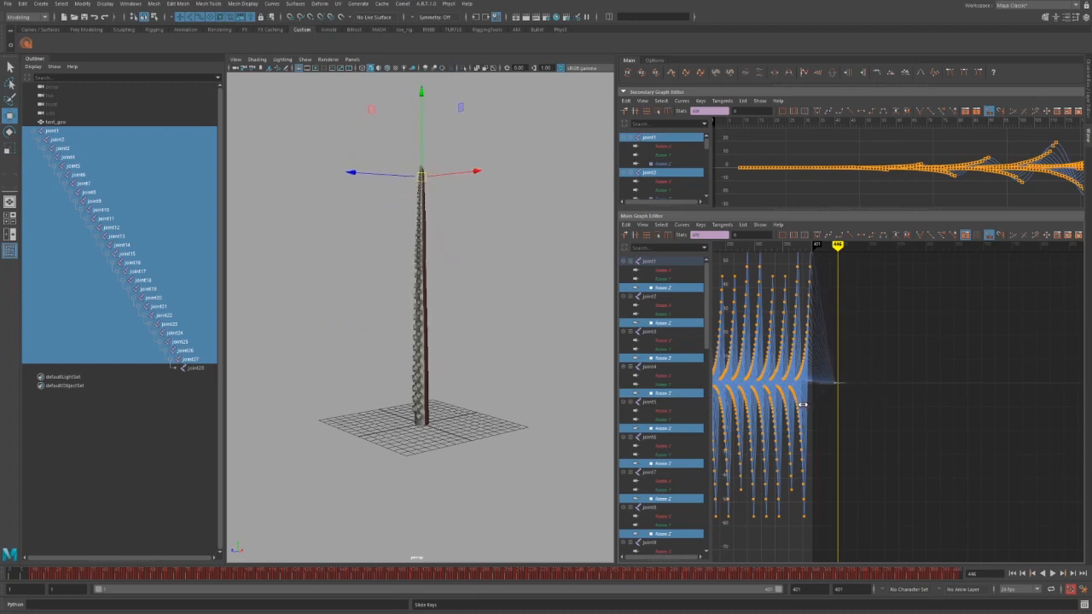
right_click_drag(815, 403, 857, 405, "alt")
Extend the playback range end from 401 to 447 and select the flat tail keys.
middle_click_drag(858, 405, 994, 424, "alt")
right_click_drag(994, 424, 951, 429, "alt")
scroll(977, 447, "up", 3)
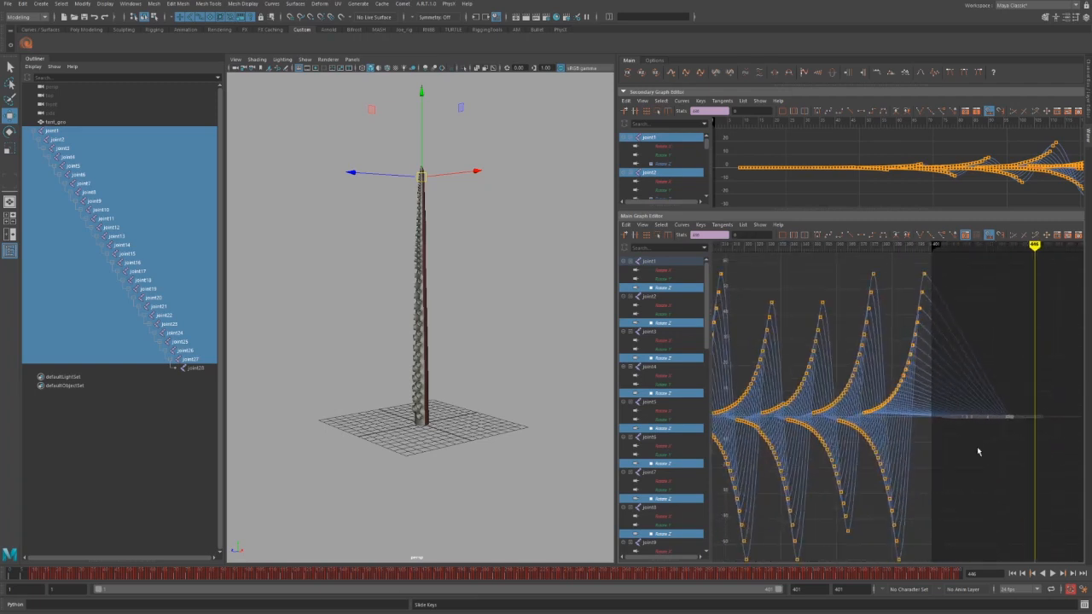
scroll(968, 451, "down", 4)
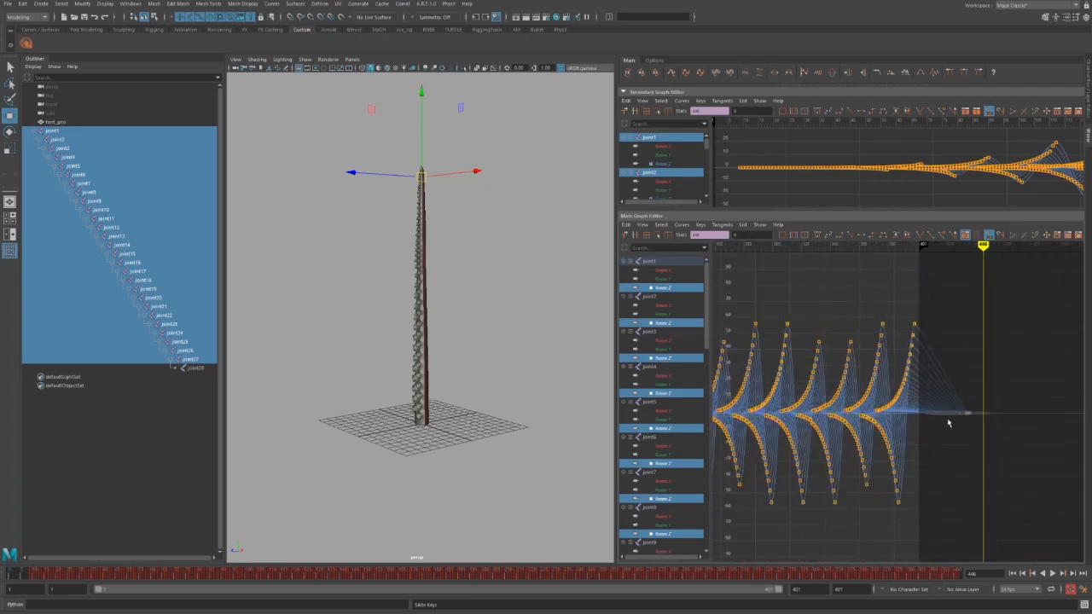
left_click_drag(924, 244, 977, 244)
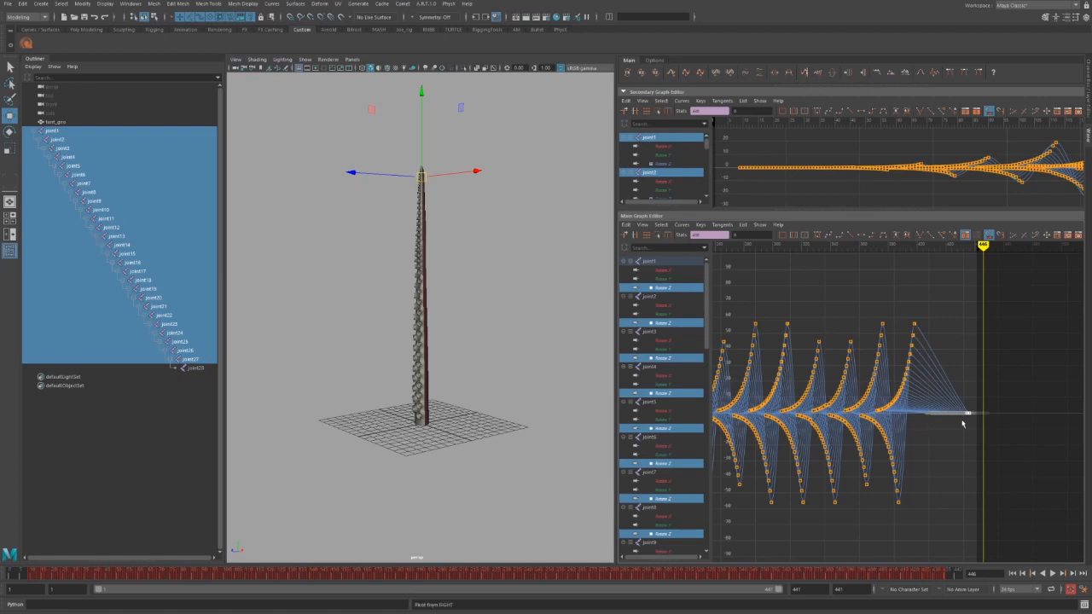
left_click_drag(987, 396, 914, 427)
Delete the flat tail keys, then try Fade Keys on all keys and undo it.
key("Delete")
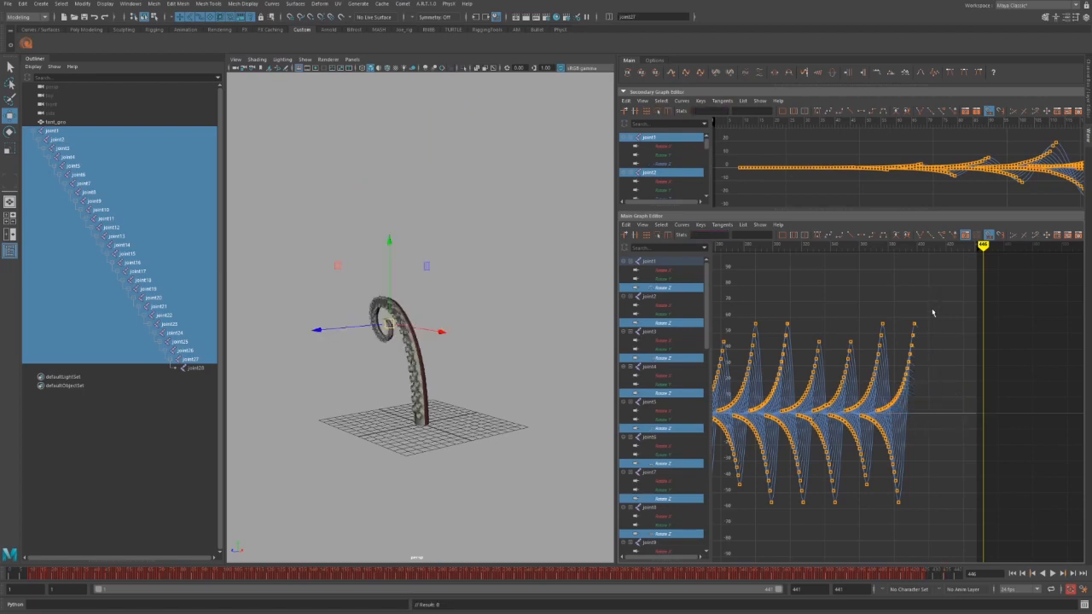
left_click_drag(936, 301, 720, 532)
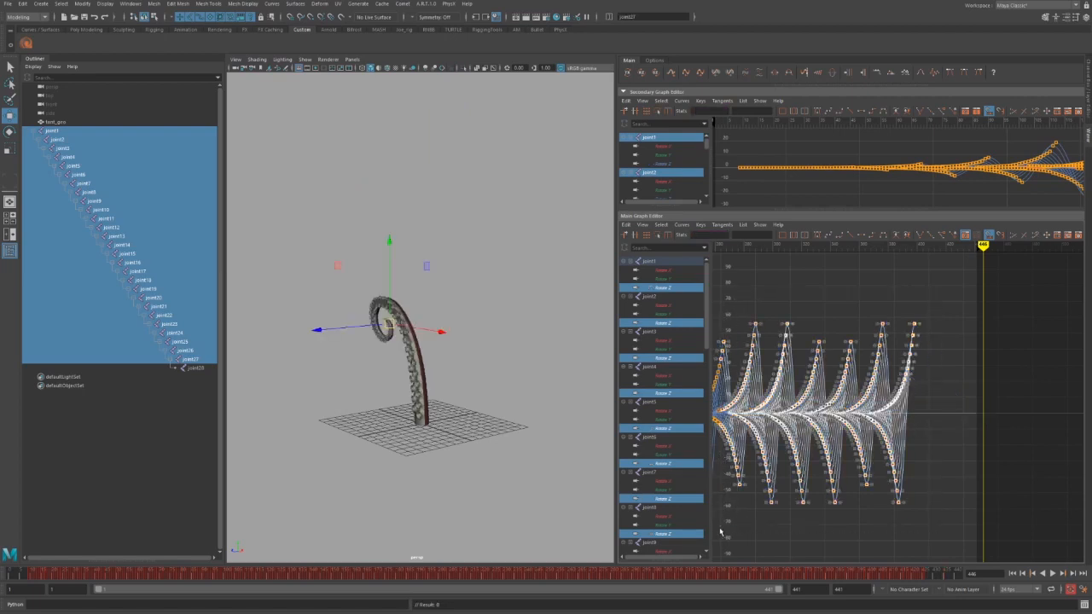
left_click(819, 73)
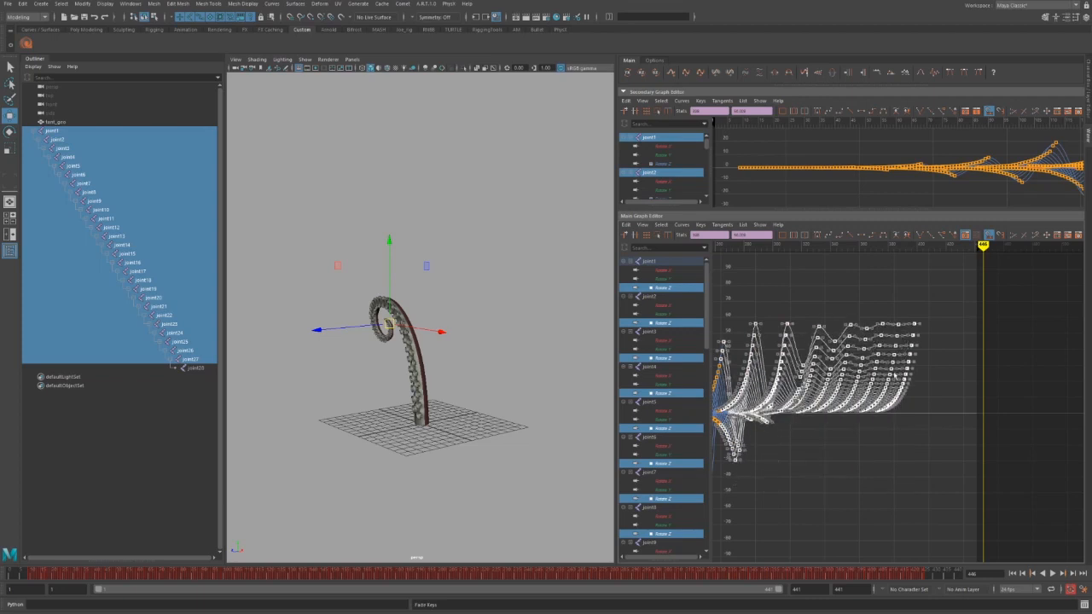
left_click_drag(949, 262, 882, 257)
key("ctrl+z")
key("ctrl+z")
key("ctrl+z")
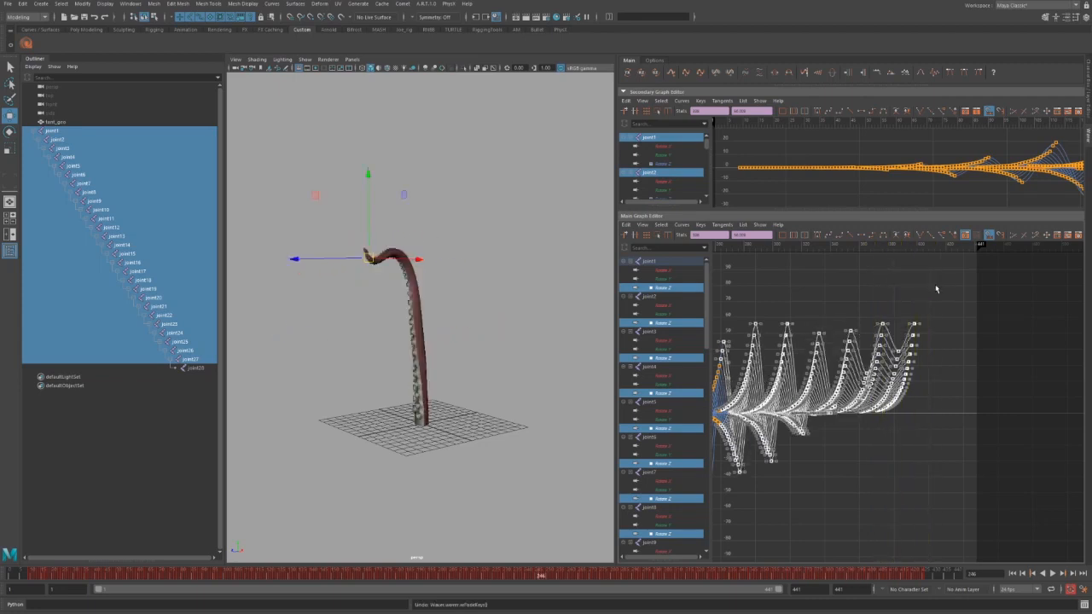
Select the Rotate Z flat tail keys and slide them slightly later in time.
left_click_drag(1022, 368, 921, 431)
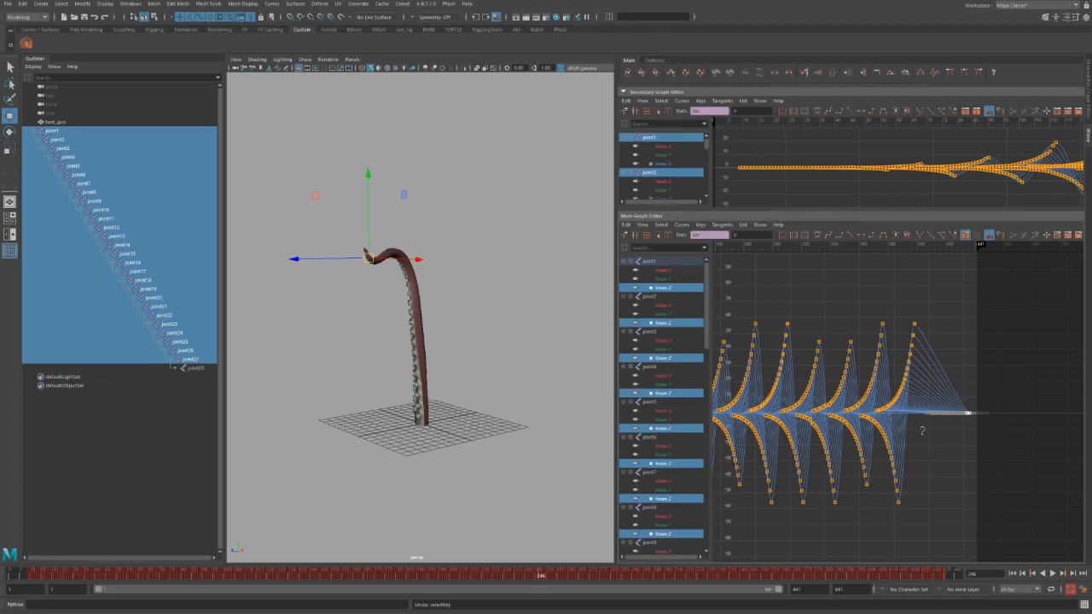
left_click(643, 75)
left_click(643, 74)
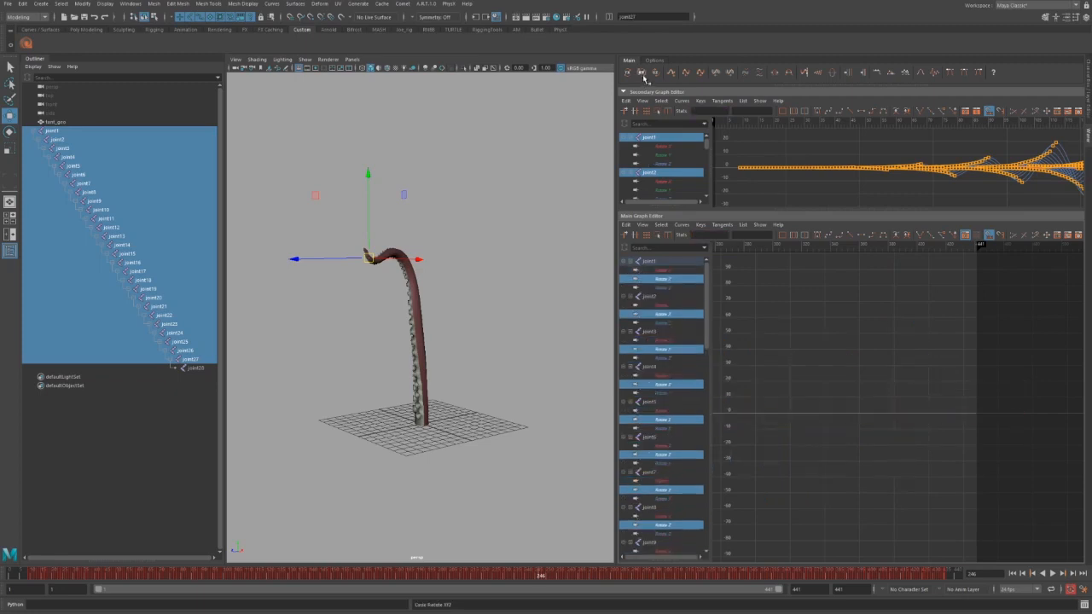
left_click(643, 74)
left_click(643, 74)
left_click(644, 74)
left_click(643, 74)
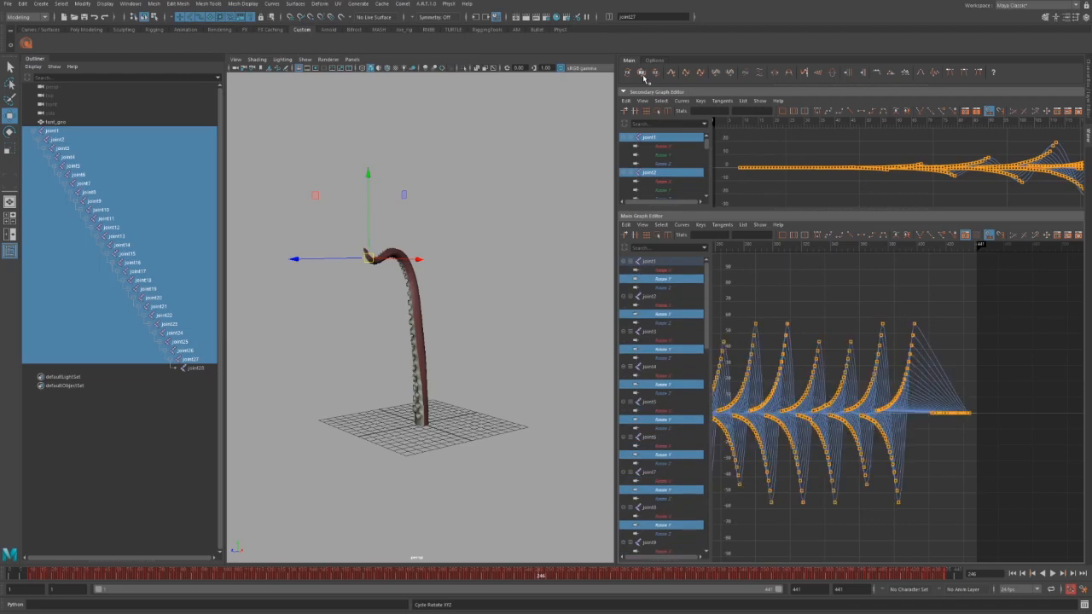
left_click_drag(941, 465, 918, 469)
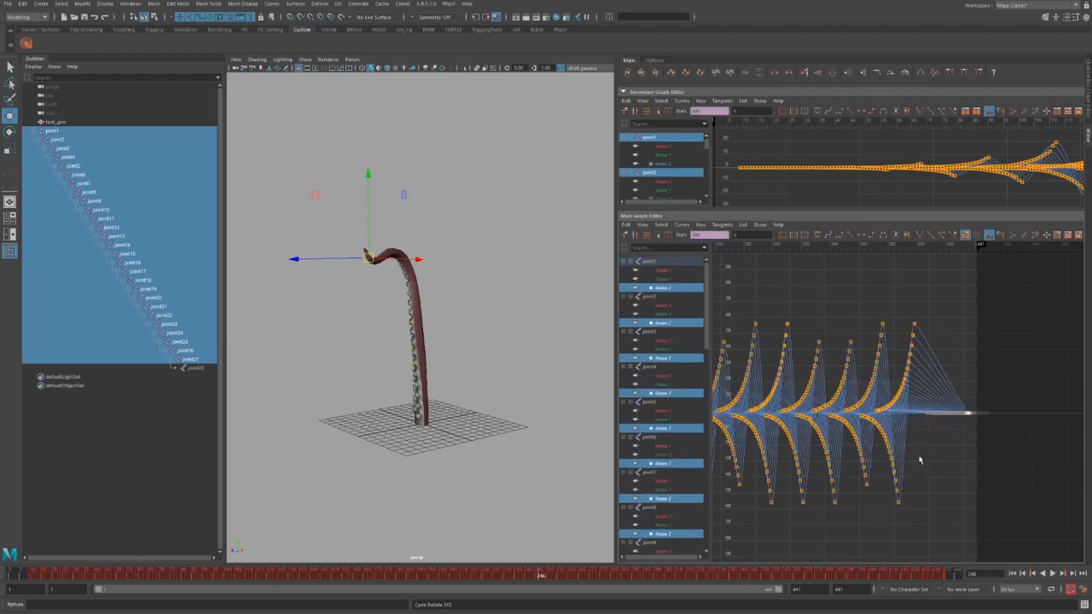
middle_click_drag(920, 458, 959, 457, "shift")
left_click(959, 459)
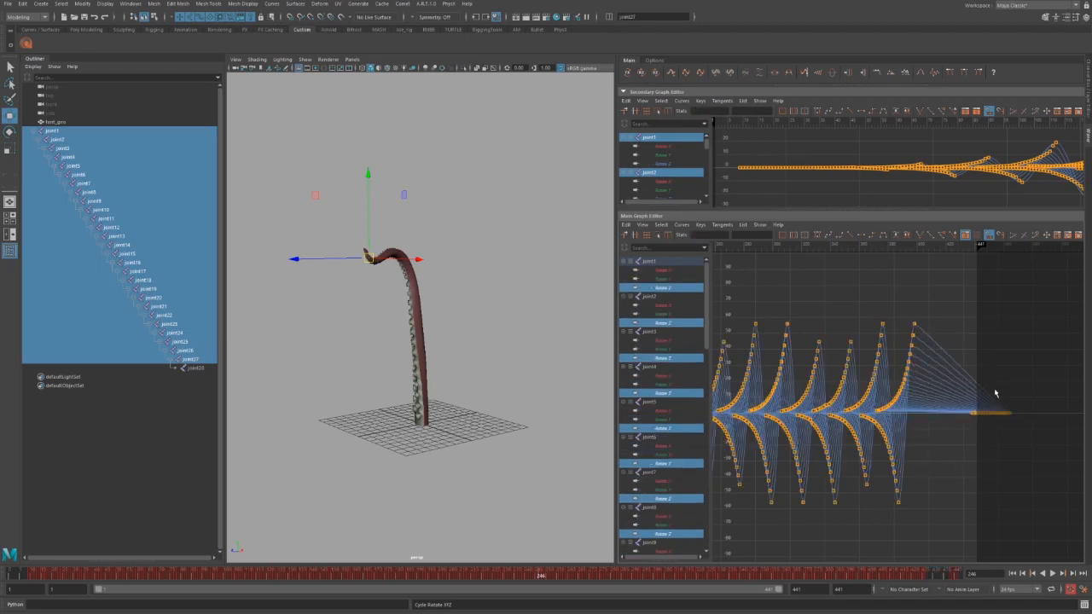
Undo a trial fade on the Rotate Z wave keys and show all three rotation channels.
left_click_drag(1044, 308, 740, 528)
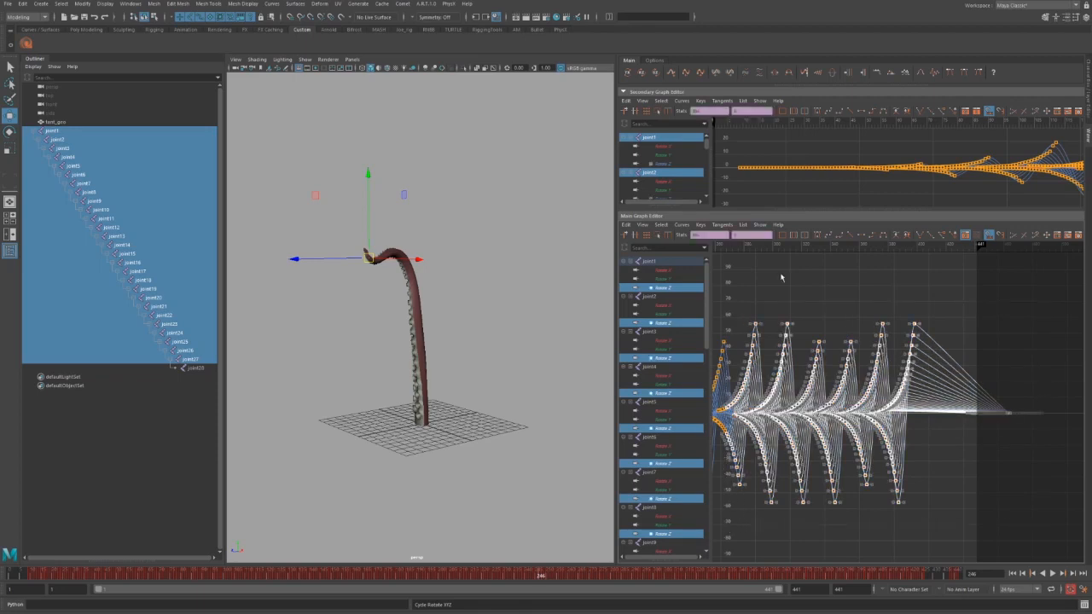
left_click(820, 75)
key("ctrl+z")
left_click(642, 73)
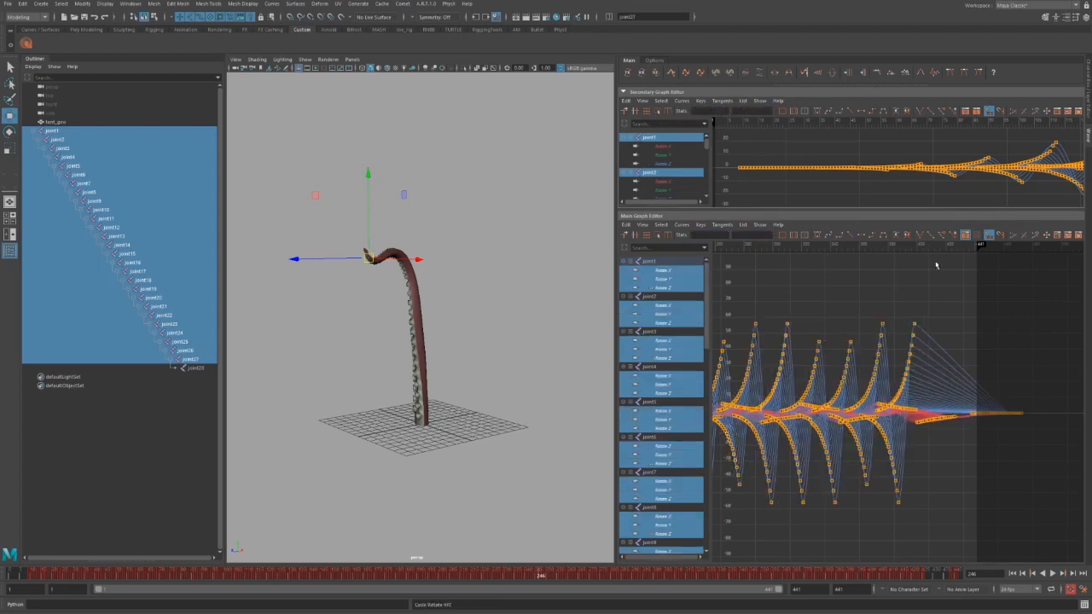
Apply Fade Keys to all Rotate X, Y, Z wave keys, then view frames 1–441.
left_click_drag(1067, 298, 615, 552)
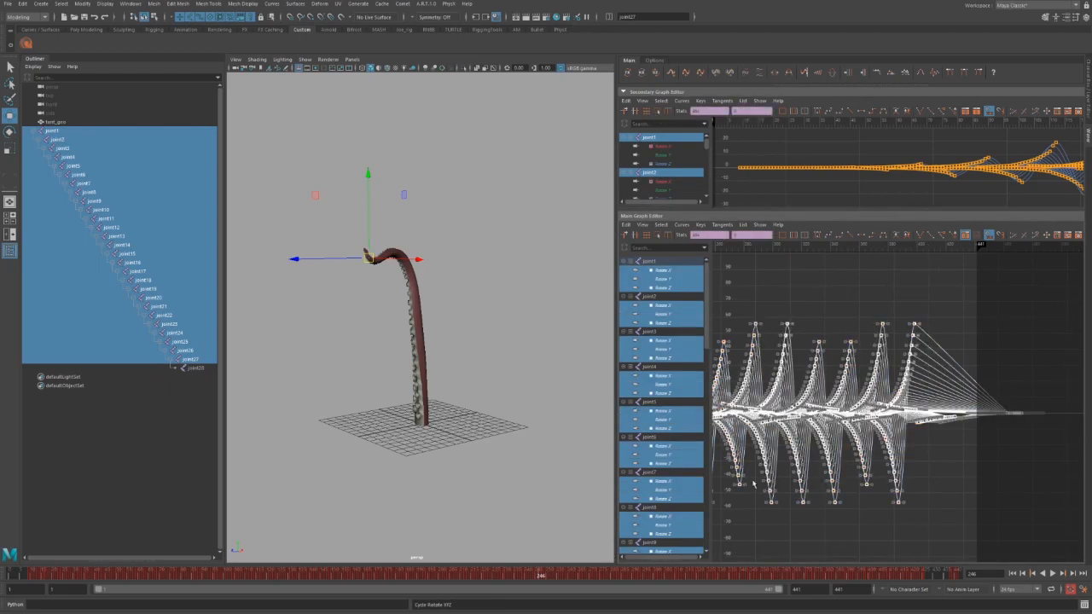
middle_click_drag(759, 481, 861, 478, "alt")
right_click_drag(861, 478, 854, 476, "alt+shift")
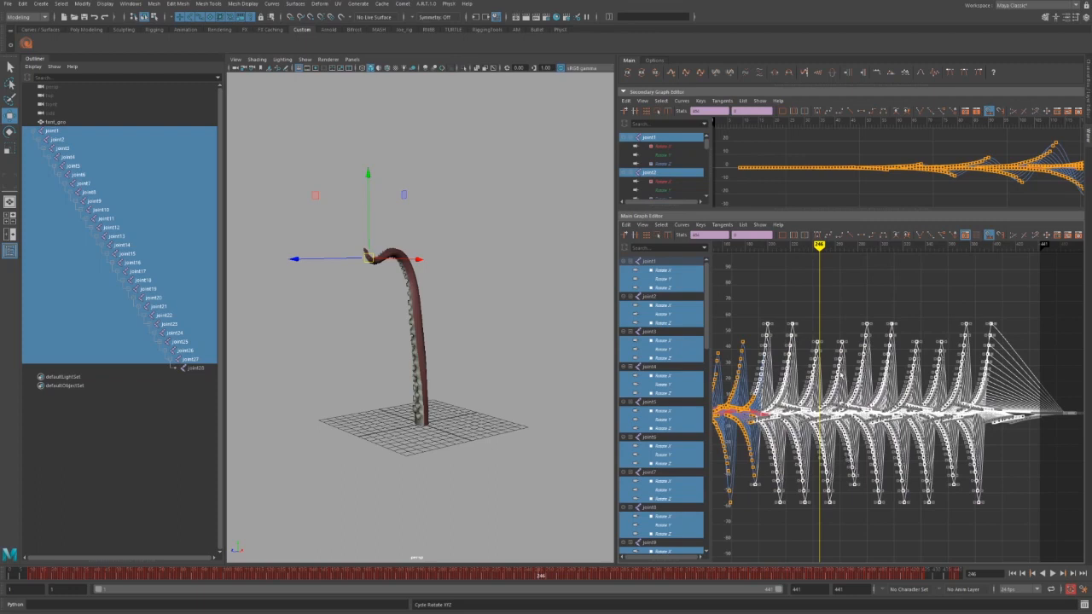
left_click(1069, 344)
right_click_drag(1067, 331, 1034, 345, "alt")
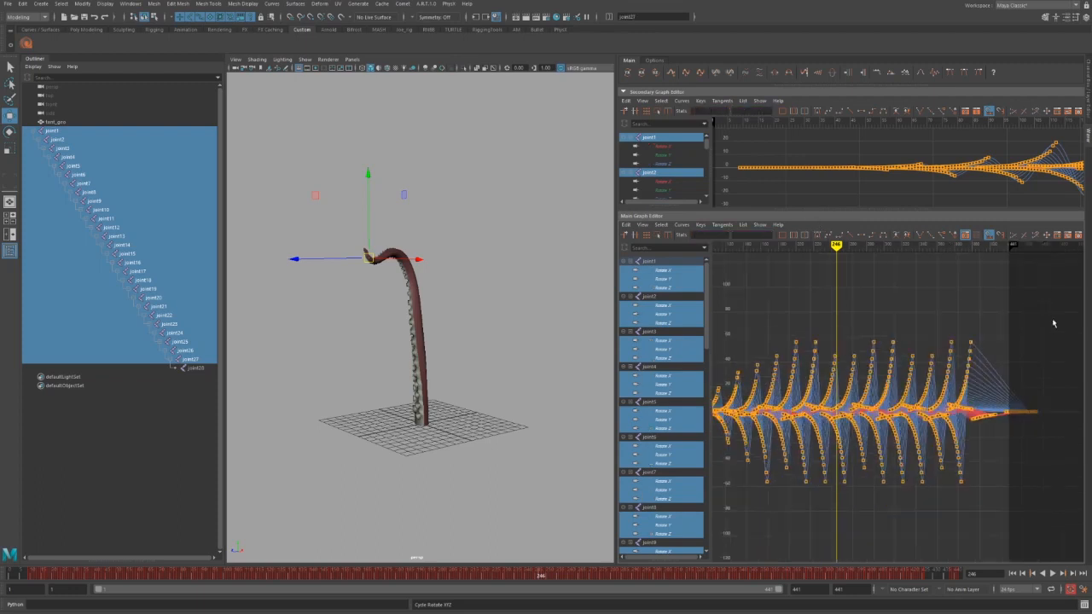
left_click_drag(1052, 308, 790, 517)
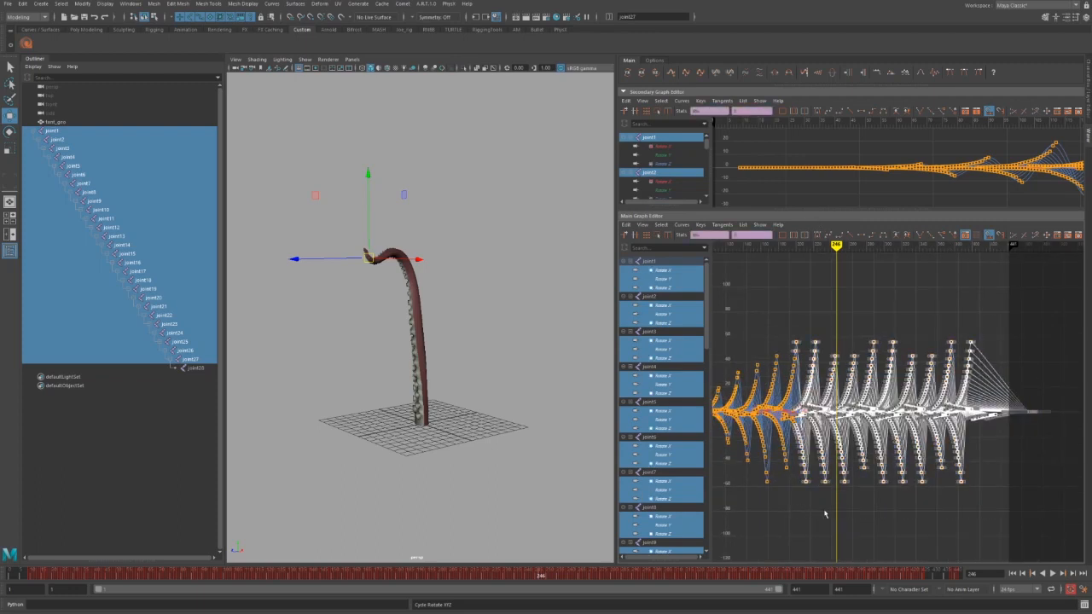
key("f")
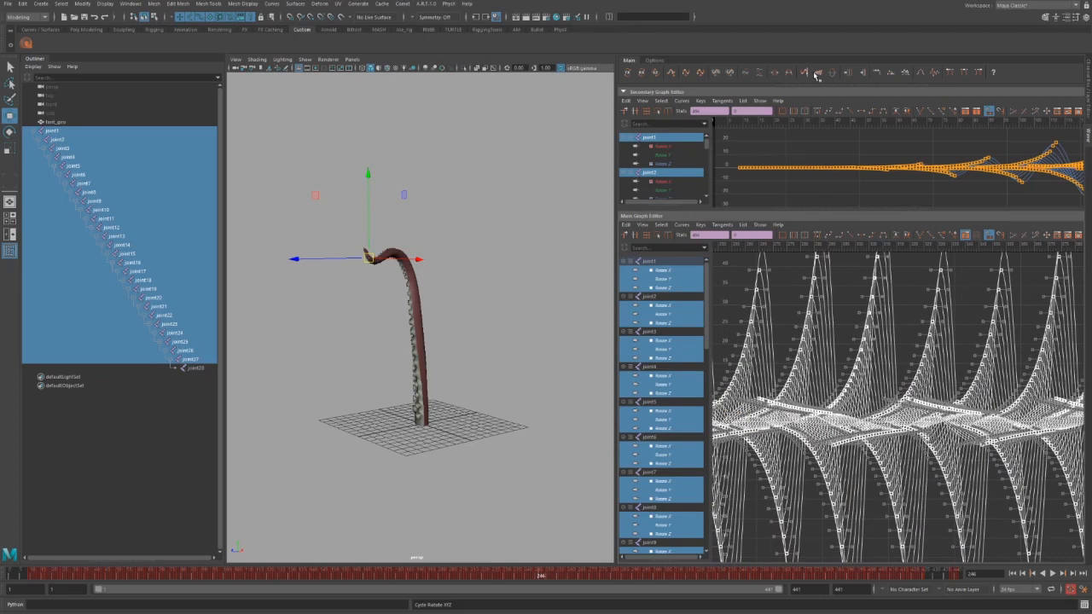
left_click(817, 73)
key("a")
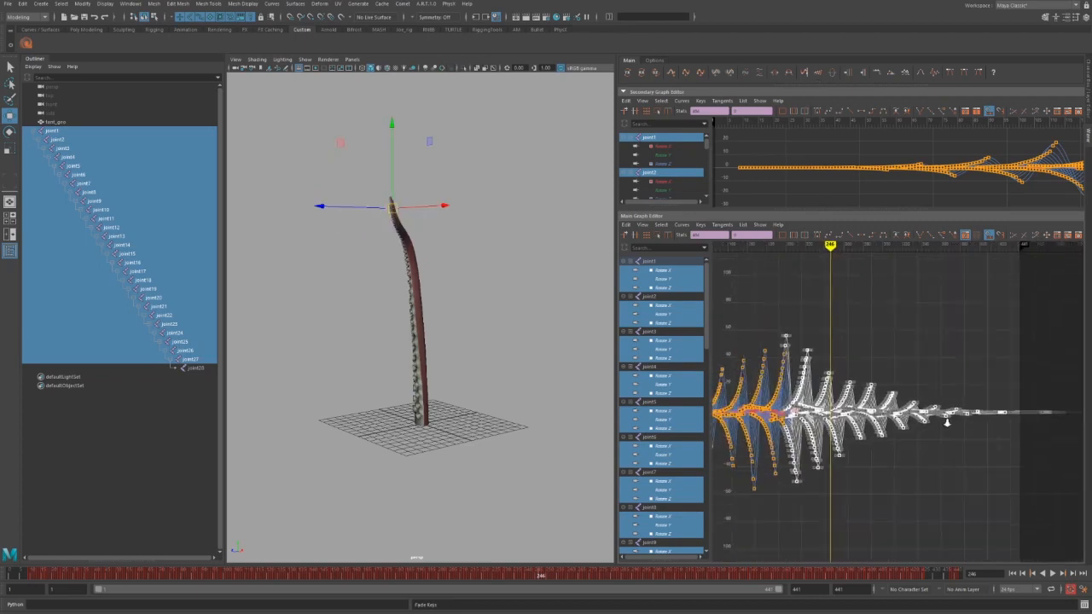
middle_click_drag(913, 465, 949, 462, "alt")
right_click_drag(950, 463, 904, 473, "alt")
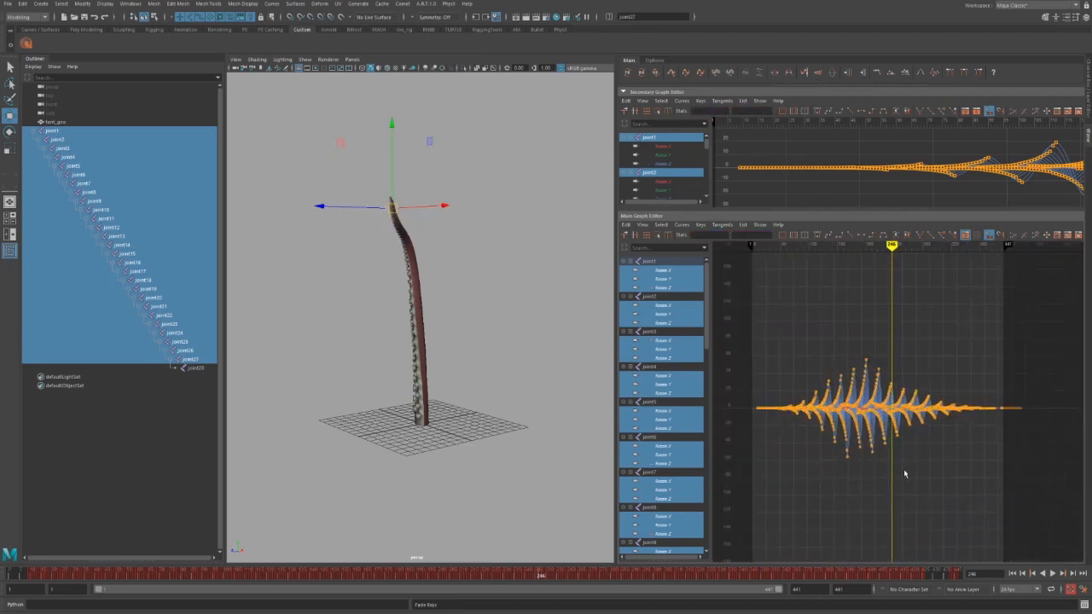
Play the tentacle animation from frame 1 with Alt+V, then stop it with Esc.
left_click_drag(21, 577, 2, 577)
key("alt+v")
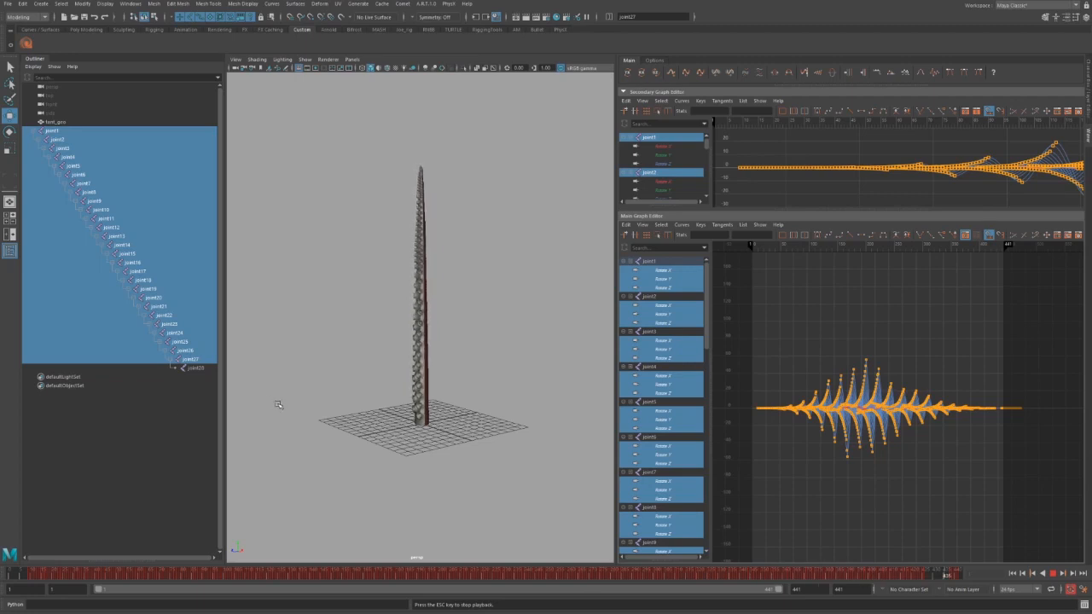
key("Escape")
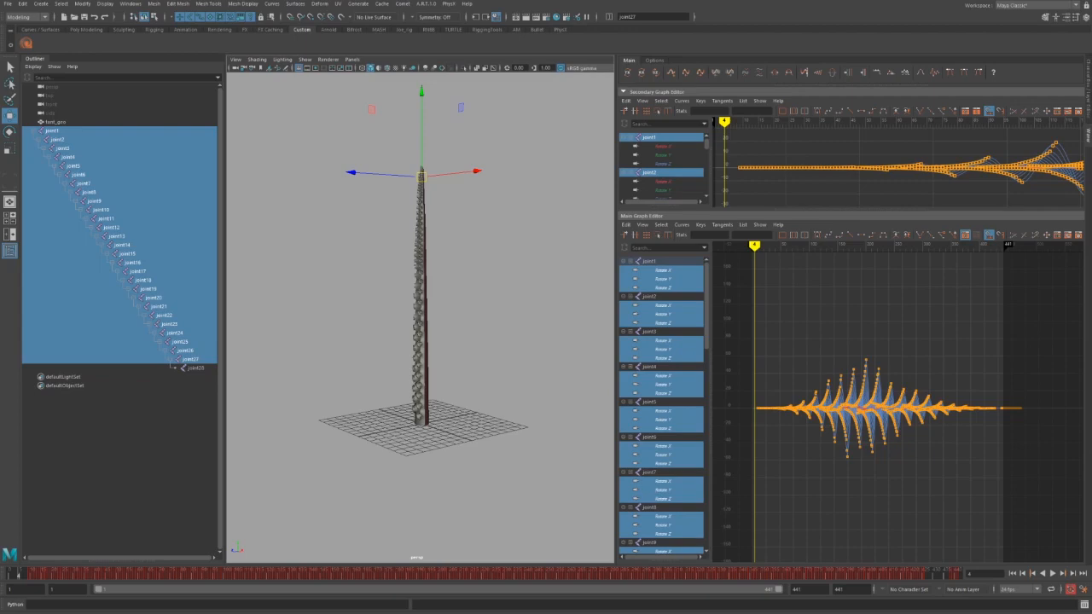